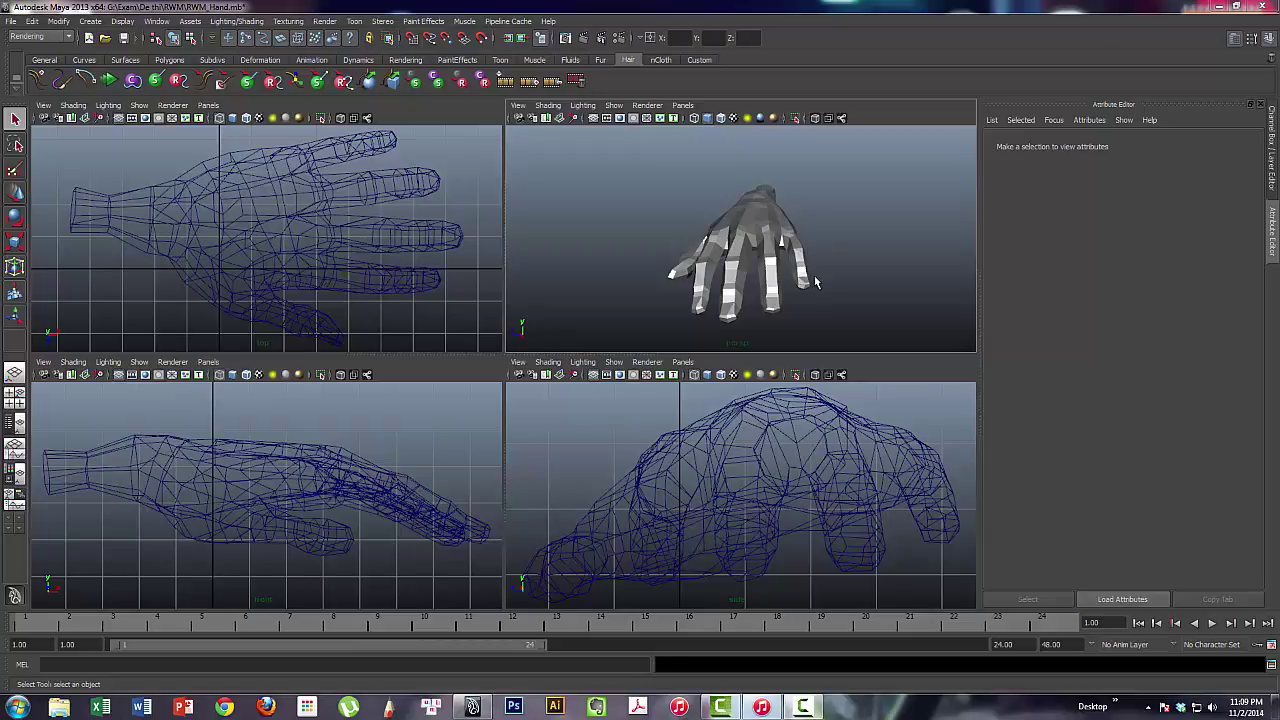
Show only the top view, zoomed so the hand wireframe fills the workspace
key("space")
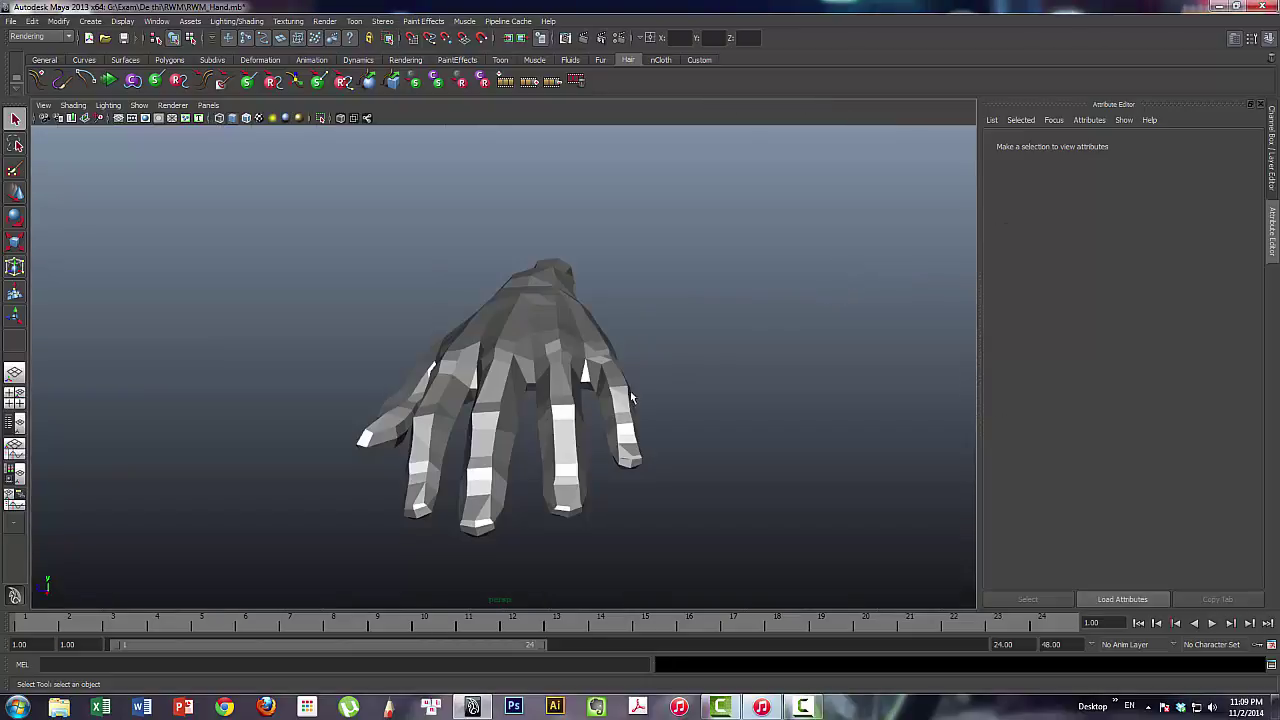
mouse_move(739, 443)
left_mouse_down("alt")
mouse_move(707, 404)
mouse_move(646, 417)
mouse_move(711, 423)
mouse_move(717, 366)
mouse_move(626, 348)
mouse_move(531, 432)
mouse_move(642, 416)
mouse_move(685, 390)
mouse_move(656, 437)
mouse_move(594, 480)
mouse_move(483, 463)
mouse_move(486, 394)
mouse_move(529, 437)
mouse_move(642, 468)
mouse_move(686, 454)
mouse_move(674, 354)
mouse_move(703, 323)
mouse_move(442, 373)
mouse_move(731, 355)
mouse_move(700, 323)
mouse_move(674, 363)
mouse_move(756, 375)
mouse_move(705, 452)
mouse_move(654, 437)
mouse_move(706, 386)
mouse_move(551, 414)
mouse_move(486, 458)
mouse_move(317, 455)
mouse_move(474, 486)
mouse_move(509, 418)
mouse_move(480, 480)
mouse_move(537, 463)
mouse_move(589, 469)
mouse_move(594, 430)
mouse_move(575, 402)
mouse_move(654, 420)
mouse_move(820, 409)
mouse_move(350, 427)
mouse_move(357, 445)
mouse_move(477, 411)
left_mouse_up("alt")
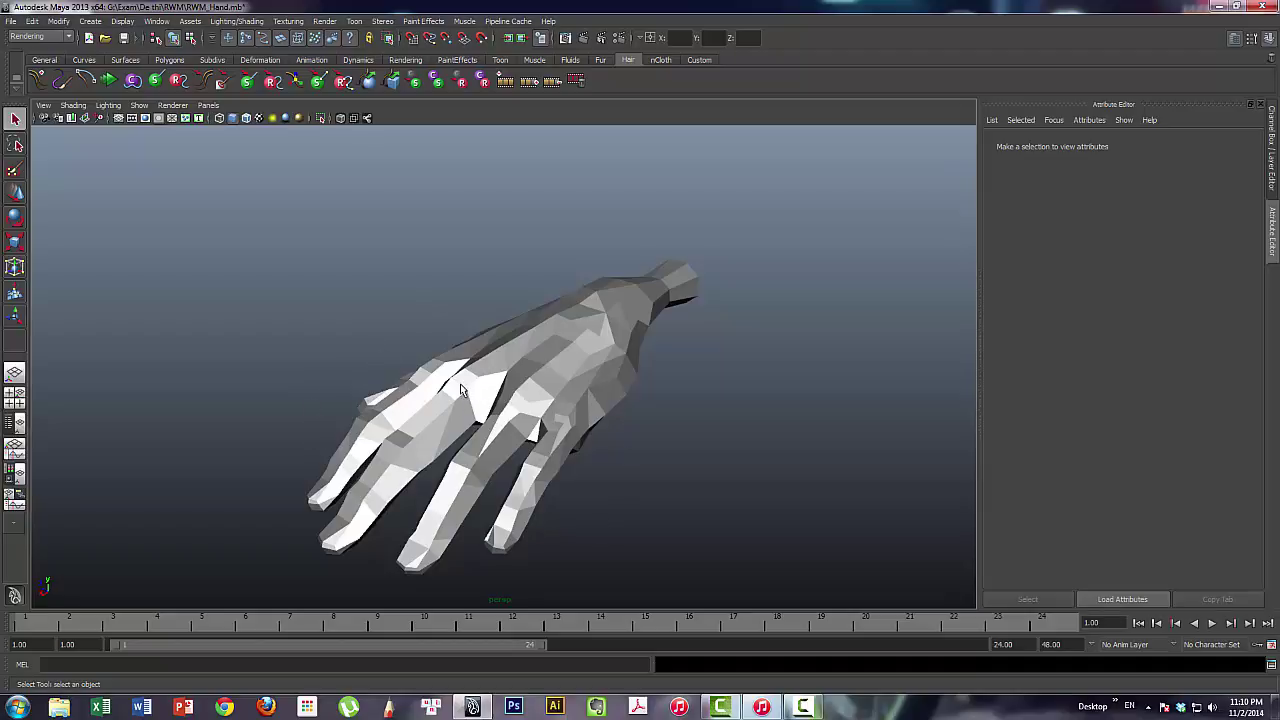
key("space")
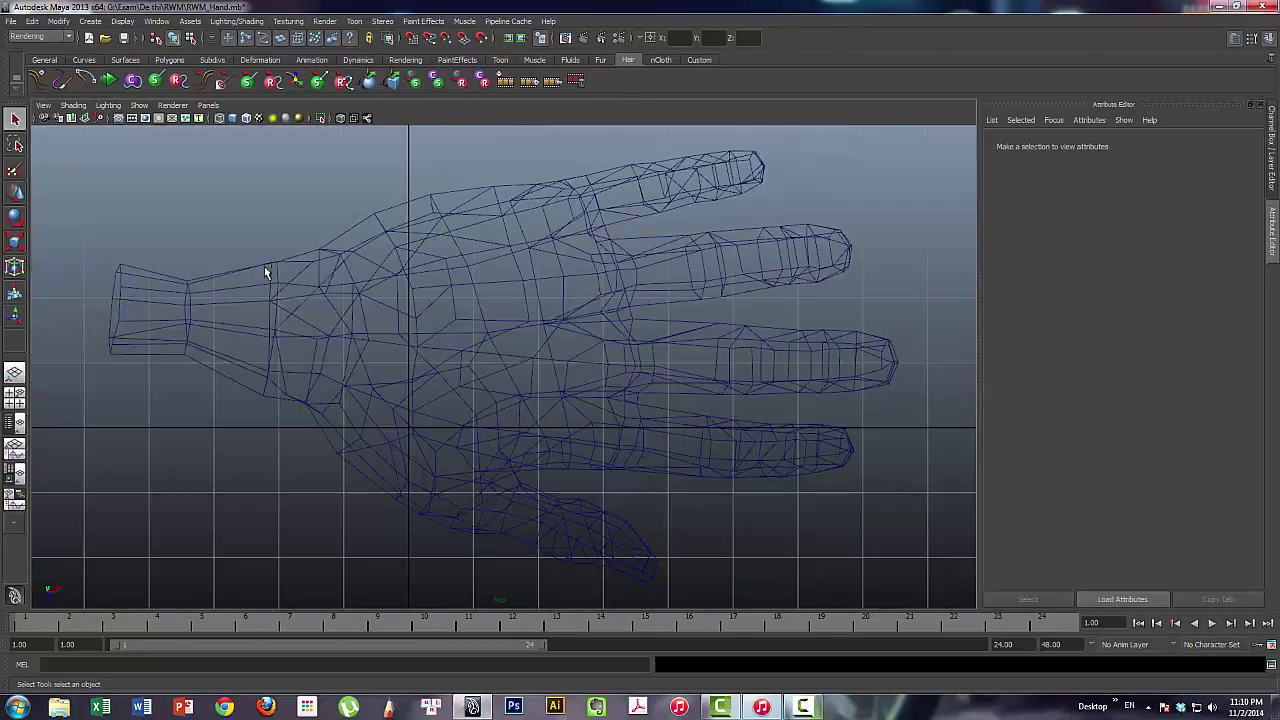
key("space")
mouse_move(576, 447)
right_mouse_down("alt")
mouse_move(652, 440)
mouse_move(628, 429)
right_mouse_up("alt")
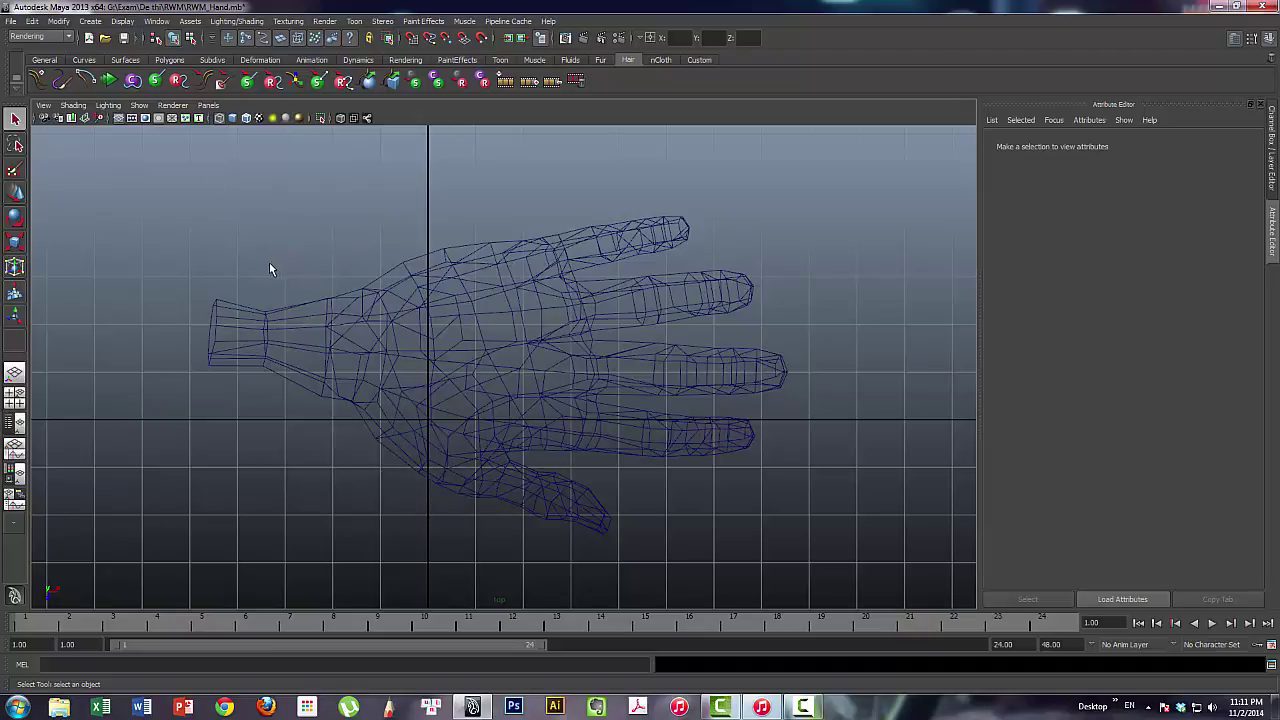
Switch to the Animation menu set and start the Skeleton Joint Tool
left_click(40, 37)
left_click(36, 49)
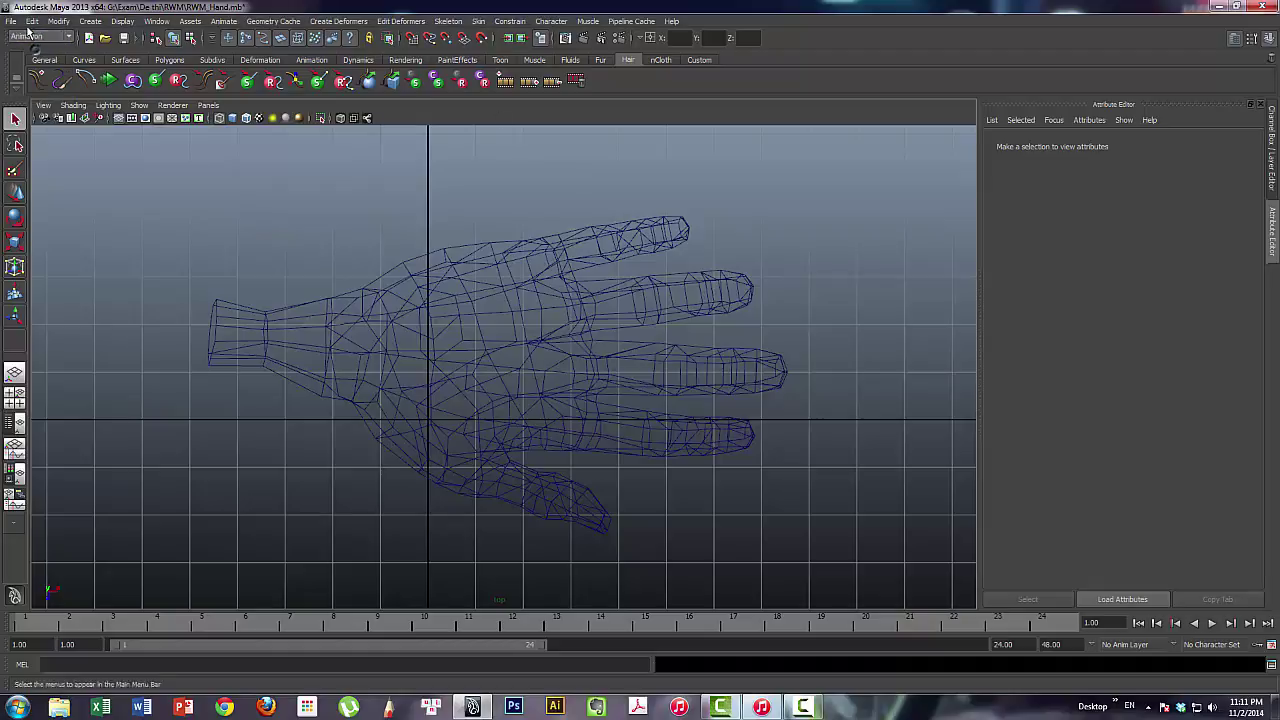
left_click(449, 22)
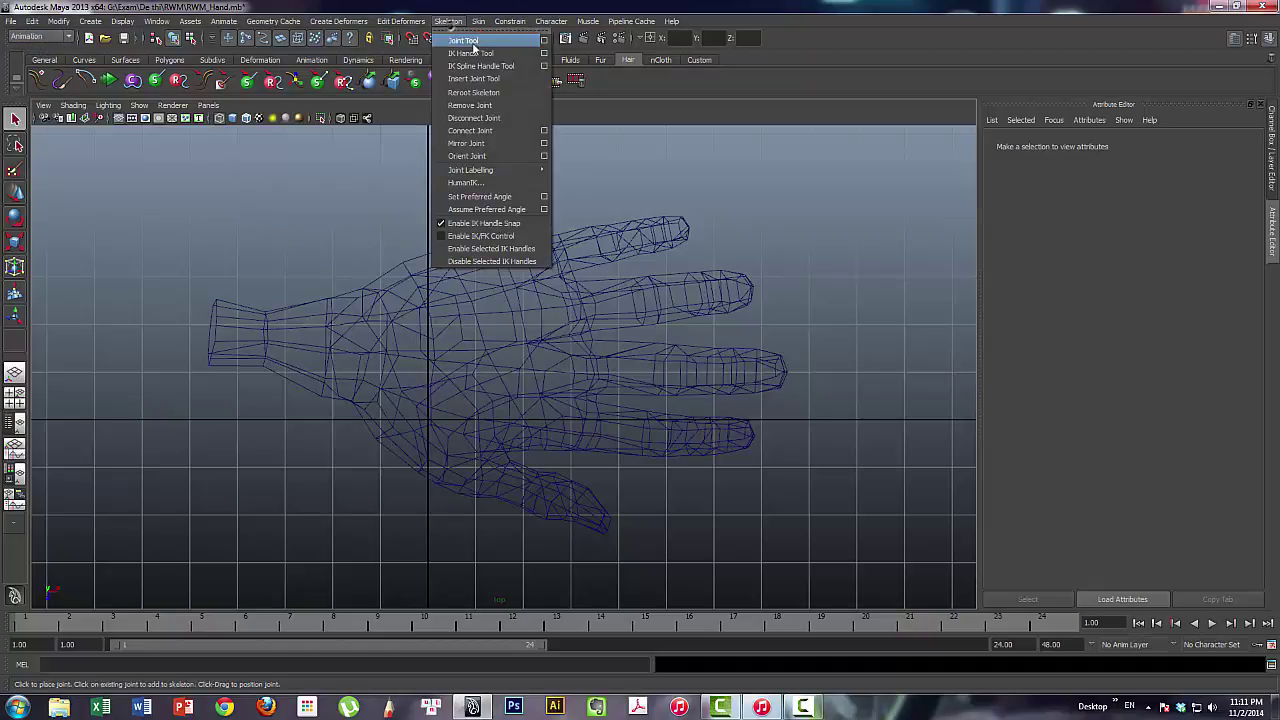
left_click(524, 44)
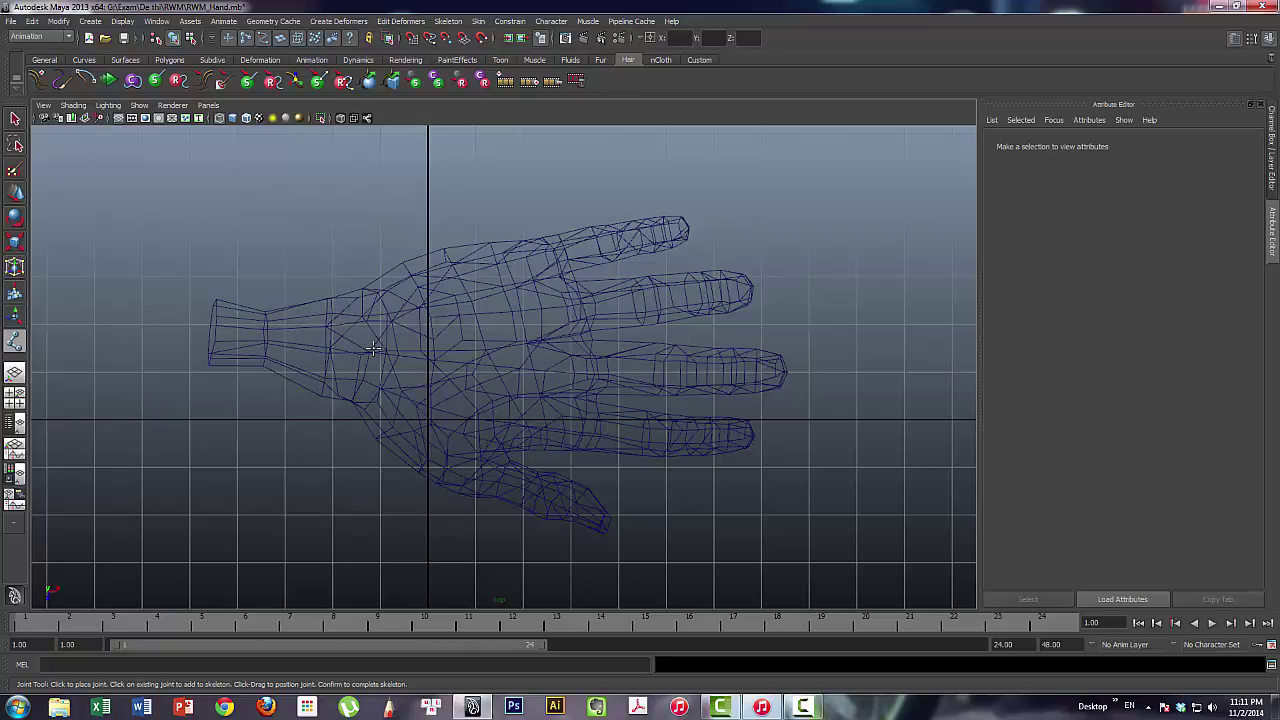
Draw a five-joint chain from the thumb base to its tip, then undo it
left_click(377, 349)
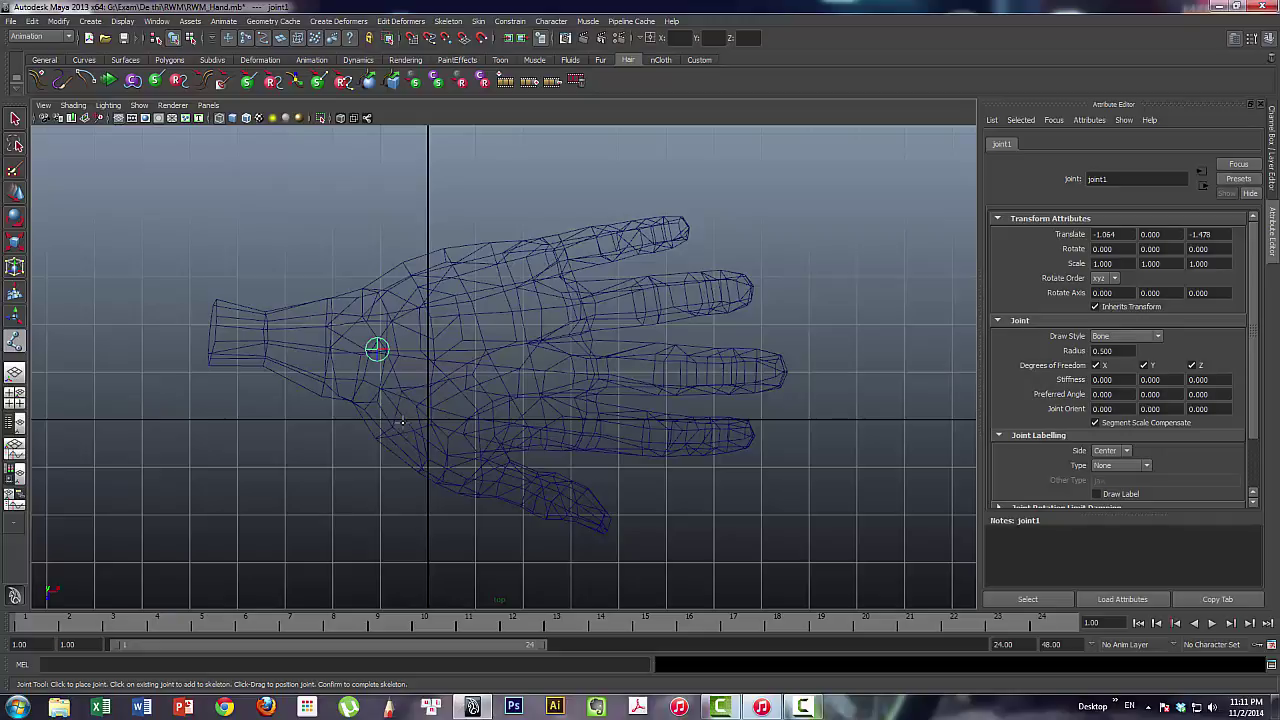
left_click(408, 424)
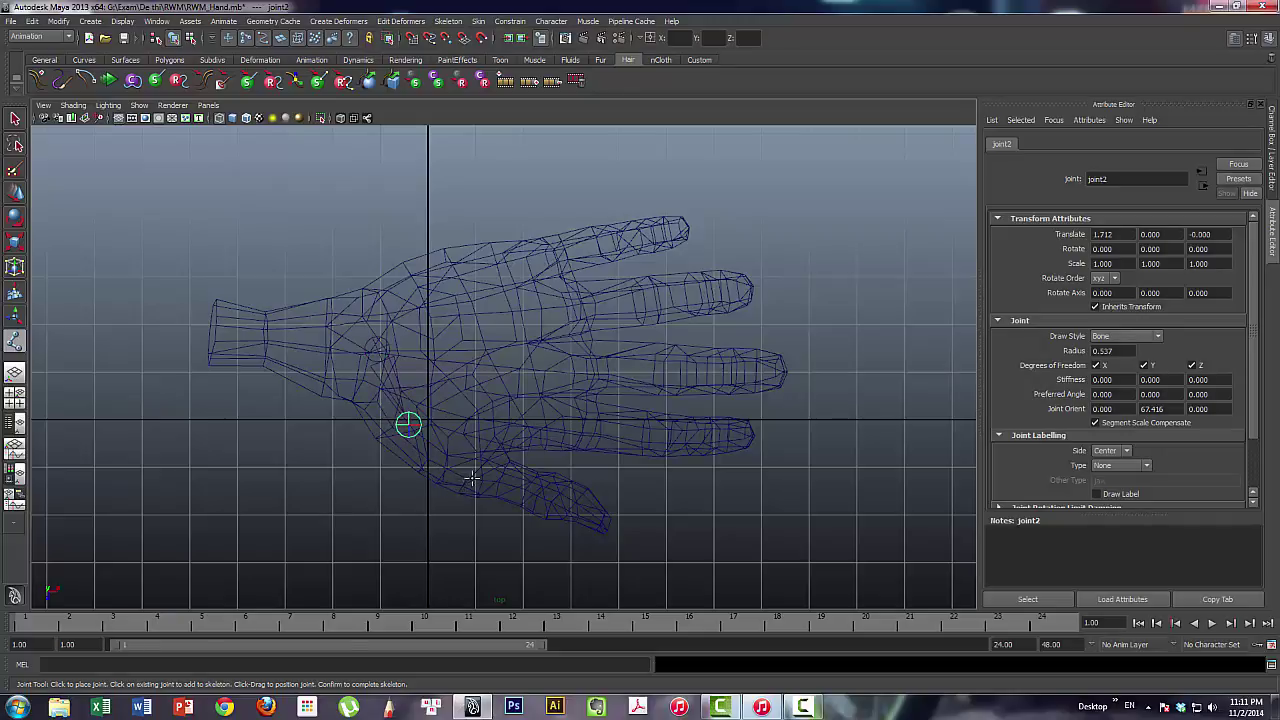
left_click(474, 476)
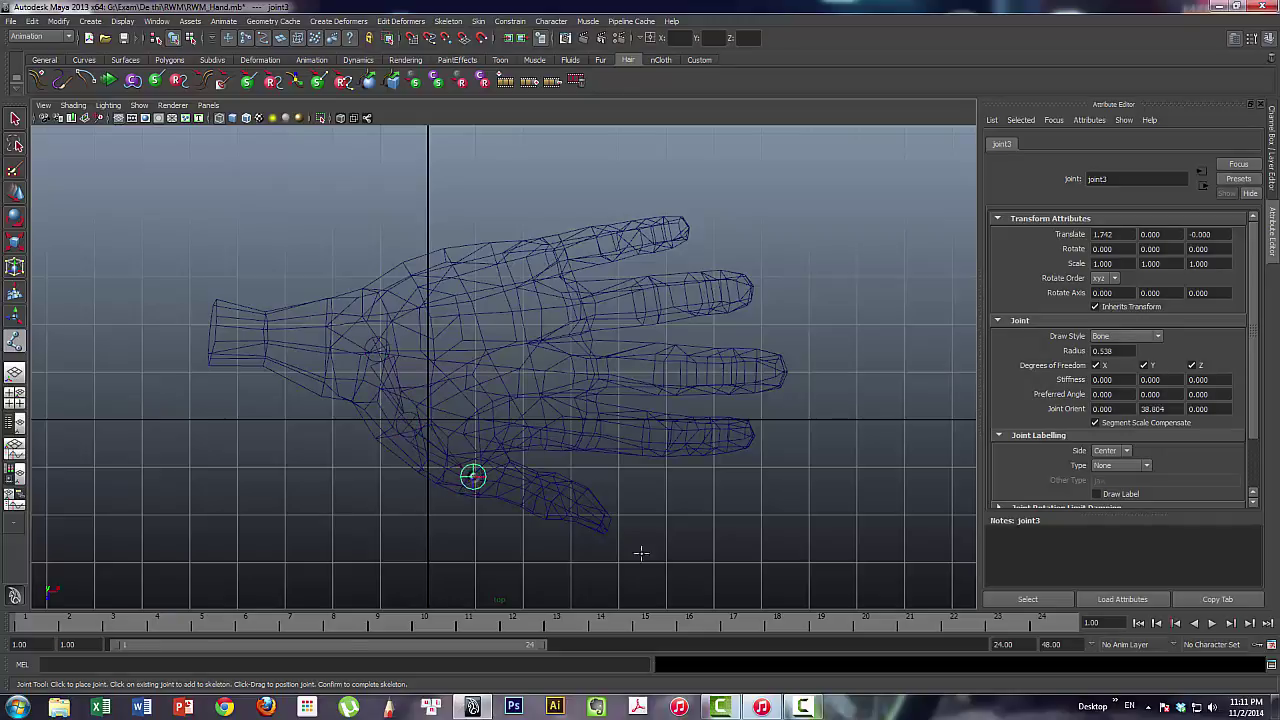
left_click(546, 499)
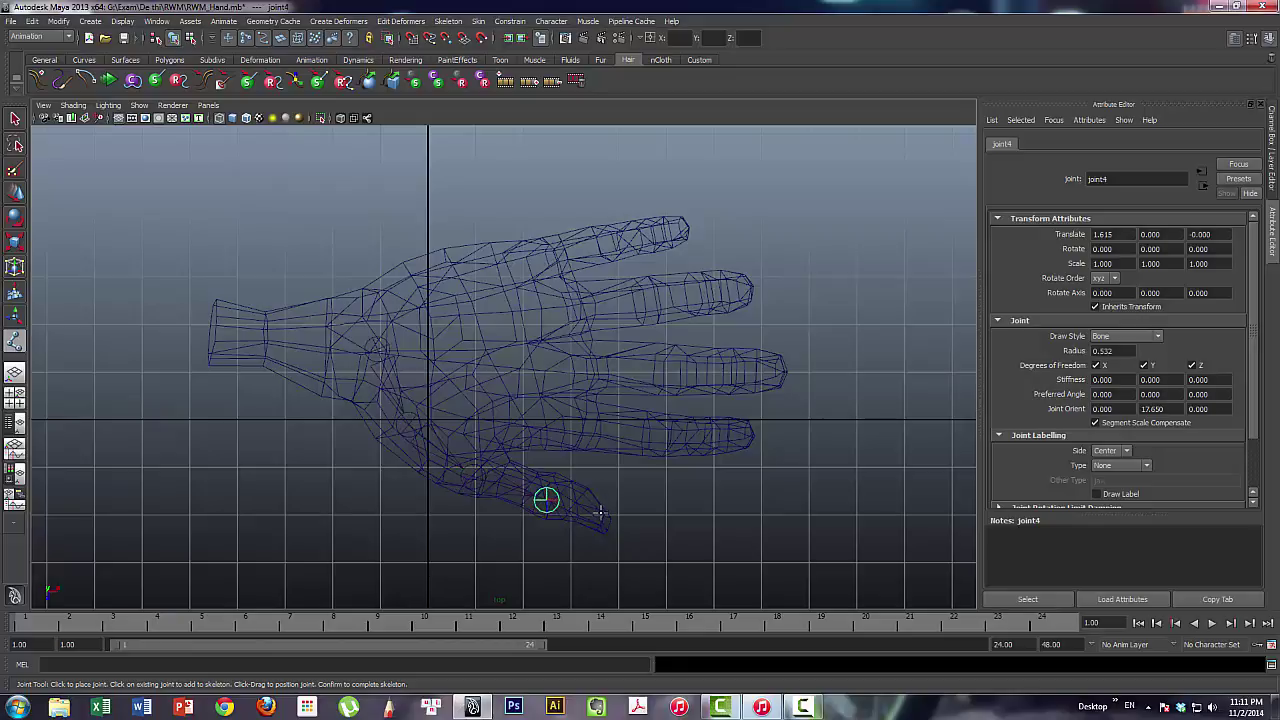
left_click(602, 515)
key("Return")
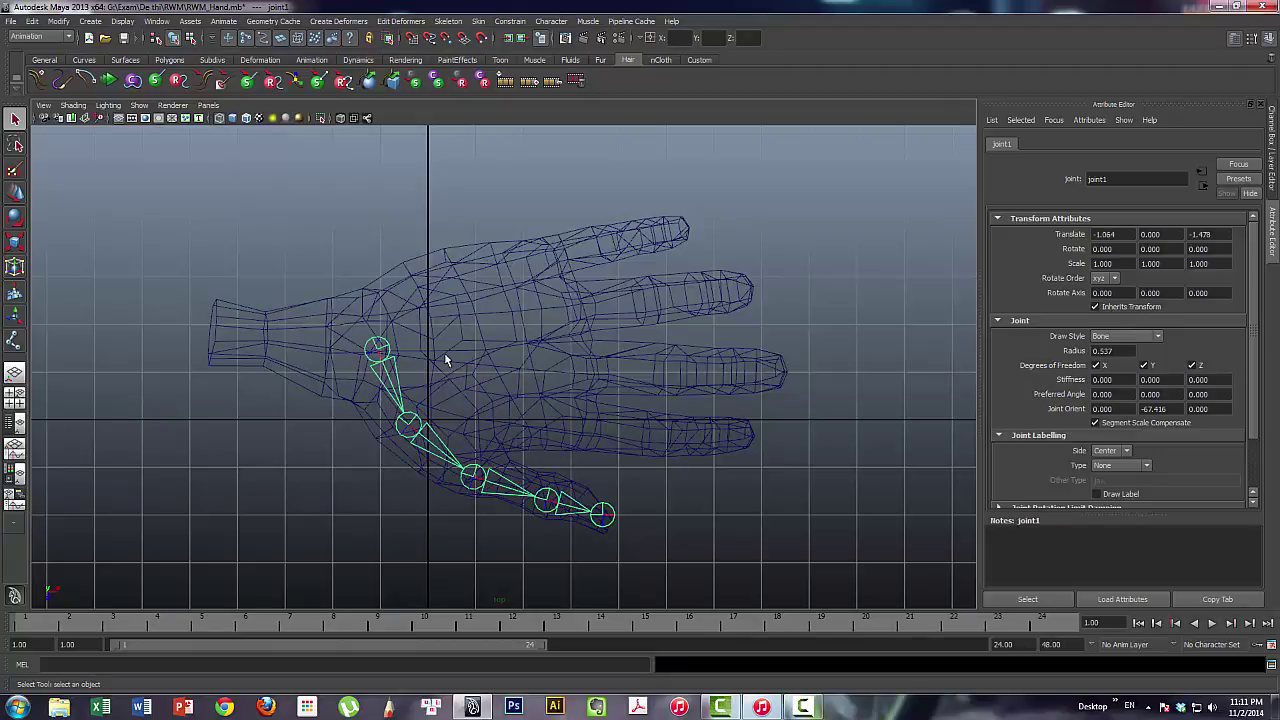
key("ctrl+z")
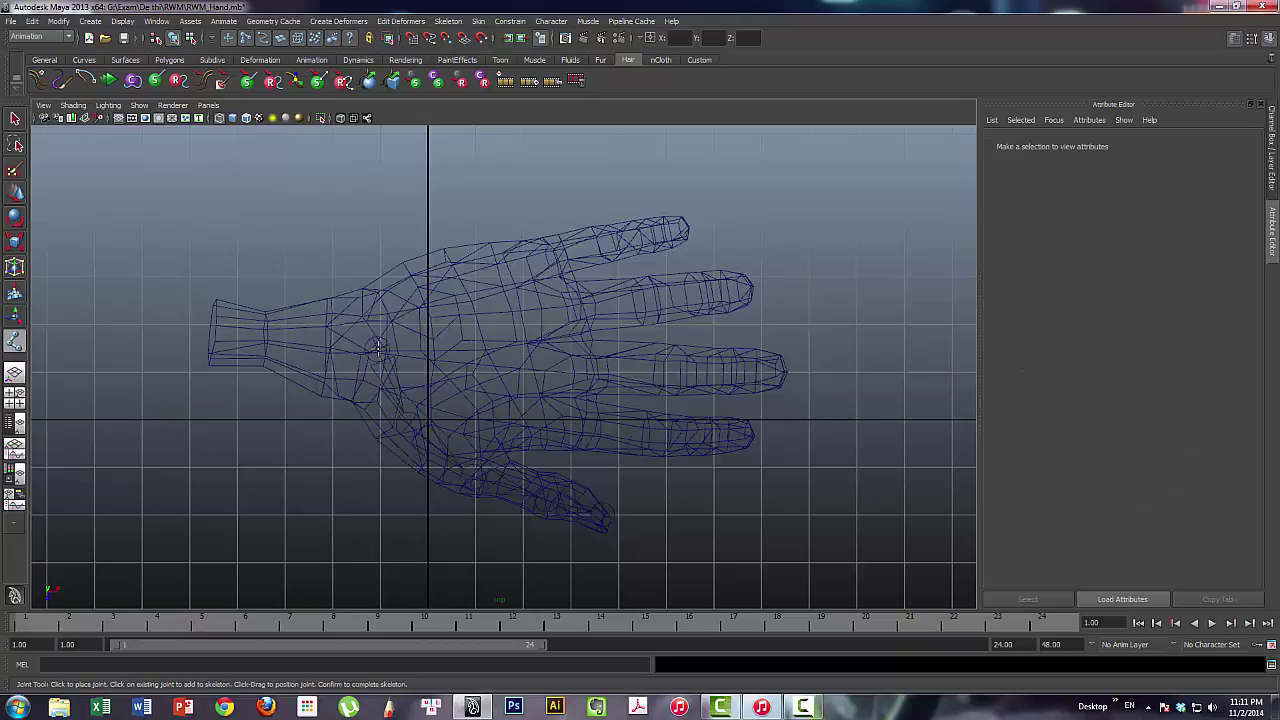
Redo the thumb chain, then draw a chain from the palm centre through four index finger joints
key("shift+z")
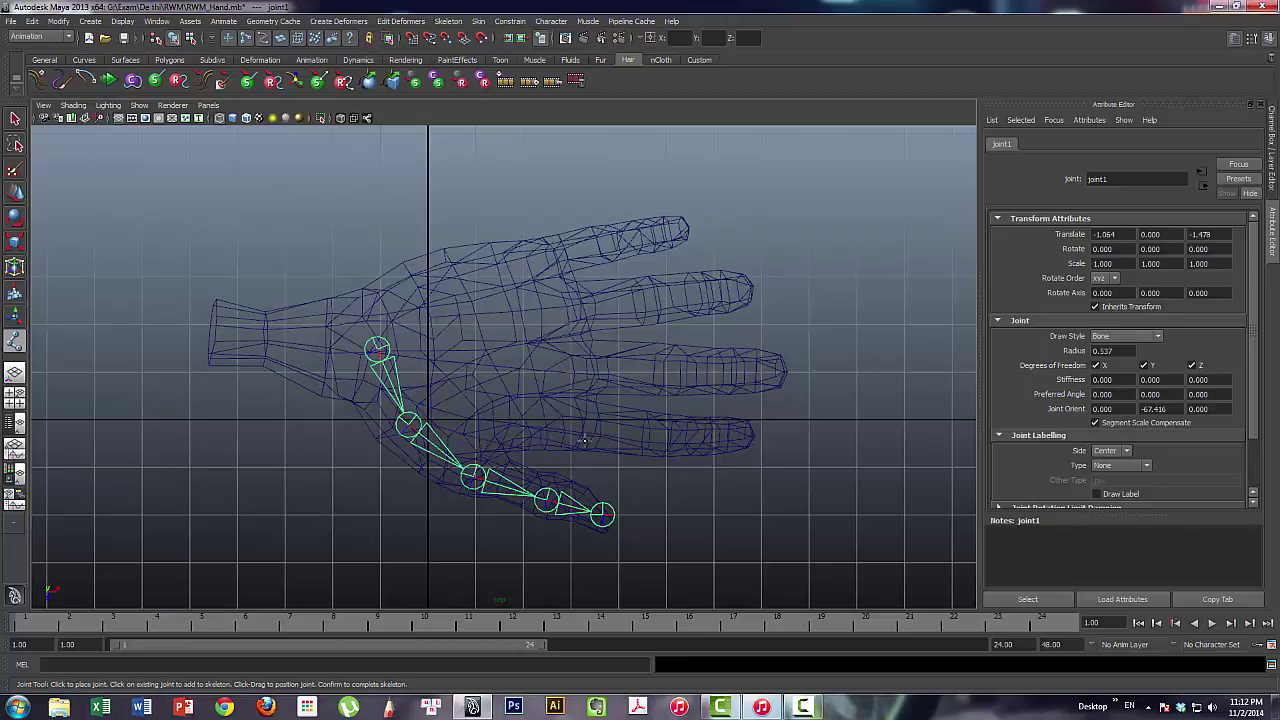
key("Return")
left_click(486, 348)
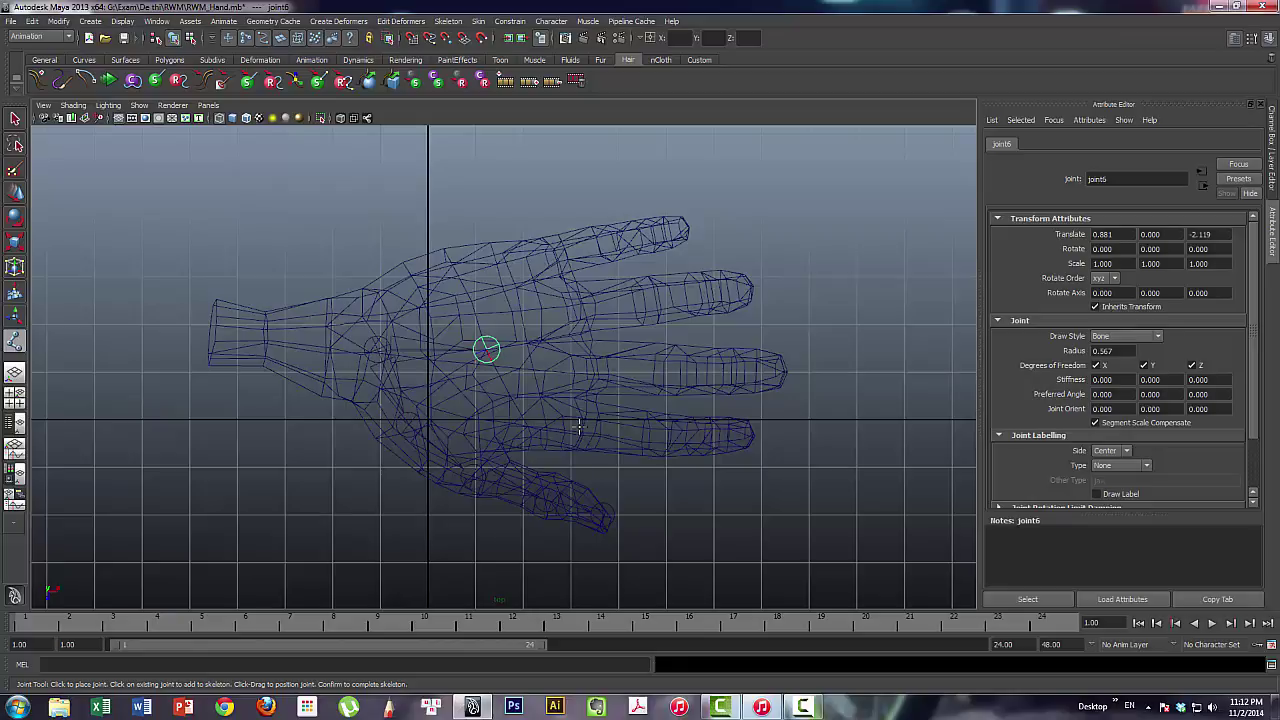
left_click(578, 426)
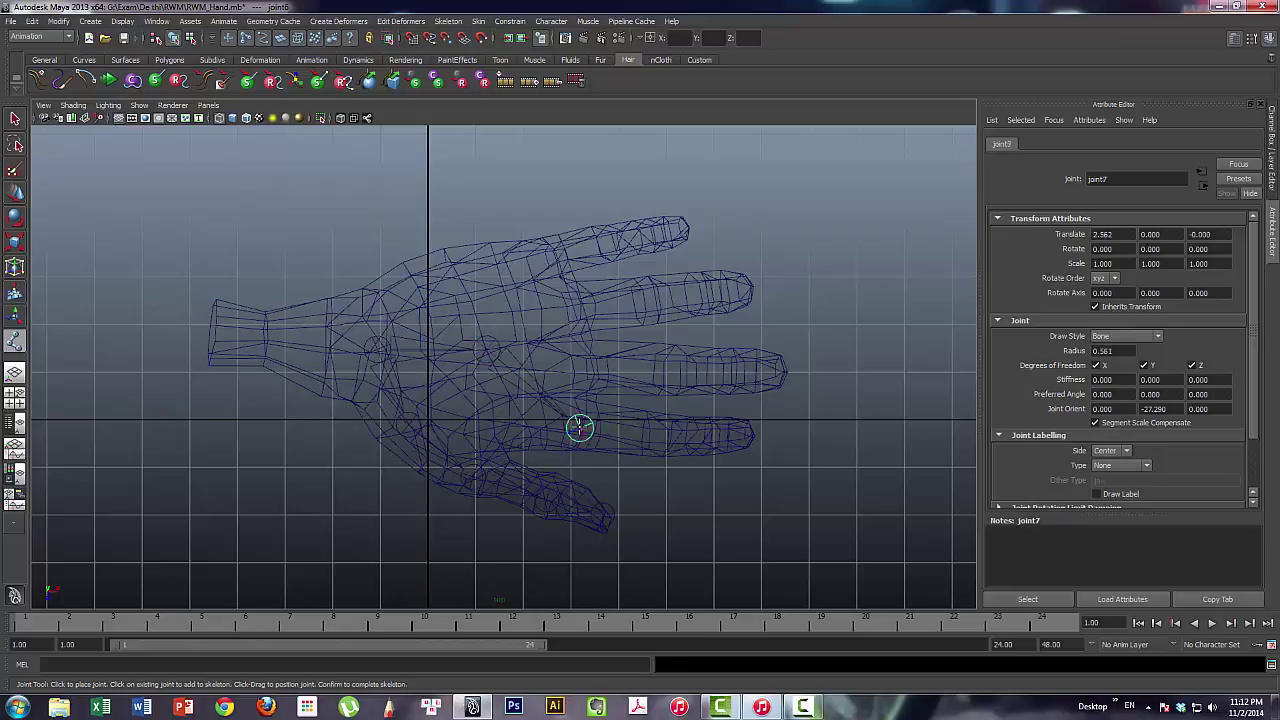
left_click(650, 436)
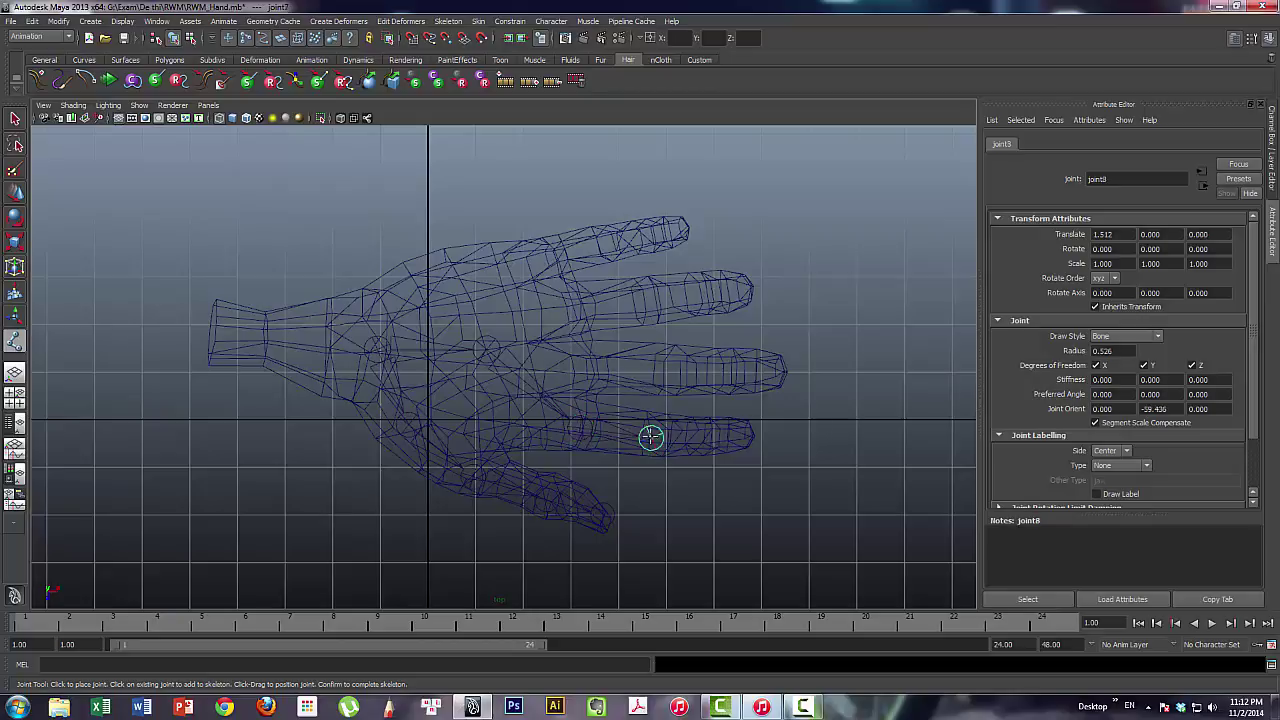
left_click(708, 437)
left_click(750, 432)
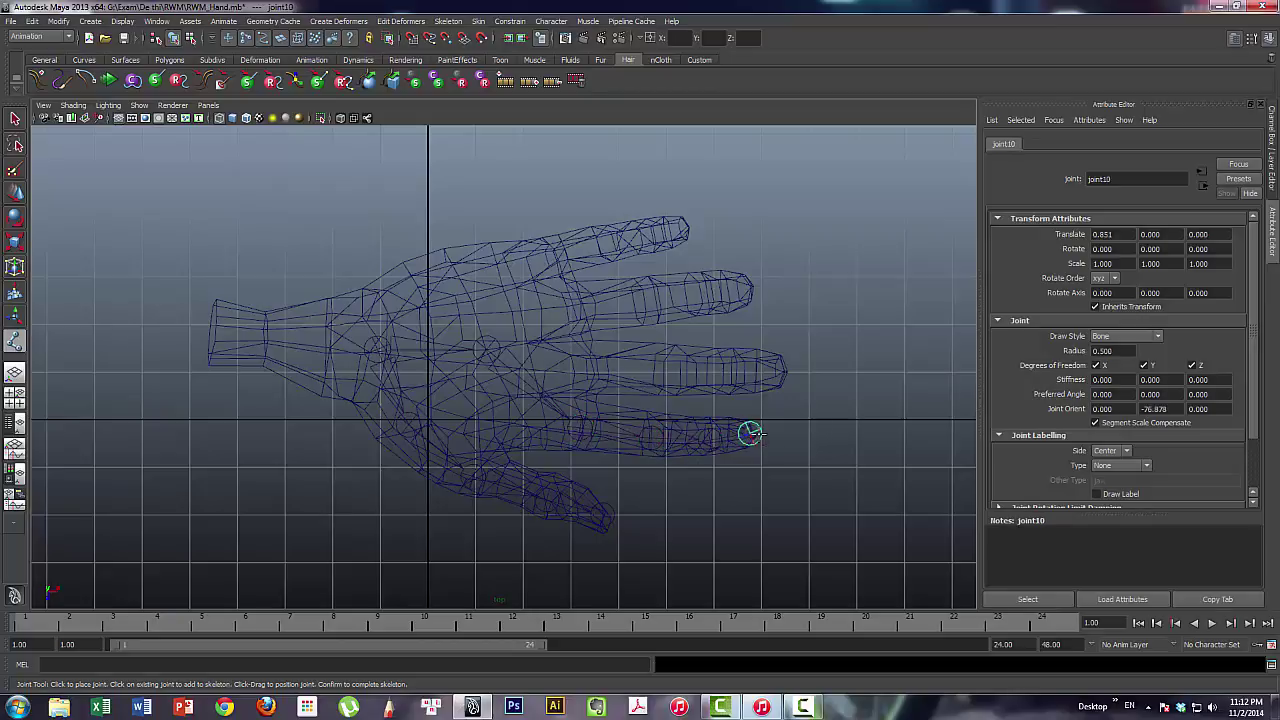
Finish the palm-to-index chain and zoom in on the fingers
key("q")
scroll(640, 400, "up", 1)
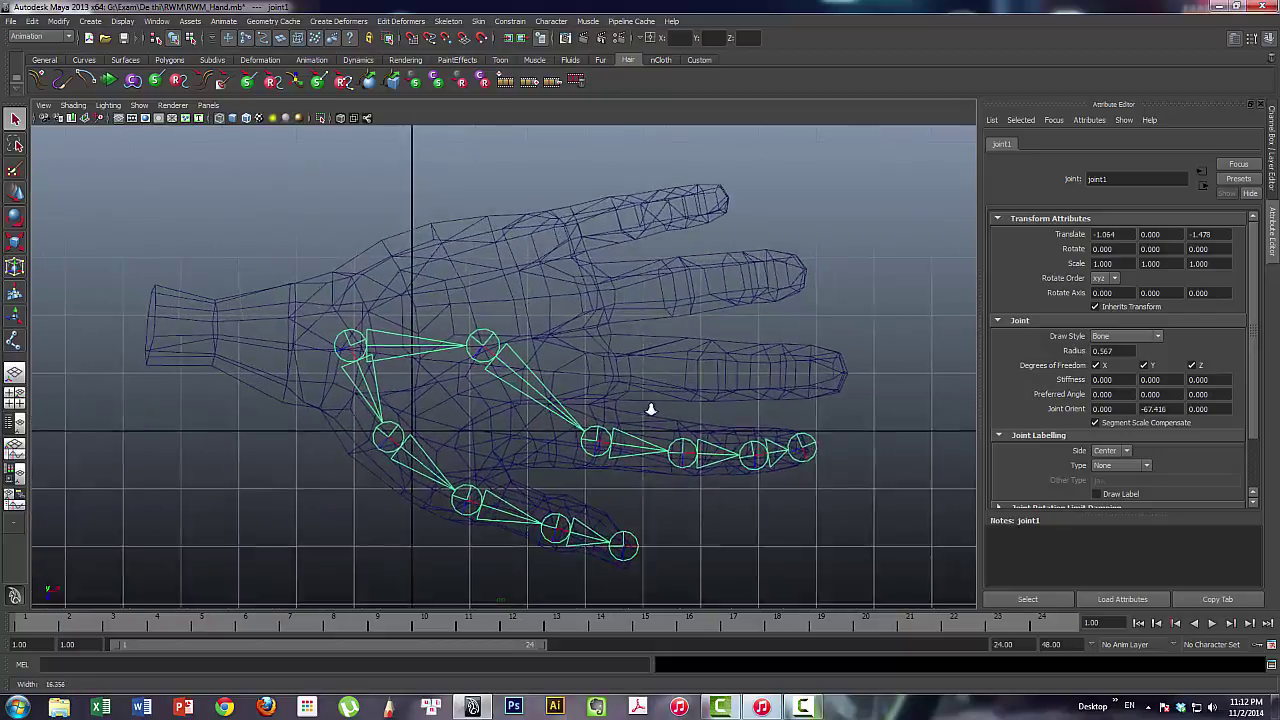
scroll(654, 401, "up", 2)
scroll(623, 402, "up", 2)
scroll(646, 425, "up", 2)
scroll(646, 425, "up", 2)
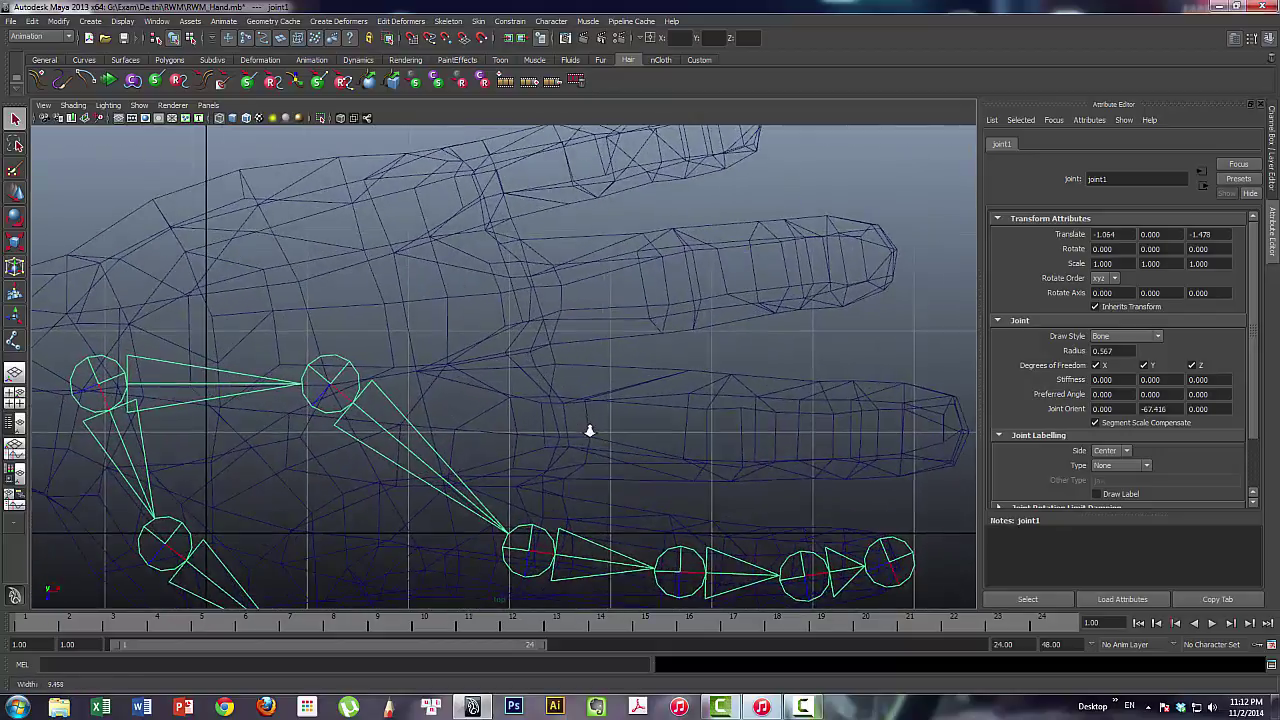
scroll(586, 429, "up", 1)
scroll(560, 371, "up", 1)
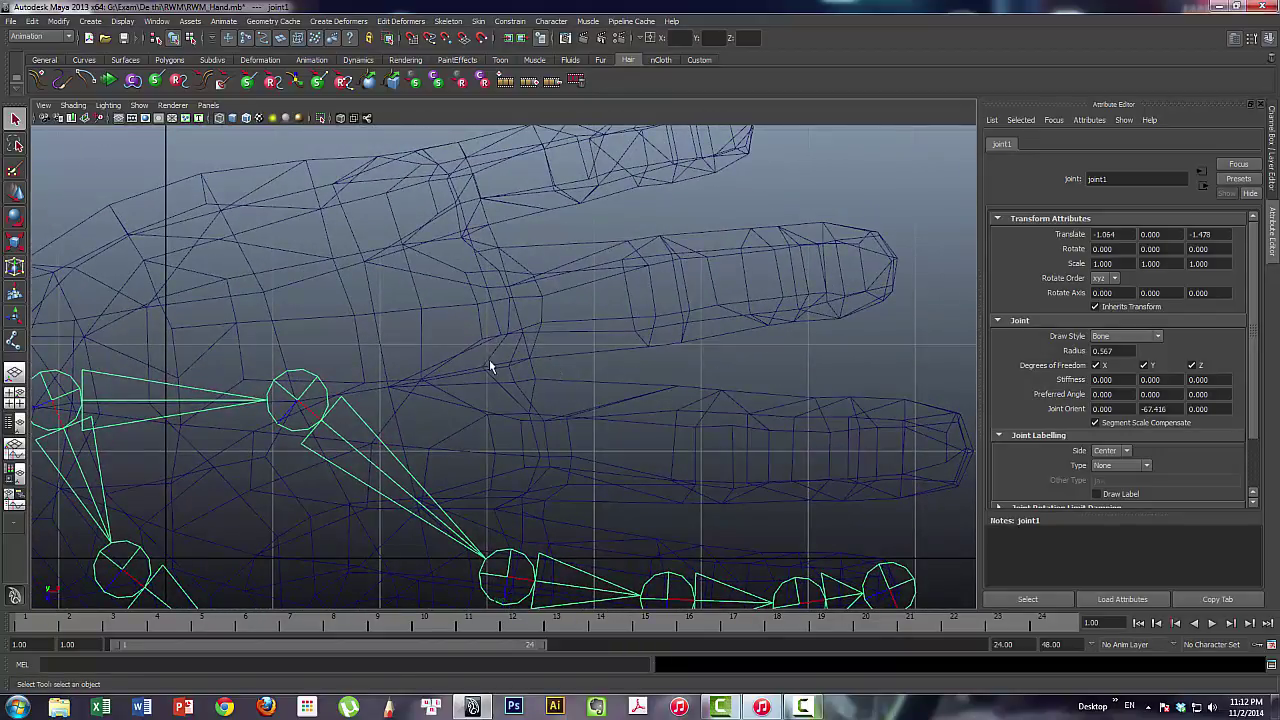
Branch a four-joint chain from the palm joint into the next finger
key("y")
left_click(297, 399)
left_click(514, 439)
middle_click_drag(514, 439, 424, 409, "alt")
left_click(628, 422)
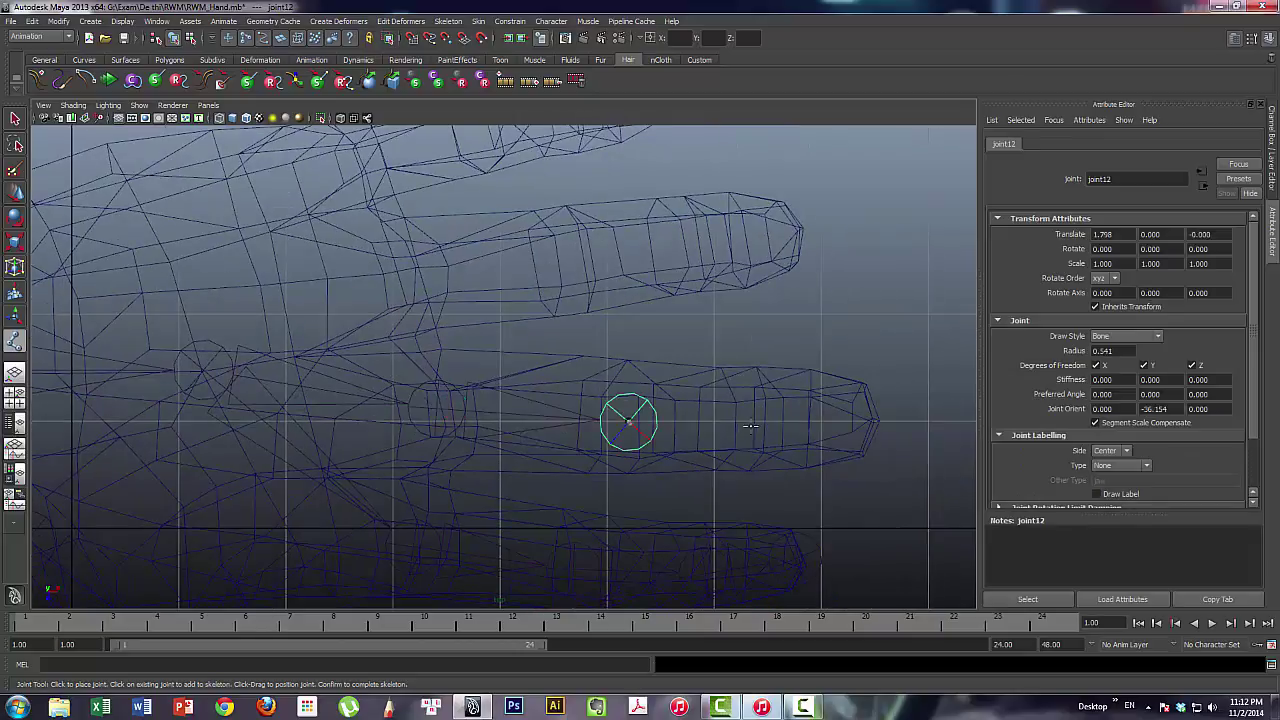
left_click(745, 427)
left_click(846, 423)
key("Return")
Branch a four-joint chain from the palm joint into the middle finger
middle_click_drag(573, 356, 629, 445, "alt")
left_click(250, 456)
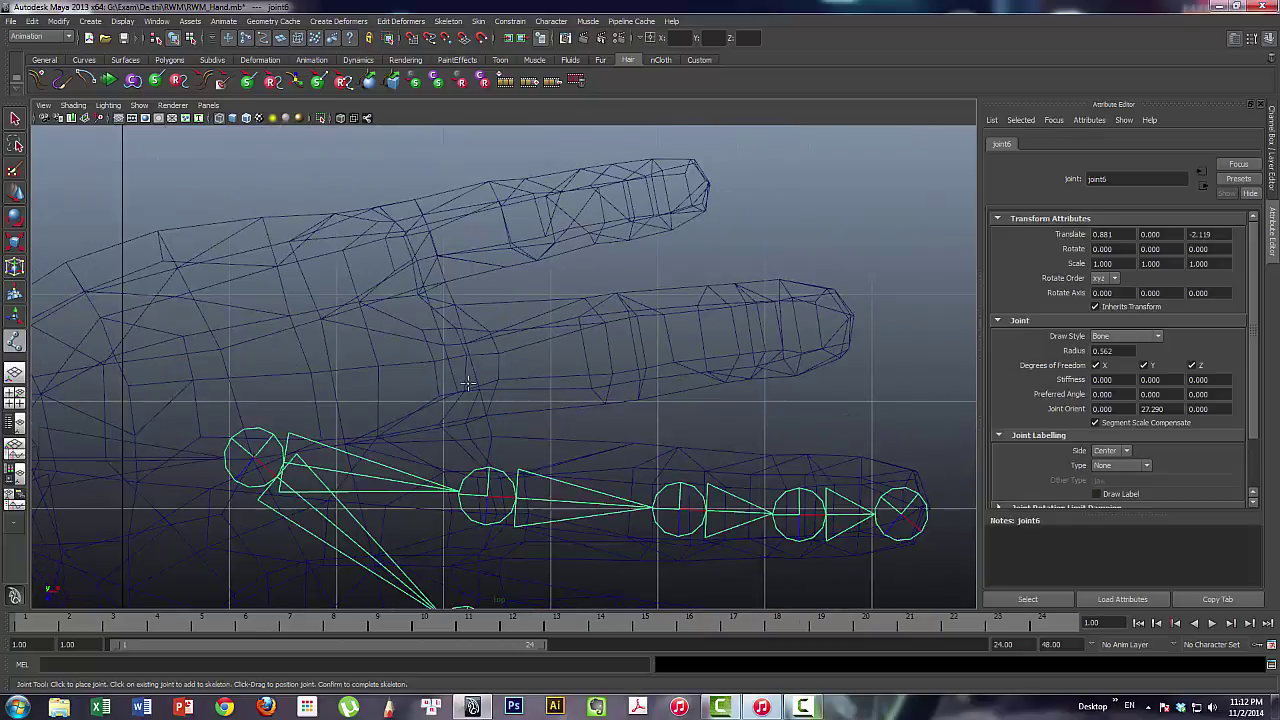
left_click(467, 357)
left_click(628, 341)
left_click(754, 328)
left_click(832, 318)
key("Return")
Add joints along the outermost finger and reframe the whole hand skeleton
middle_click_drag(409, 382, 535, 345, "alt")
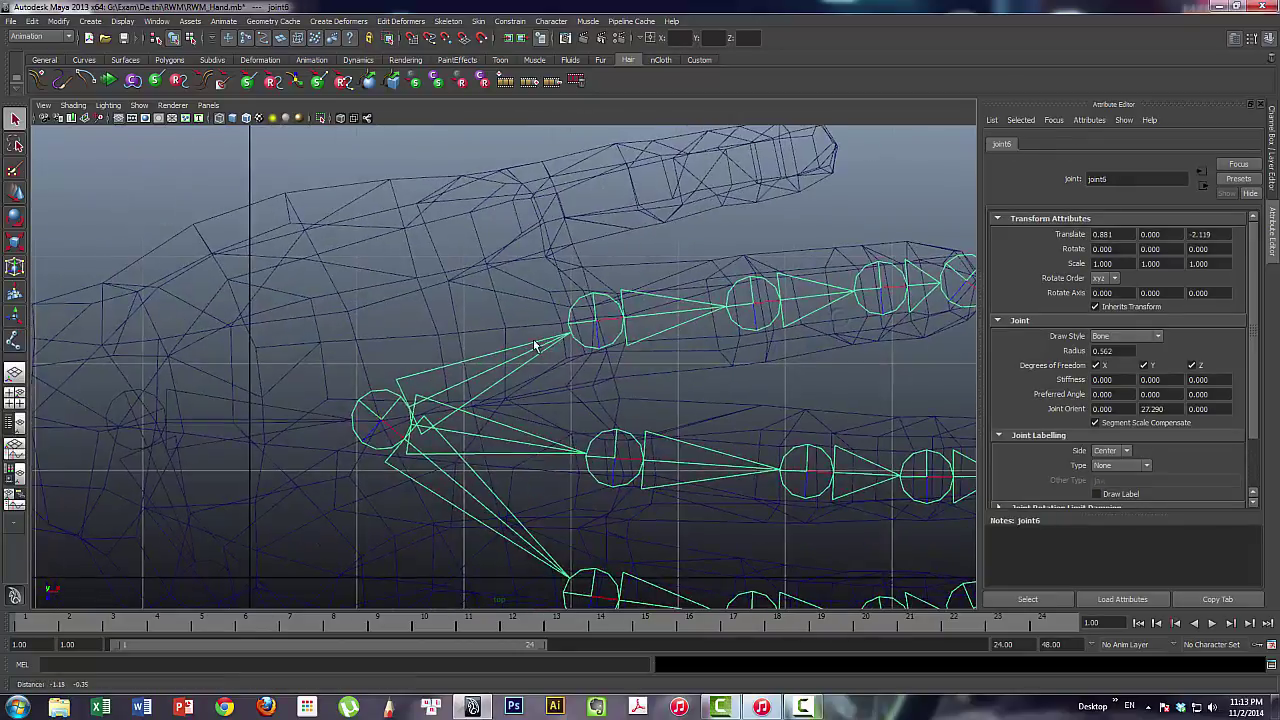
key("y")
left_click(535, 294)
middle_click_drag(535, 294, 816, 242, "alt")
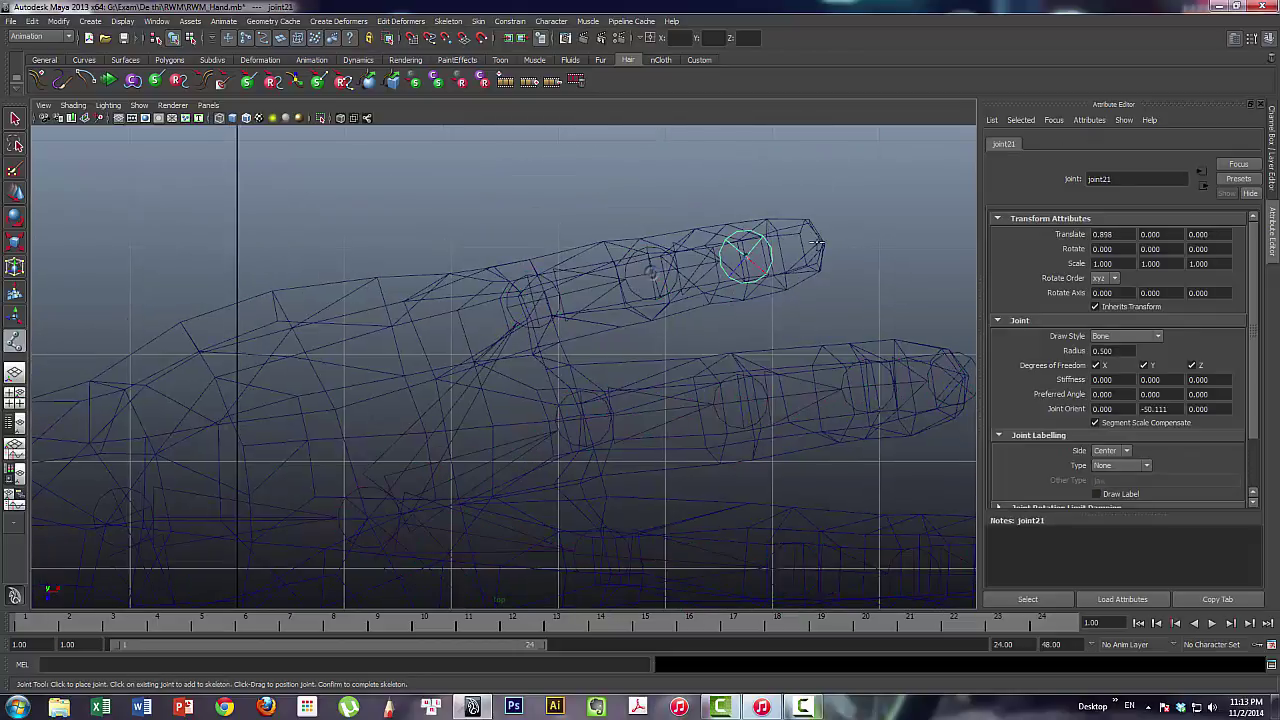
key("q")
scroll(603, 343, "down", 5)
scroll(552, 286, "up", 2)
middle_click_drag(552, 286, 603, 358, "alt")
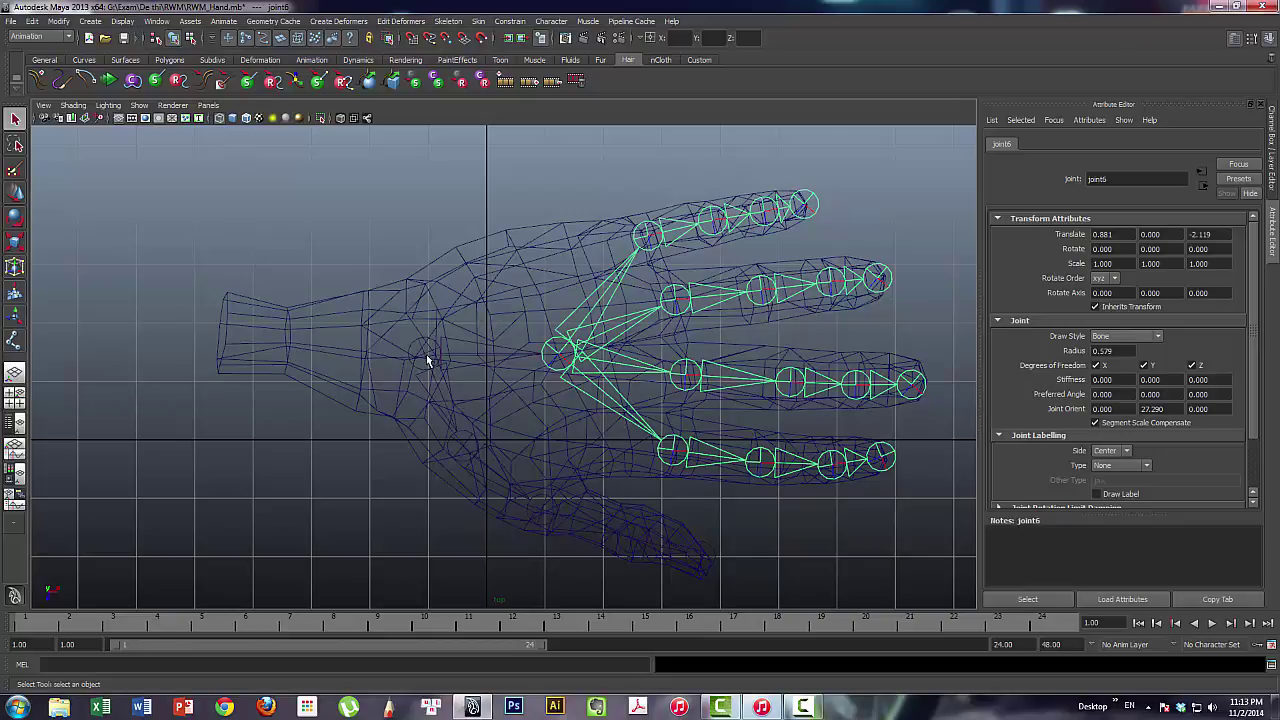
Select the thumb chain, then pick joint3 partway along the thumb
left_click(426, 354)
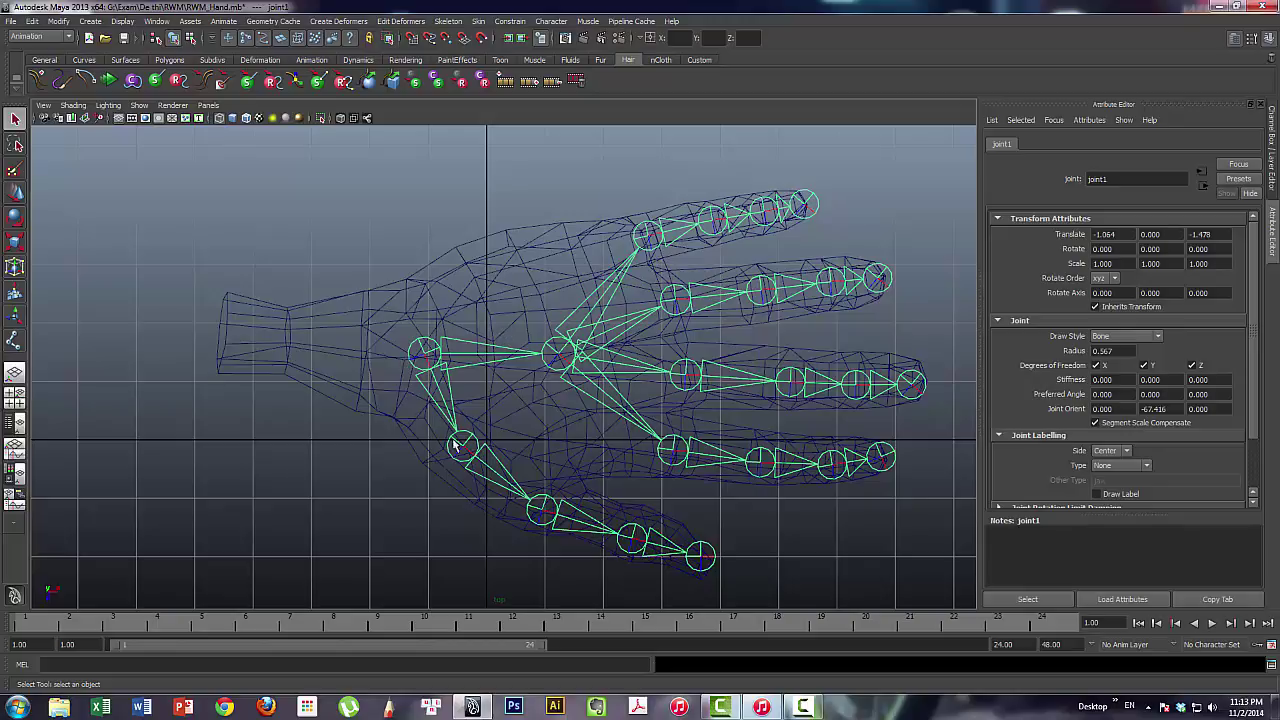
left_click(541, 510)
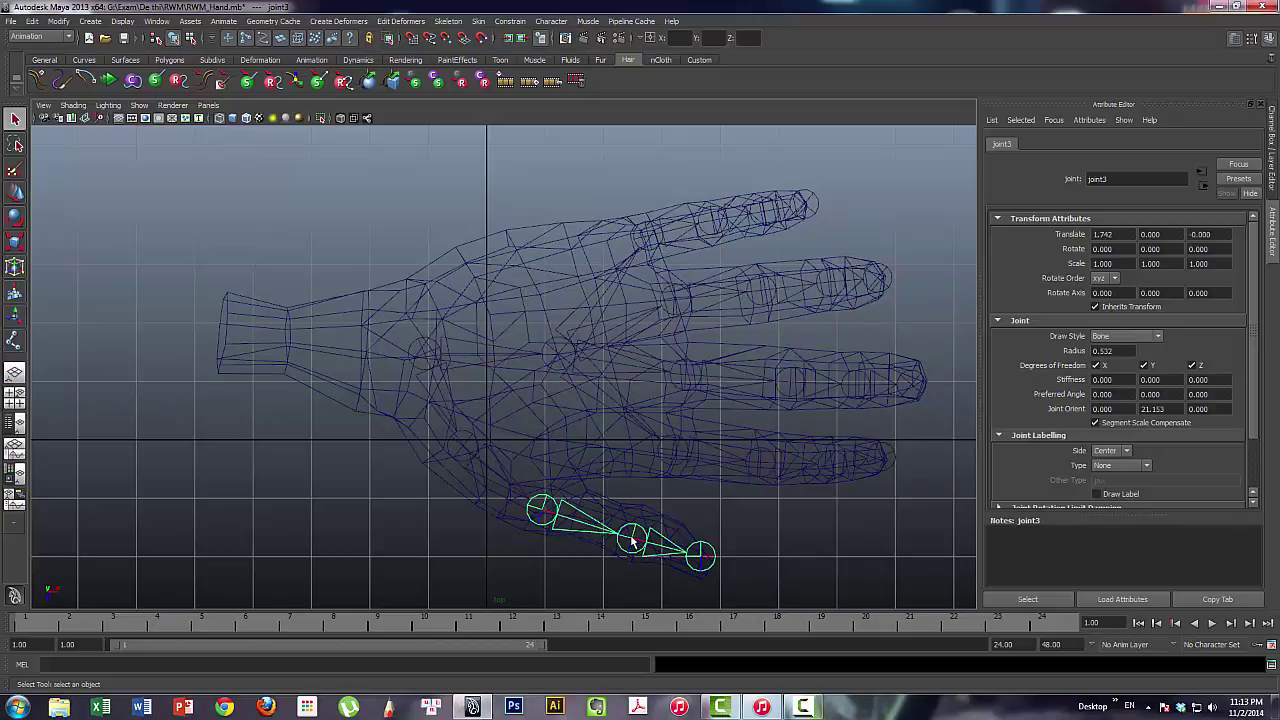
Walk down the new finger chain to joint22 and show its values in the Channel Box
left_click(675, 463)
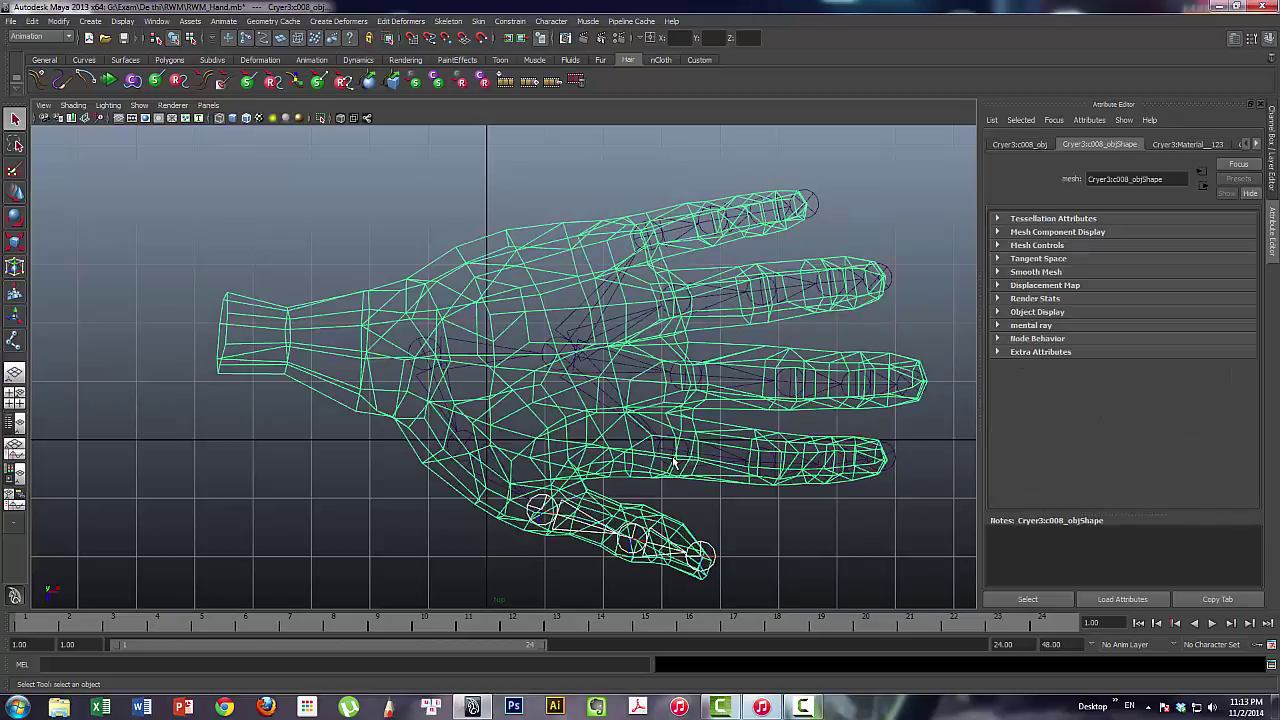
left_click(702, 555)
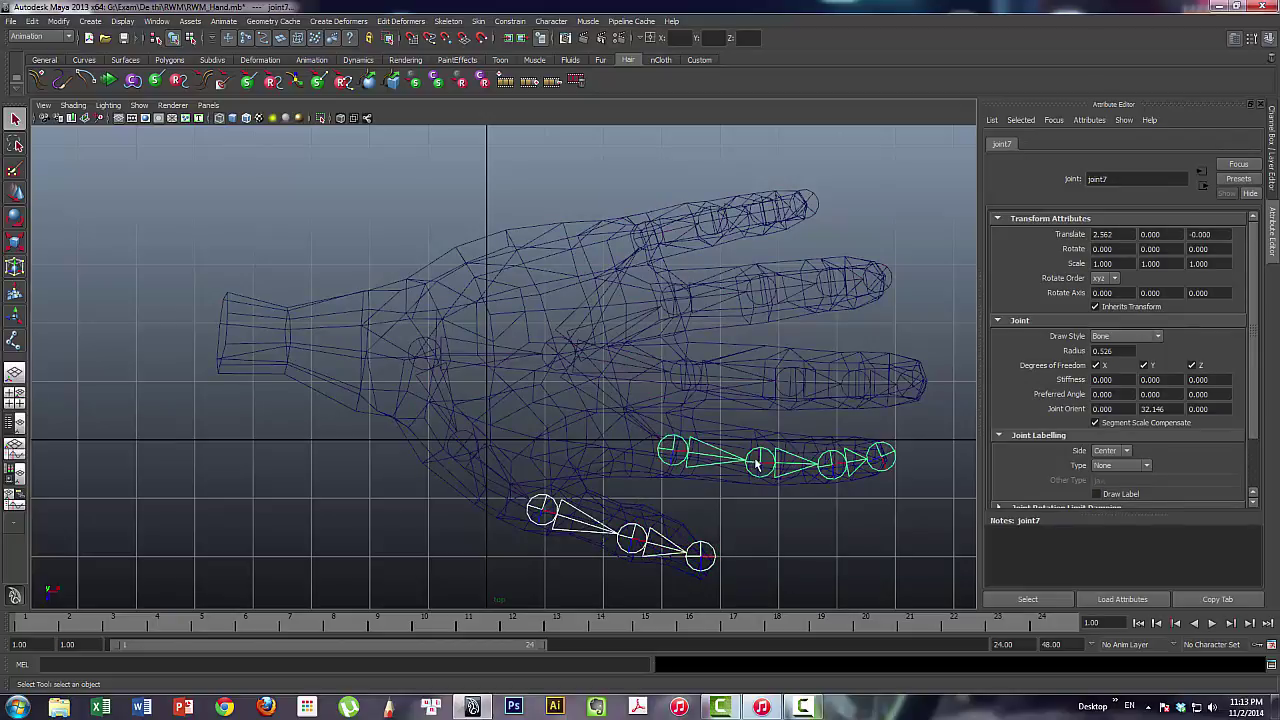
left_click(832, 466)
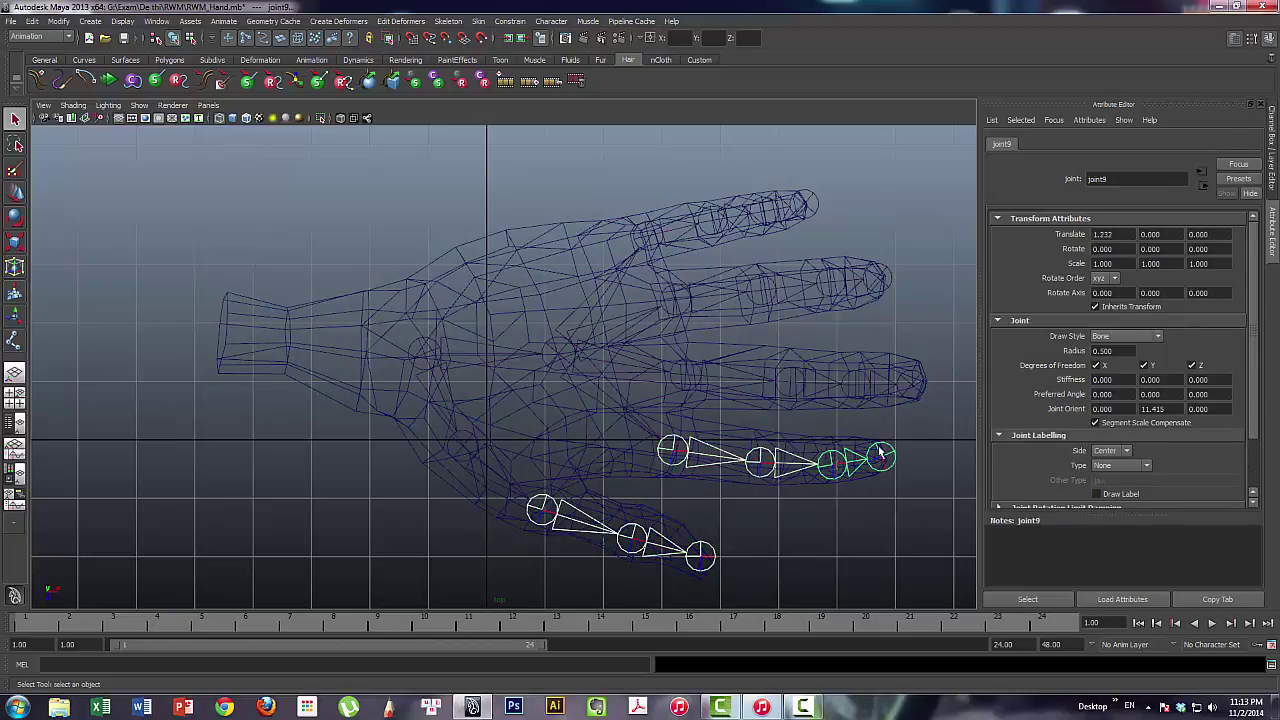
left_click(880, 455)
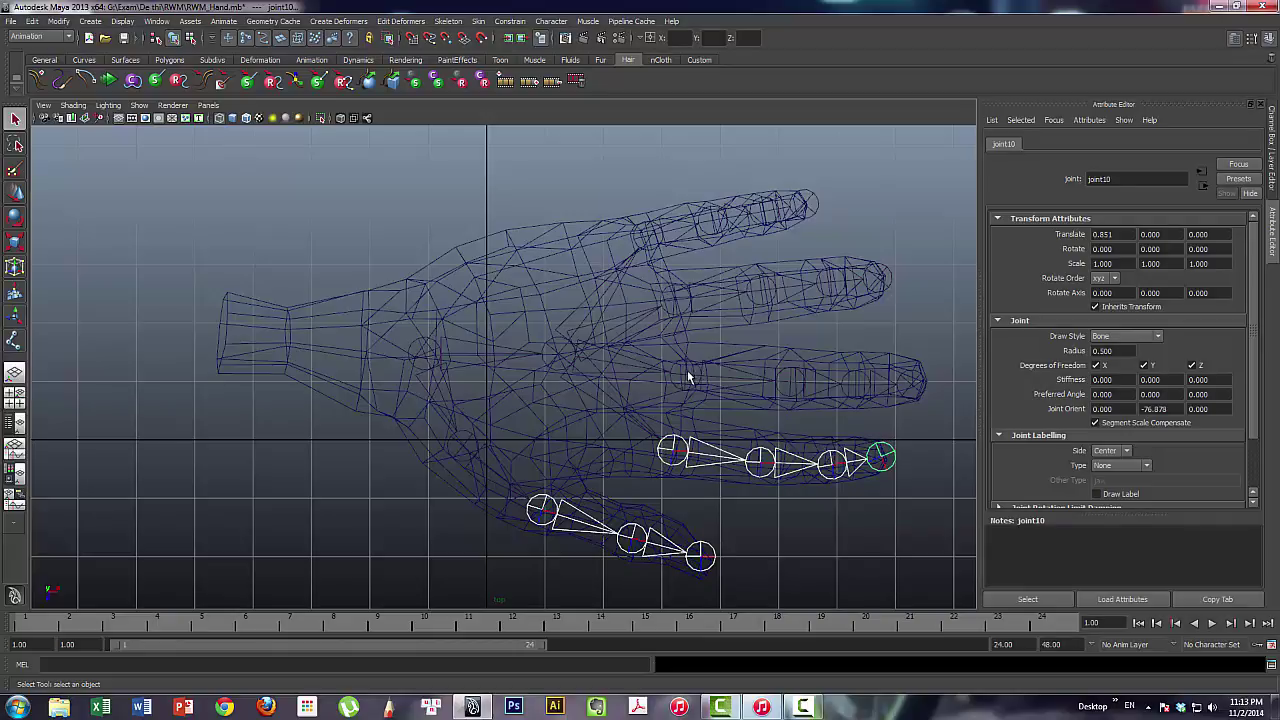
key("Down")
key("Down")
key("Down")
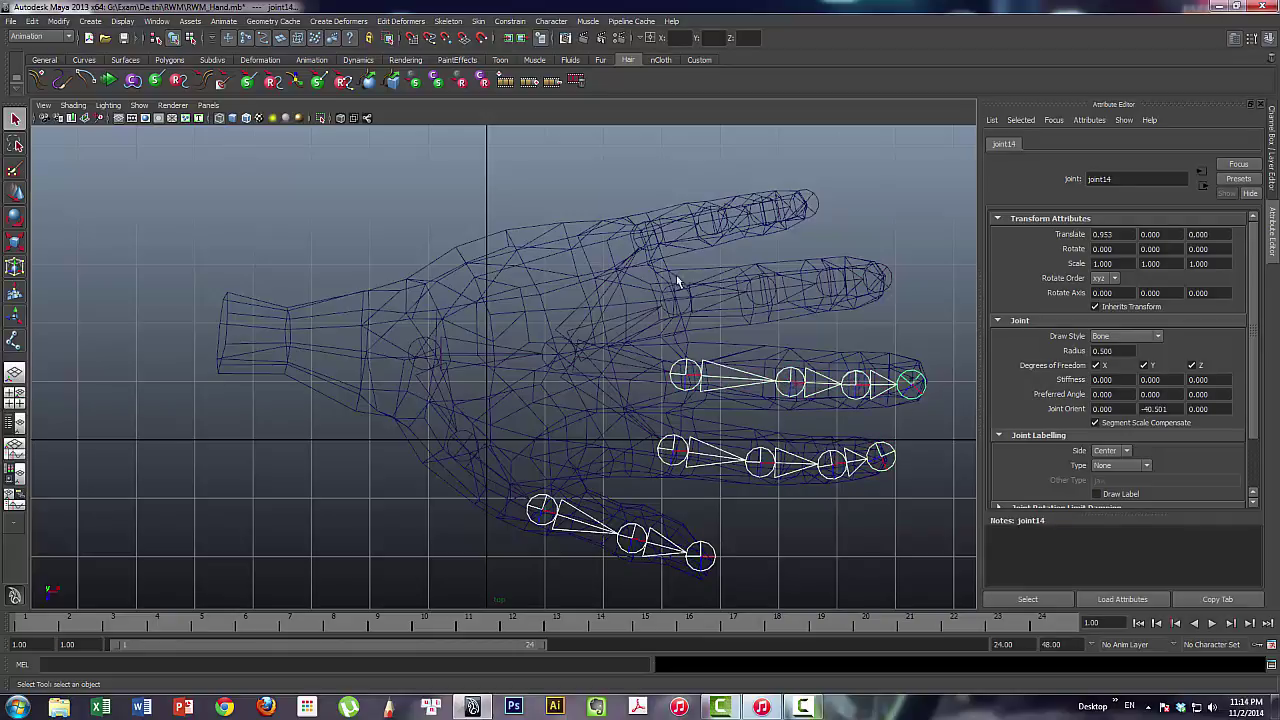
key("Down")
key("Down")
key("Down")
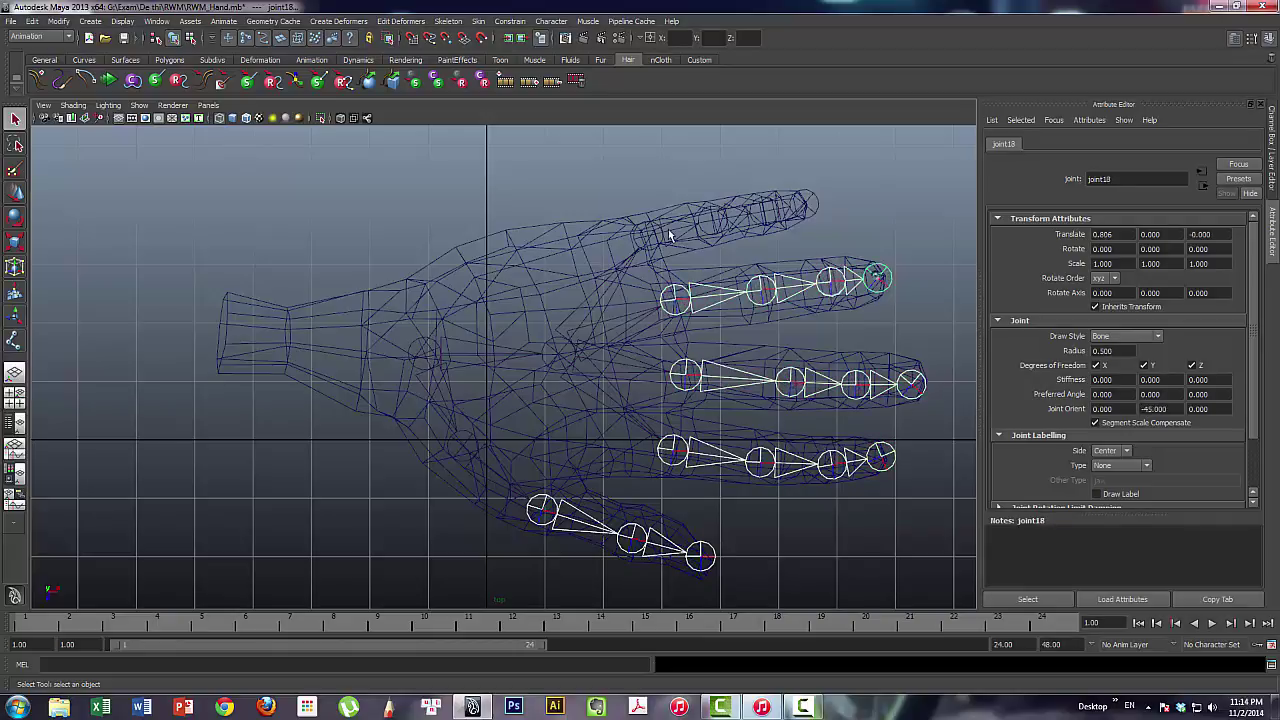
key("Down")
key("Down")
key("Down")
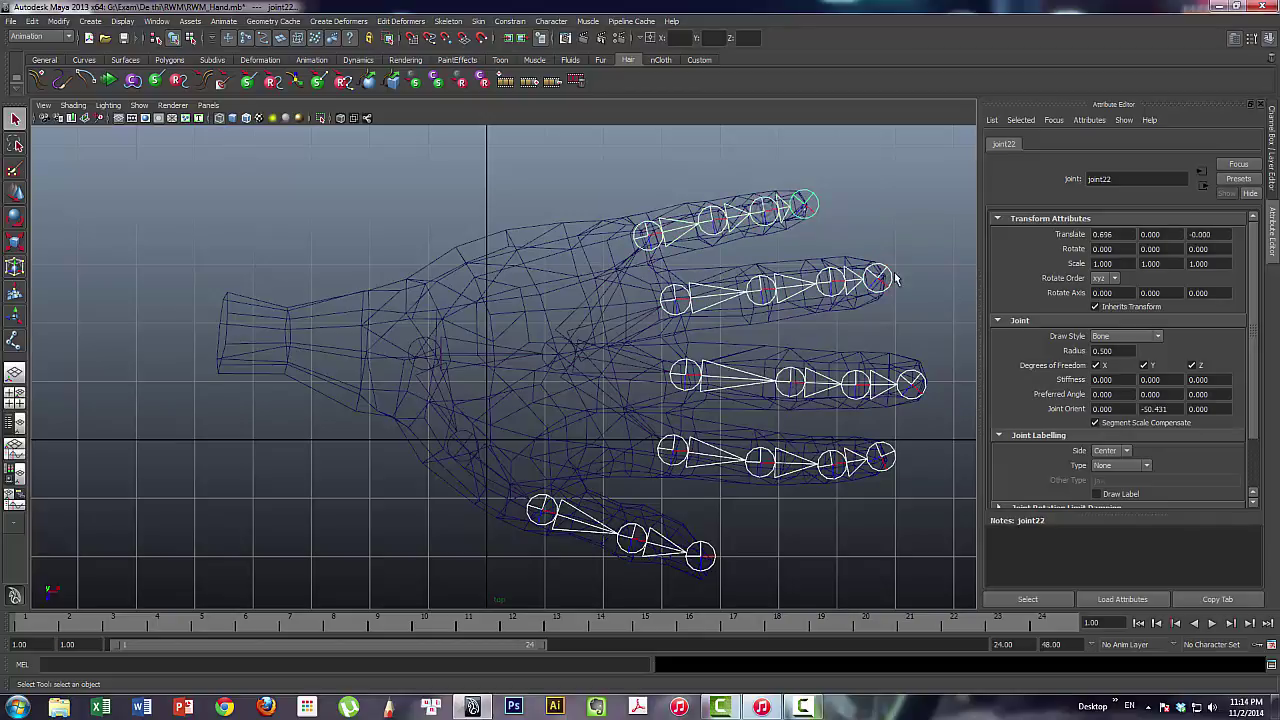
left_click(1272, 150)
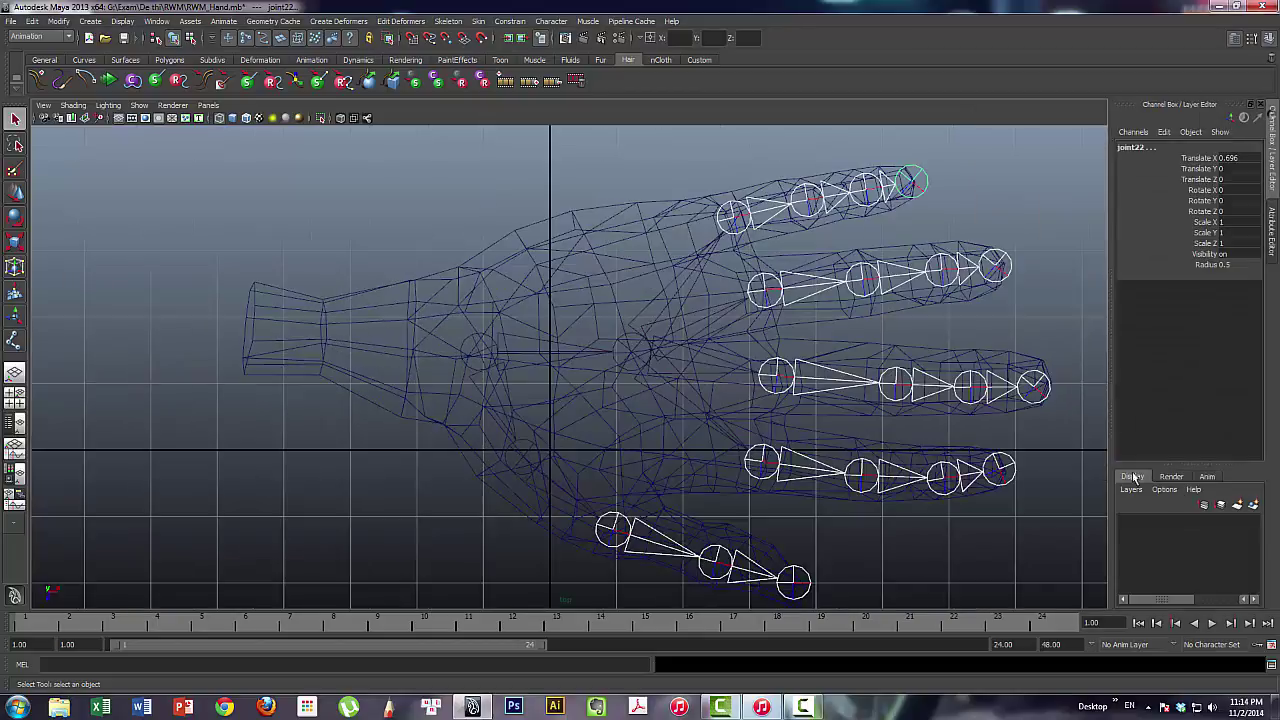
Set the joints' Radius to 0.2 and zoom in on the thumb joints
double_click(1226, 265)
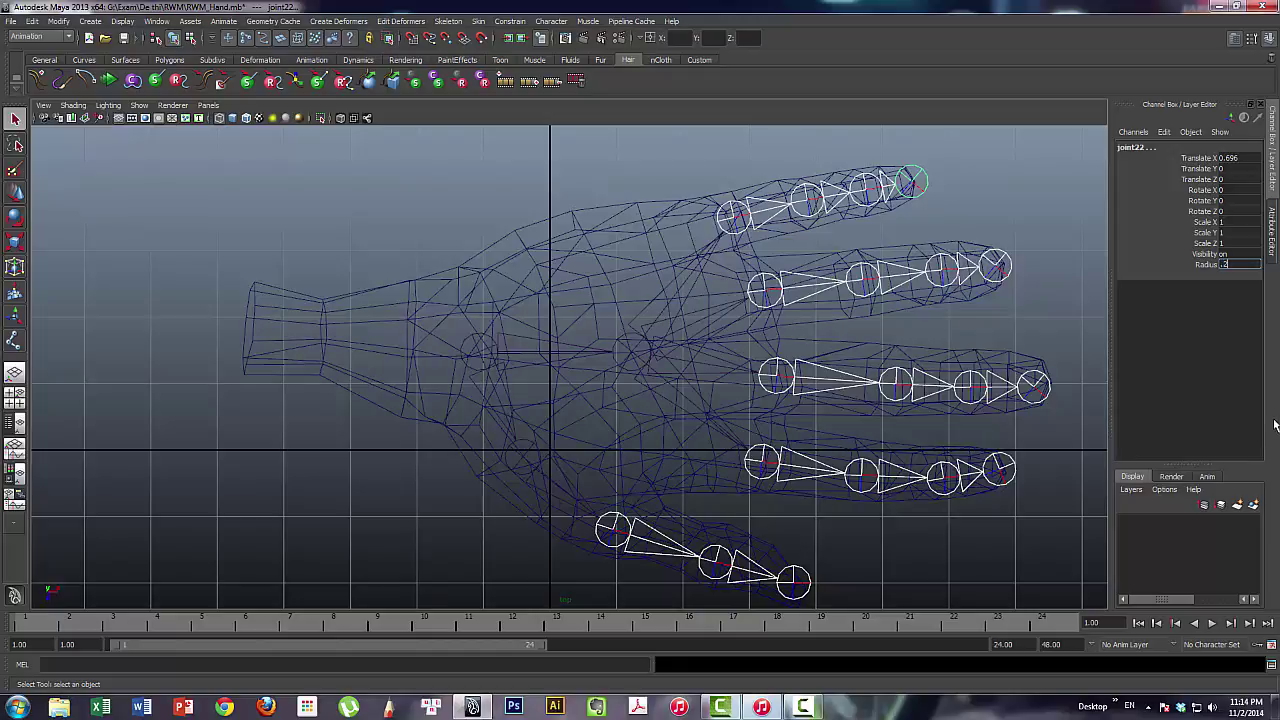
key("Return")
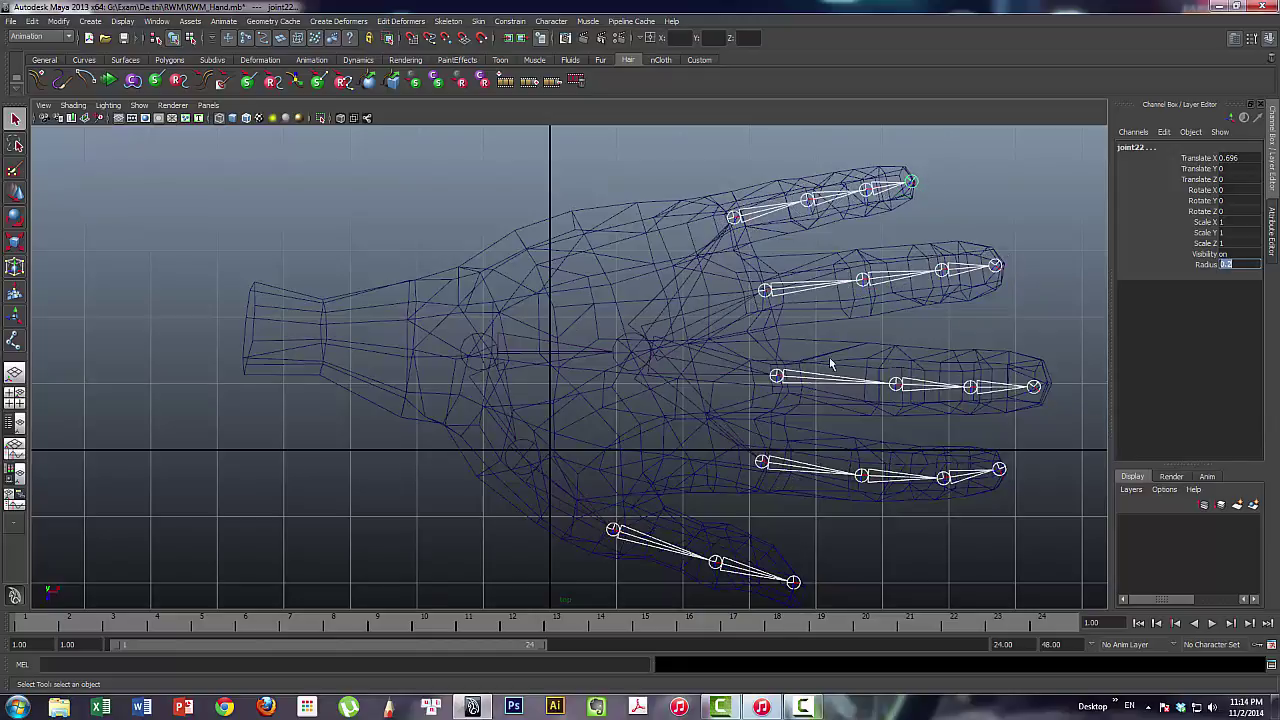
middle_click_drag(623, 417, 557, 280, "alt")
scroll(706, 514, "up", 3)
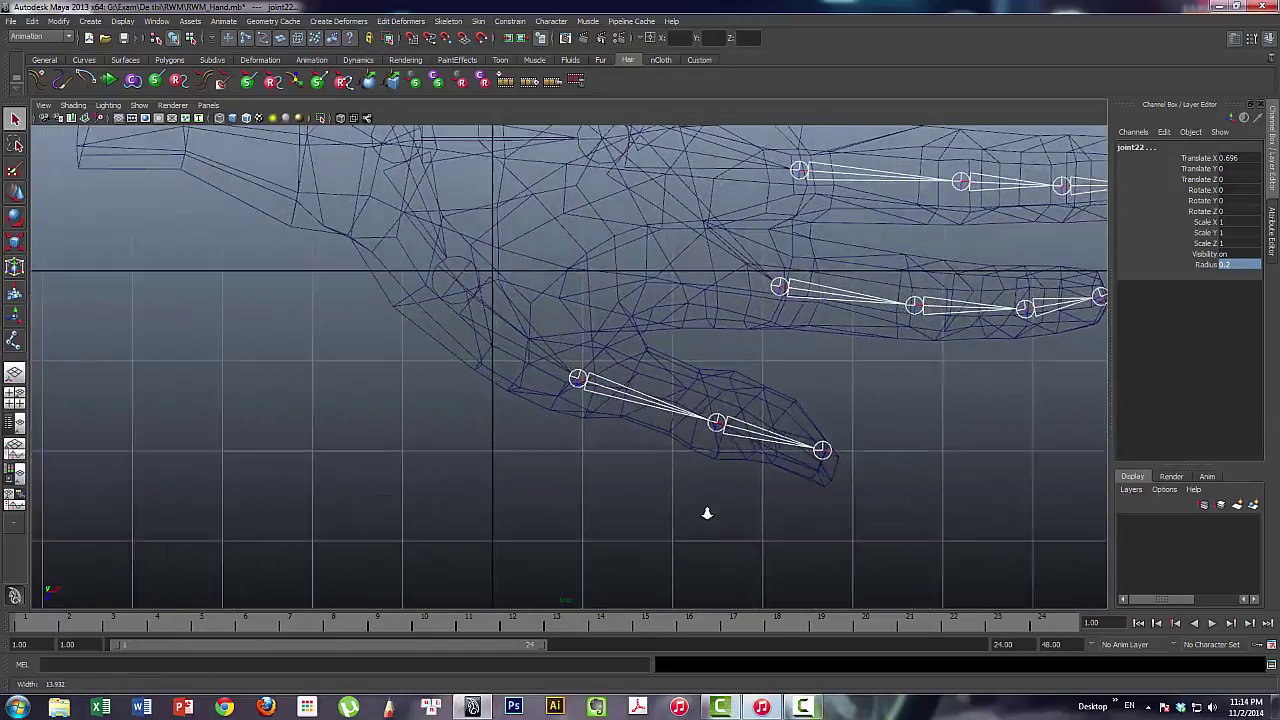
scroll(639, 433, "down", 2)
middle_click_drag(457, 366, 426, 317, "alt")
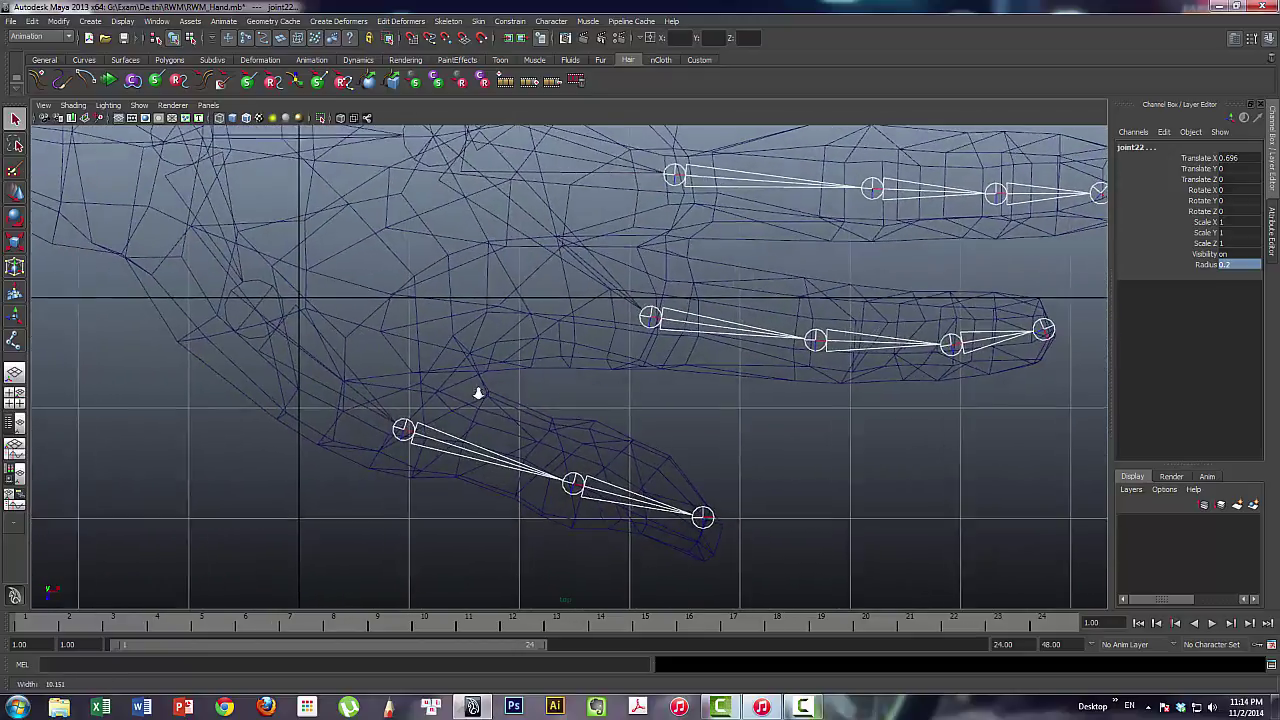
Frame the lower finger chain and select its second and root joints
scroll(536, 489, "up", 3)
mouse_move(536, 489)
middle_mouse_down("alt")
mouse_move(449, 397)
mouse_move(323, 472)
middle_mouse_up("alt")
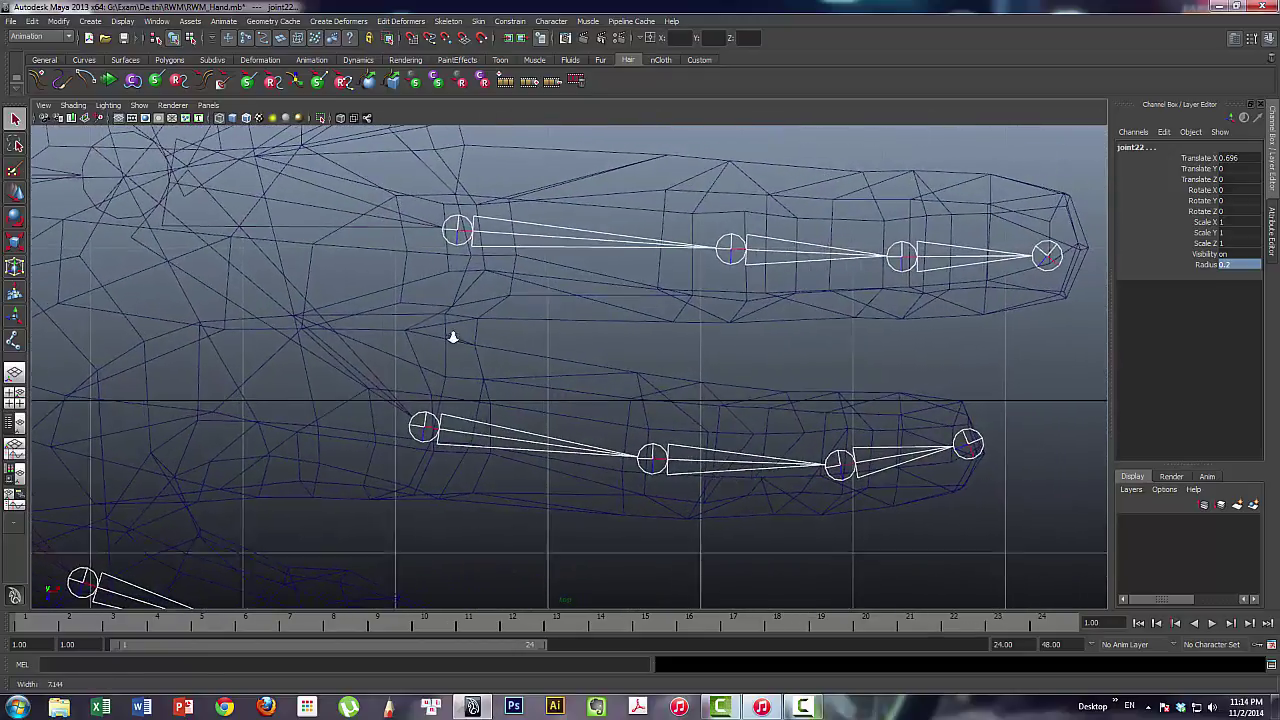
scroll(566, 488, "up", 2)
middle_click_drag(566, 488, 596, 435, "alt")
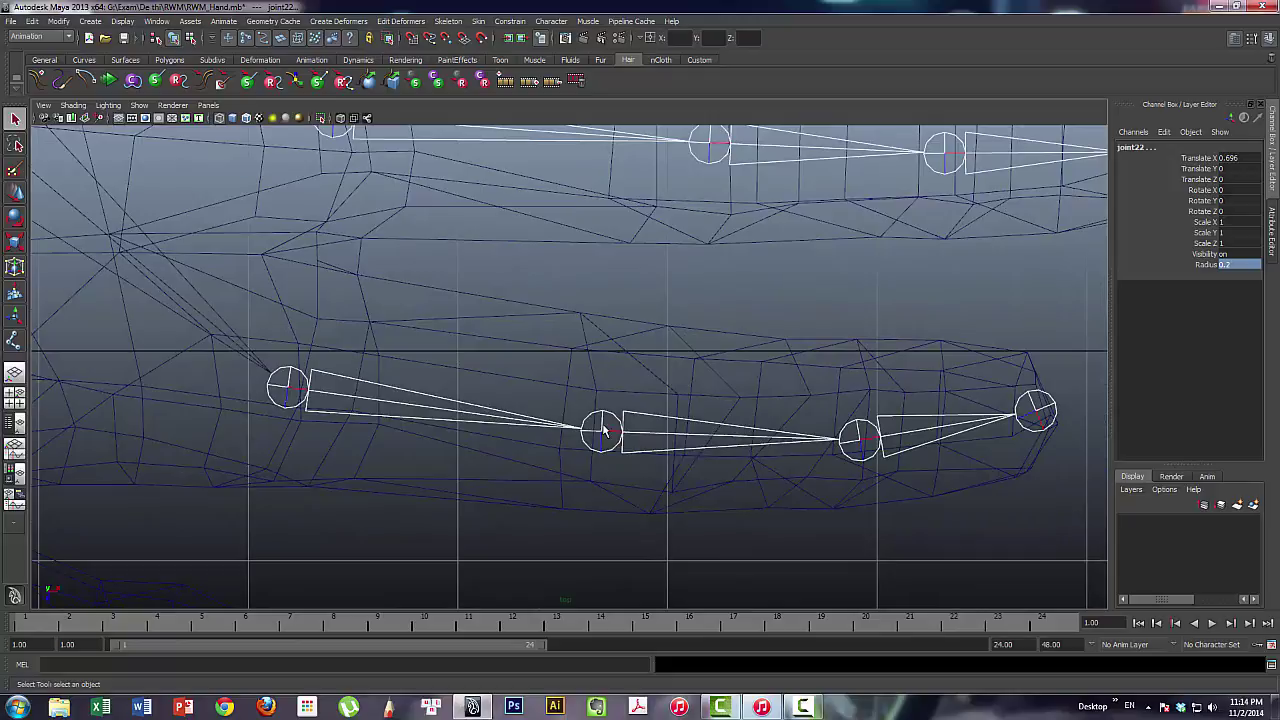
left_click(603, 430)
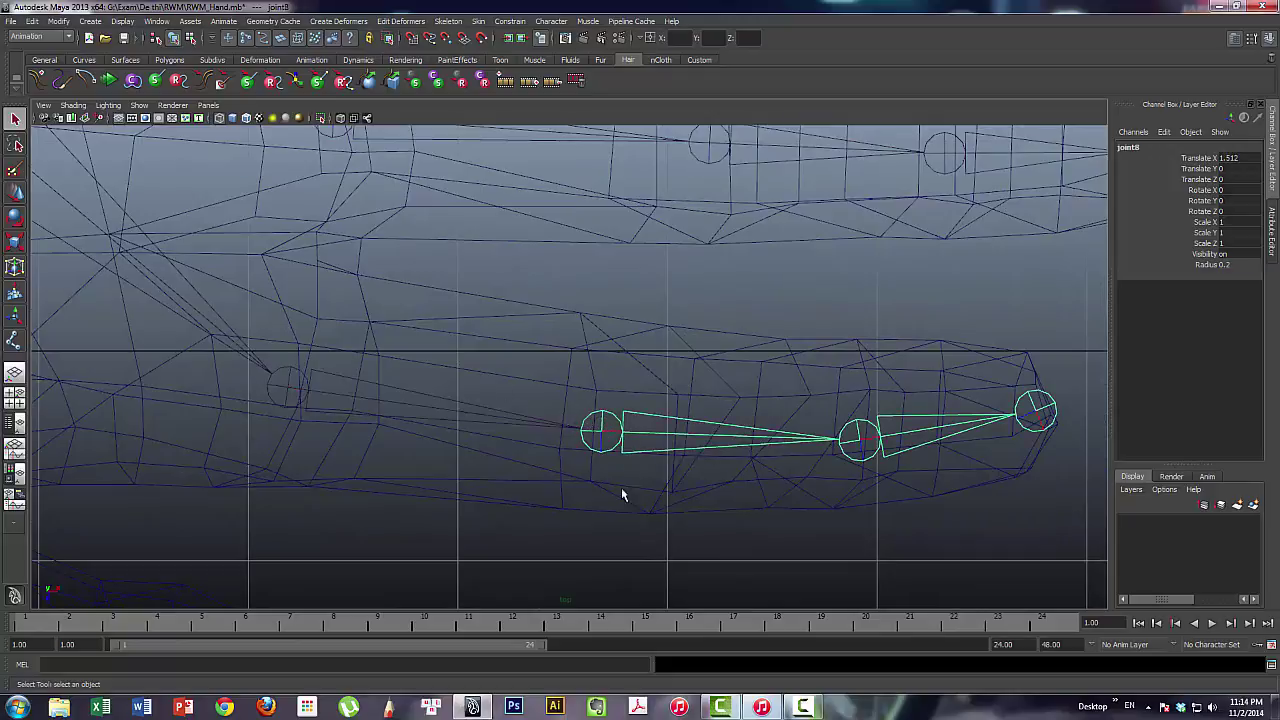
left_click(287, 390)
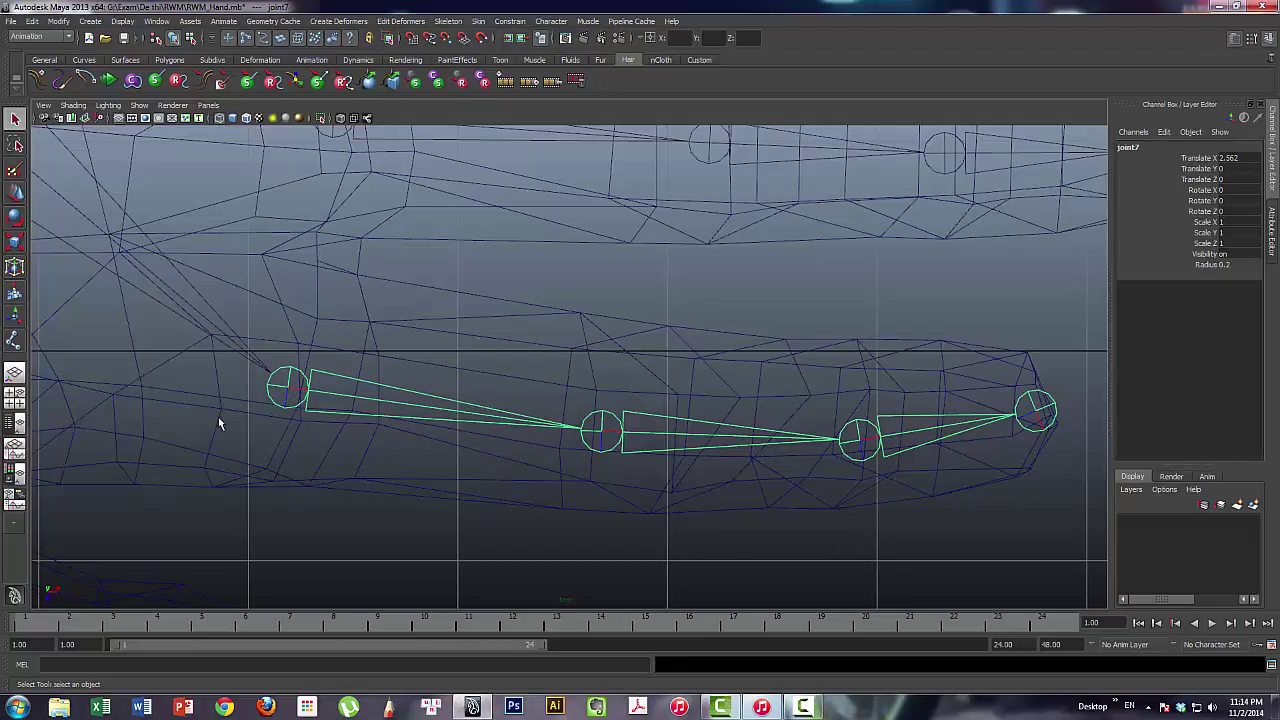
Move the root and middle joints of the finger beside the thumb into the finger
right_click_drag(434, 423, 491, 388, "alt")
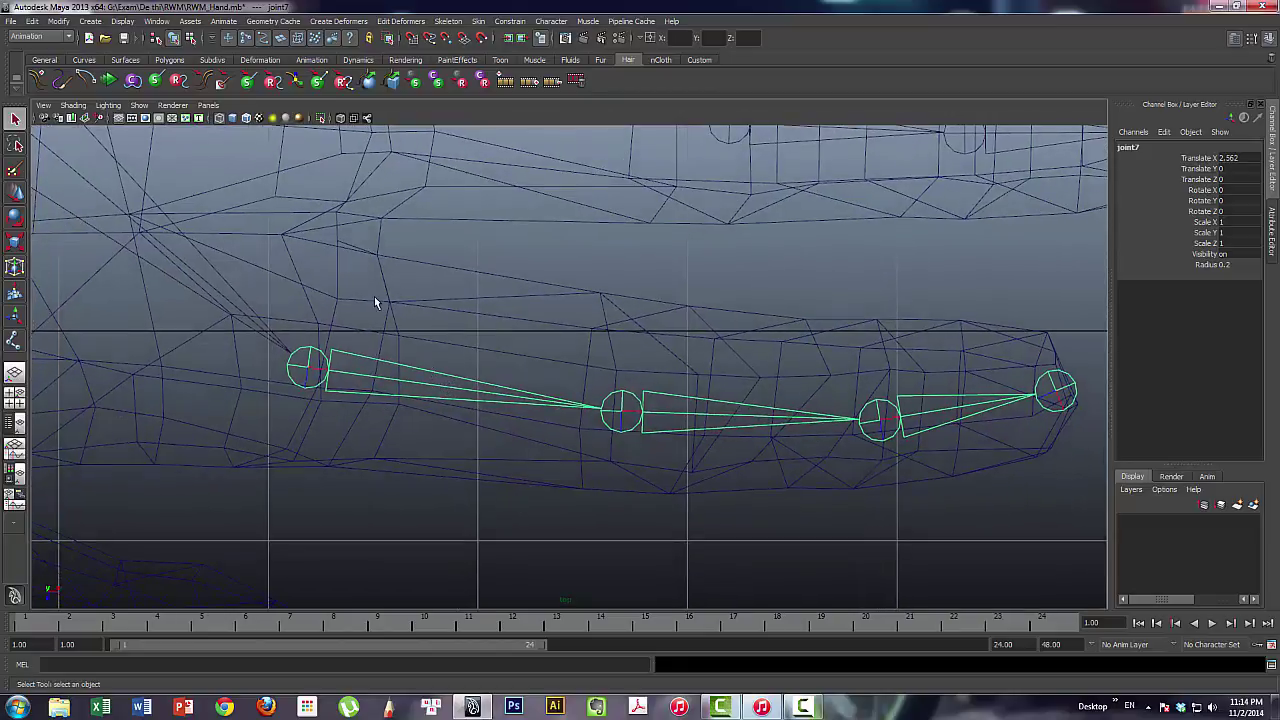
middle_click_drag(491, 388, 218, 372, "alt")
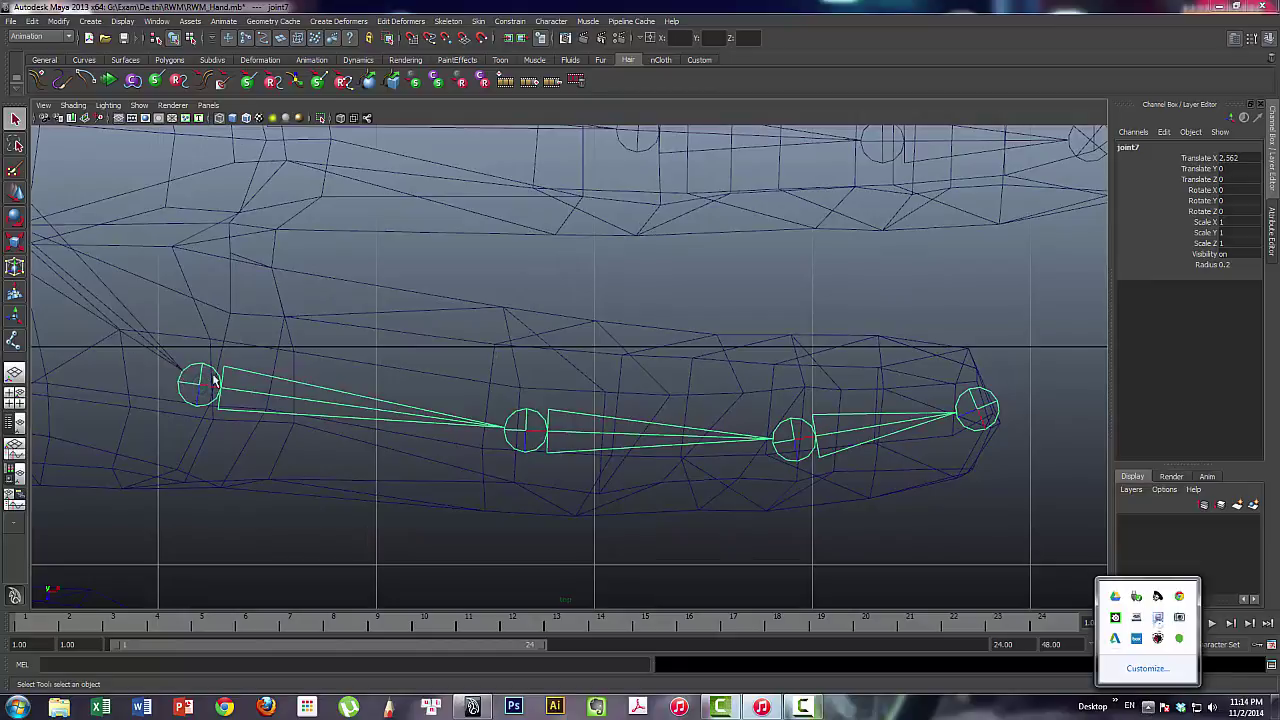
key("w")
left_click_drag(200, 423, 200, 400)
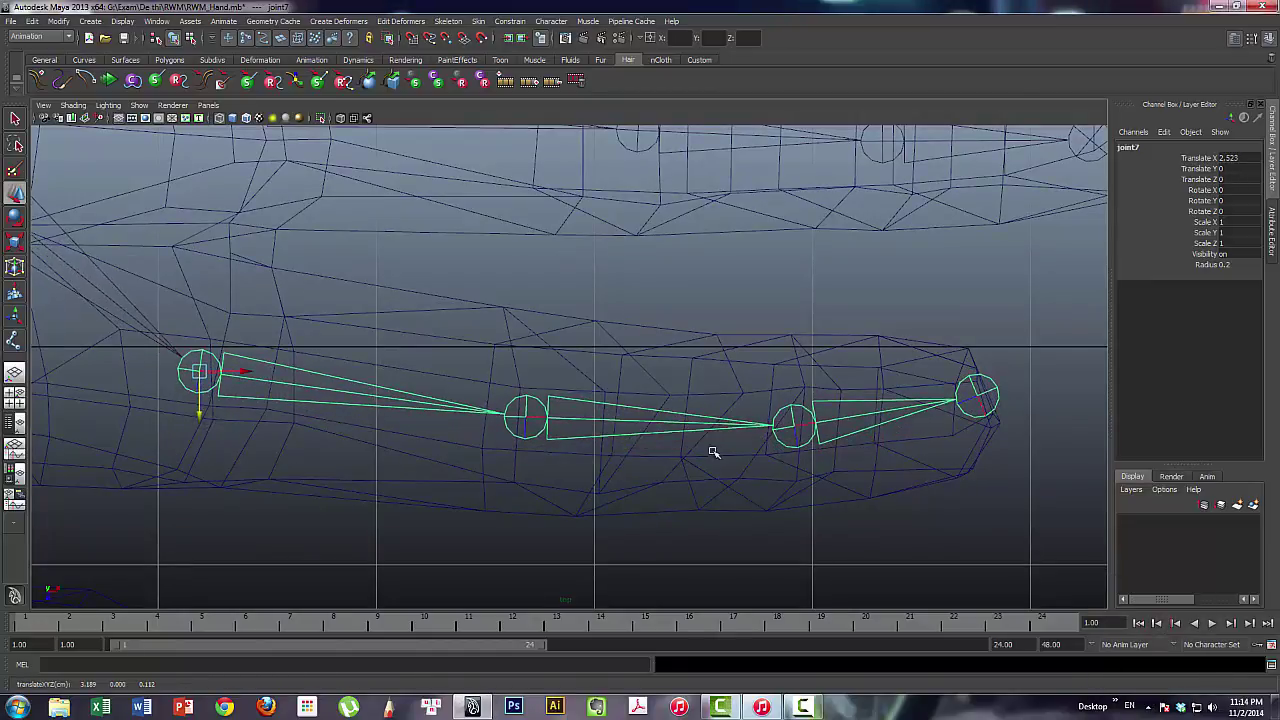
left_click(797, 428)
left_click_drag(795, 465, 797, 482)
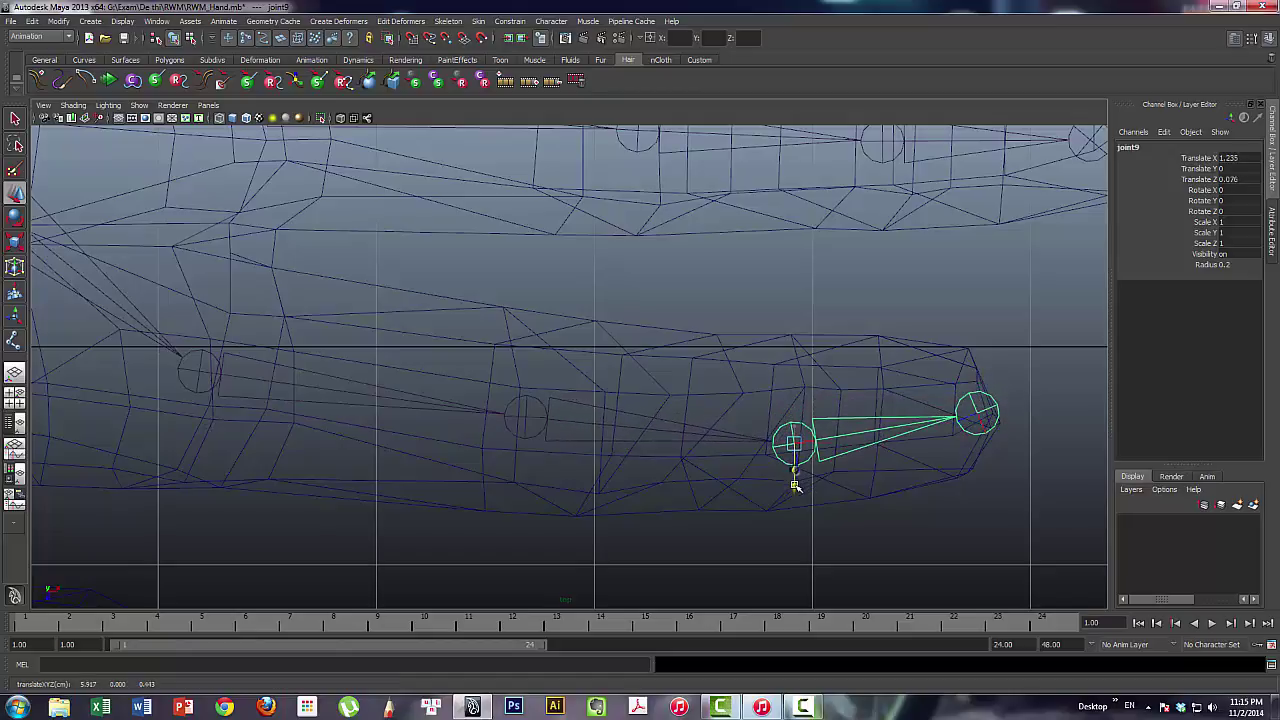
Nudge the fingertip joint into the fingertip, then select the next chain's root joint
left_click(977, 413)
mouse_move(980, 450)
left_mouse_down()
mouse_move(983, 466)
mouse_move(1003, 436)
mouse_move(991, 436)
left_mouse_up()
left_click(957, 465)
left_click(953, 446)
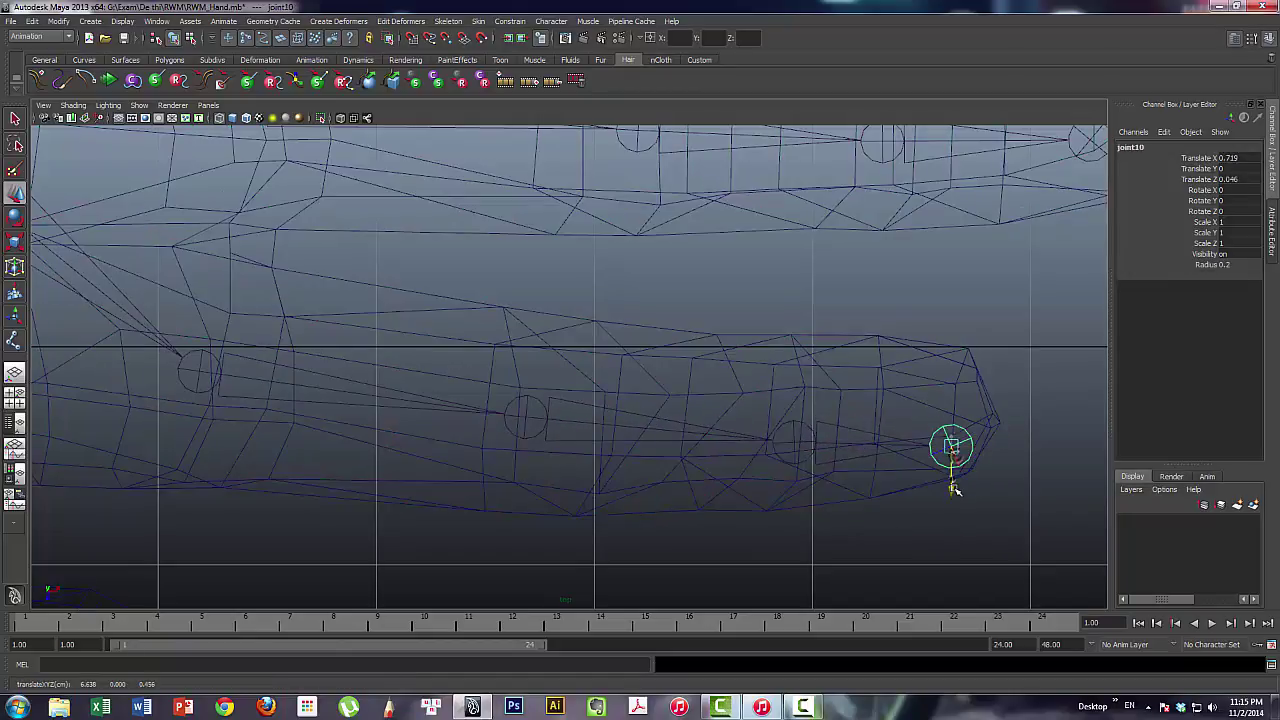
left_click_drag(951, 486, 955, 492)
left_click(200, 371)
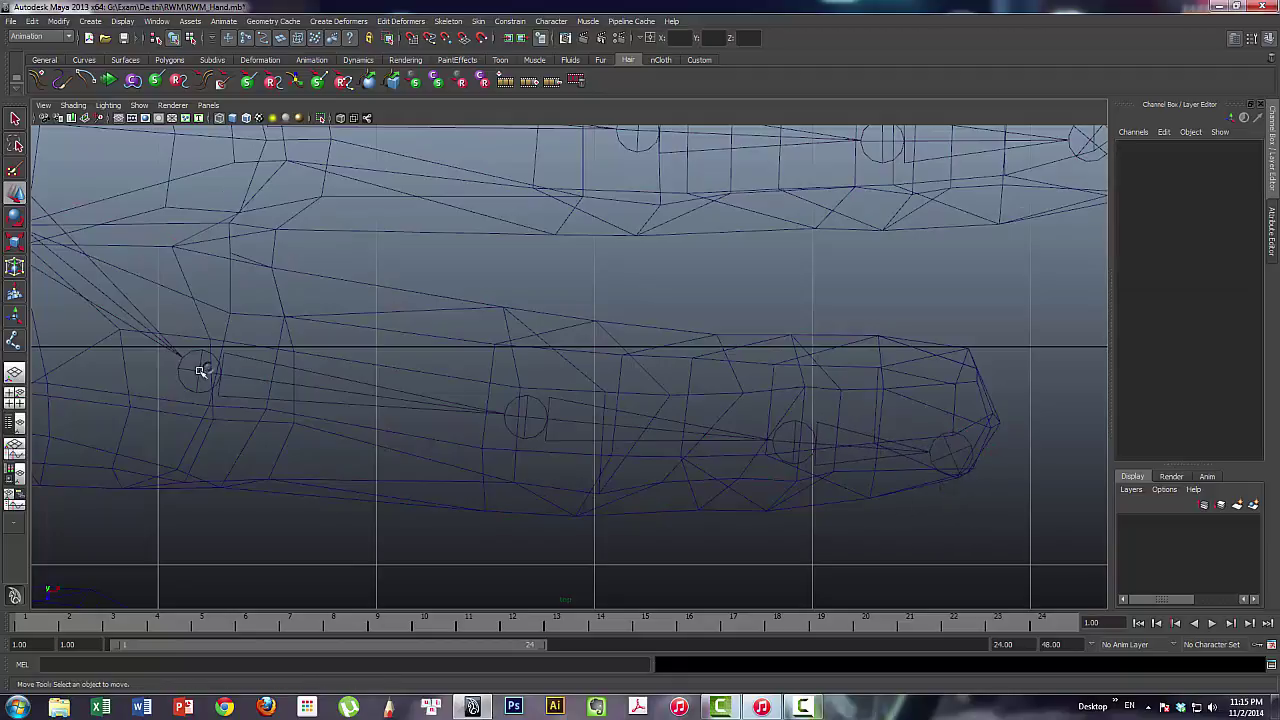
left_click(199, 362)
mouse_move(291, 446)
middle_mouse_down("alt")
mouse_move(366, 394)
mouse_move(395, 257)
mouse_move(204, 245)
middle_mouse_up("alt")
left_click(400, 271)
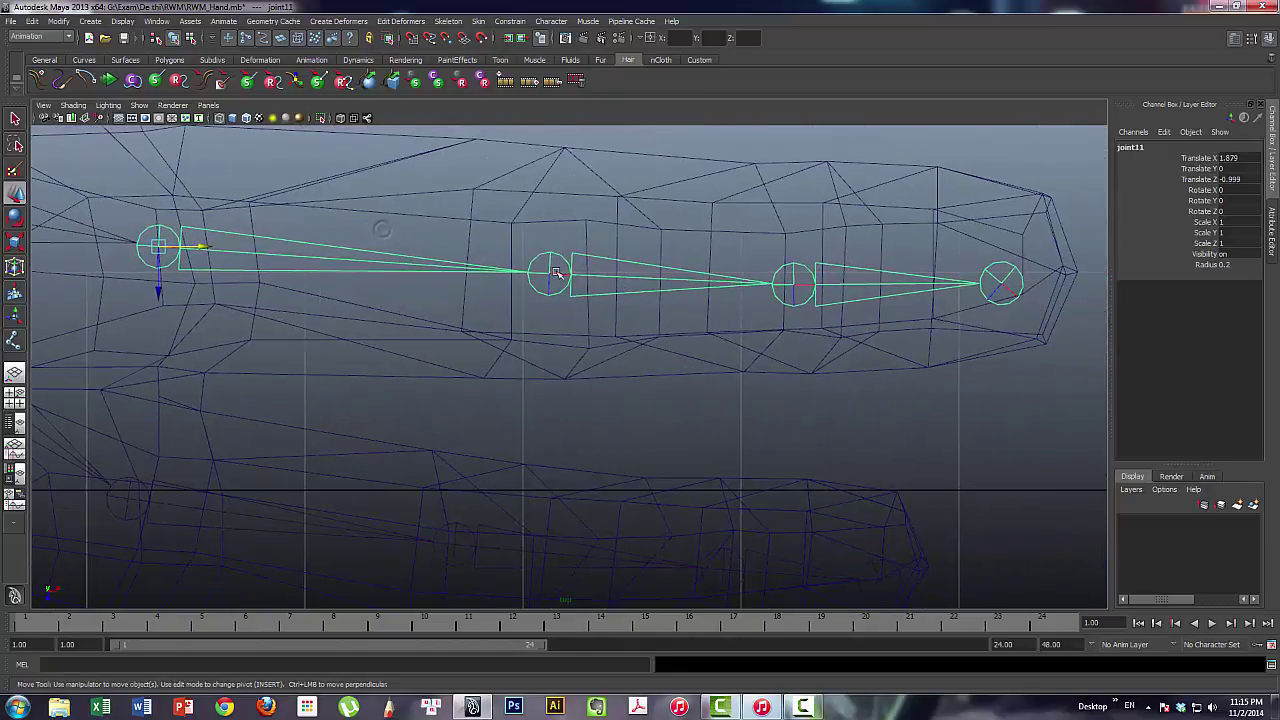
Step down the selected finger chain's joints while framing the finger
left_click(580, 267)
key("Down")
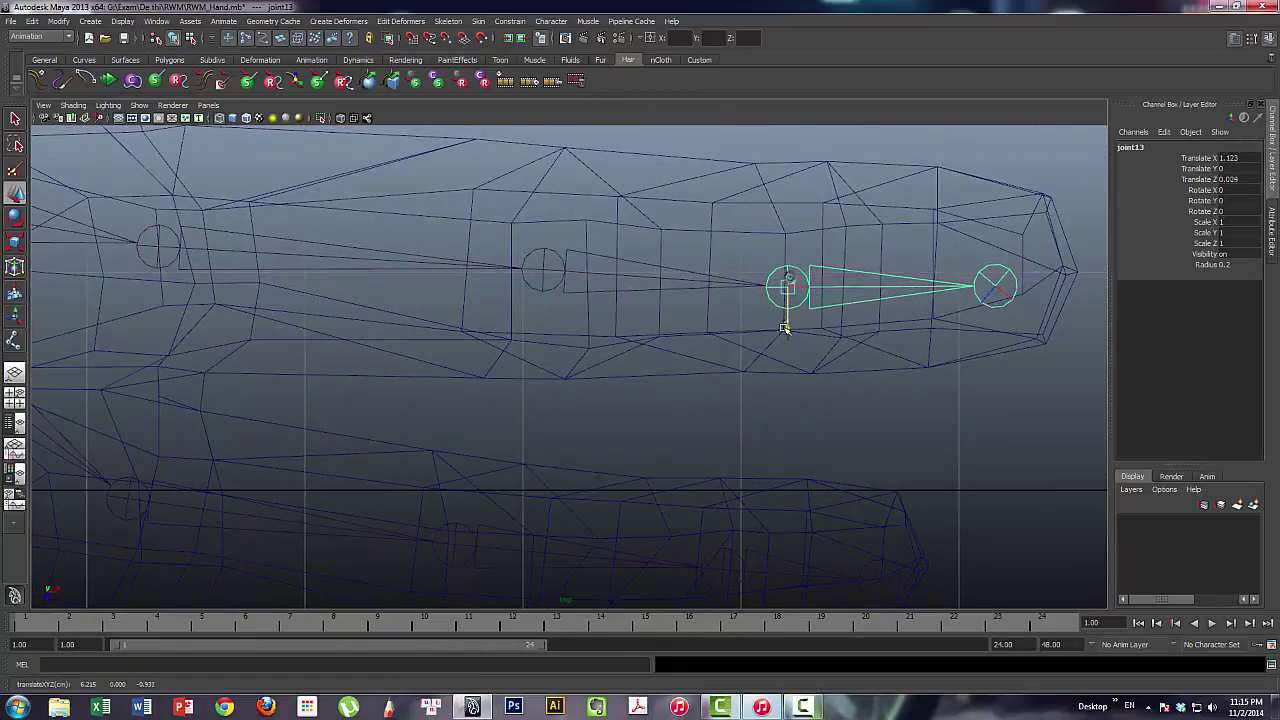
middle_click_drag(787, 320, 609, 316, "alt")
key("Down")
mouse_move(609, 316)
left_mouse_down("alt")
mouse_move(283, 292)
mouse_move(603, 331)
left_mouse_up("alt")
Move the next finger's root joint into line and step down to its fingertip
left_click(283, 292)
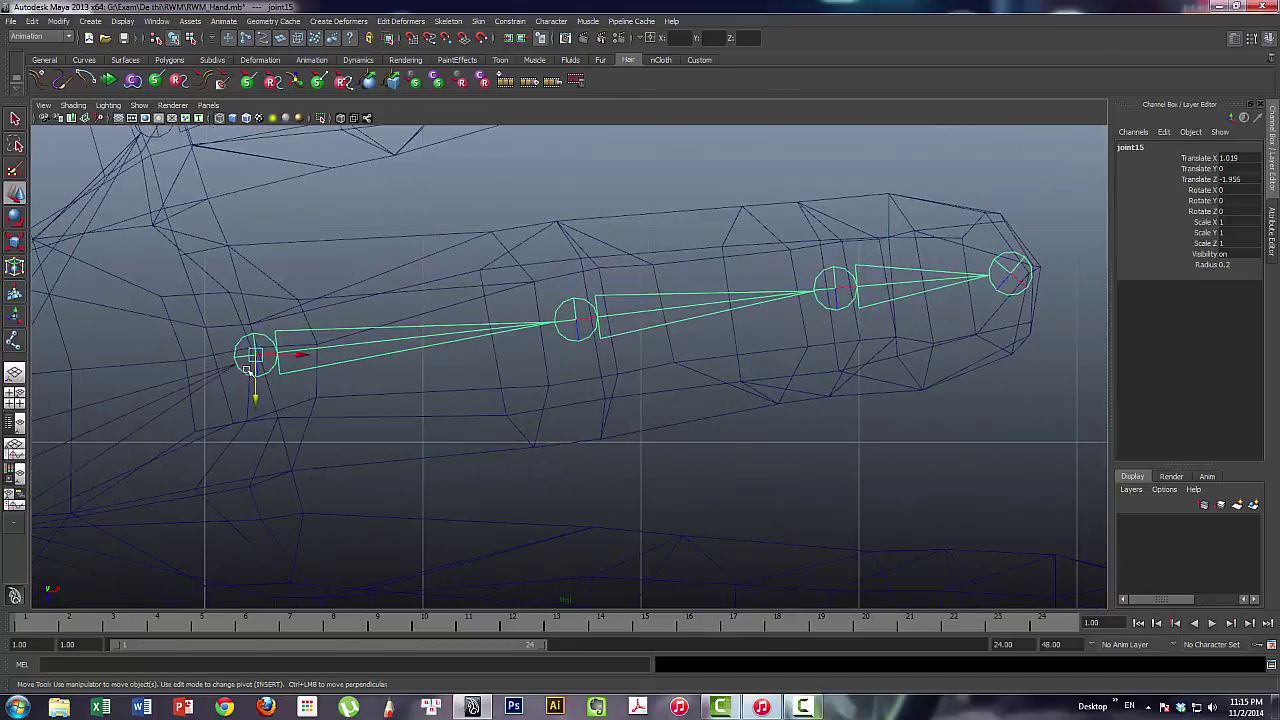
left_click_drag(255, 355, 212, 366)
key("Down")
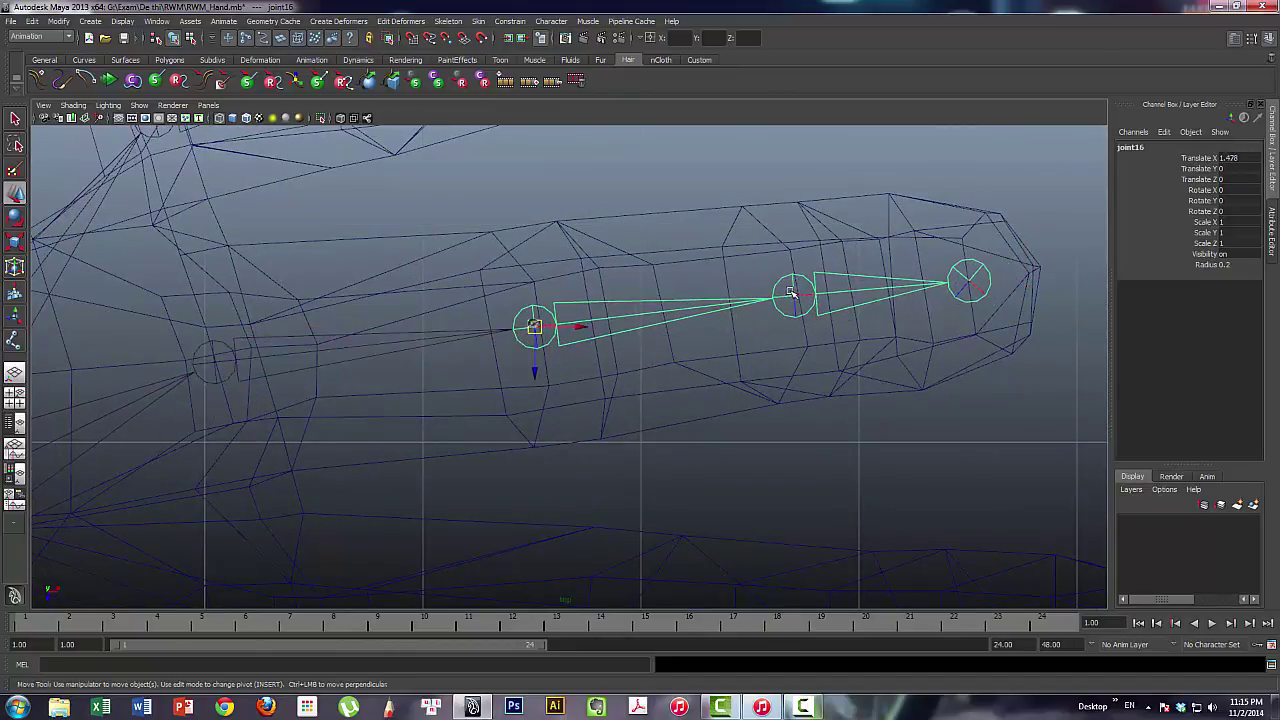
key("Down")
middle_click_drag(794, 337, 646, 337, "alt")
key("Down")
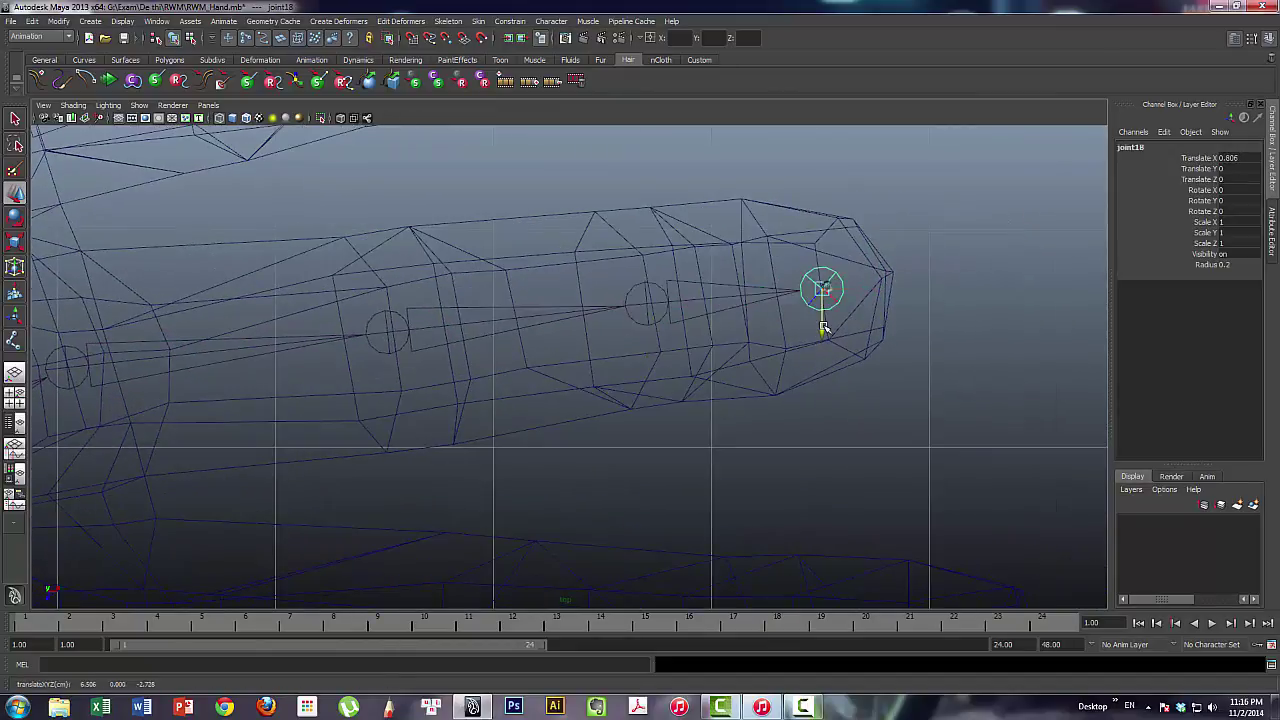
mouse_move(670, 340)
left_mouse_down("alt")
mouse_move(415, 294)
mouse_move(494, 330)
left_mouse_up("alt")
key("Down")
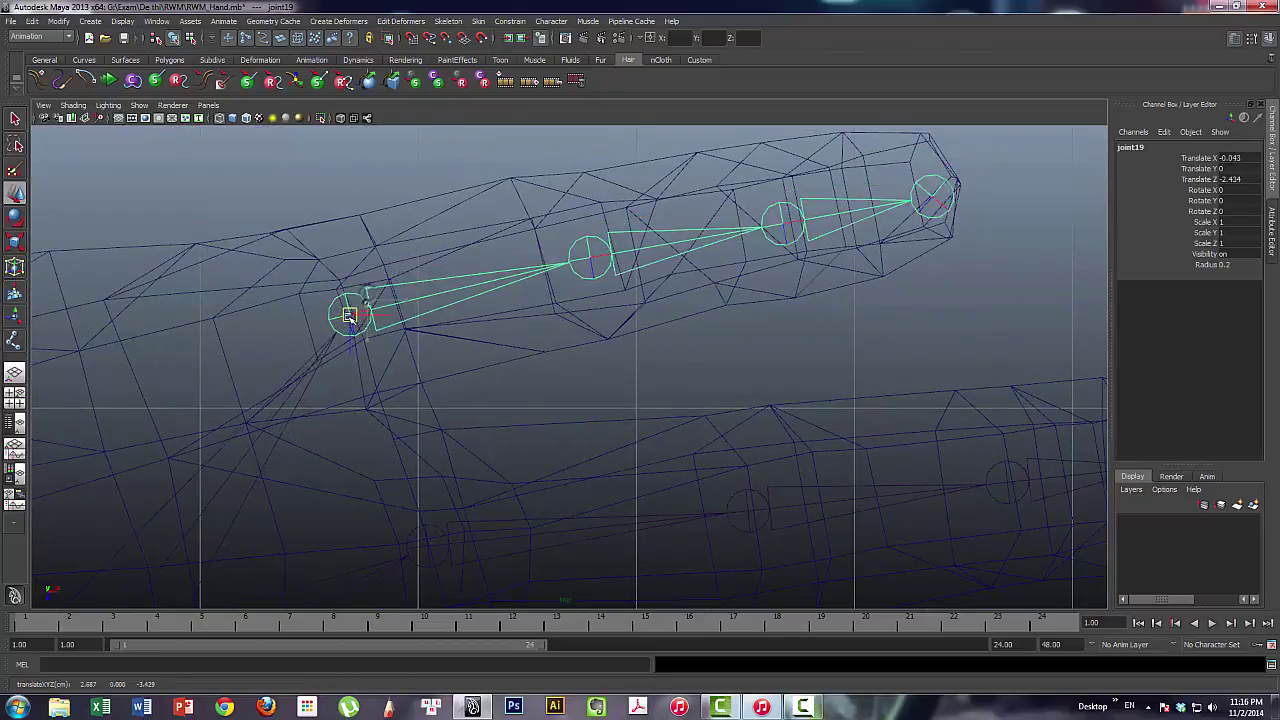
middle_click_drag(494, 330, 429, 339, "alt")
Select and slightly nudge the base, middle and pre-tip joints of the last finger
left_click(708, 237)
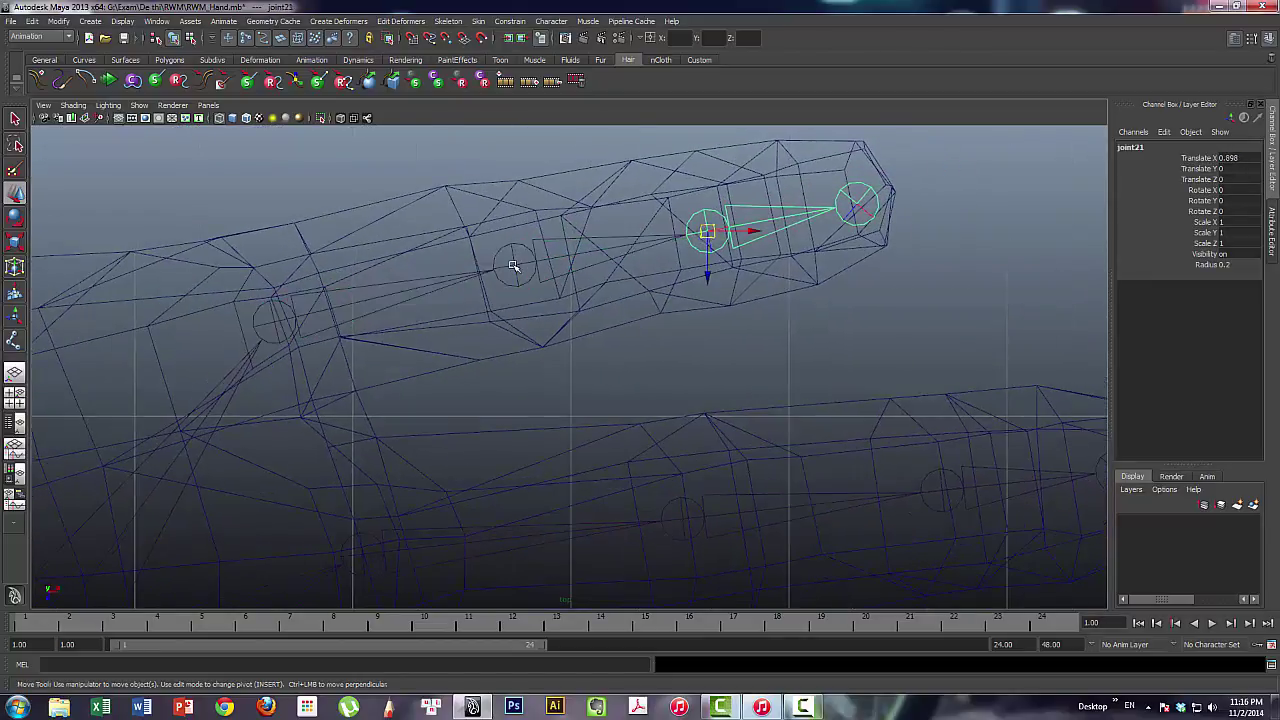
left_click(514, 266)
left_click_drag(514, 266, 508, 266)
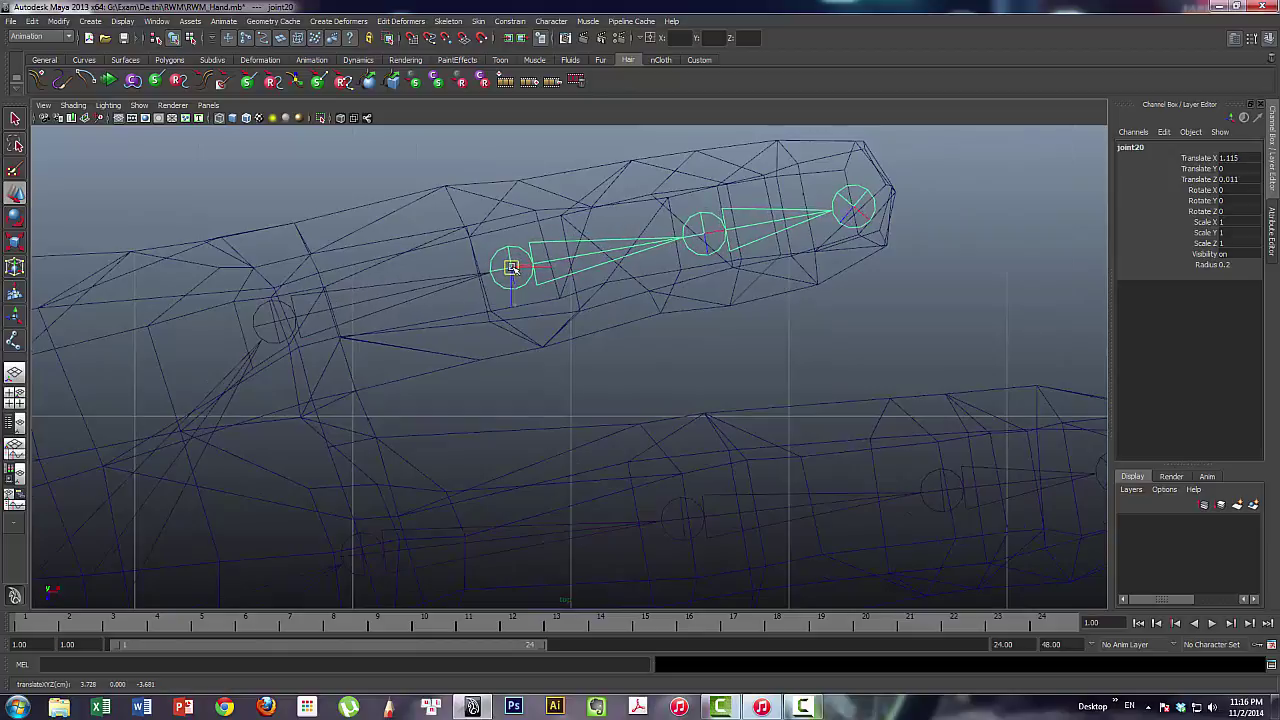
middle_click_drag(508, 266, 456, 252, "alt")
left_click(646, 217)
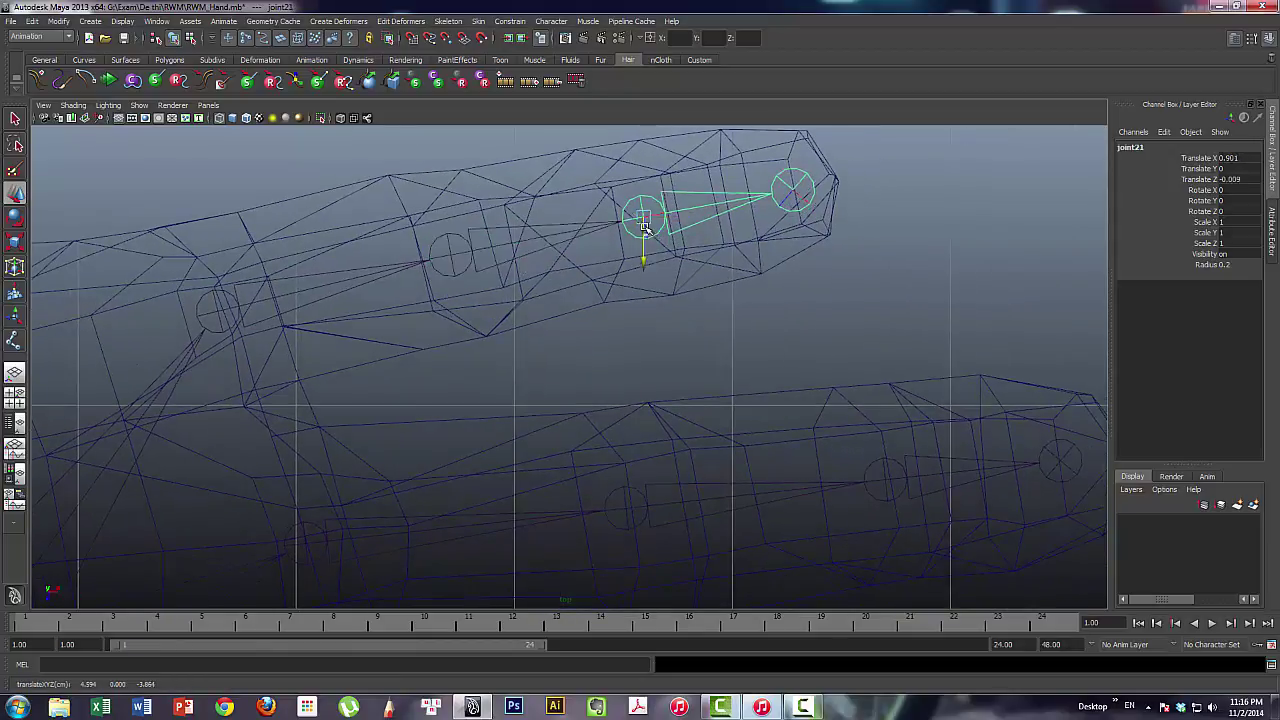
middle_click_drag(646, 217, 770, 208, "alt")
left_click(339, 315)
middle_click_drag(486, 329, 522, 315, "alt")
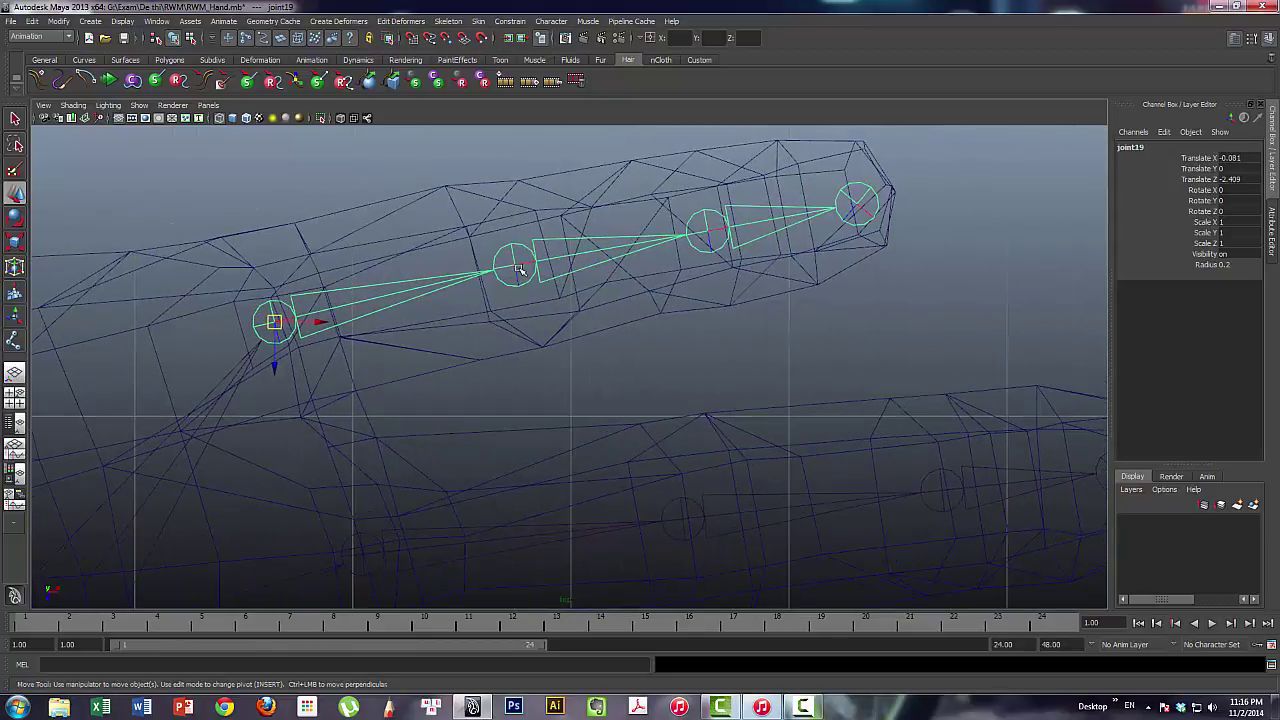
Nudge joint20 and joint21 left to centre them in the finger, then select joint22
left_click(708, 234)
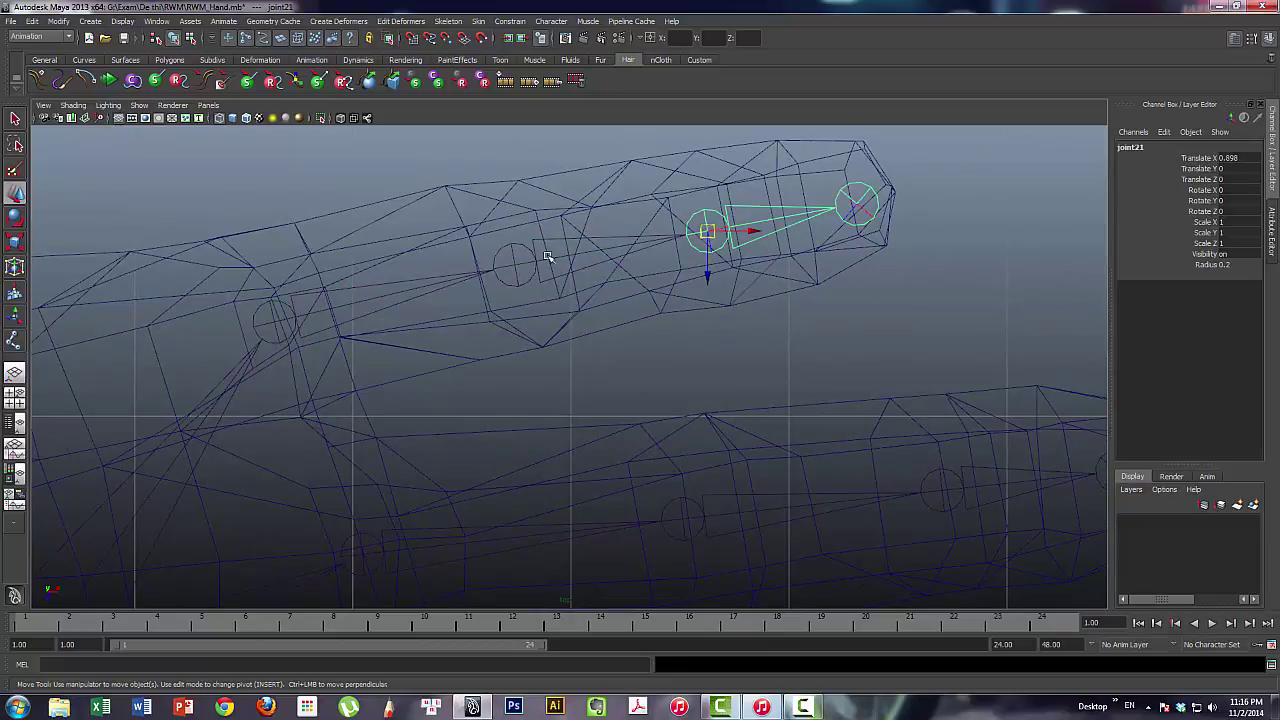
left_click(512, 266)
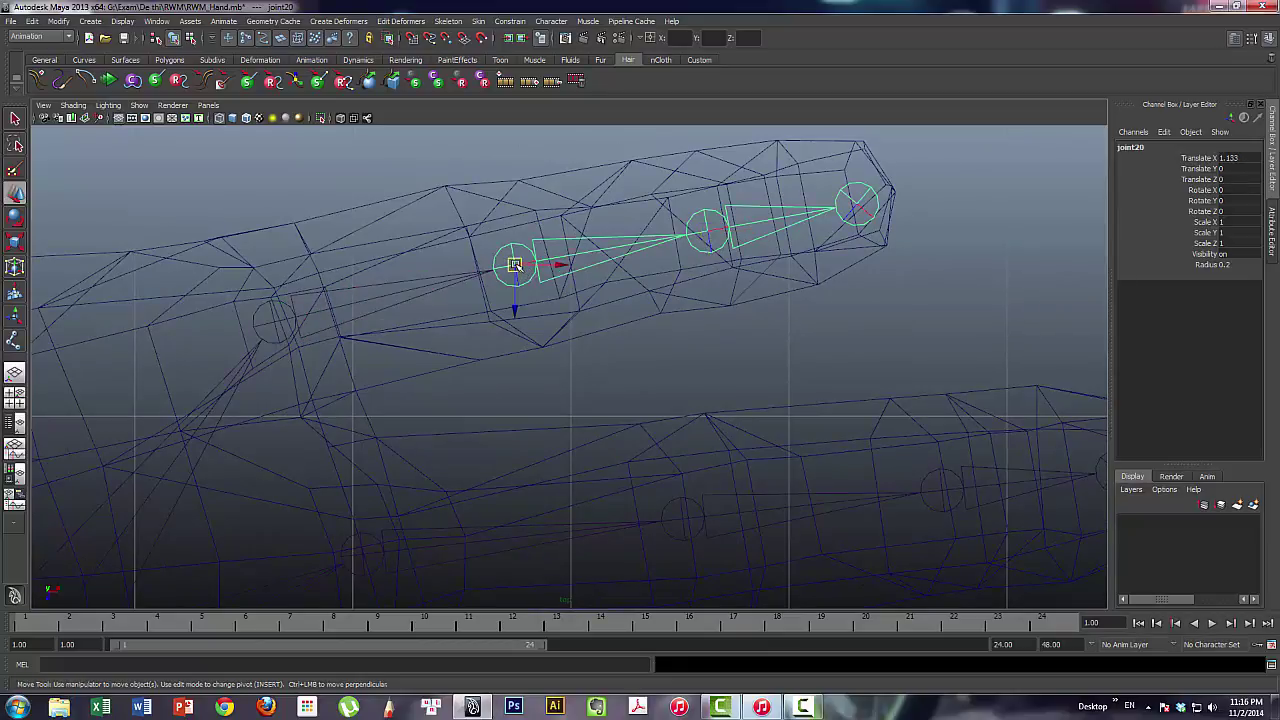
left_click_drag(513, 266, 508, 266)
middle_click_drag(600, 282, 544, 272, "alt")
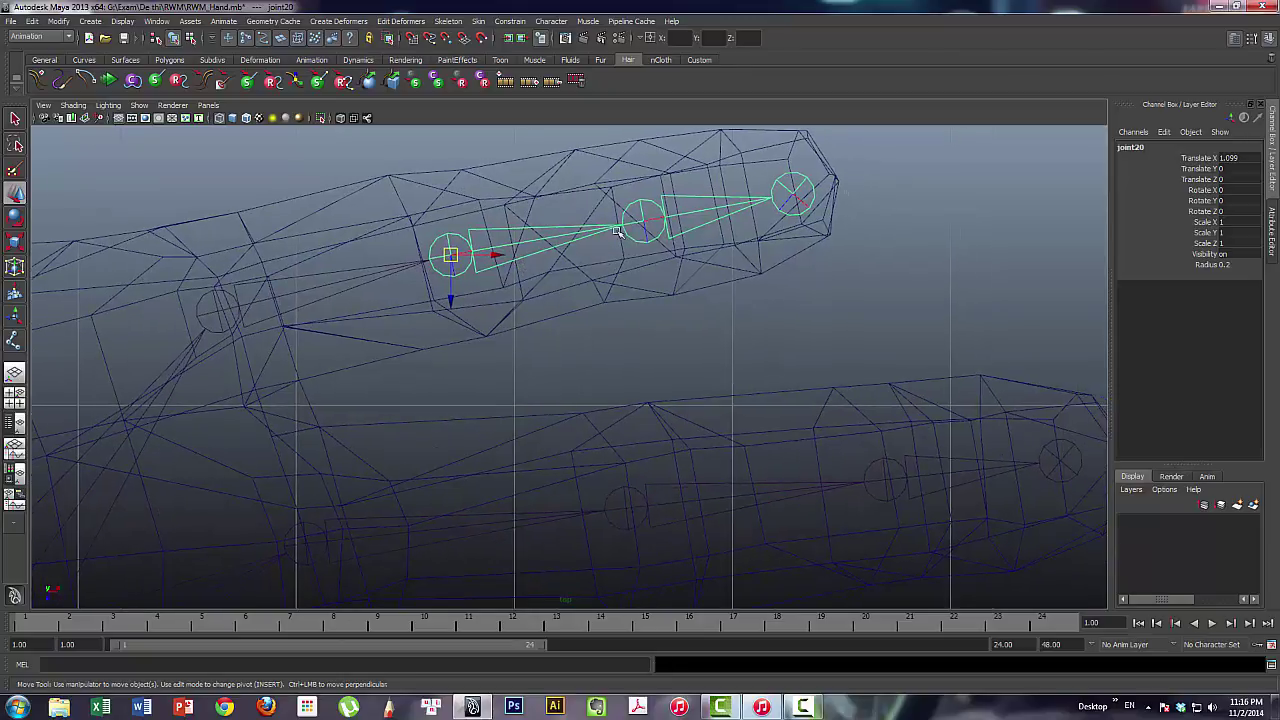
left_click(643, 220)
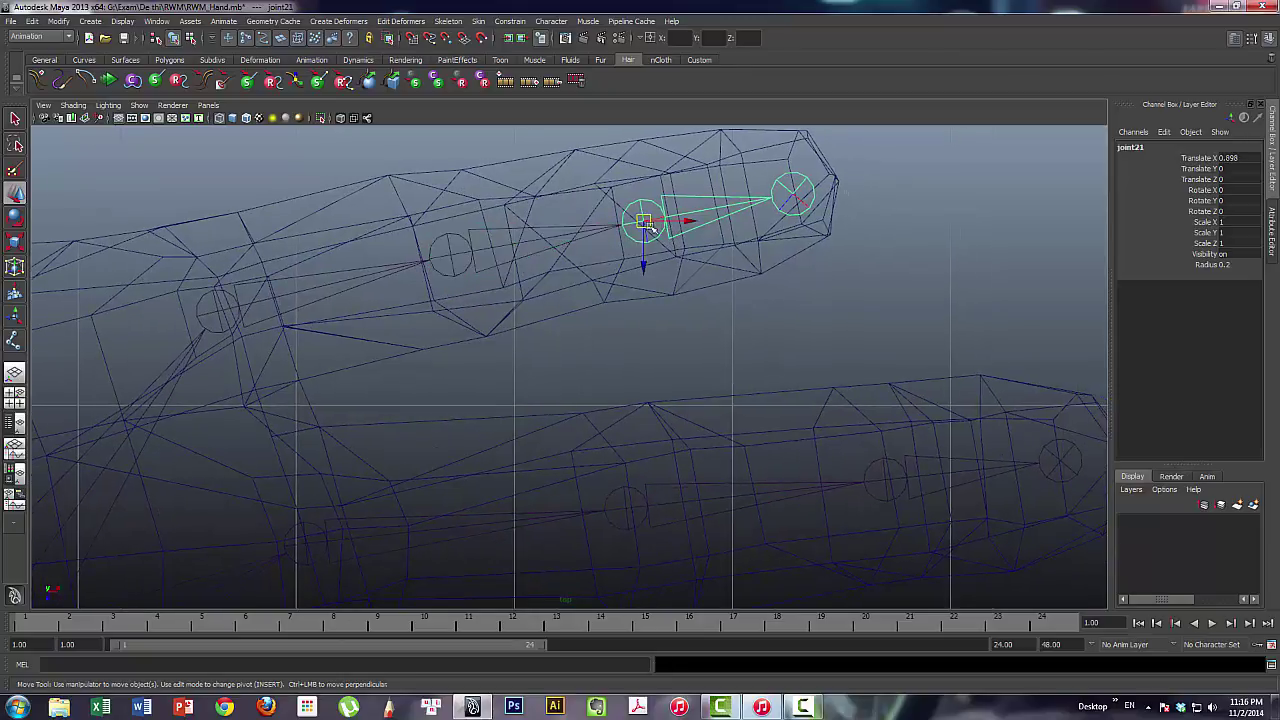
left_click_drag(645, 231, 607, 293)
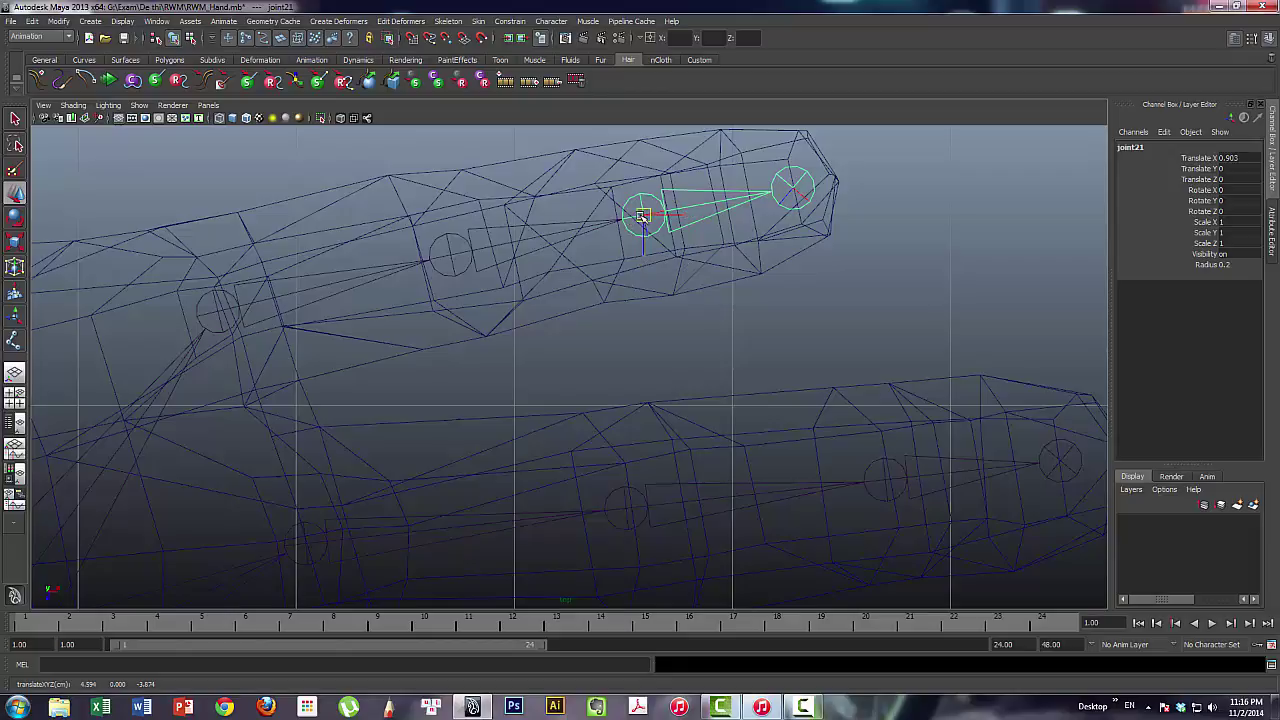
left_click_drag(631, 217, 629, 218)
middle_click_drag(688, 255, 594, 288, "alt")
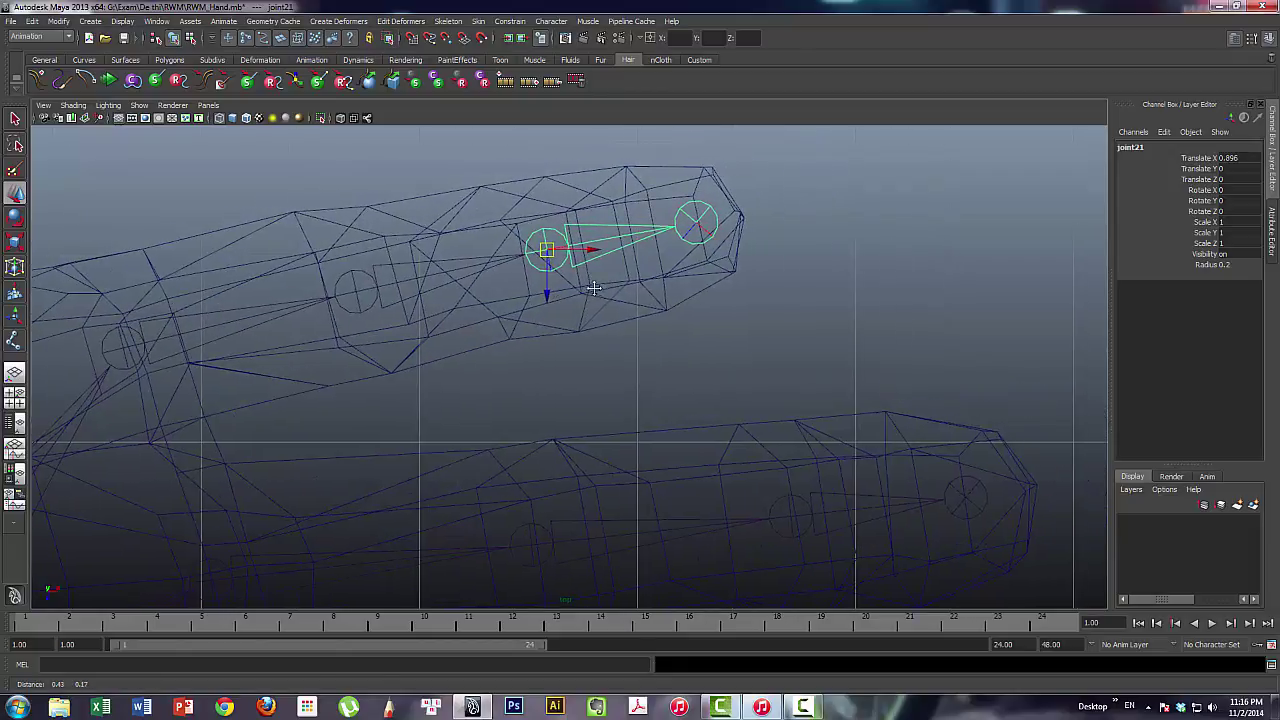
left_click(697, 226)
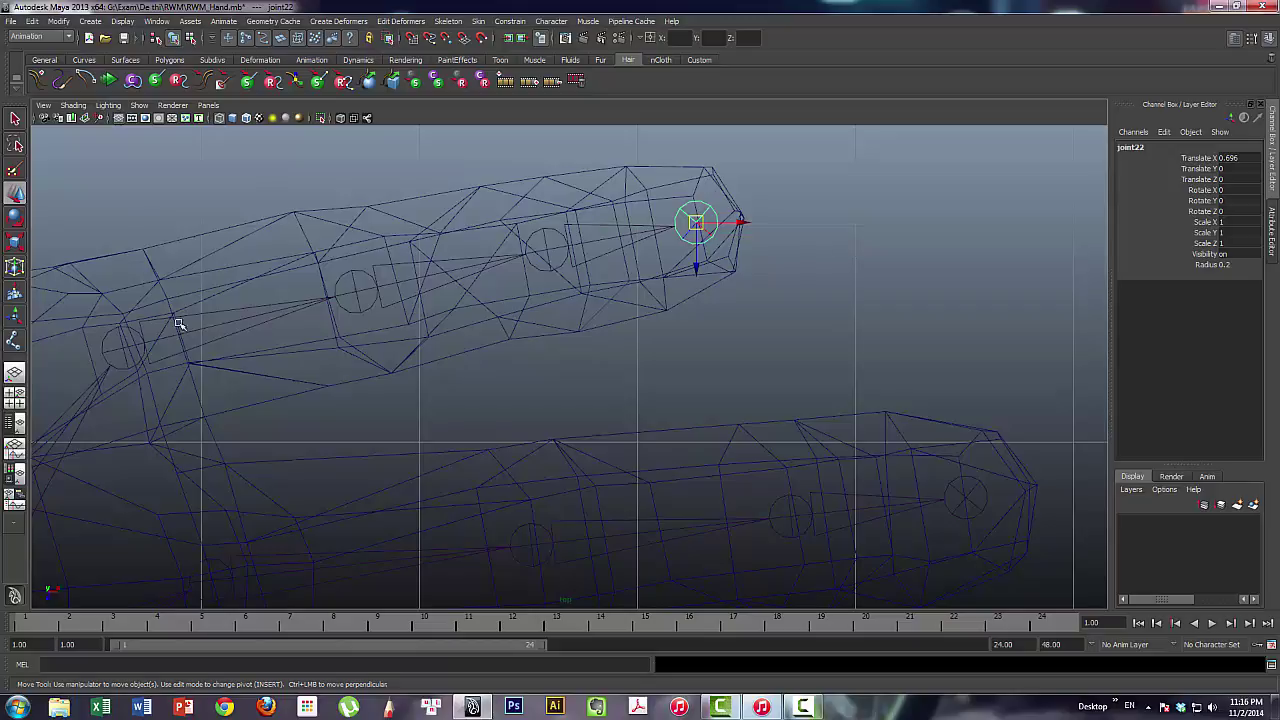
right_click_drag(480, 300, 670, 233, "alt")
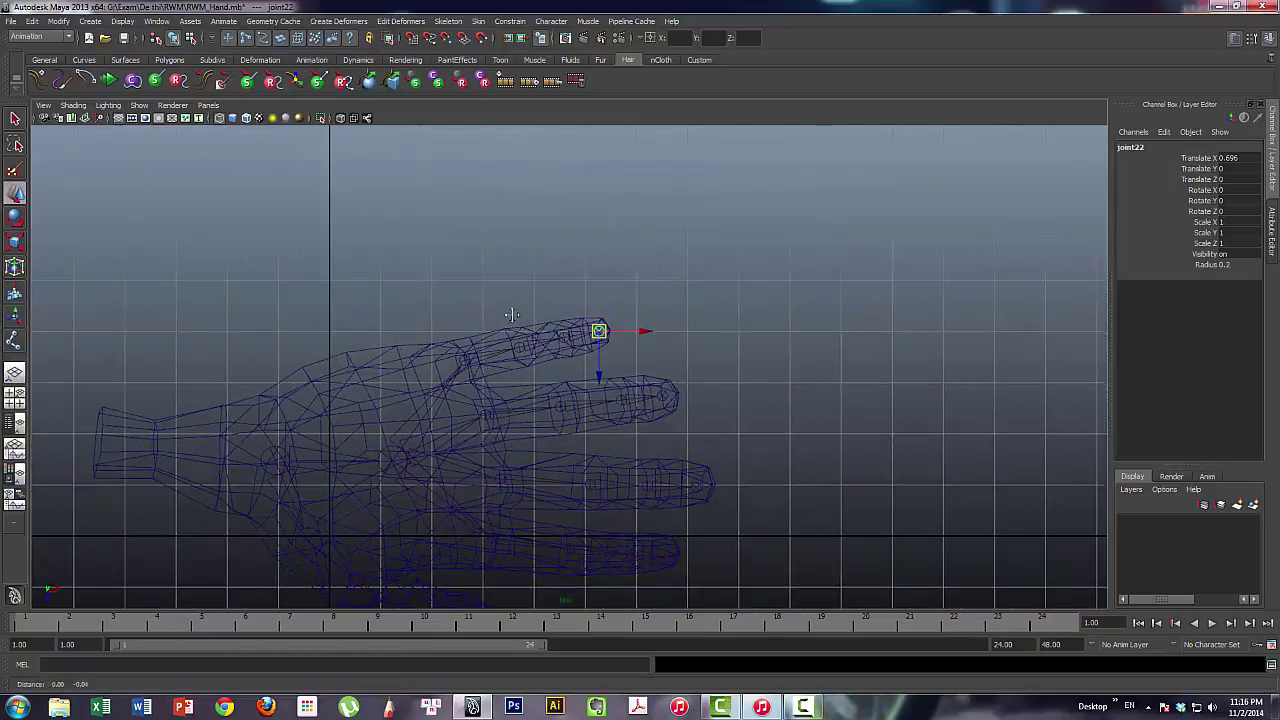
Maximise the shaded perspective view and turn on X-Ray Joints
middle_click_drag(669, 233, 672, 296, "alt")
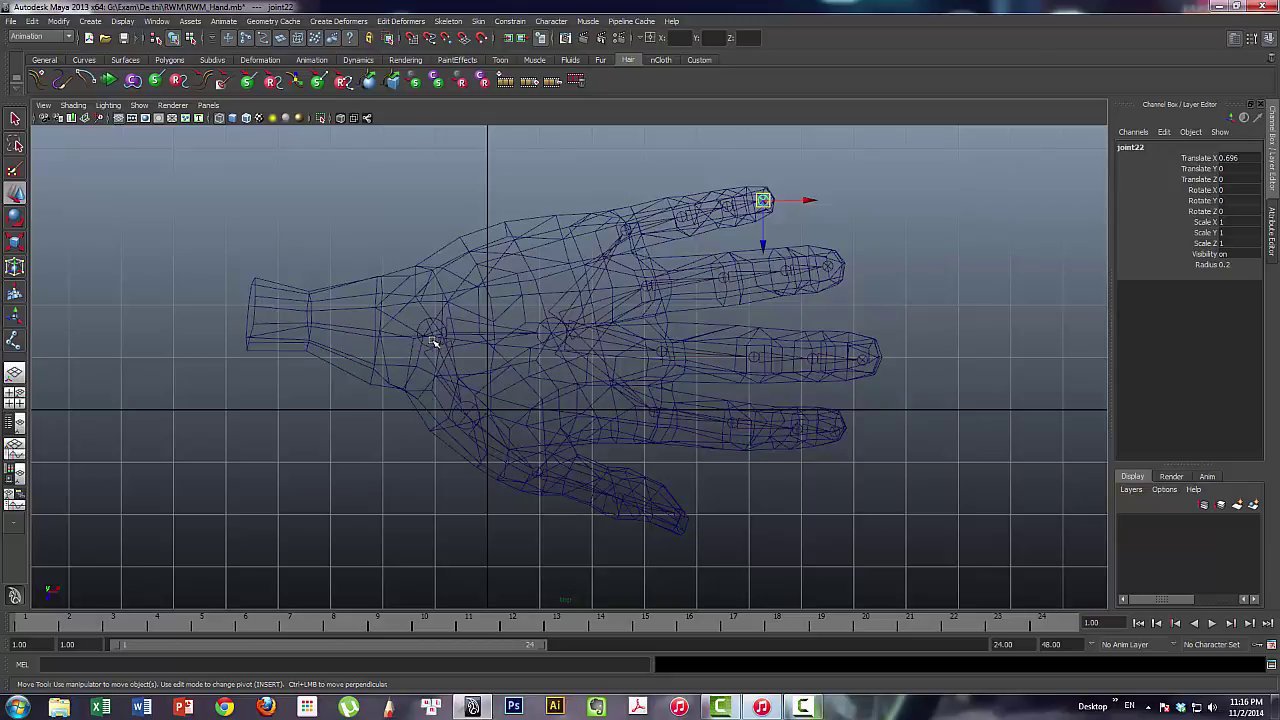
key("space")
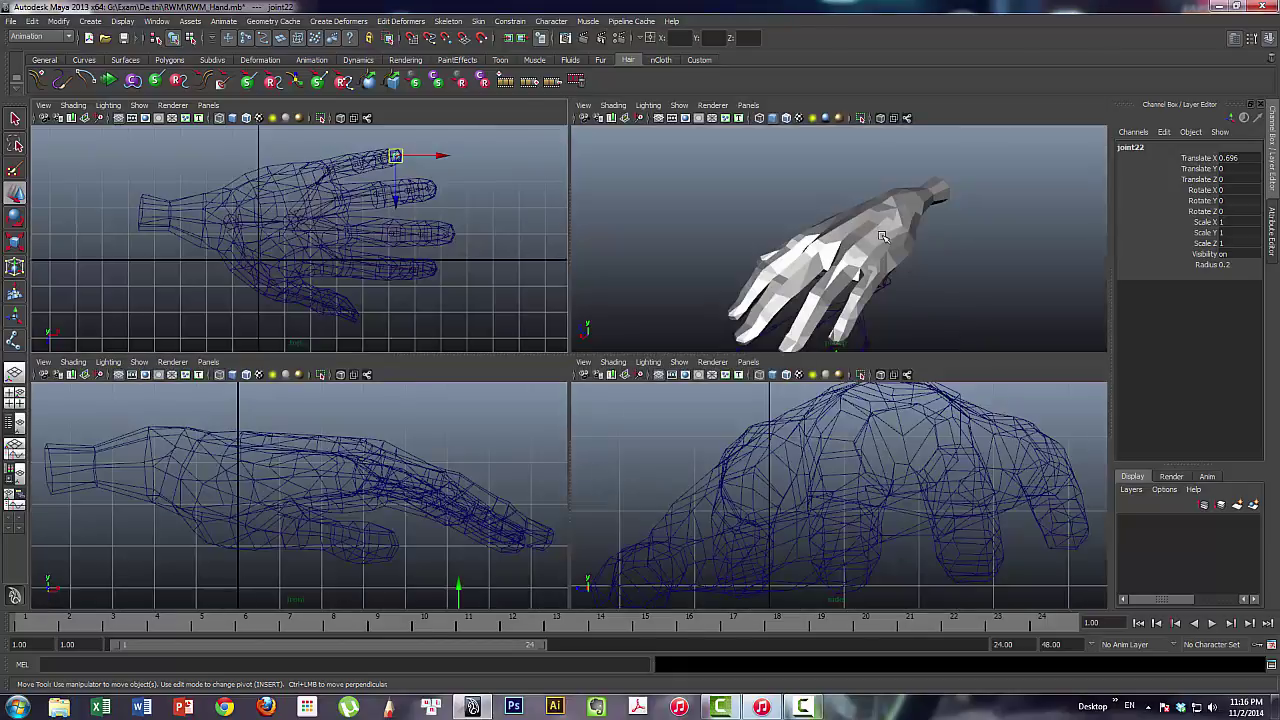
key("space")
mouse_move(743, 494)
left_mouse_down("alt")
mouse_move(834, 466)
mouse_move(854, 403)
mouse_move(850, 430)
left_mouse_up("alt")
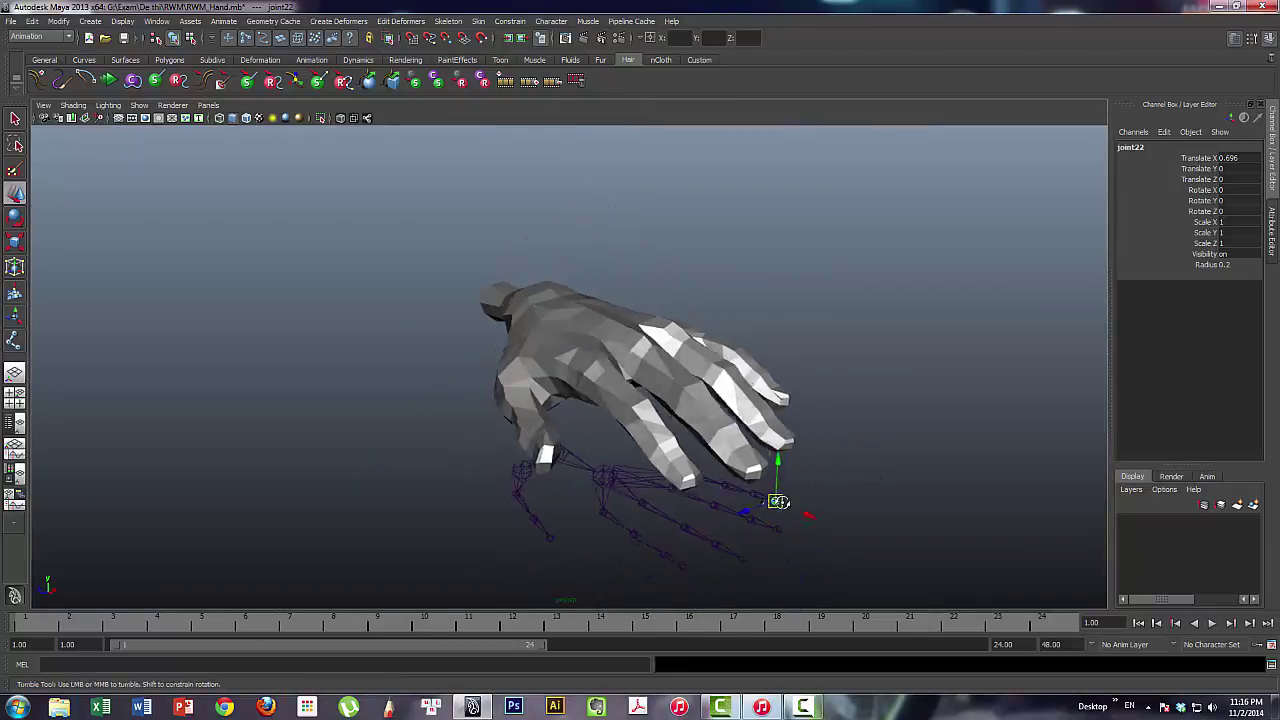
left_click(73, 106)
left_click(107, 254)
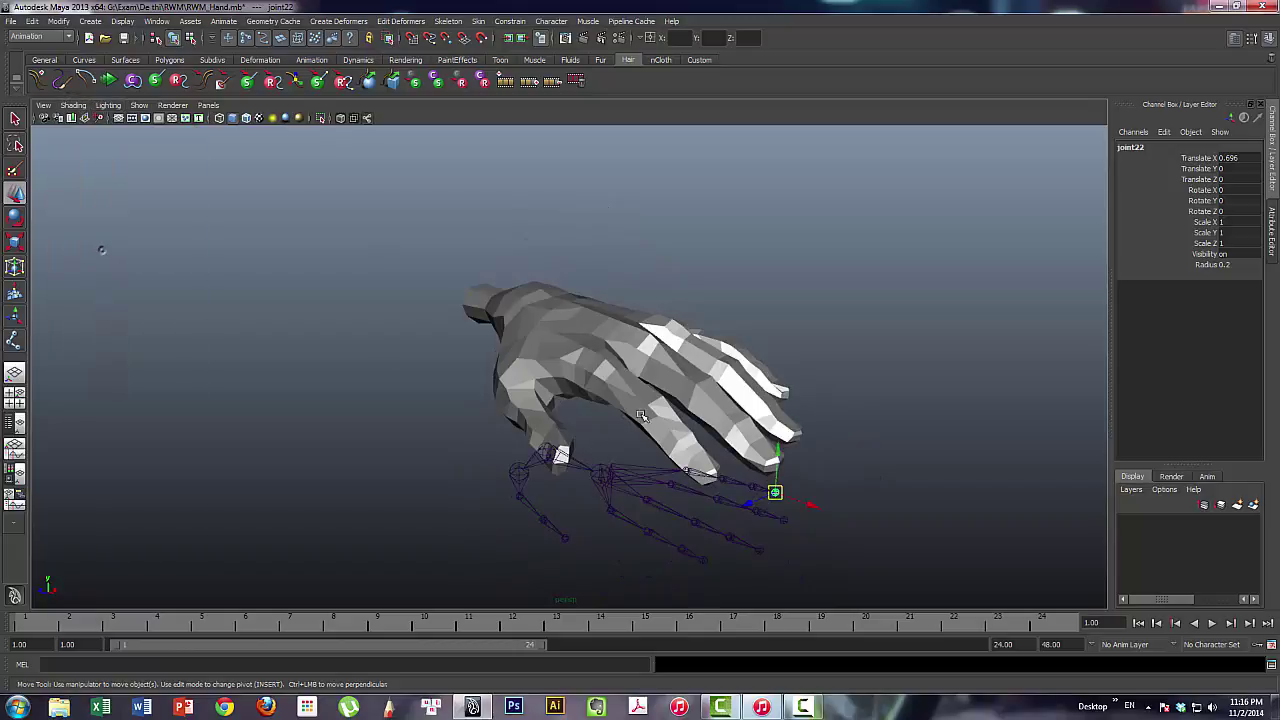
left_click_drag(716, 406, 706, 406, "alt")
Raise the root joint so the skeleton sits inside the hand at Translate Y 3.815
left_click(521, 453)
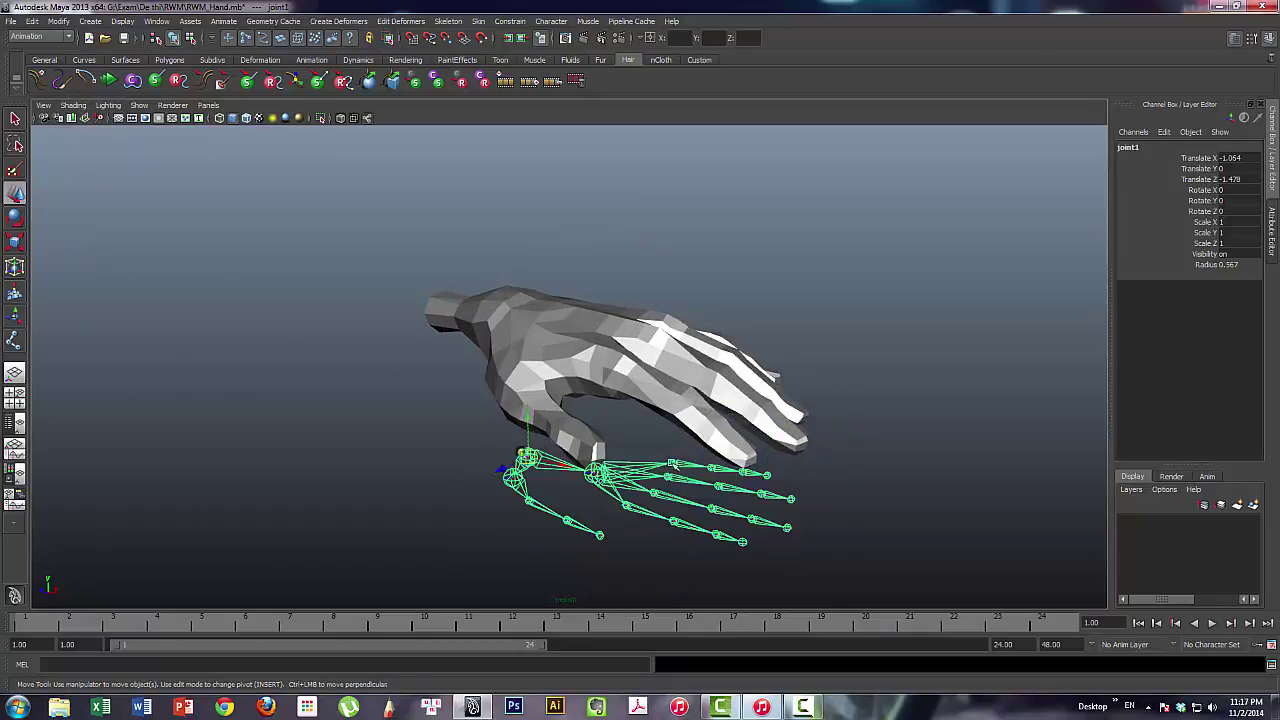
left_click_drag(527, 422, 531, 254)
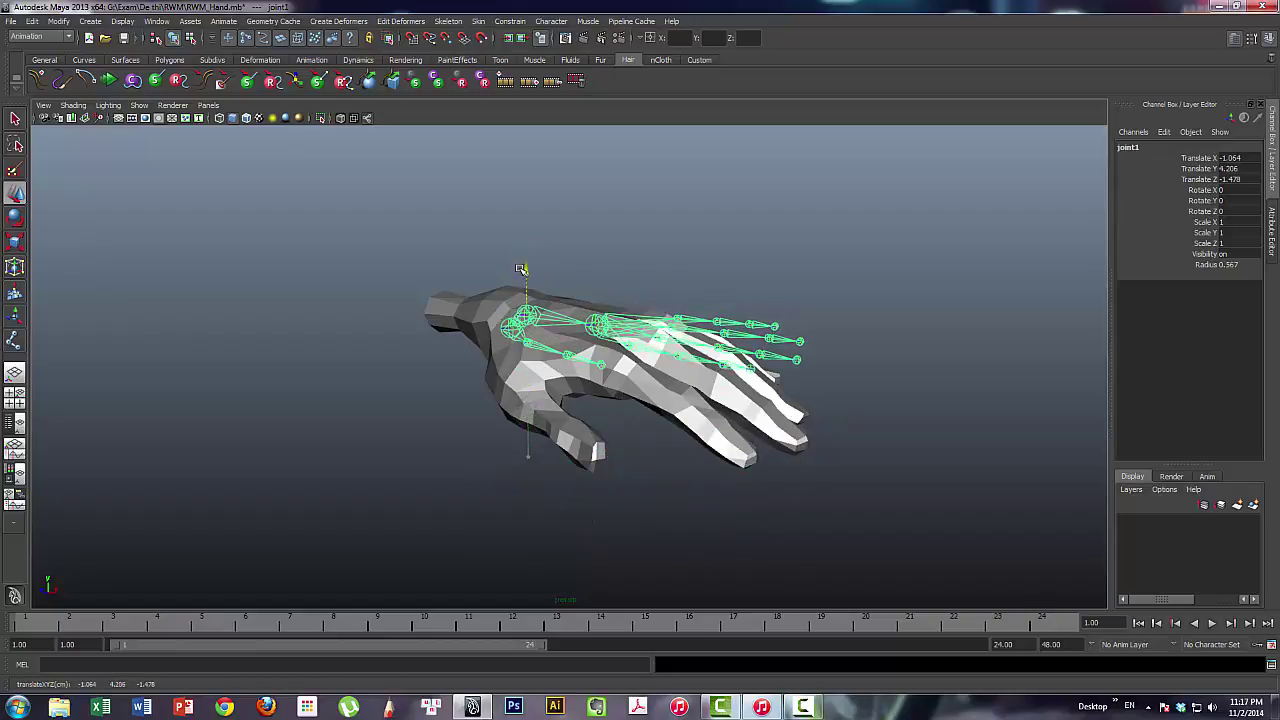
key("space")
key("space")
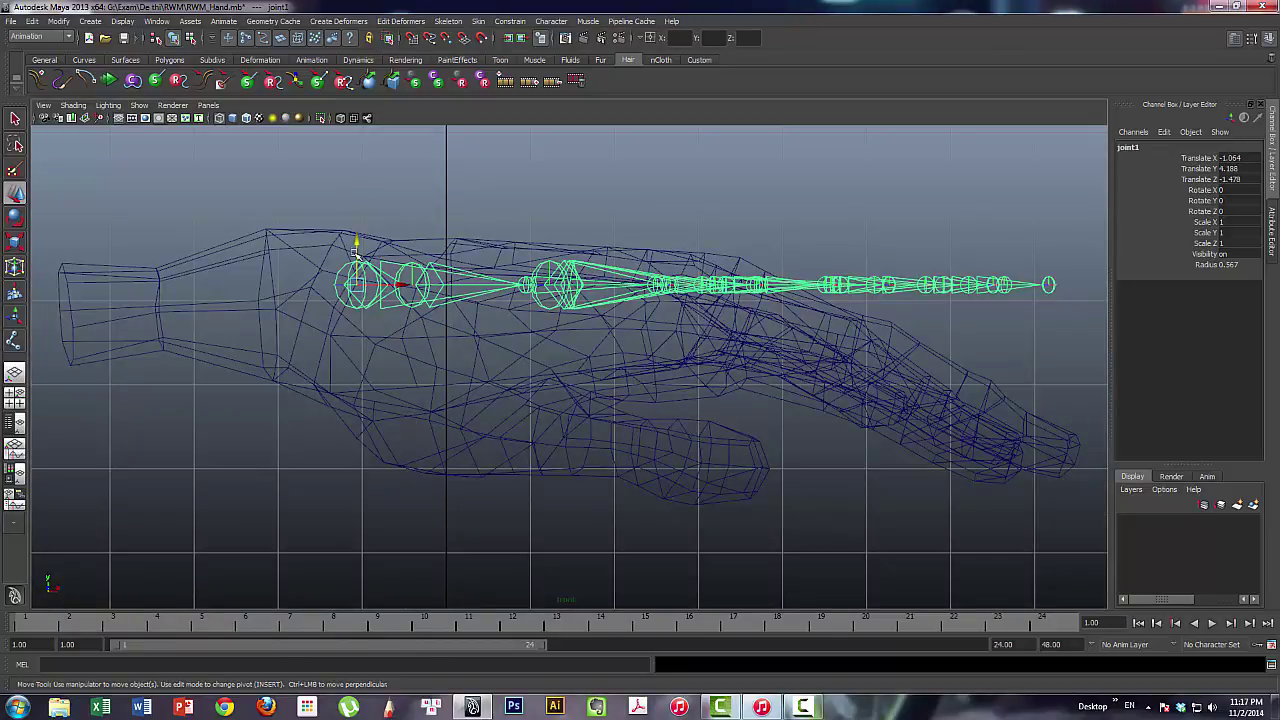
left_click_drag(355, 252, 667, 312)
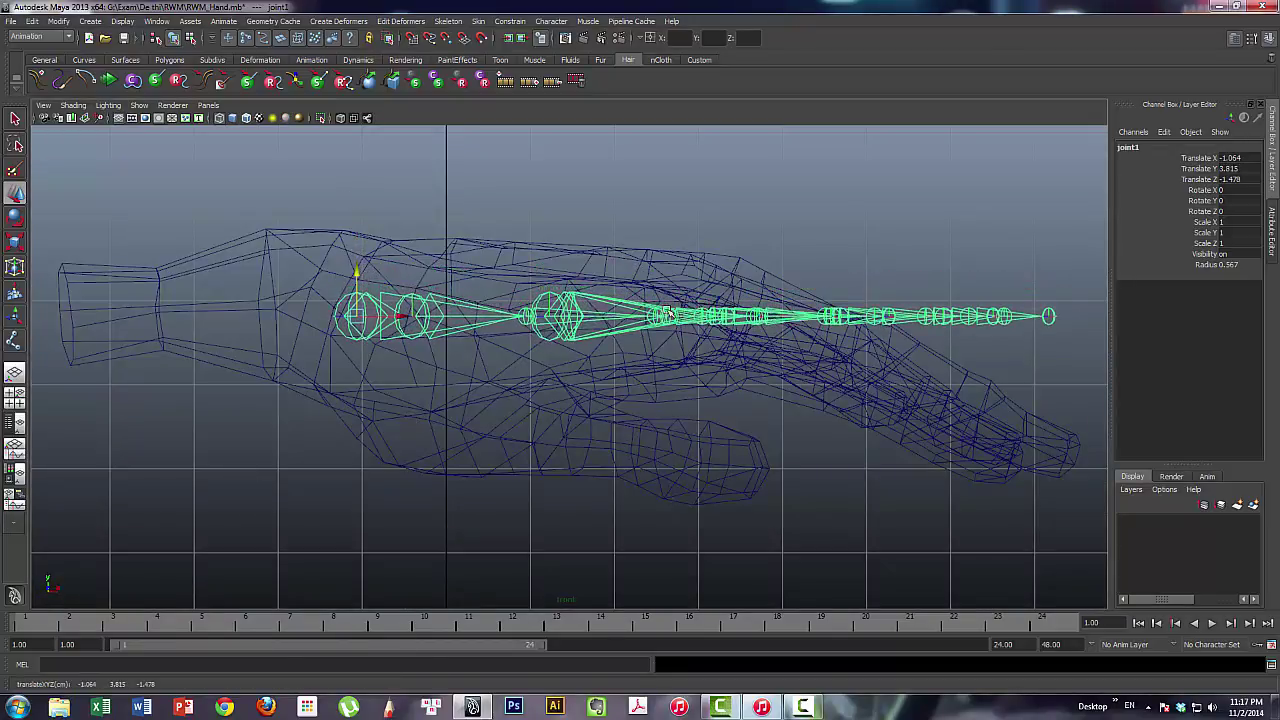
key("space")
key("space")
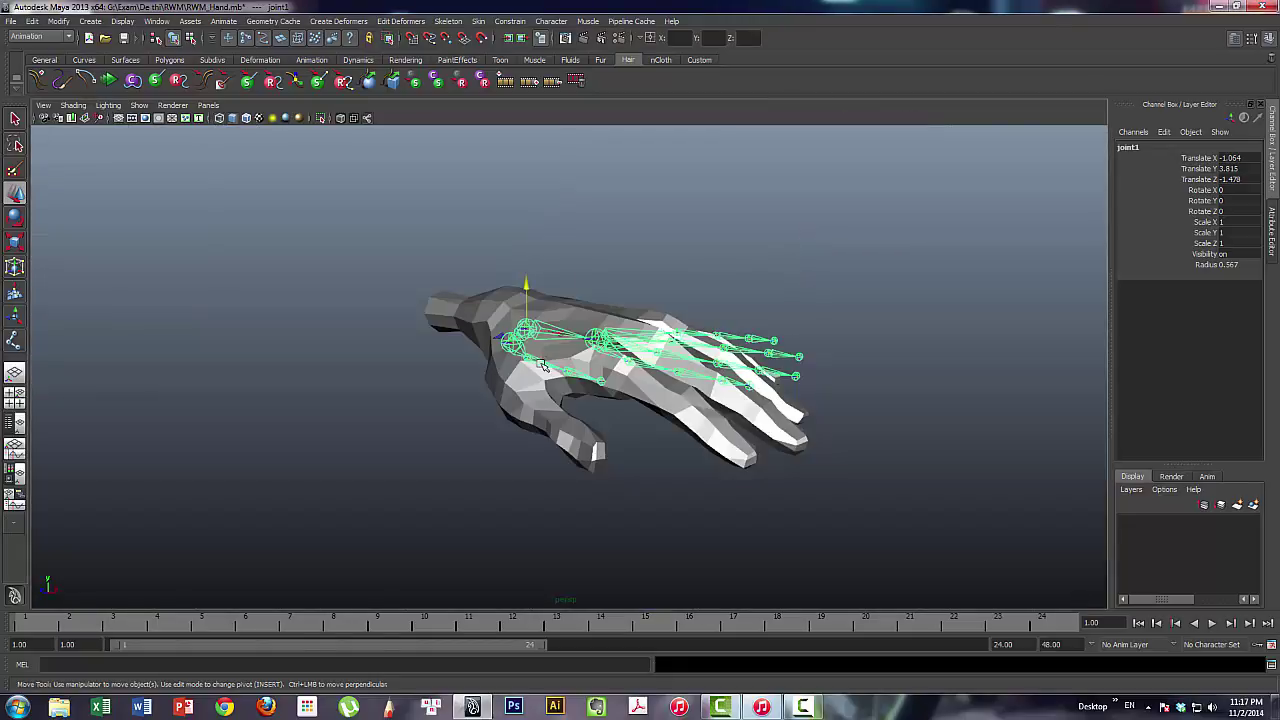
left_click_drag(519, 345, 470, 444, "alt")
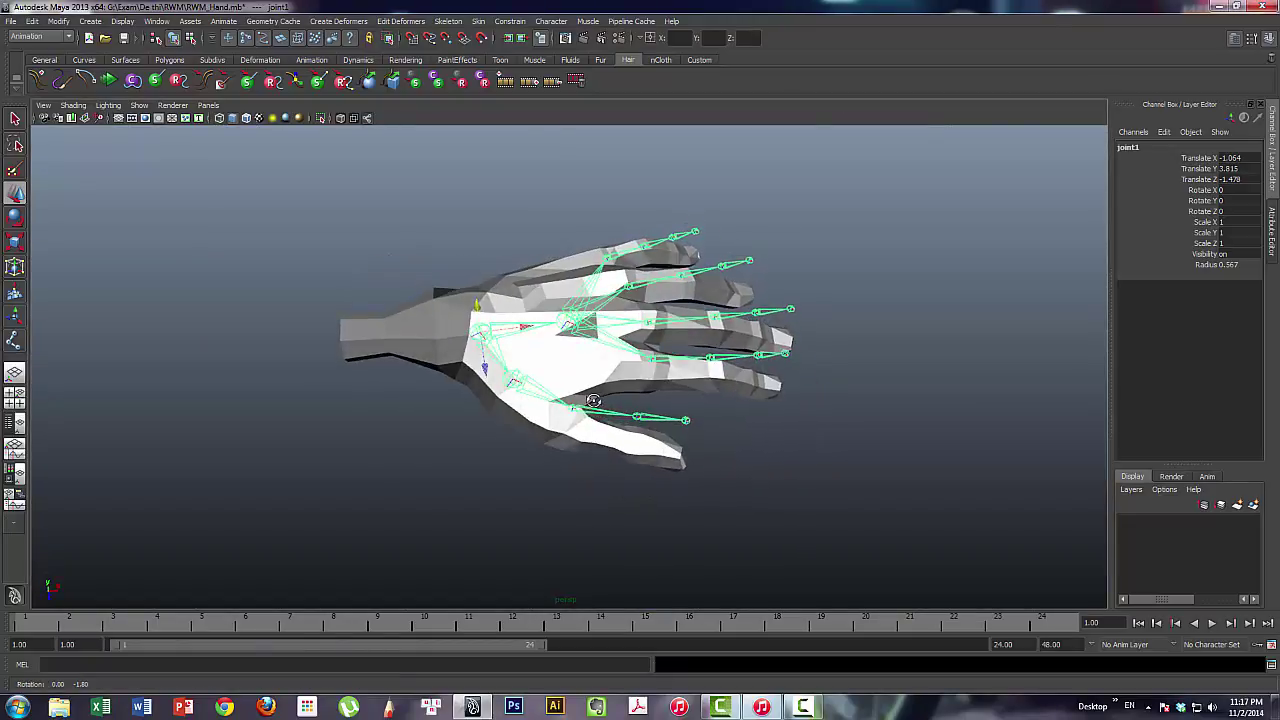
key("space")
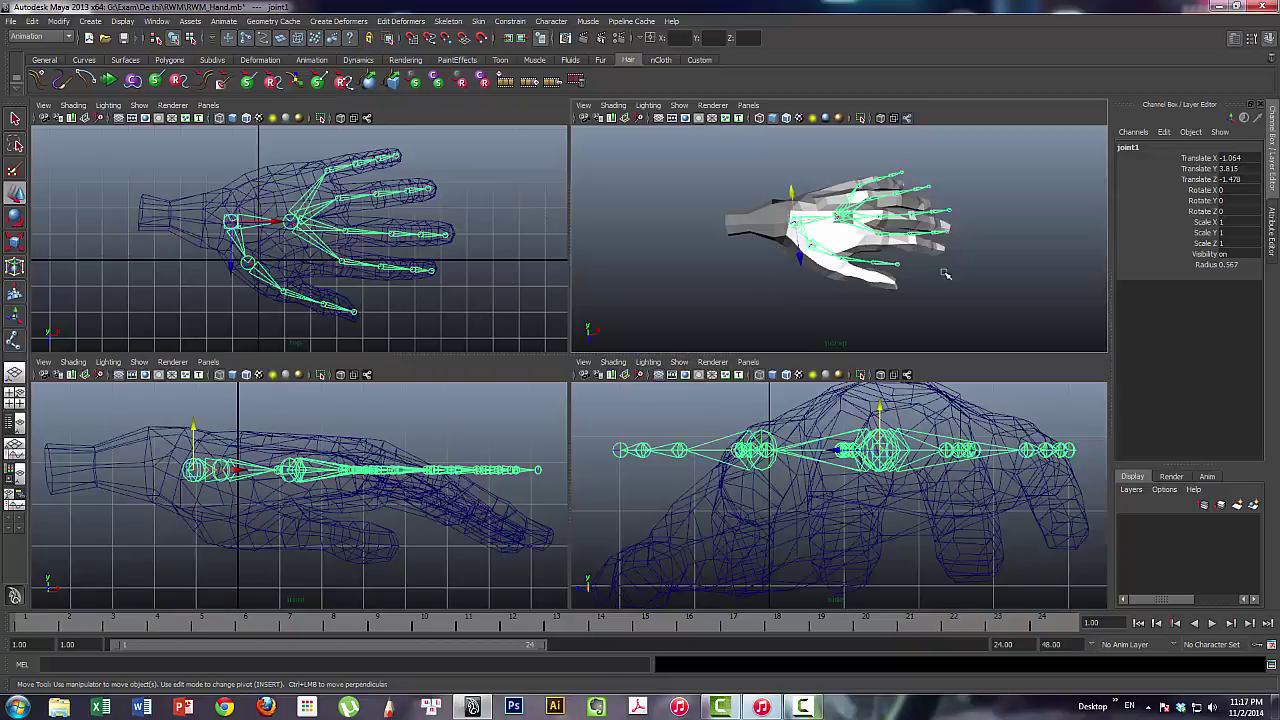
Seat the thumb chain joints (joint2 through joint5) inside the thumb mesh
left_click_drag(822, 262, 845, 240, "alt")
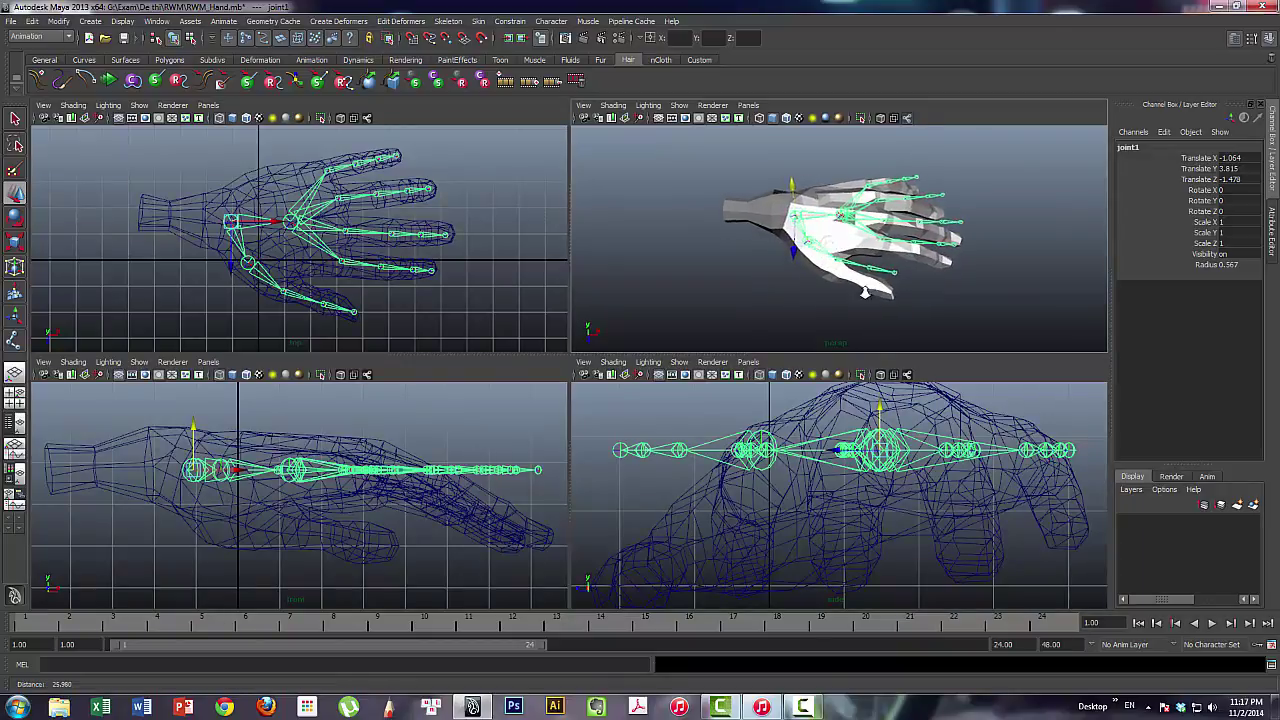
mouse_move(845, 240)
right_mouse_down("alt")
mouse_move(857, 205)
mouse_move(850, 230)
right_mouse_up("alt")
left_click_drag(850, 230, 845, 258, "alt")
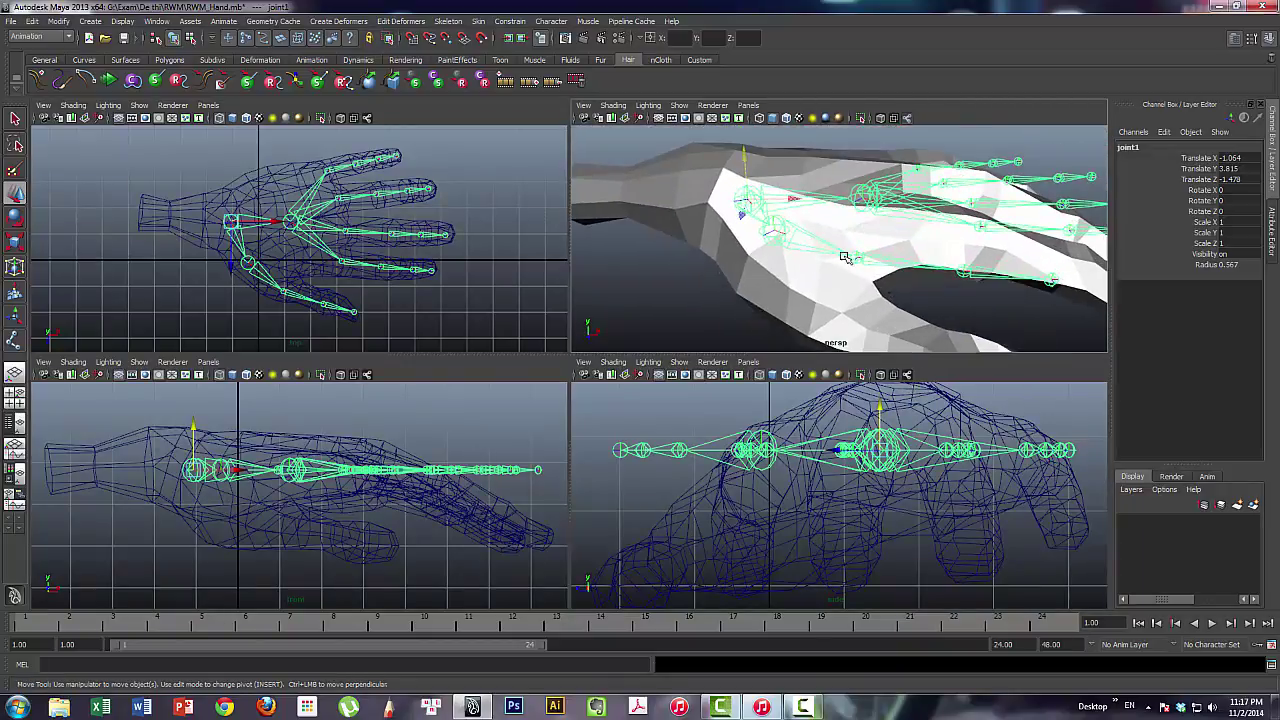
left_click(775, 226)
left_click_drag(773, 189, 778, 230)
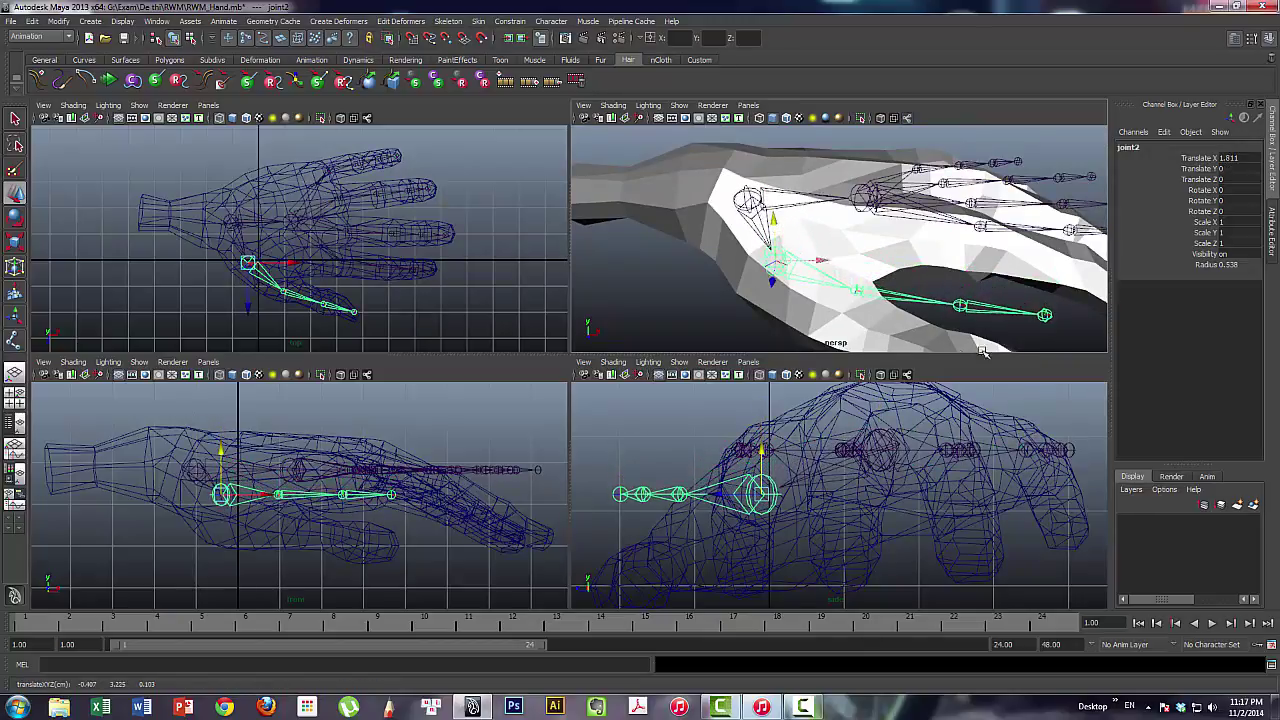
left_click(856, 291)
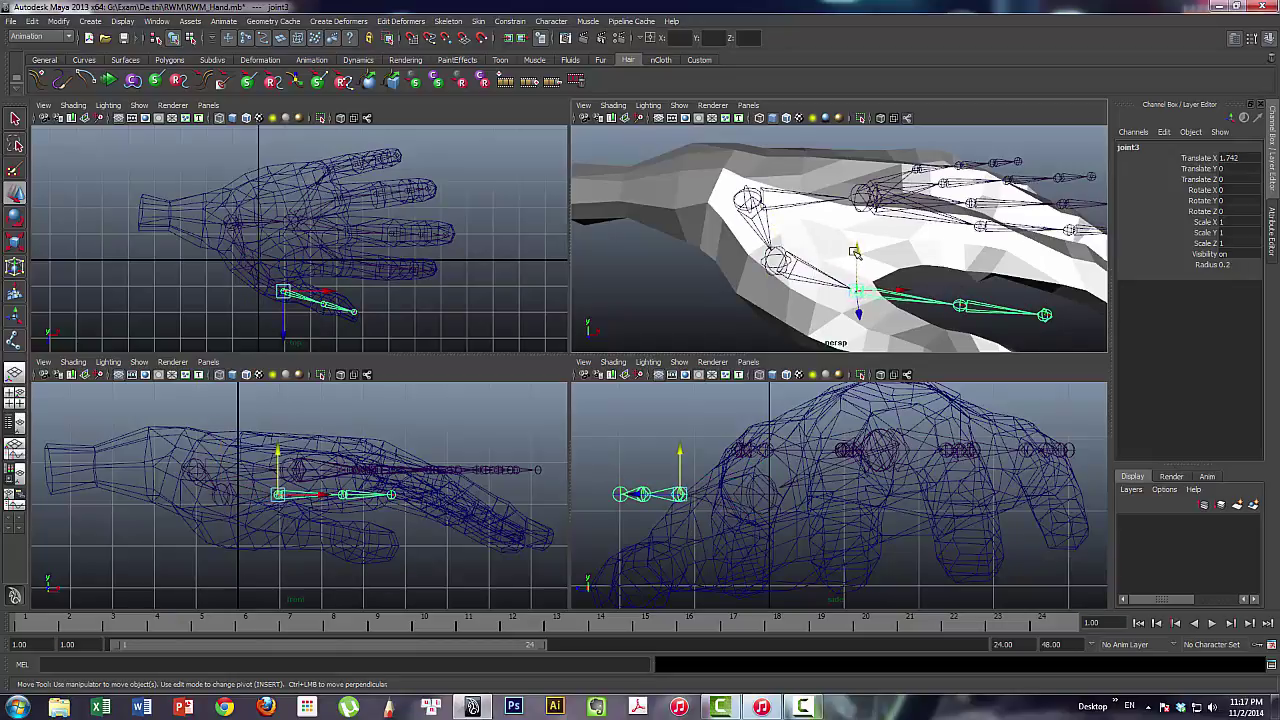
left_click_drag(857, 254, 857, 291)
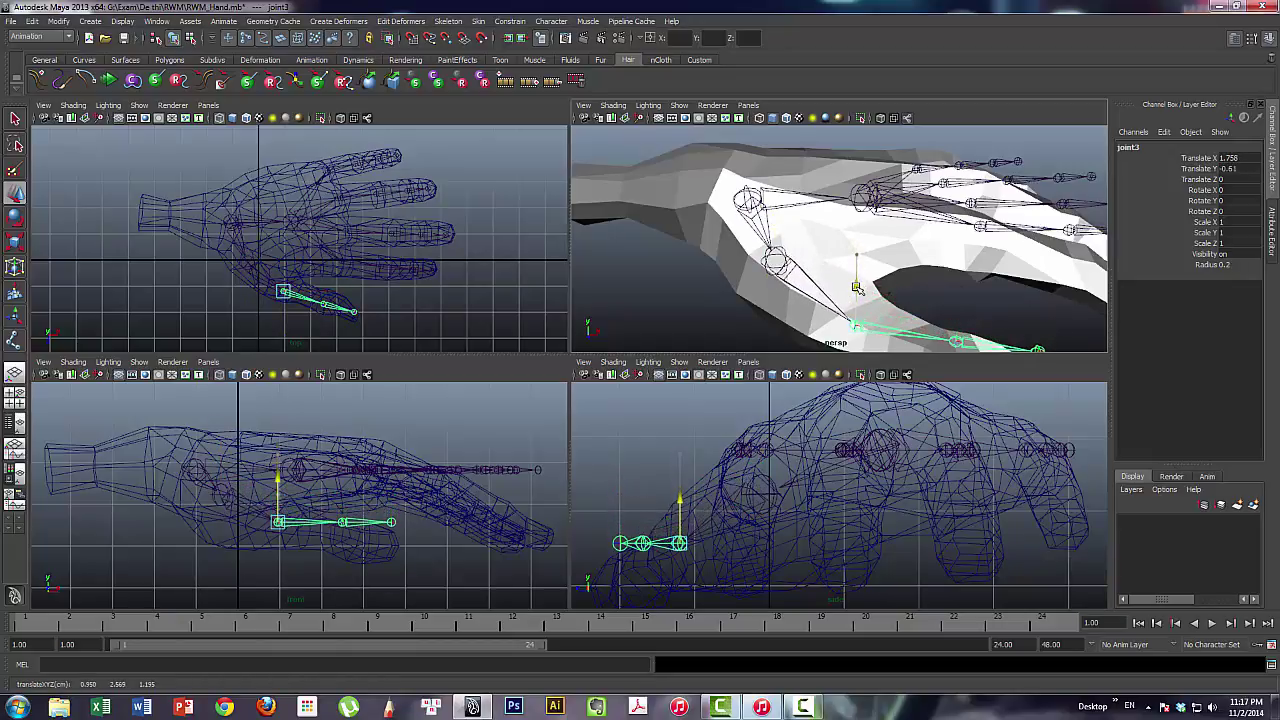
middle_click_drag(840, 290, 830, 240, "alt")
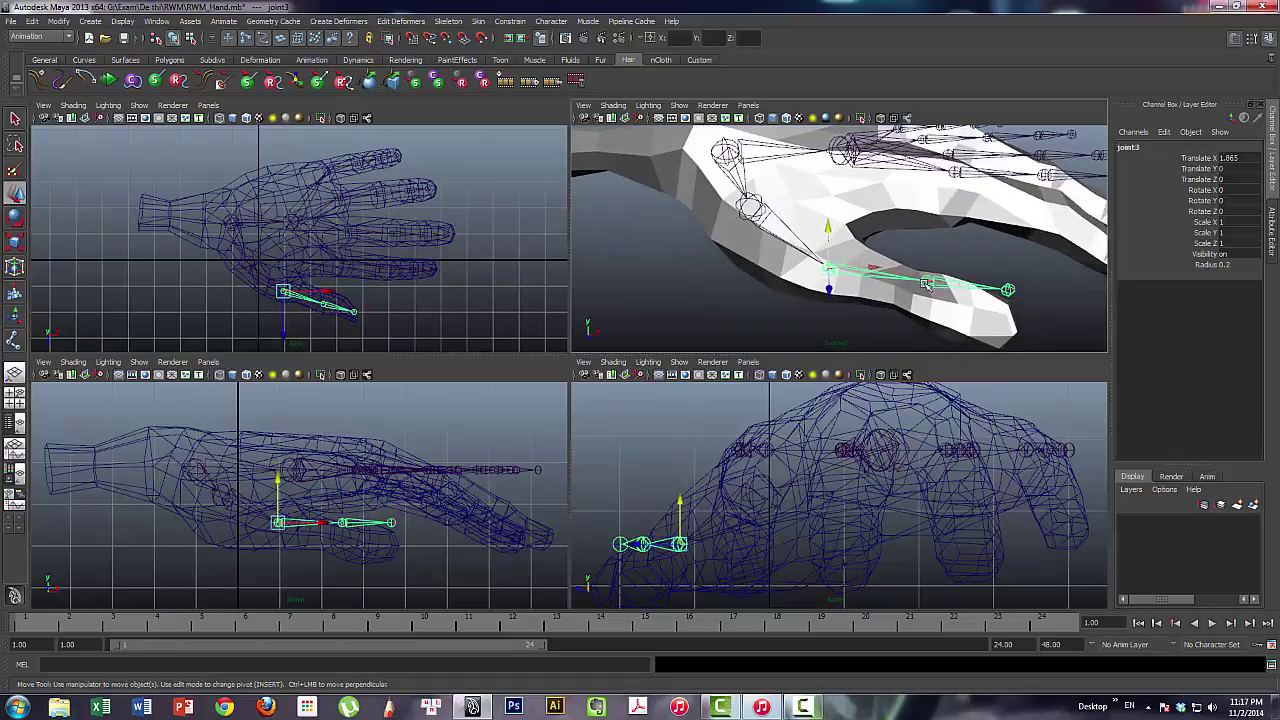
left_click(1008, 311)
left_click(1008, 311)
left_click_drag(1006, 316, 1004, 324)
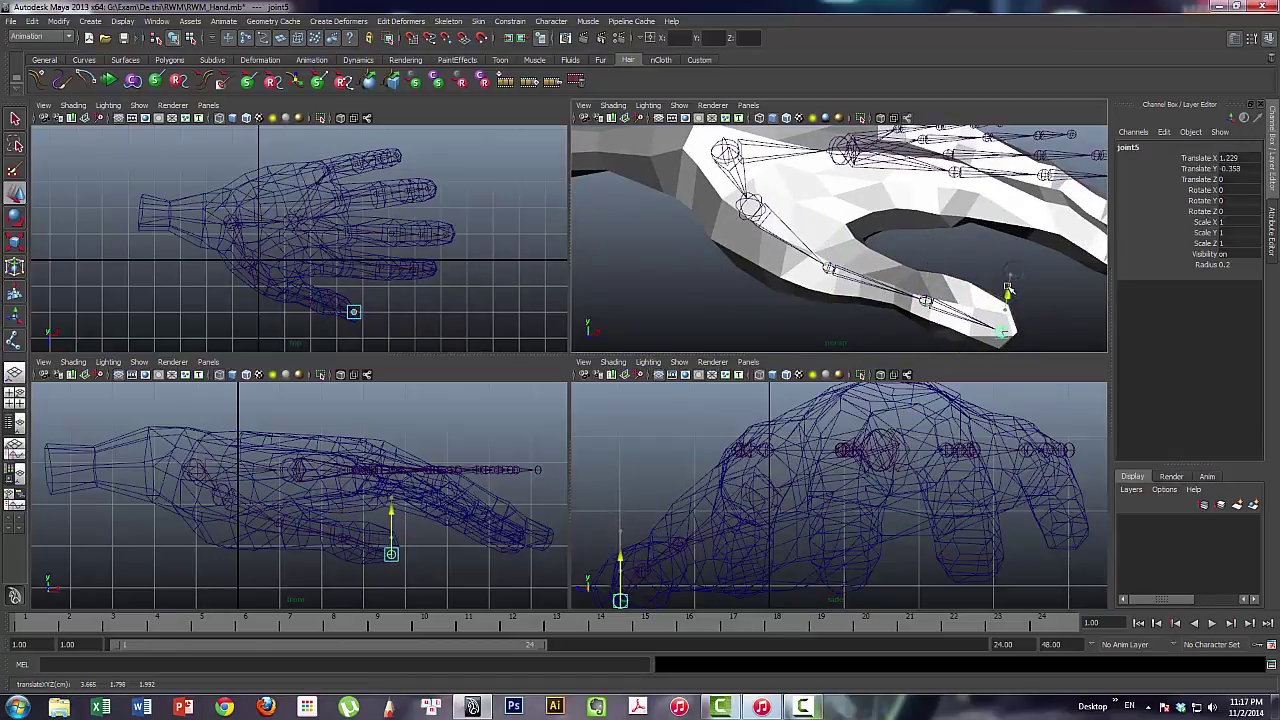
Lower the next finger chain, starting at joint6, down inside its finger
mouse_move(600, 260)
left_mouse_down("alt")
mouse_move(880, 200)
mouse_move(800, 258)
left_mouse_up("alt")
left_click(913, 178)
left_click(800, 260)
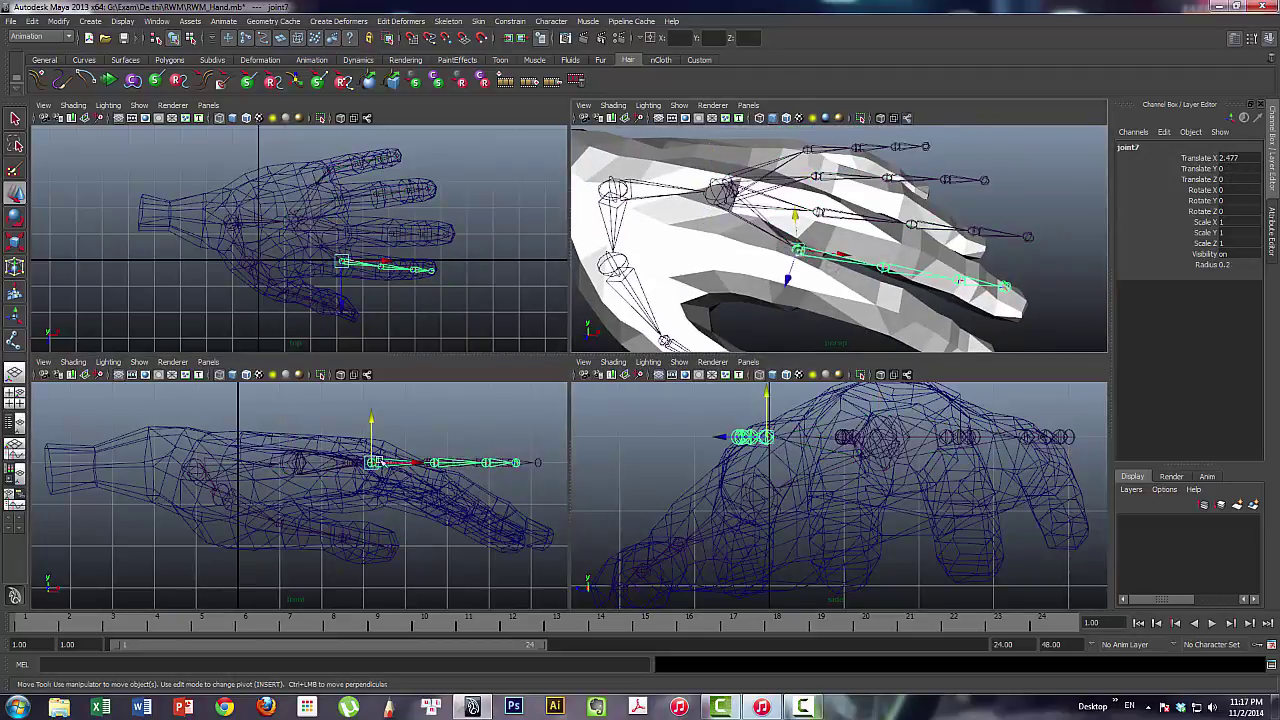
key("w")
mouse_move(792, 308)
left_mouse_down("alt")
mouse_move(858, 284)
mouse_move(806, 300)
mouse_move(830, 296)
mouse_move(846, 252)
mouse_move(786, 168)
left_mouse_up("alt")
mouse_move(786, 168)
left_mouse_down()
mouse_move(786, 200)
mouse_move(920, 238)
mouse_move(891, 286)
mouse_move(963, 295)
left_mouse_up()
left_click(888, 236)
left_click(908, 271)
mouse_move(925, 233)
left_mouse_down("alt")
mouse_move(943, 249)
mouse_move(921, 275)
mouse_move(939, 234)
left_mouse_up("alt")
Walk down that chain and position its fingertip joint inside the finger
left_click(950, 245)
key("Return")
key("Down")
key("Down")
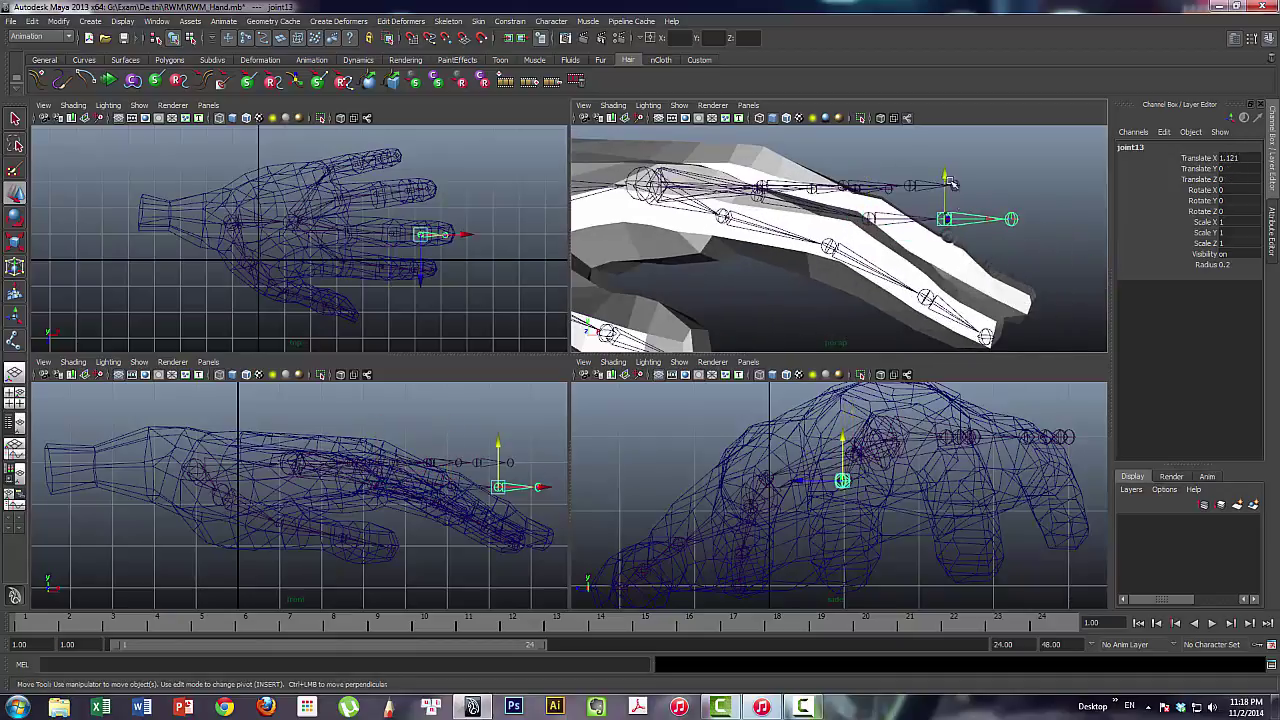
middle_click_drag(939, 234, 946, 216)
Move the next finger's joints, base to tip, into the finger and check from another angle
key("Down")
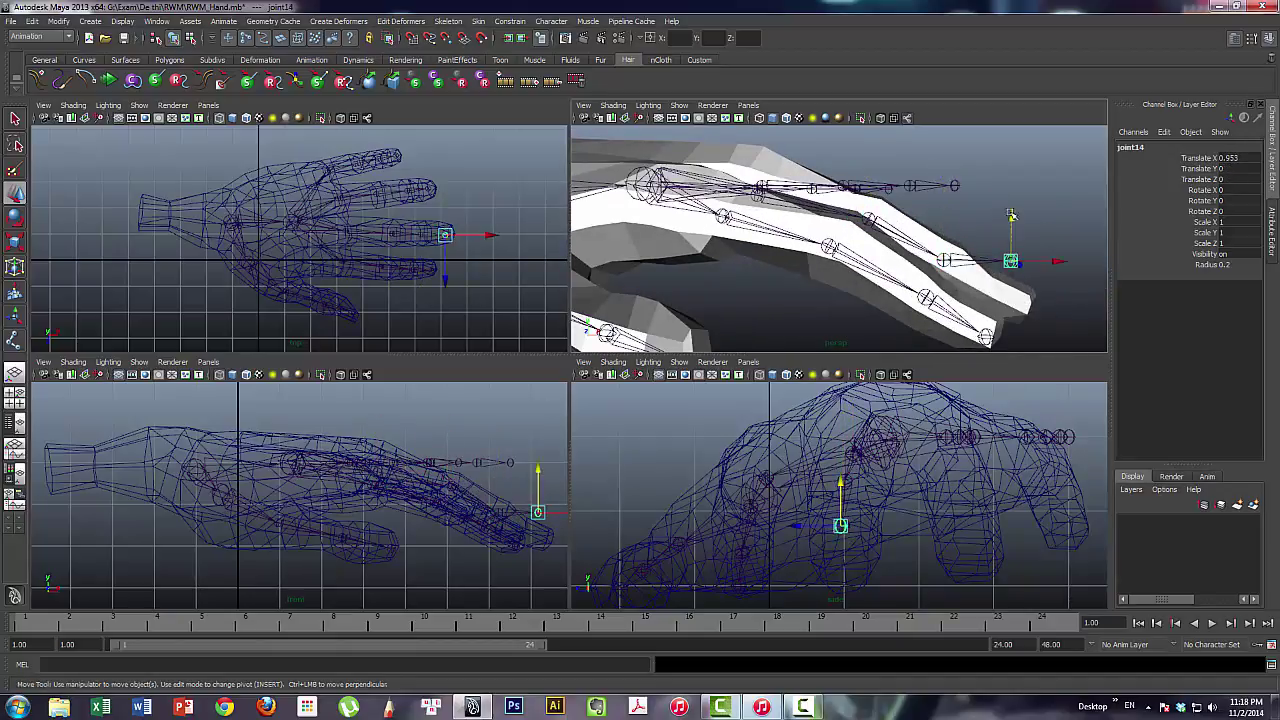
mouse_move(946, 216)
left_mouse_down("alt")
mouse_move(838, 251)
mouse_move(683, 395)
left_mouse_up("alt")
left_click(838, 251)
key("Down")
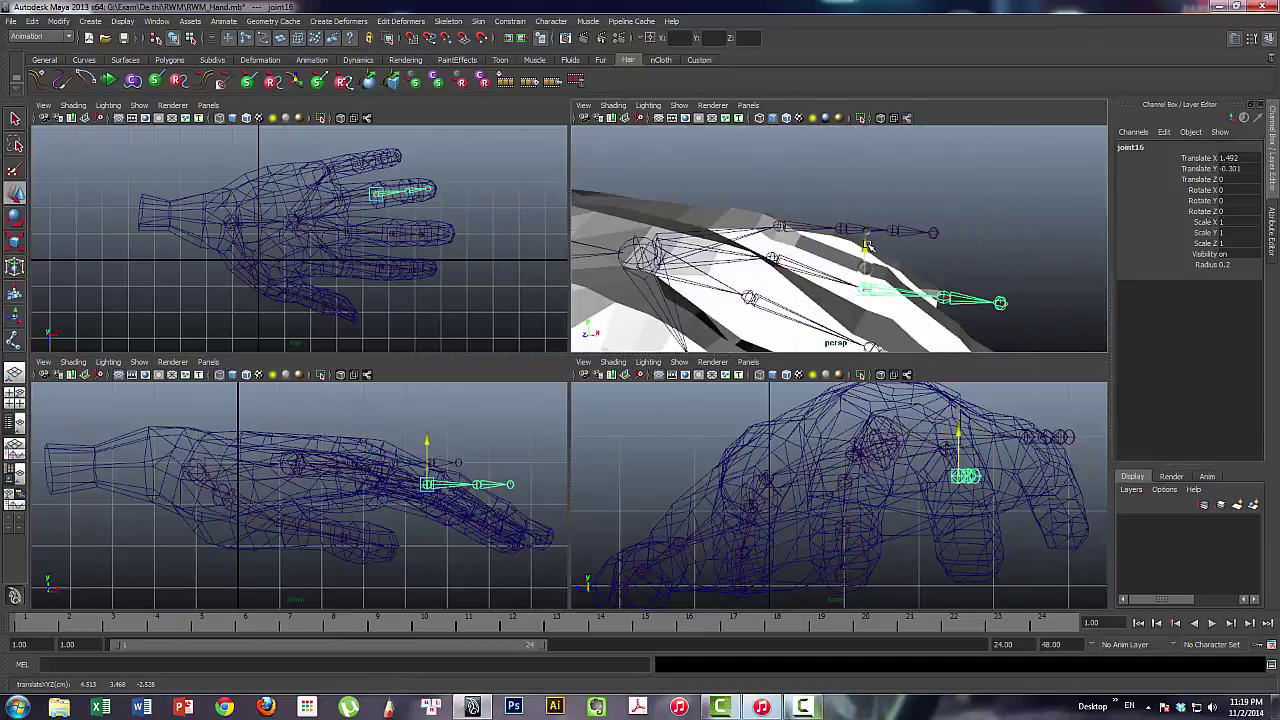
left_click_drag(840, 300, 997, 263, "alt")
key("Down")
middle_click_drag(882, 222, 880, 263)
Position the last finger chain, leaving fingertip joint22 at Translate X 0.824
key("Down")
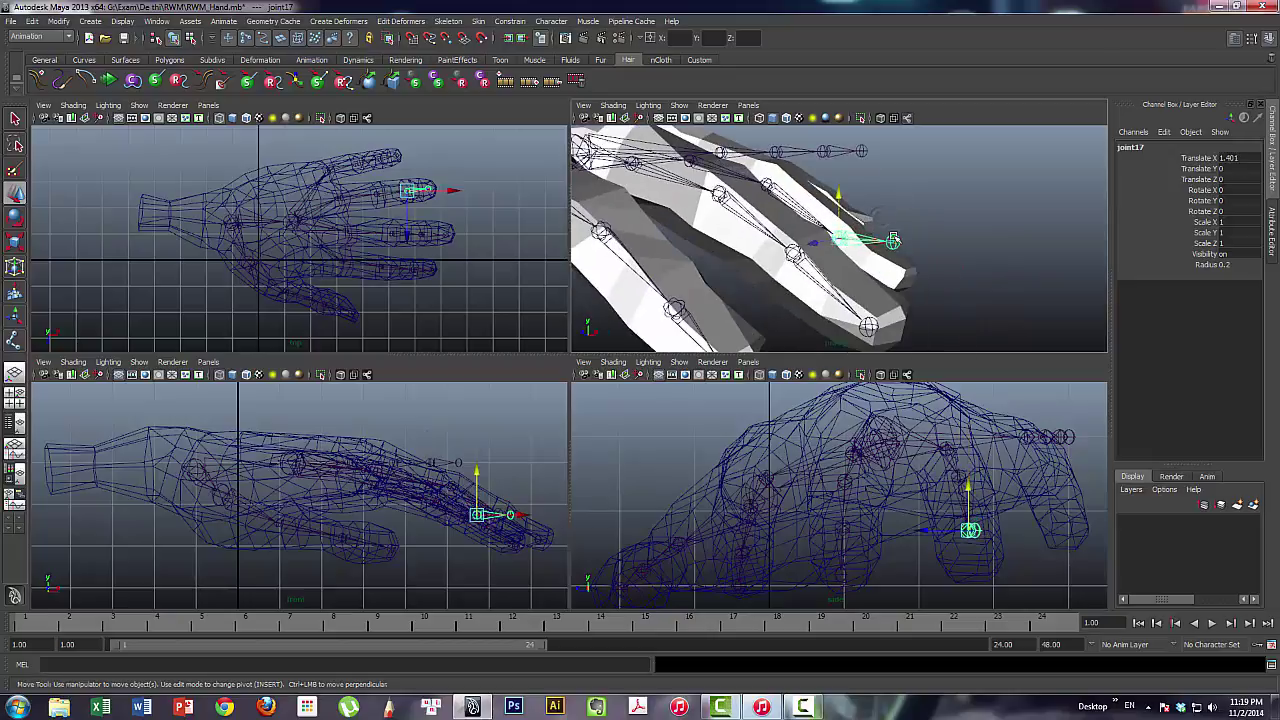
left_click_drag(882, 263, 788, 271, "alt")
middle_click_drag(788, 271, 788, 232)
mouse_move(788, 228)
left_mouse_down("alt")
mouse_move(797, 140)
mouse_move(758, 272)
mouse_move(712, 268)
mouse_move(985, 318)
mouse_move(918, 212)
mouse_move(871, 216)
left_mouse_up("alt")
left_click(800, 190)
key("Down")
key("Down")
key("Down")
left_click(710, 270)
left_click(700, 245)
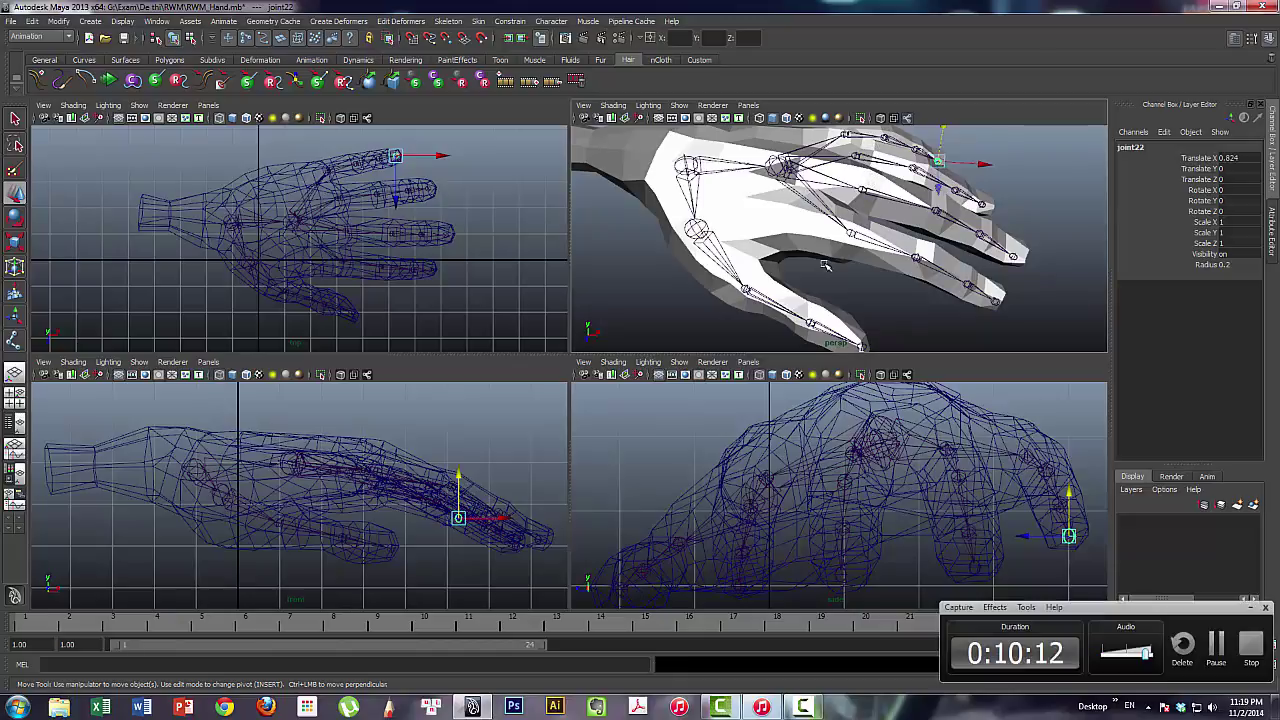
Rename root joint joint1 to L_Hand in the Channel Box
left_click(688, 165)
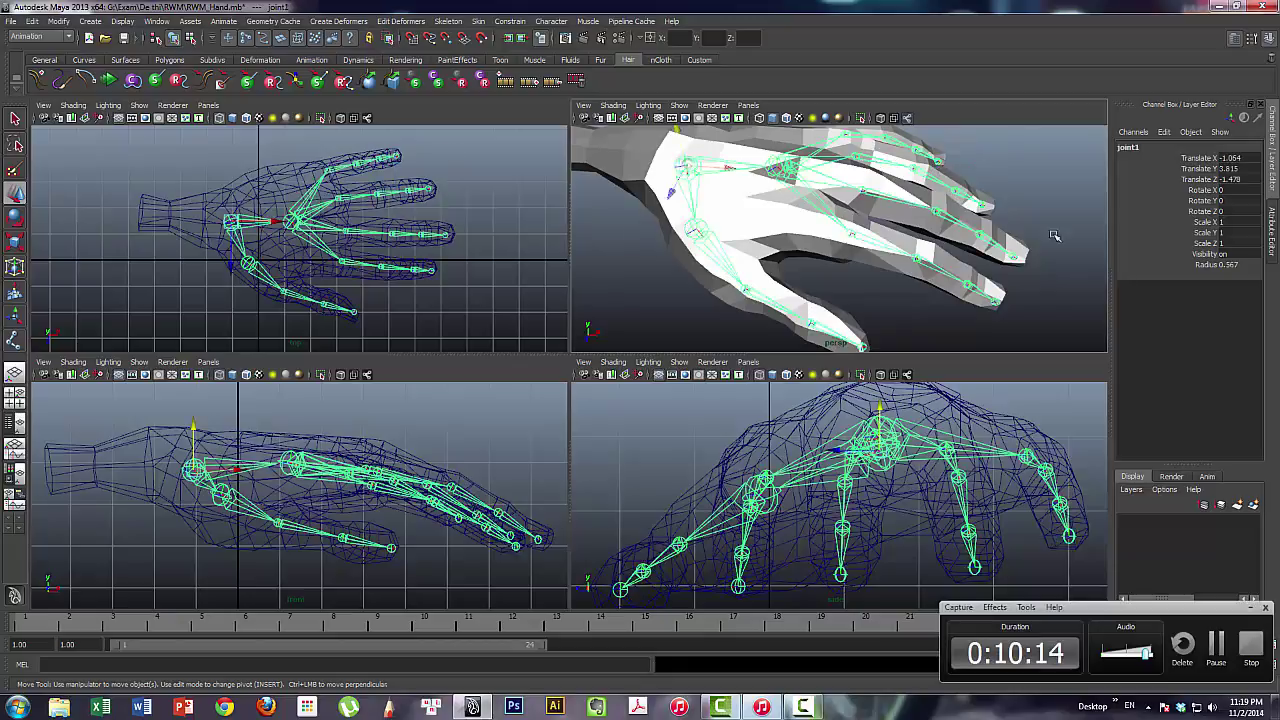
double_click(1143, 150)
type("L_Hand")
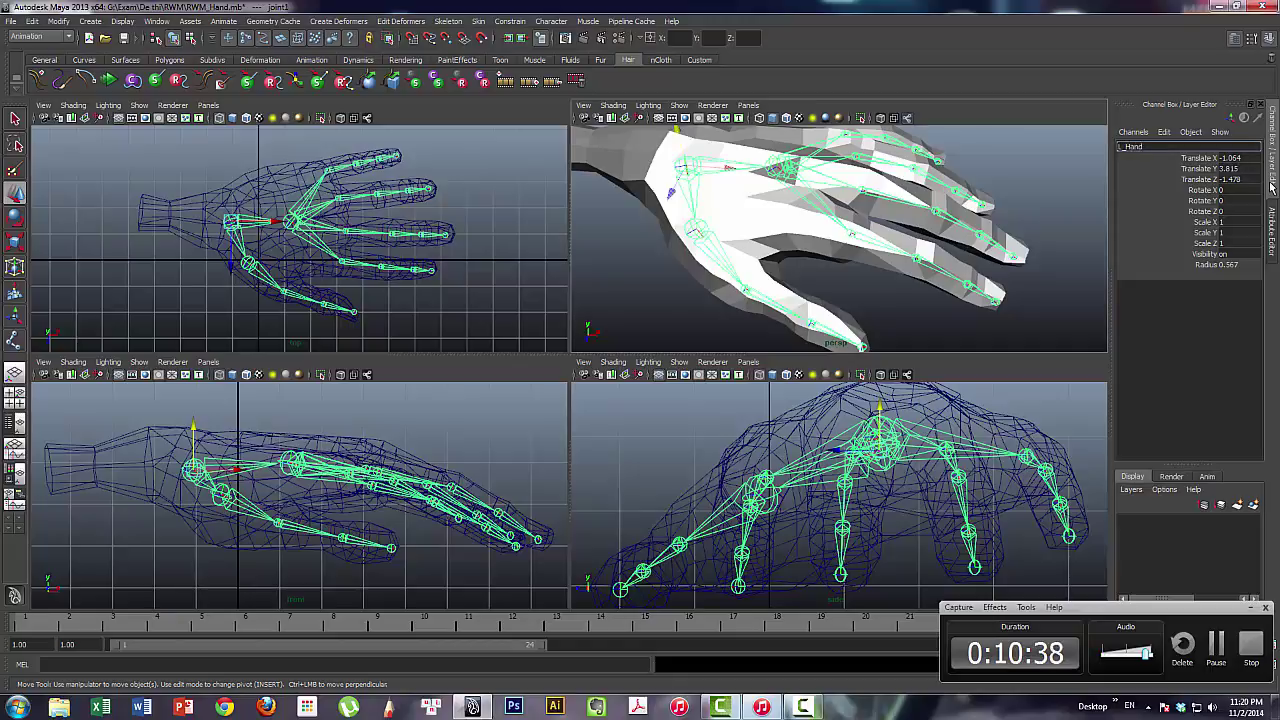
key("Return")
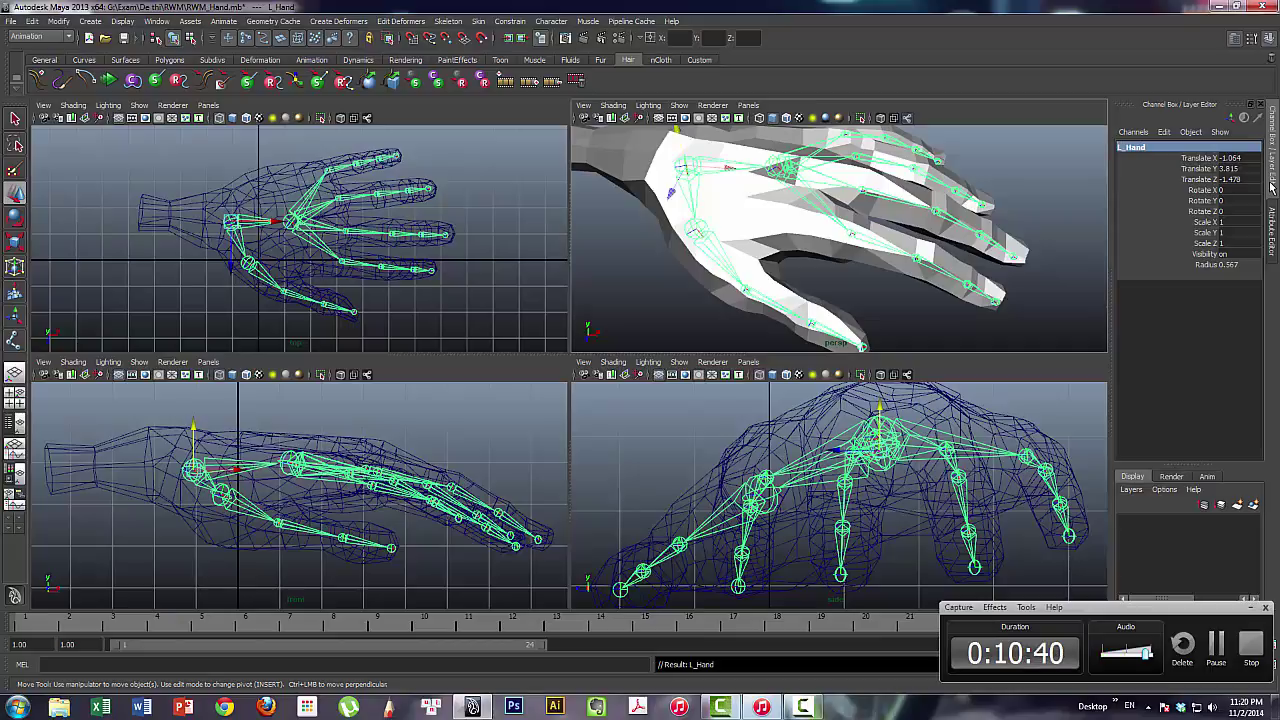
left_click(695, 232)
Rename the thumb joints L_Thumb, L_Thumb_base and L_Thumb_mid
key("e")
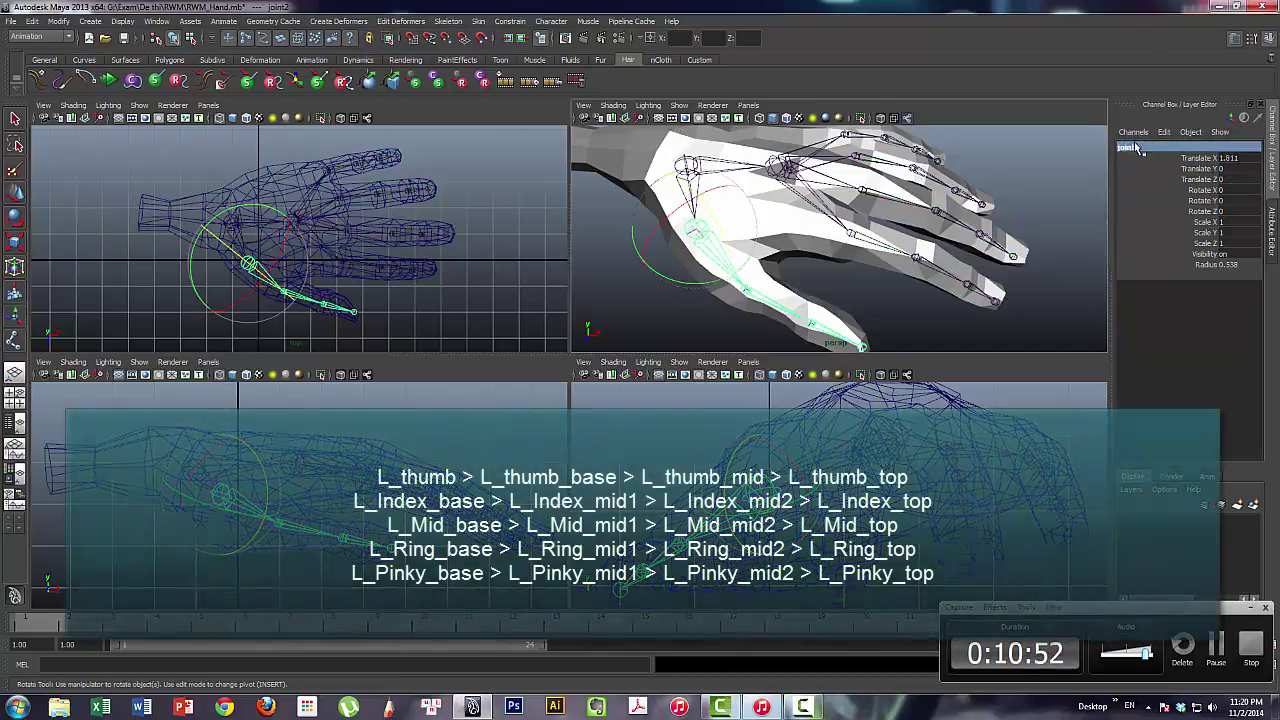
key("BackSpace")
type("L_Thumb")
key("Return")
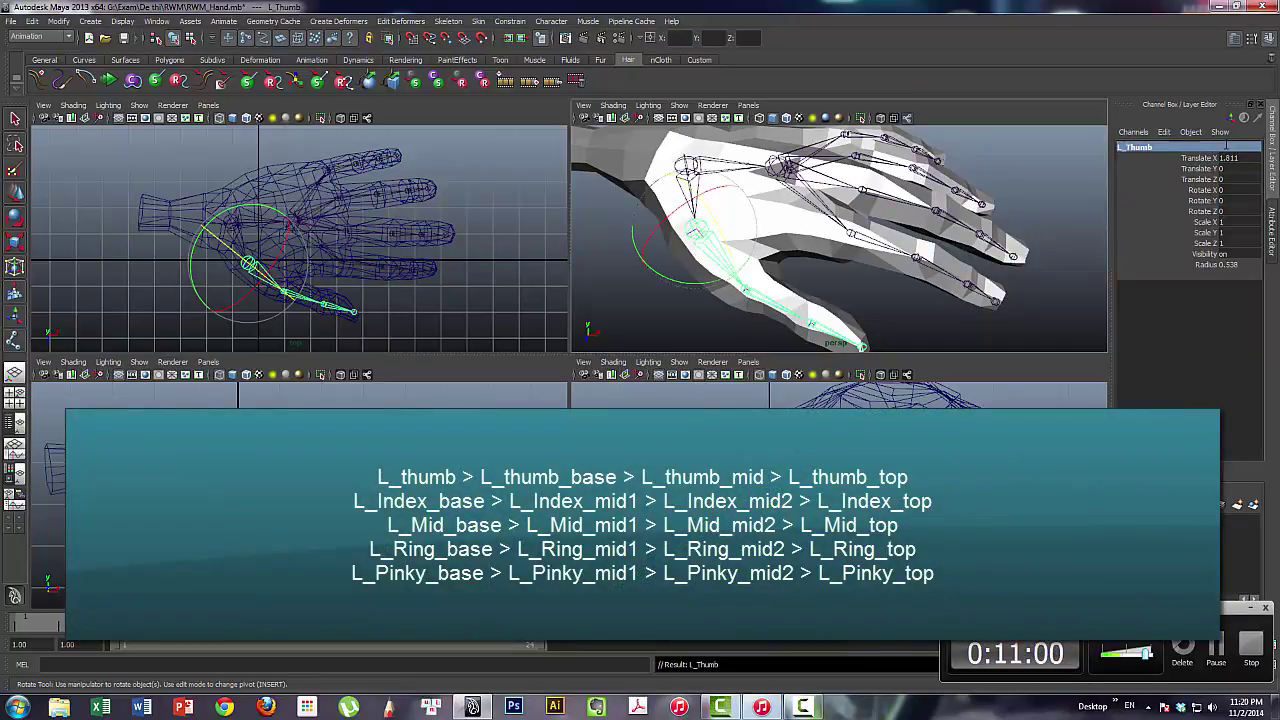
left_click(745, 295)
key("w")
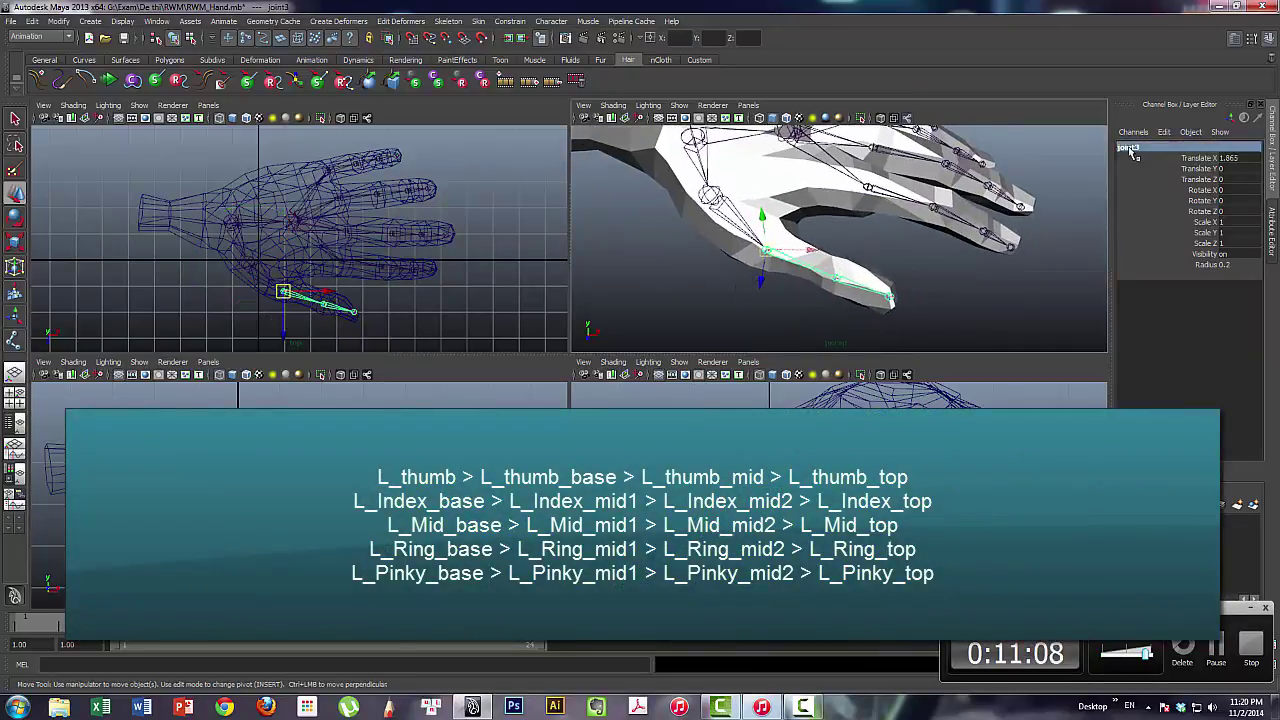
left_click(1135, 147)
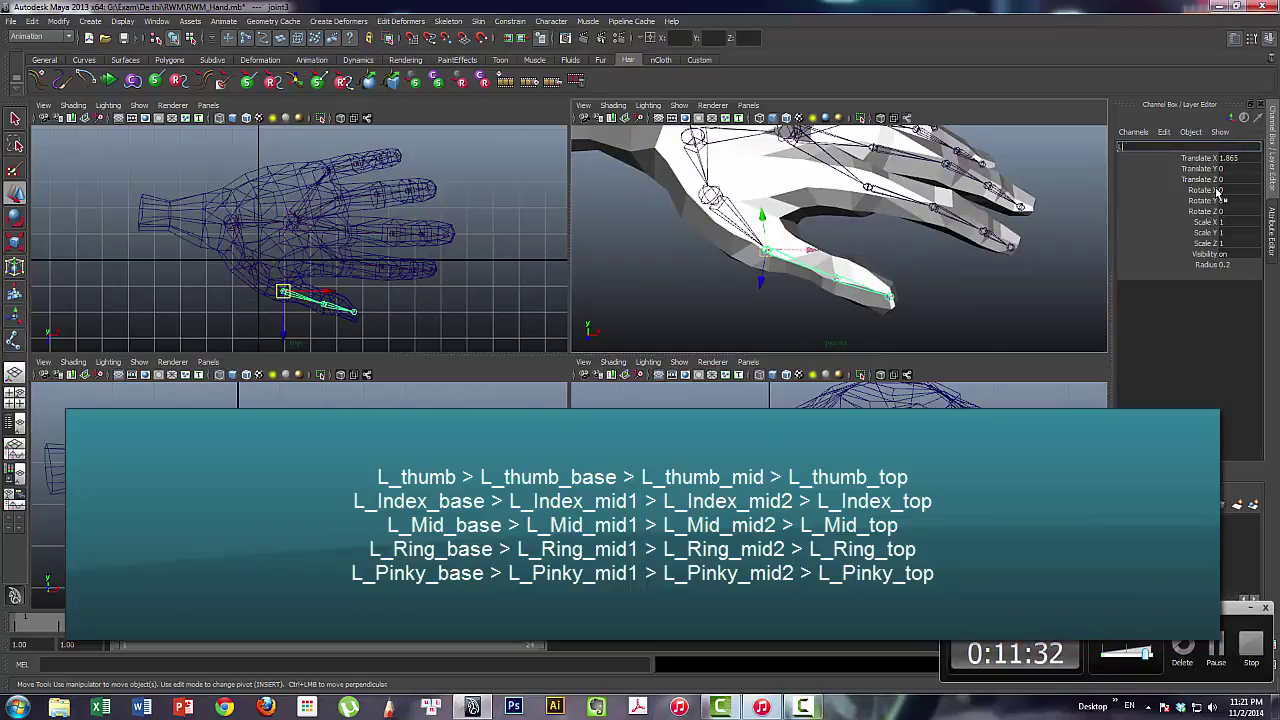
type("e")
key("Return")
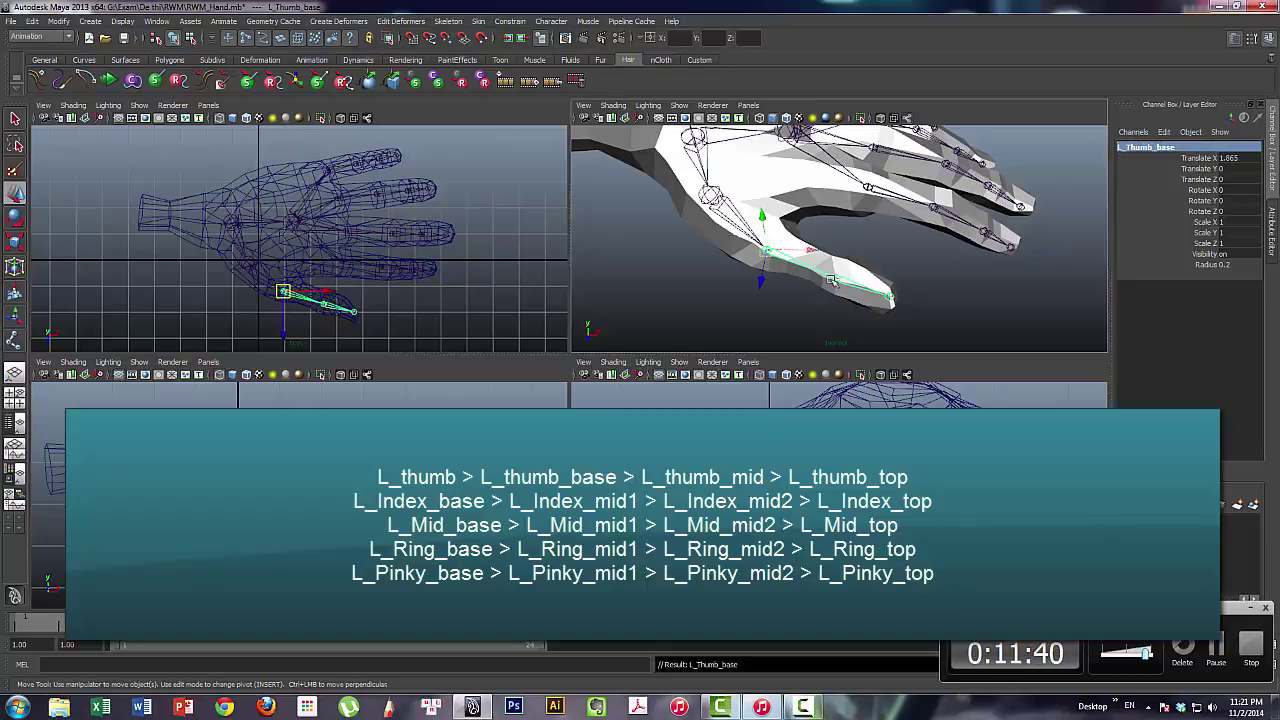
key("Down")
left_click(1138, 147)
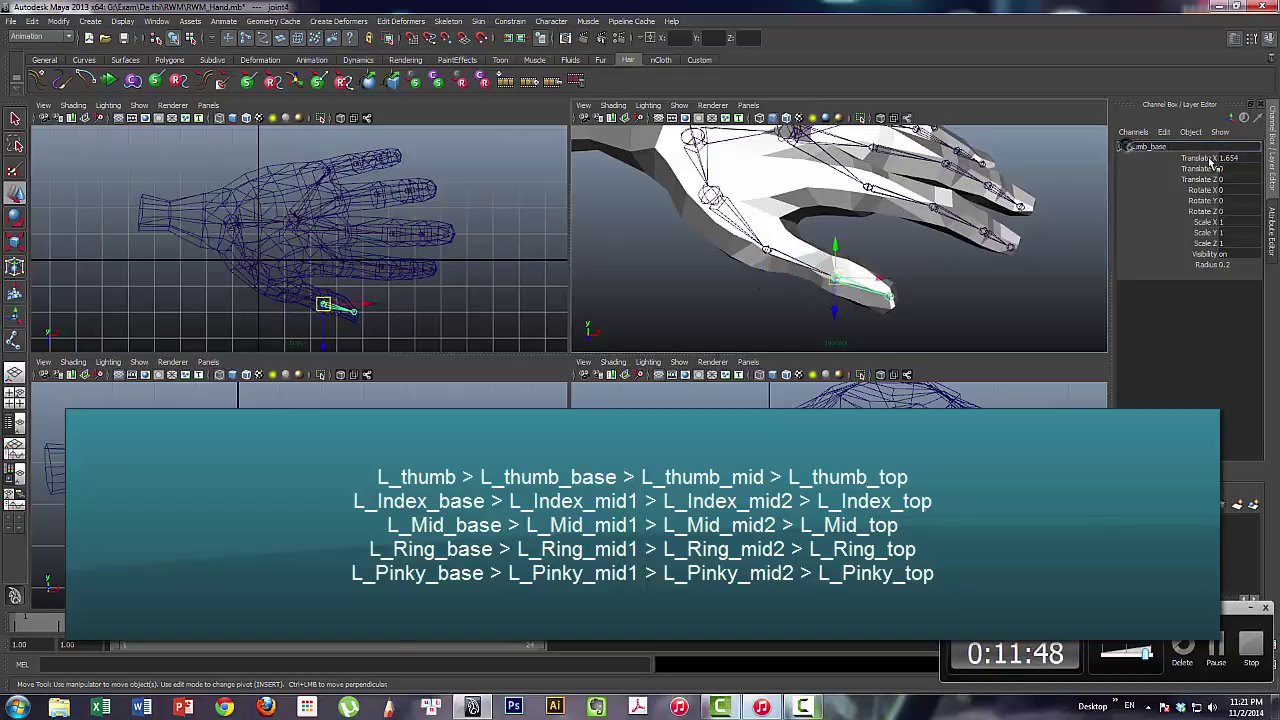
type("L_Thumb_mid")
key("Return")
Name the palm joint L_finger and the index base joint L_Index_base
key("Down")
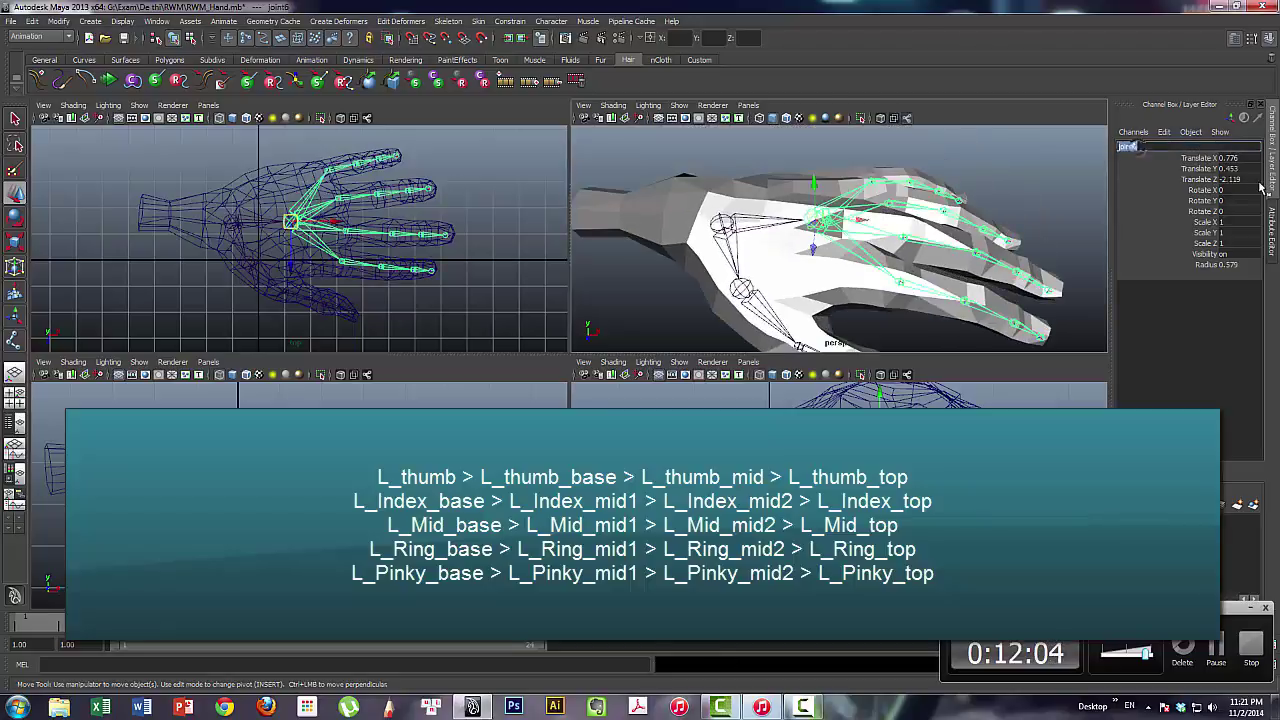
type("L_finger")
key("Return")
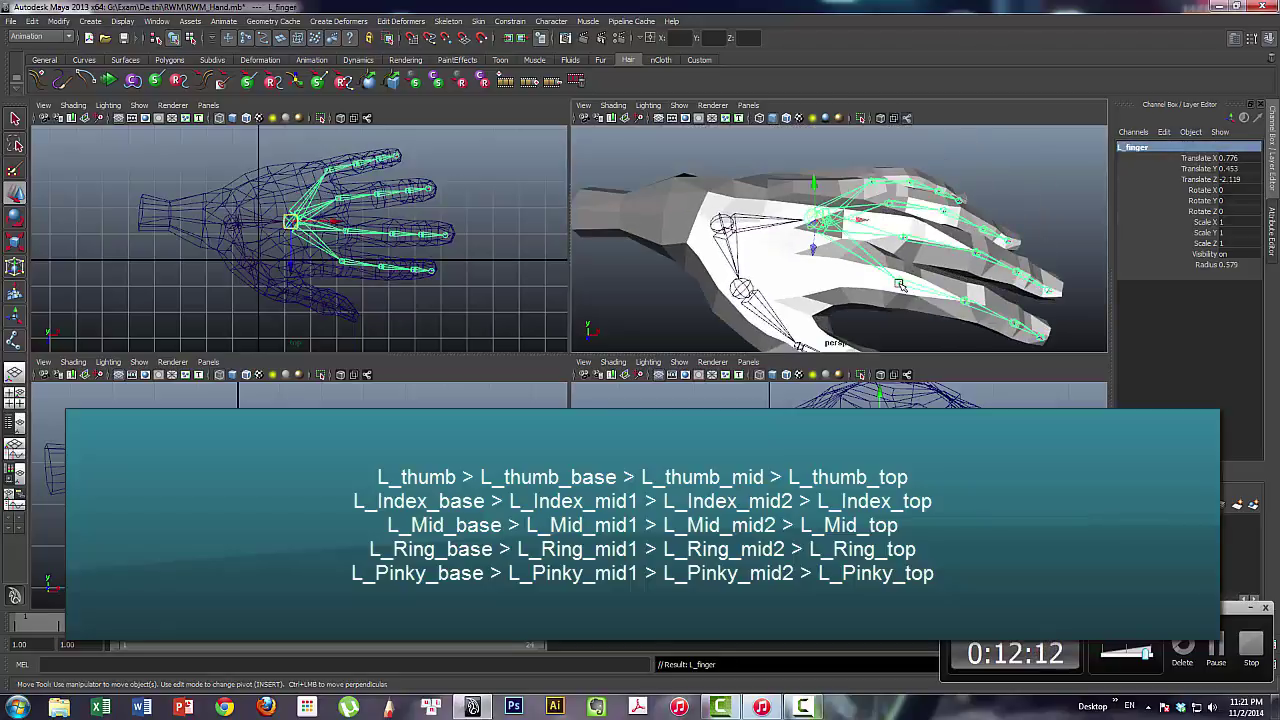
left_click(900, 285)
double_click(1133, 147)
type("L_Ind")
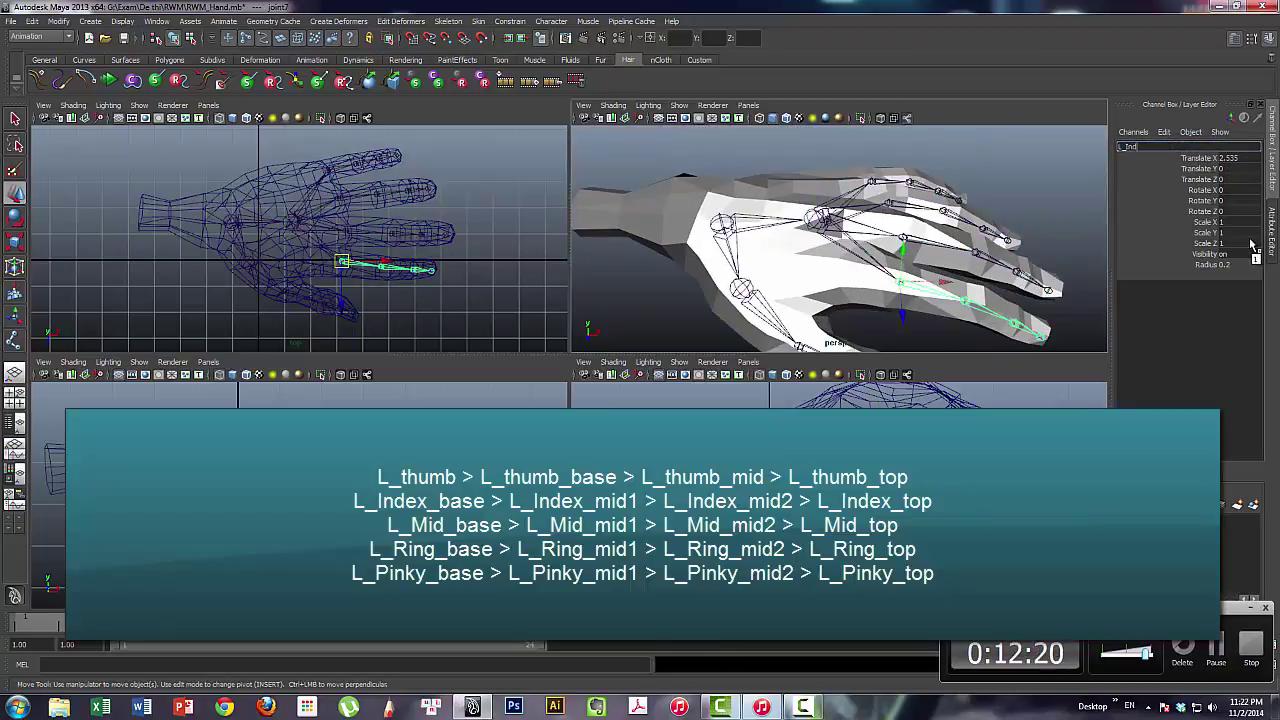
type("ex_base")
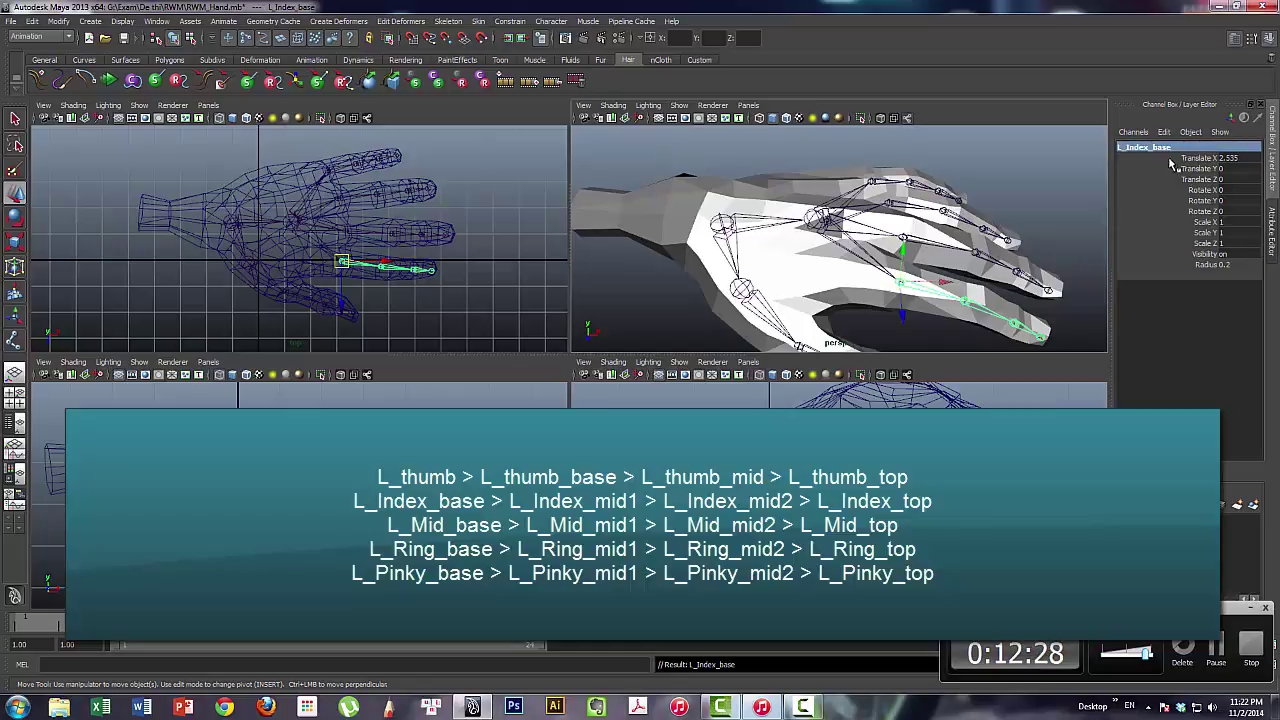
key("Return")
Name the remaining index joints L_Index_mid_1, L_Index_mid_2 and L_Index_top
key("Down")
double_click(1127, 147)
type("L_Index_mid_1")
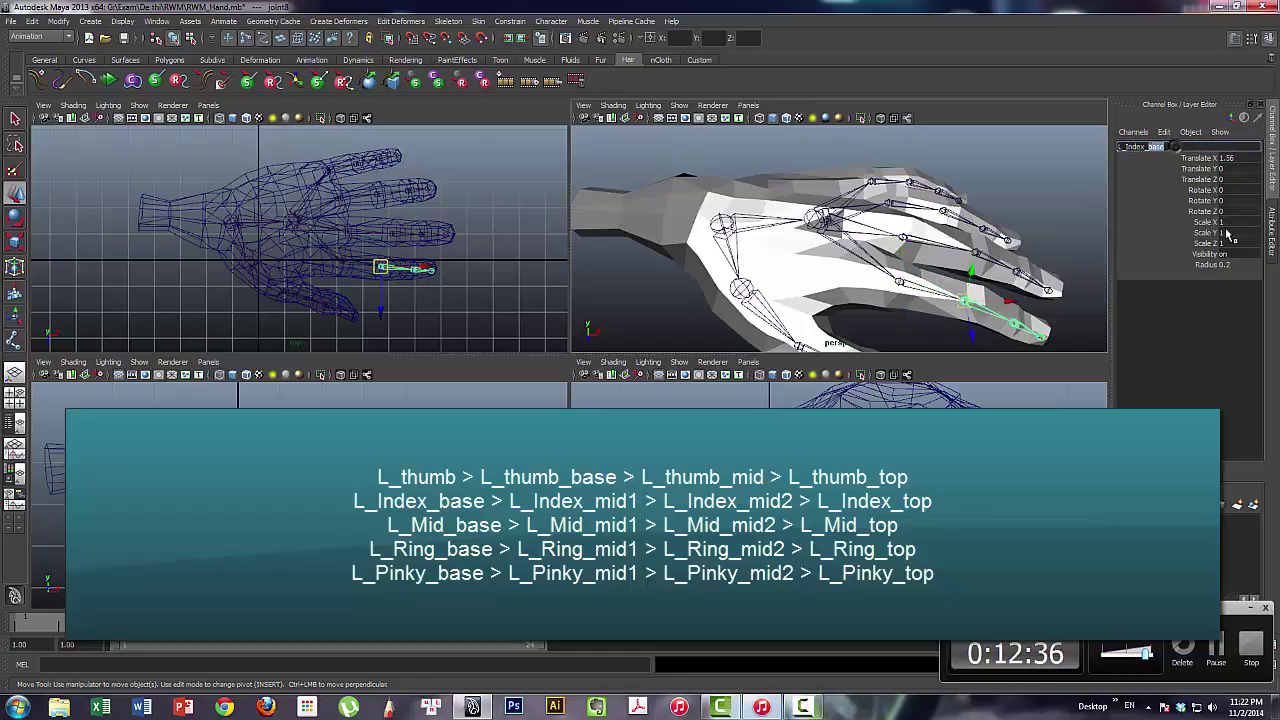
key("Return")
key("Down")
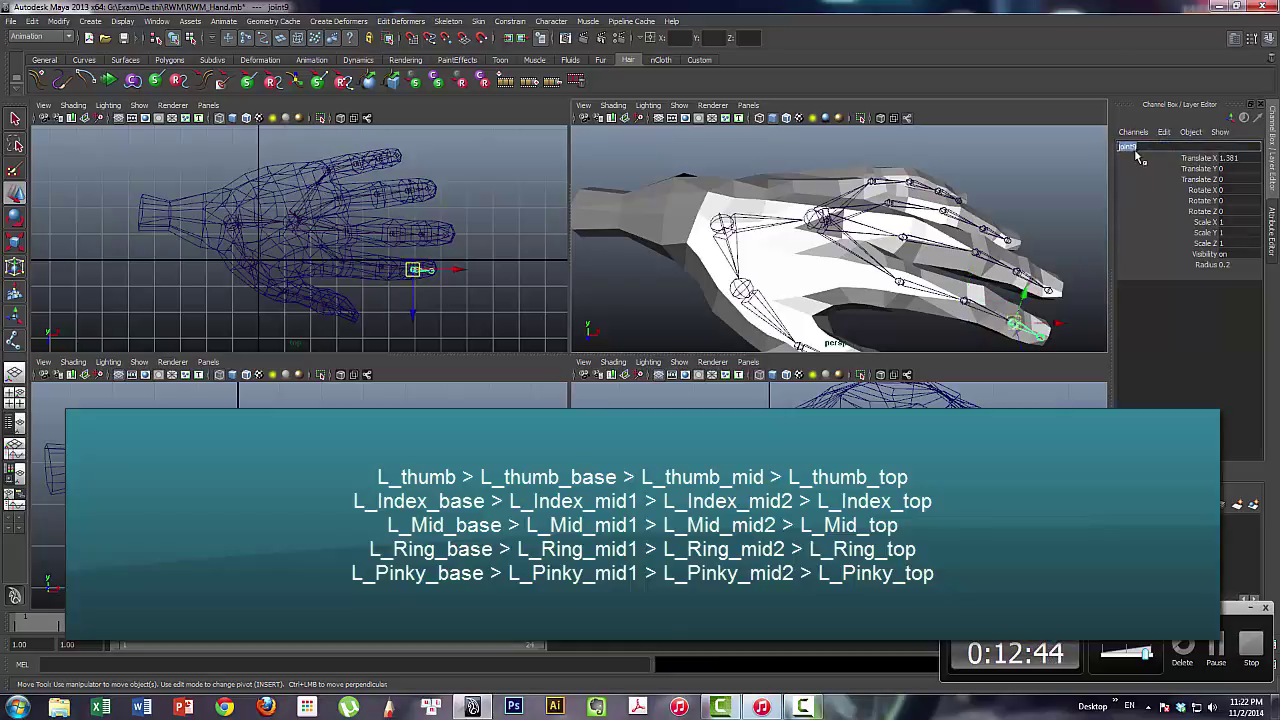
type("2")
key("Return")
key("Down")
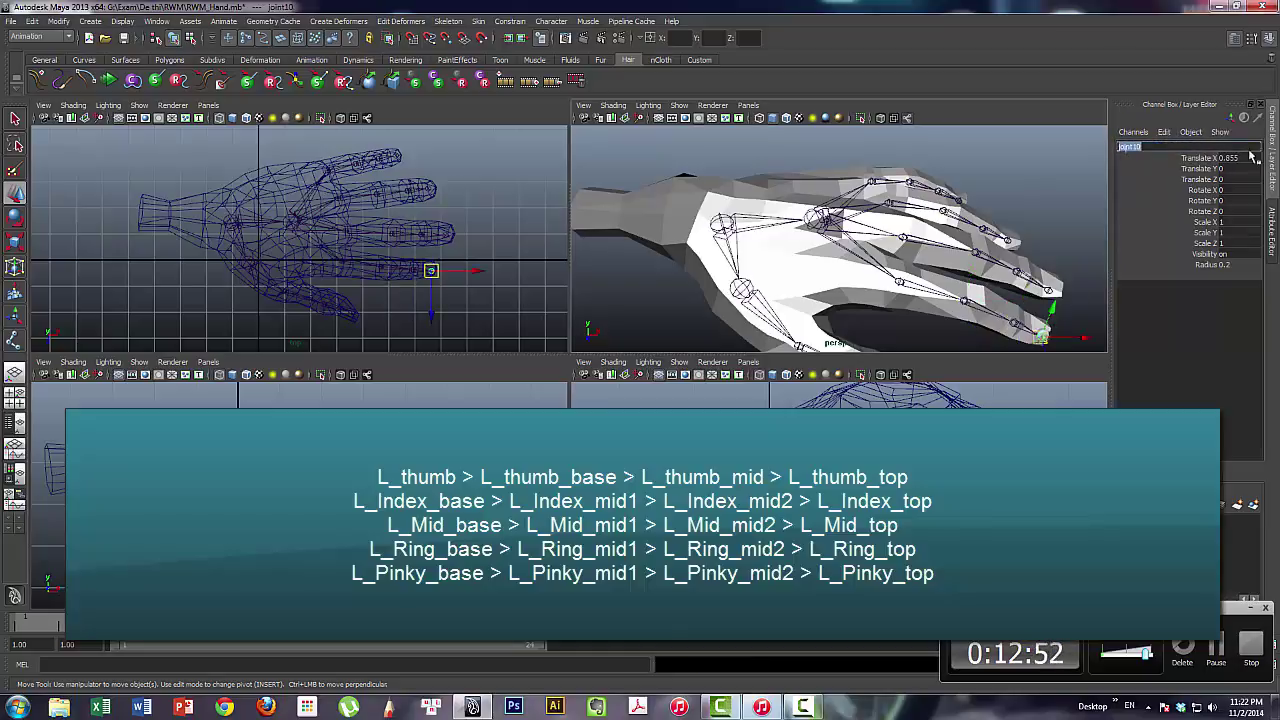
type("op")
key("Return")
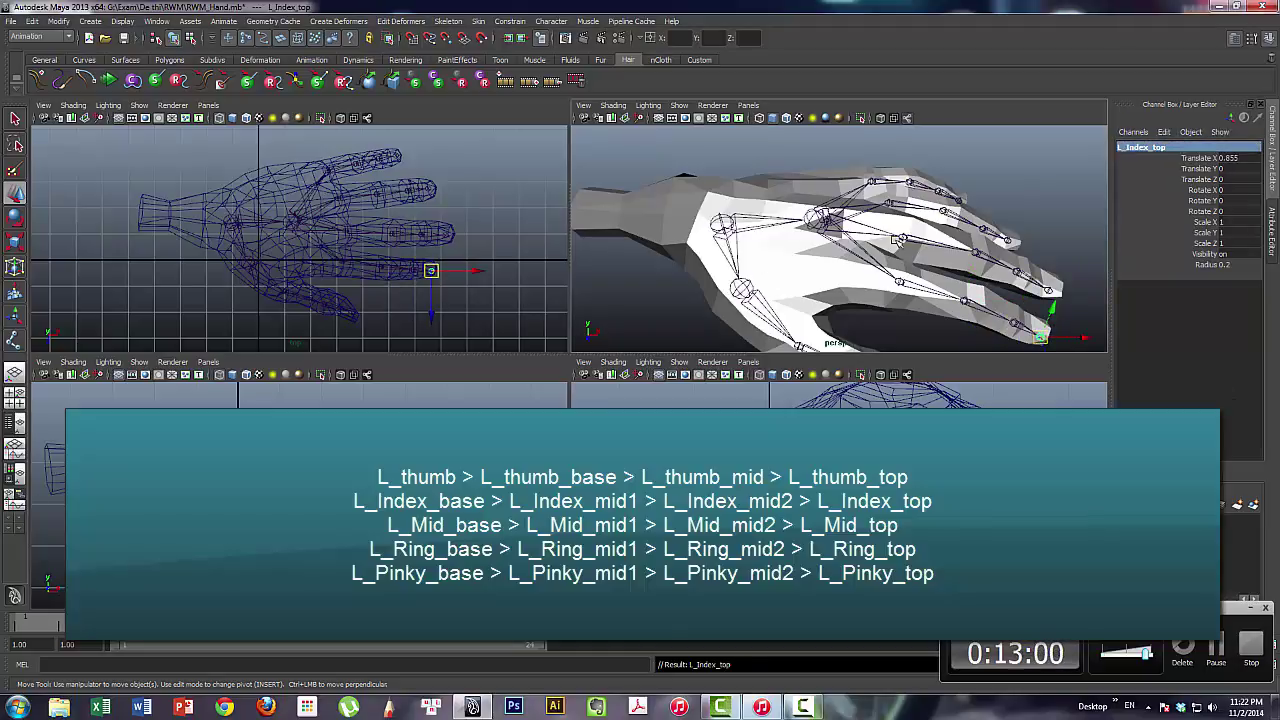
Rename the middle finger joints from L_Middle_base through L_Middle_mid_2 to L_Middle_top
left_click(899, 239)
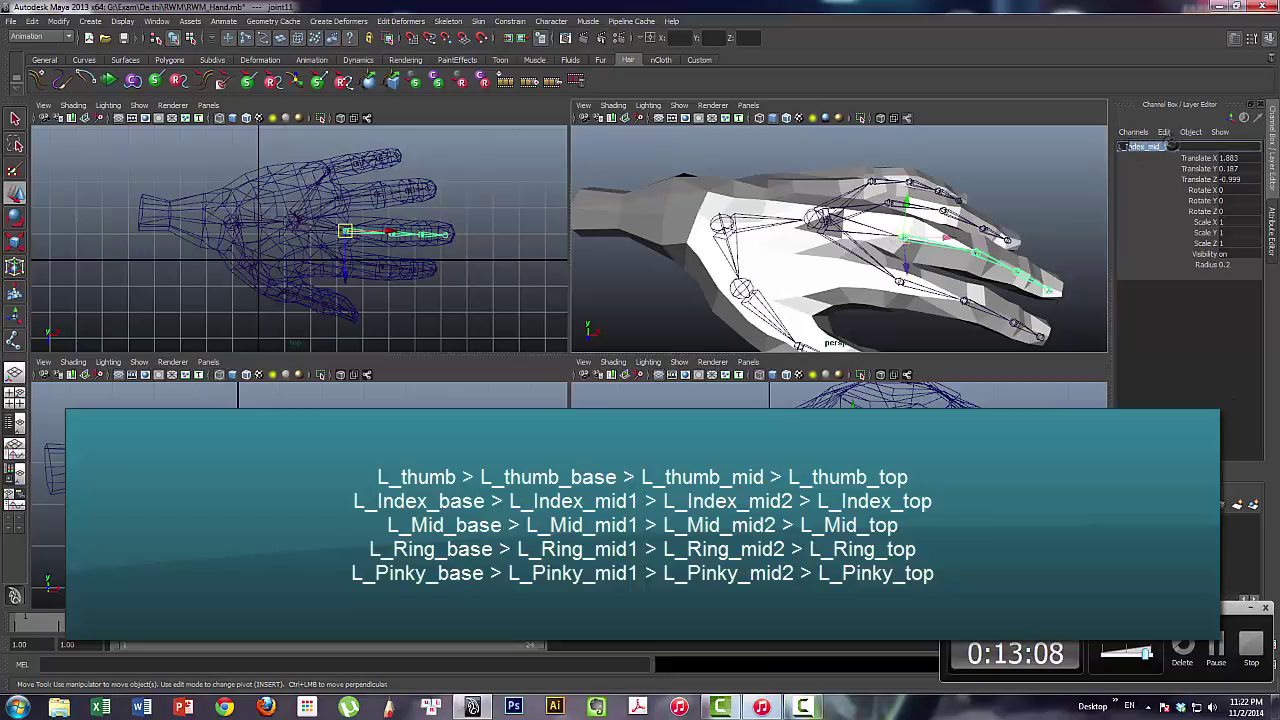
type("L_Middle_base")
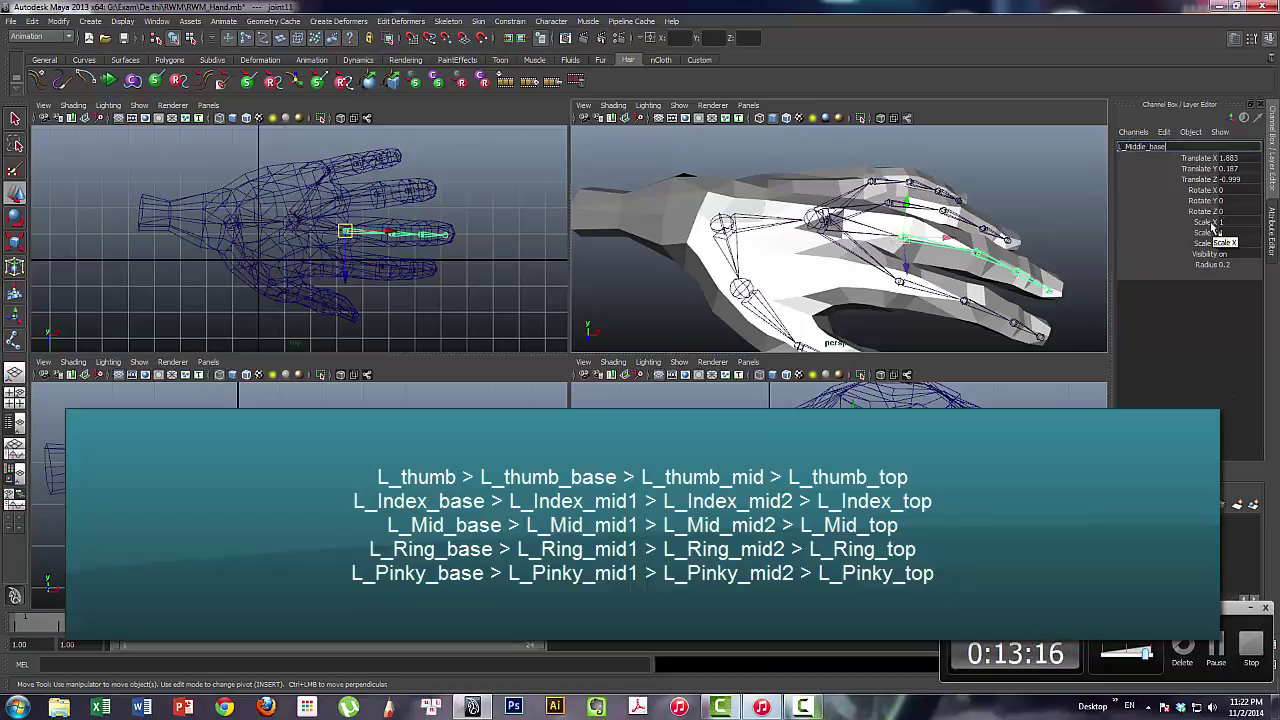
key("Return")
key("Down")
left_click(1143, 147)
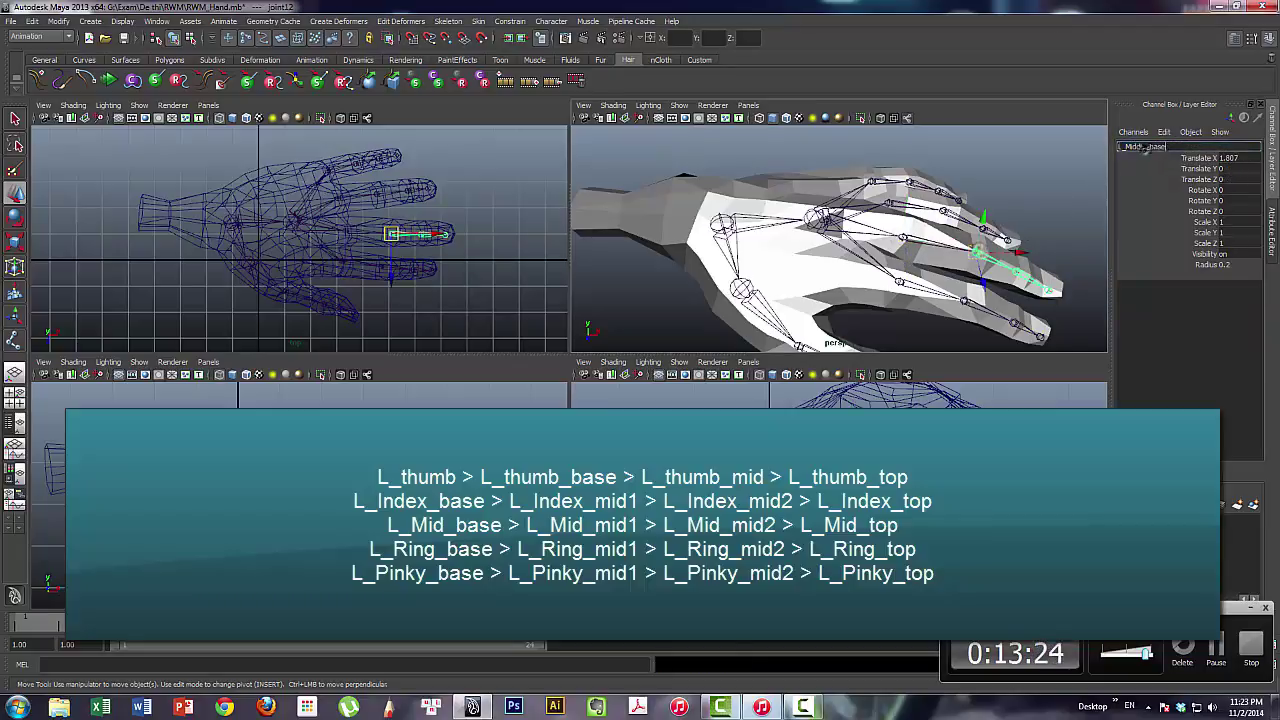
key("Return")
key("Down")
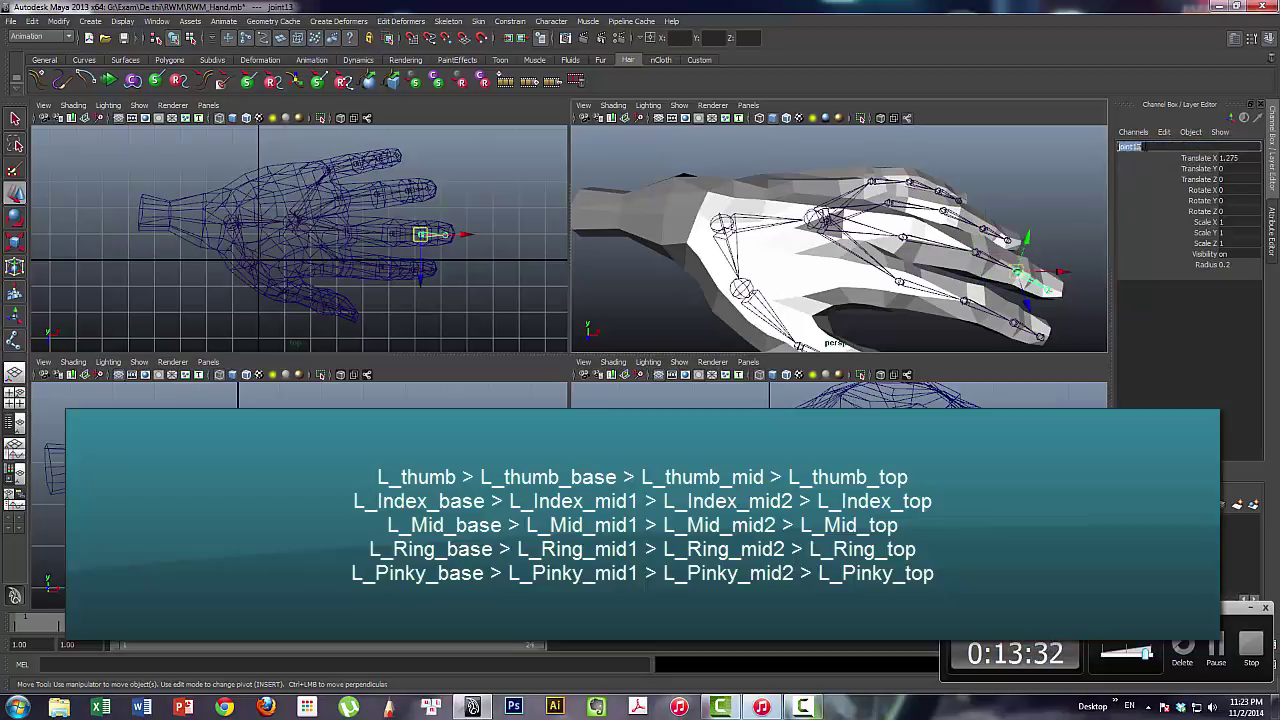
type("_2")
key("Return")
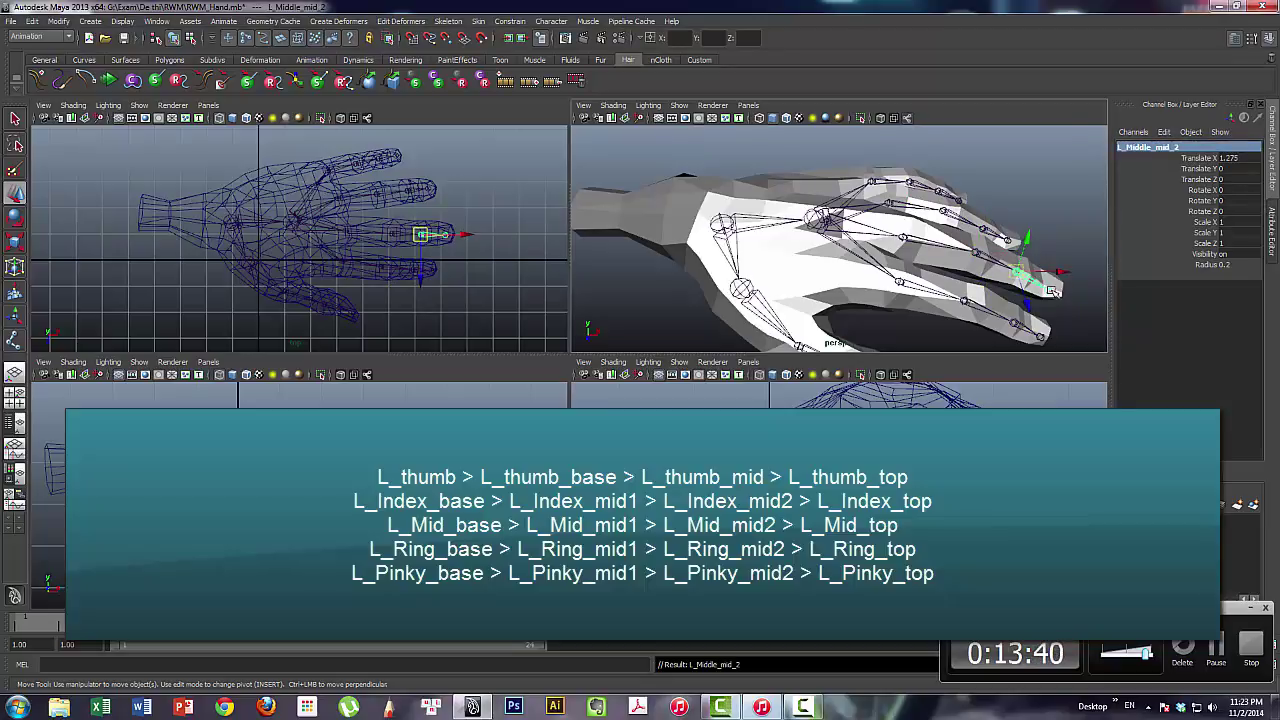
key("Down")
left_click(1143, 147)
type("L_Middle_top")
key("Return")
Name the ring finger chain from its base through L_Ring_mid_1, L_Ring_mid_2 and L_Ring_top
left_click_drag(950, 240, 868, 192, "alt")
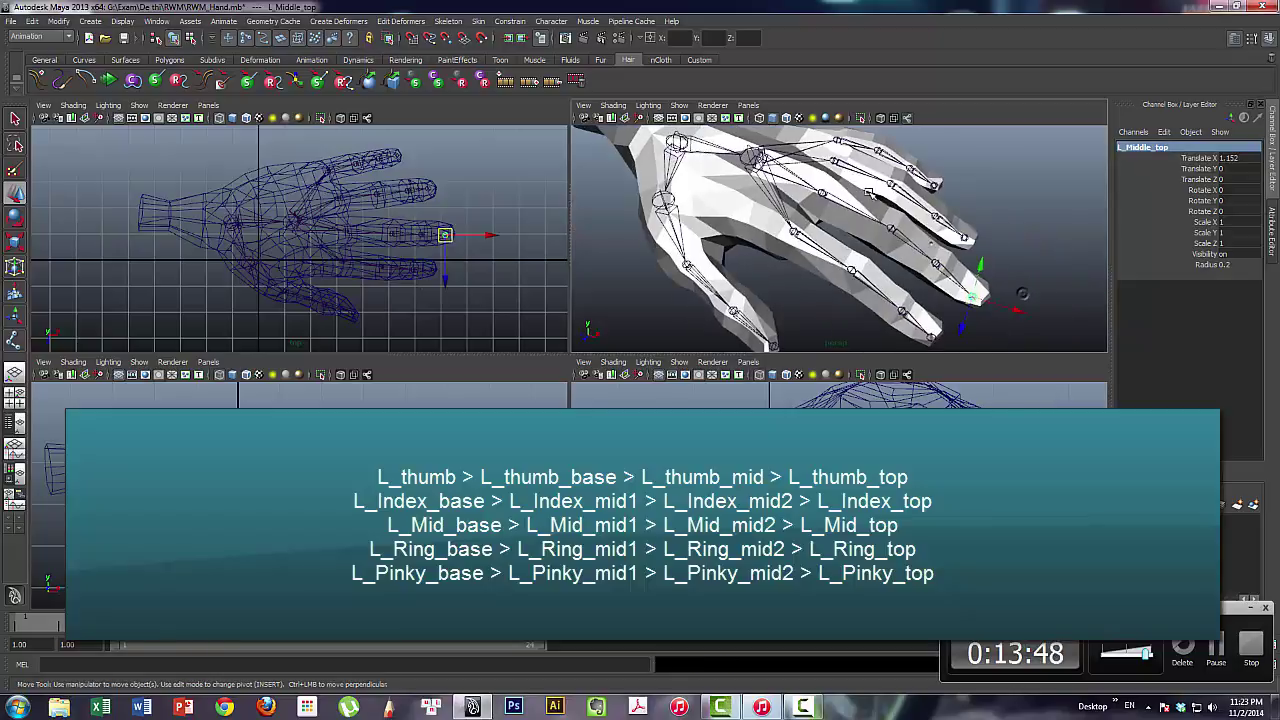
left_click(868, 190)
type("L_Ring")
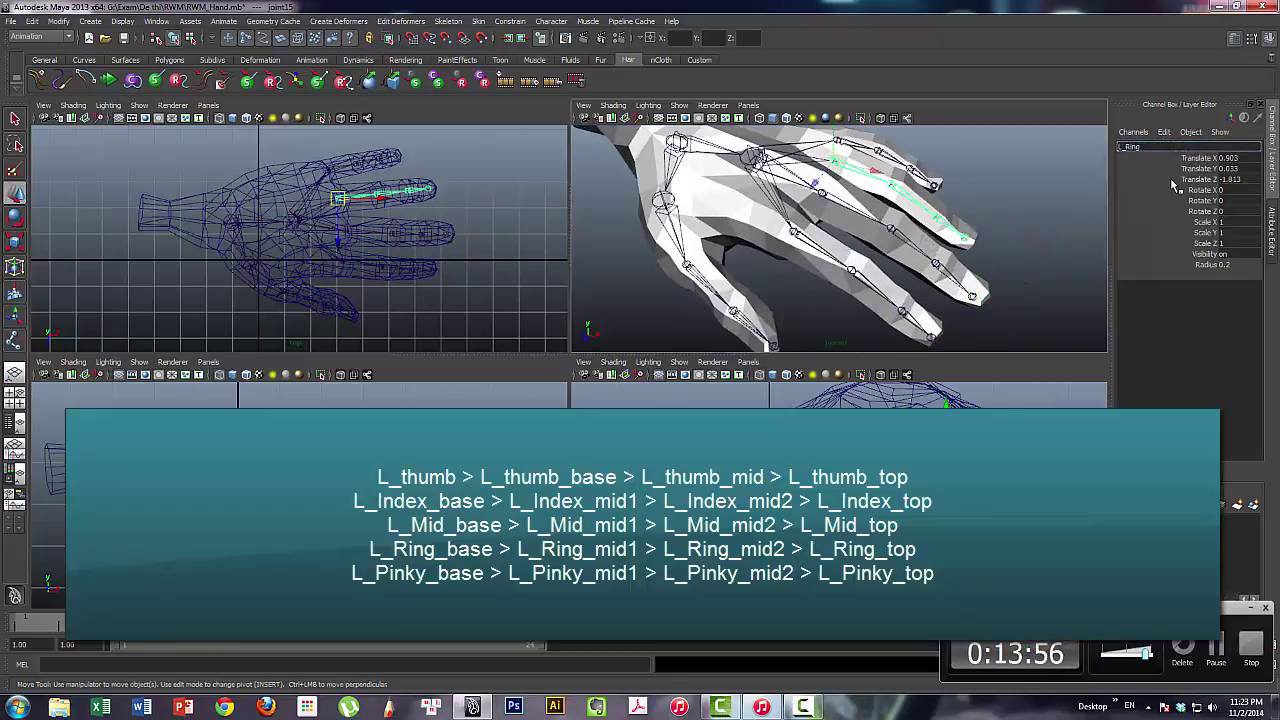
key("Return")
key("Down")
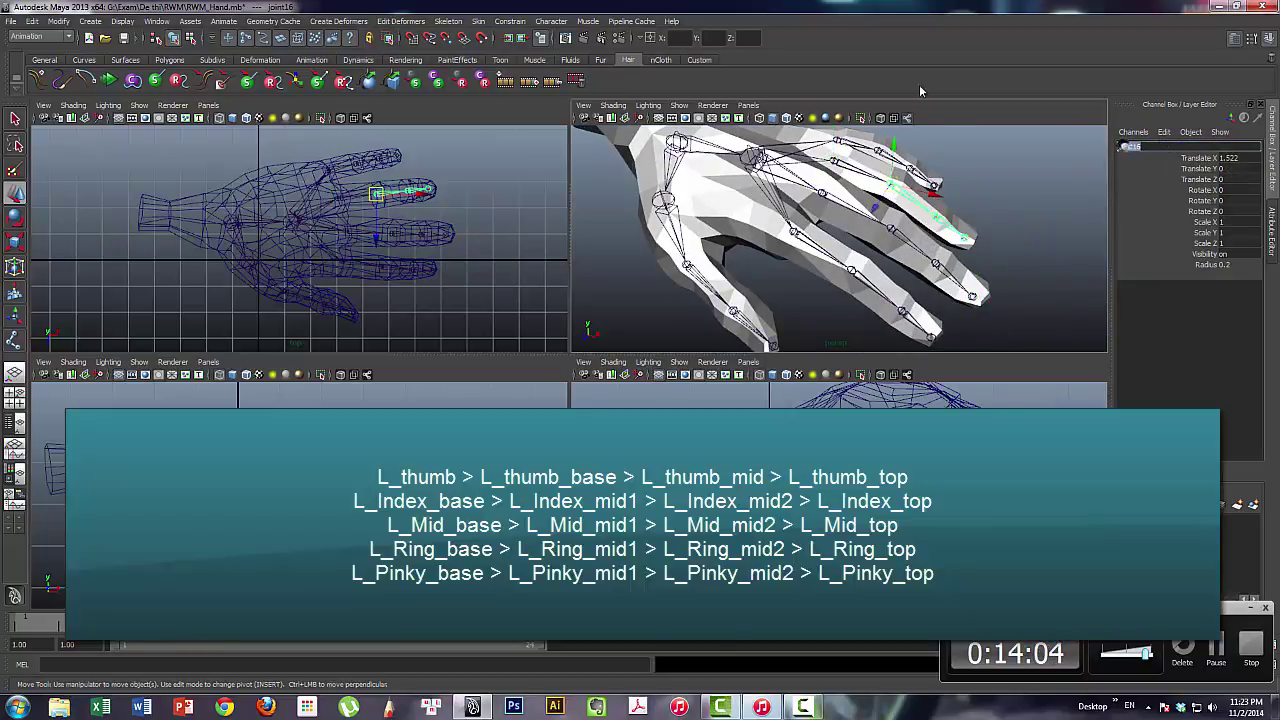
type("L_Ring_mid_1")
key("Return")
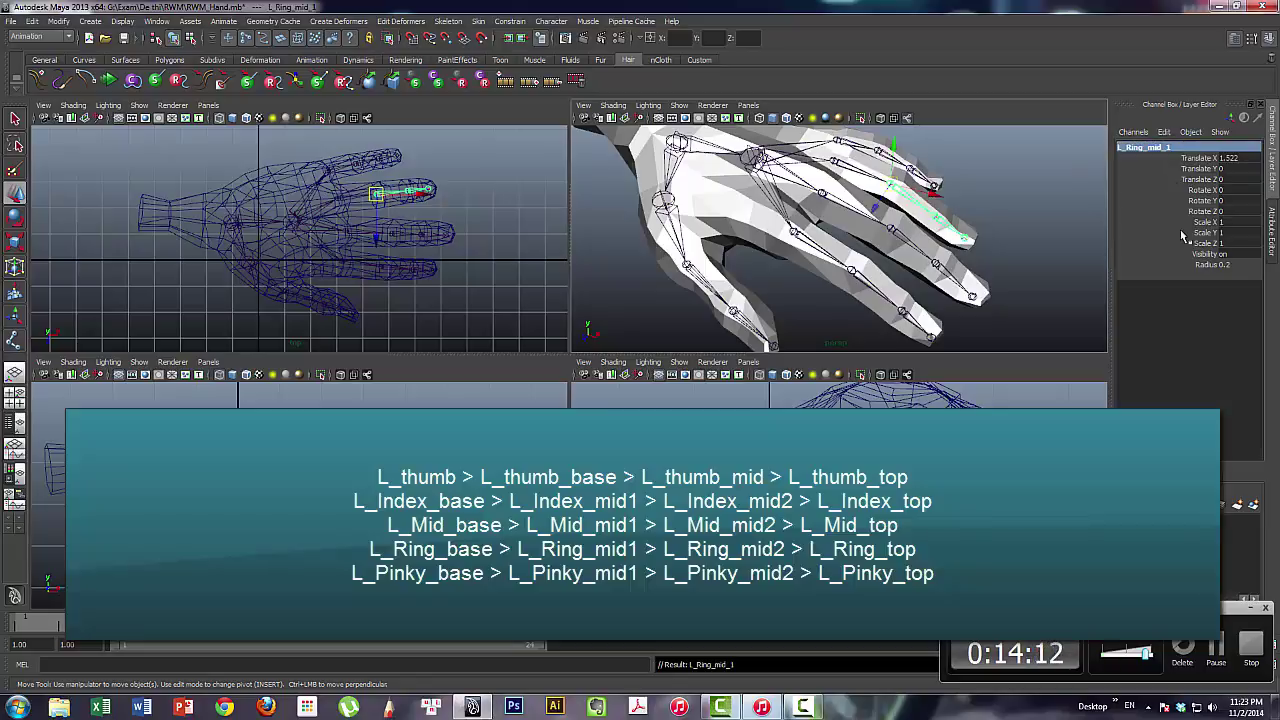
key("Down")
type("L_Ring_mid_2")
key("Return")
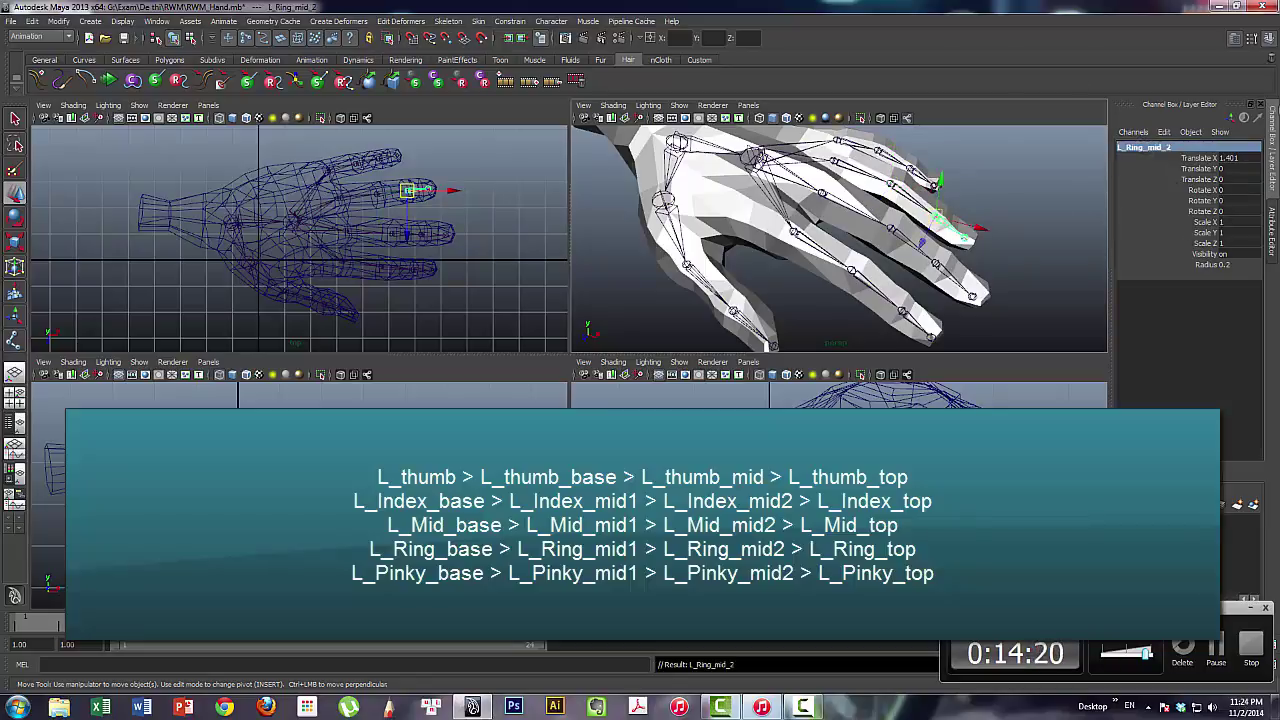
key("Down")
type("L_Ring_top")
key("Return")
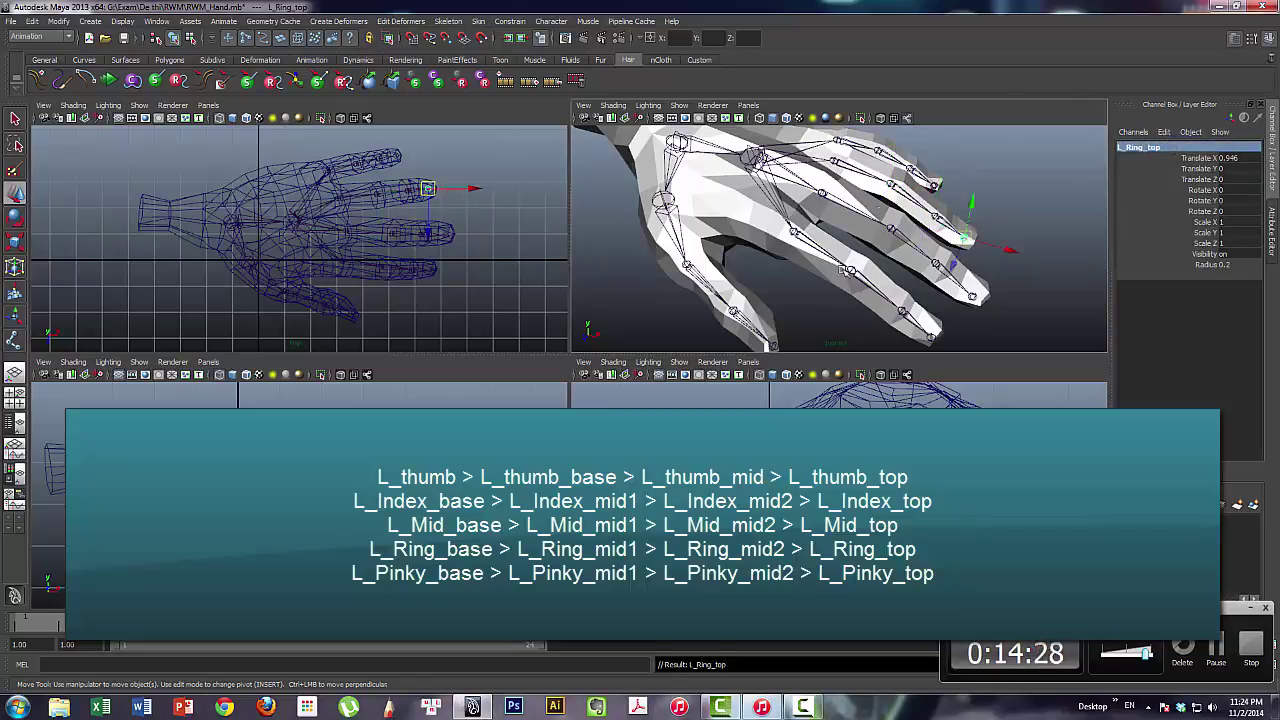
Rename the first pinky joints, including L_Pinky_base
left_click_drag(840, 240, 760, 200, "alt")
left_click(843, 203)
double_click(1135, 147)
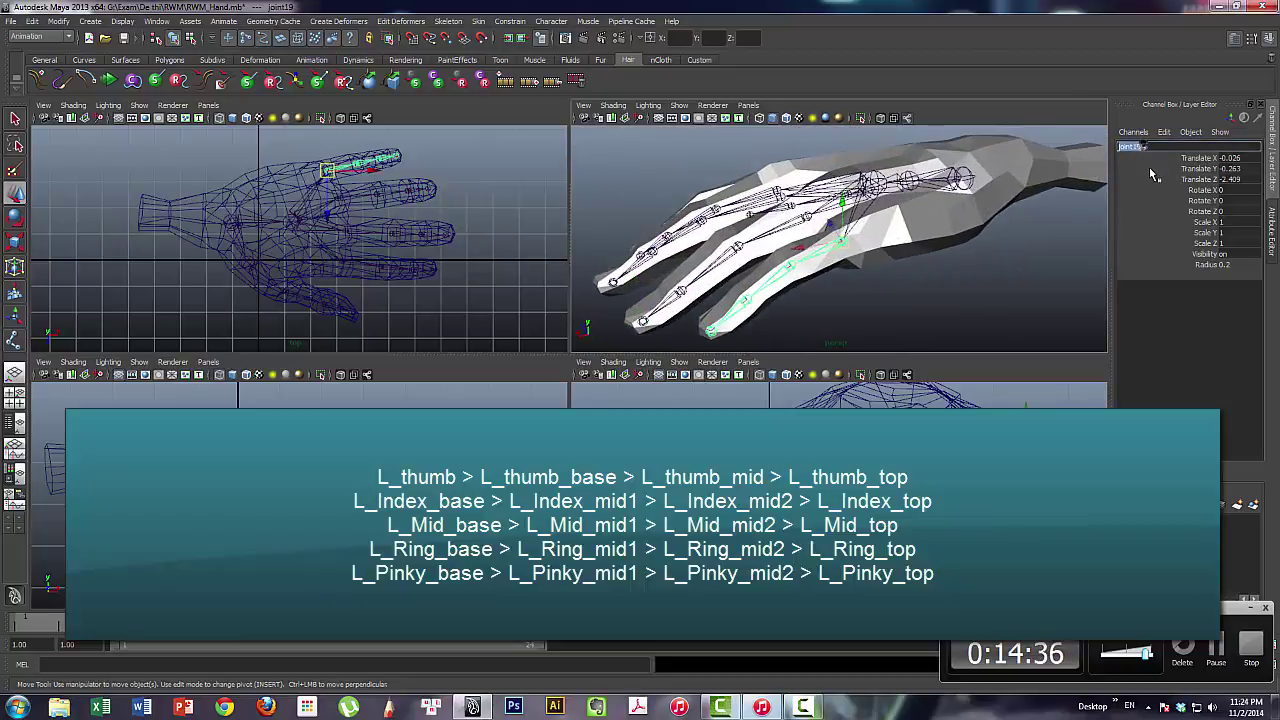
type("L_Pinky_base")
key("Return")
left_click_drag(1065, 232, 983, 241, "alt")
key("Down")
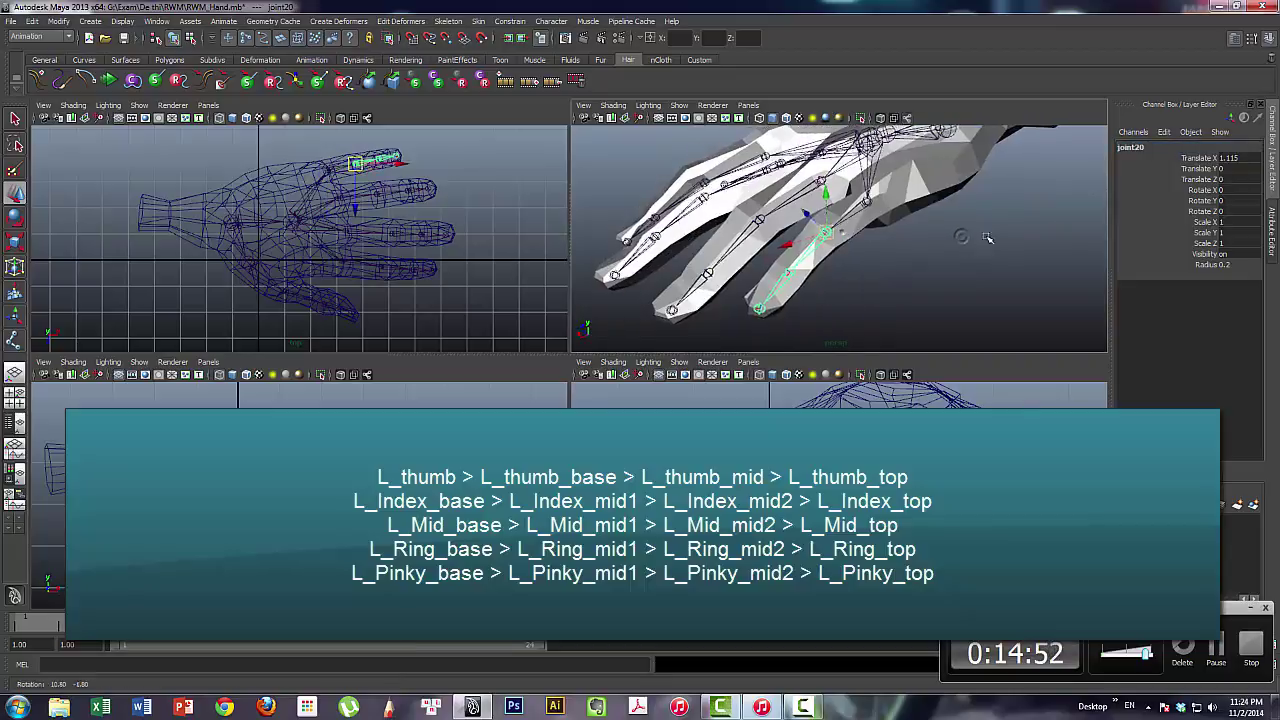
double_click(1140, 147)
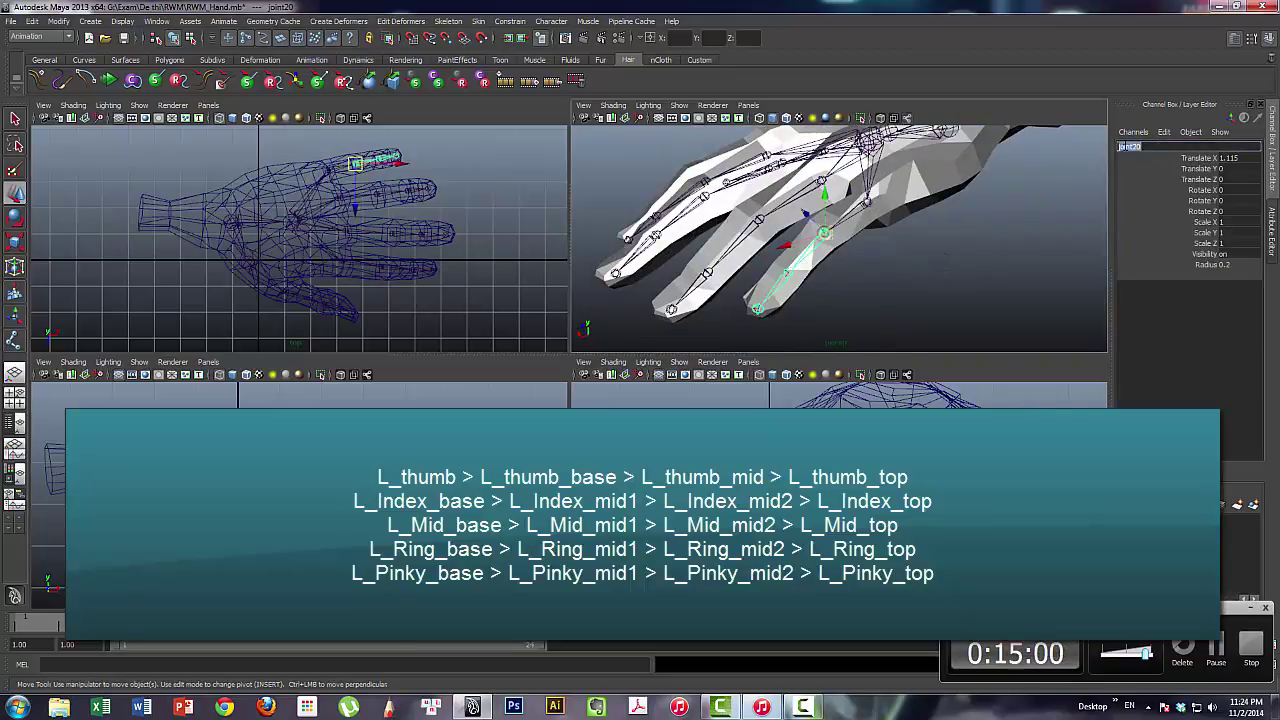
type("L_Pinky_base")
left_click(1163, 145)
key("Return")
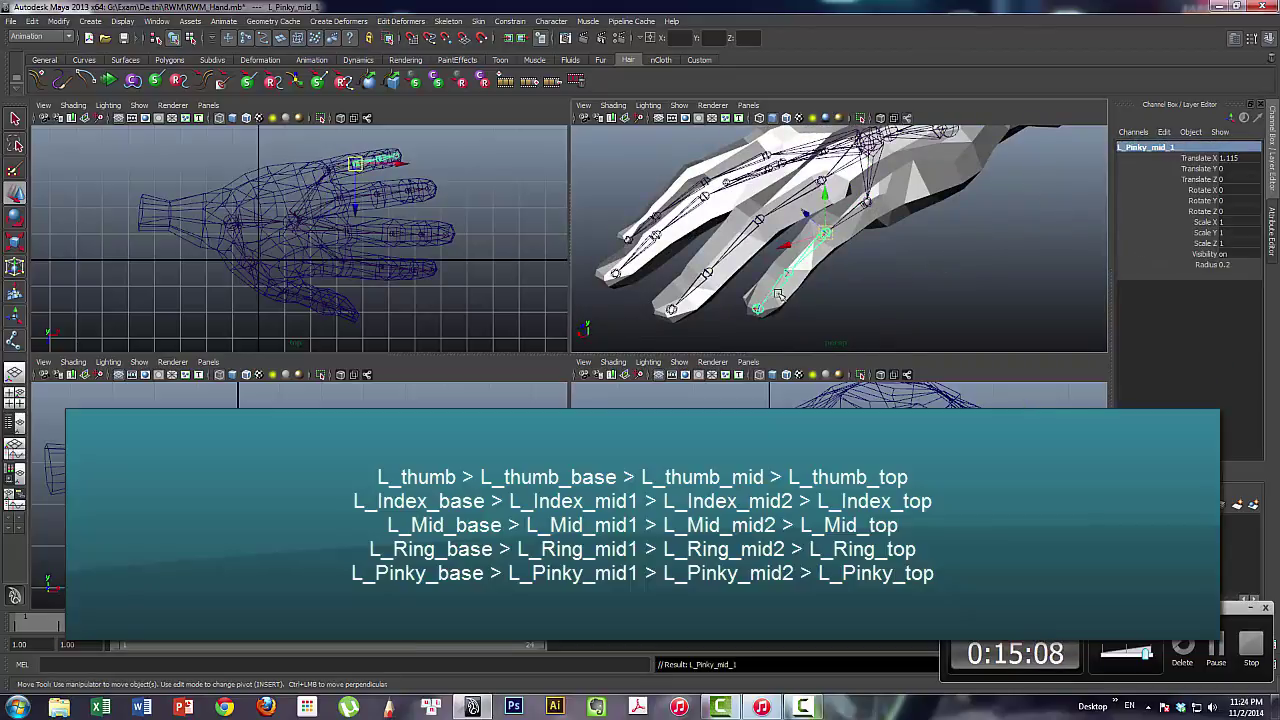
Name the remaining pinky joints, including L_Pinky_mid_1 and L_Pinky_top at the fingertip
key("Down")
double_click(1140, 147)
type("L_Pinky_base")
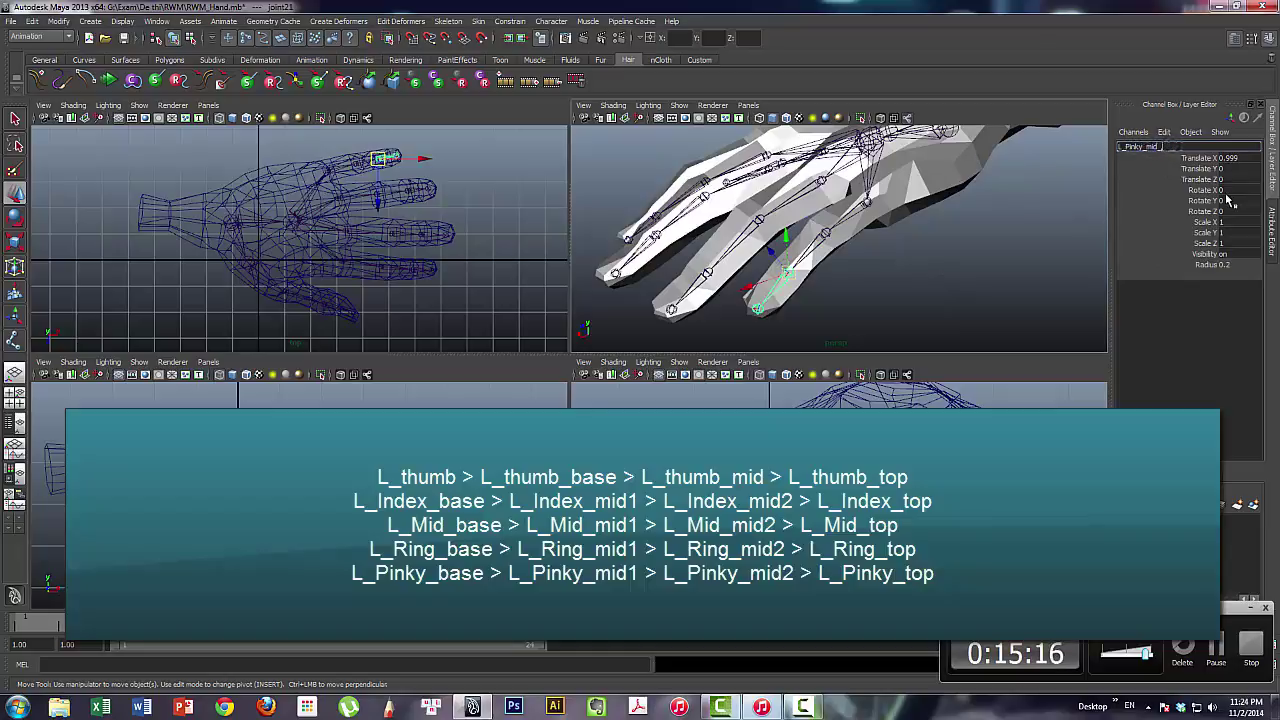
key("Return")
key("Down")
double_click(1142, 146)
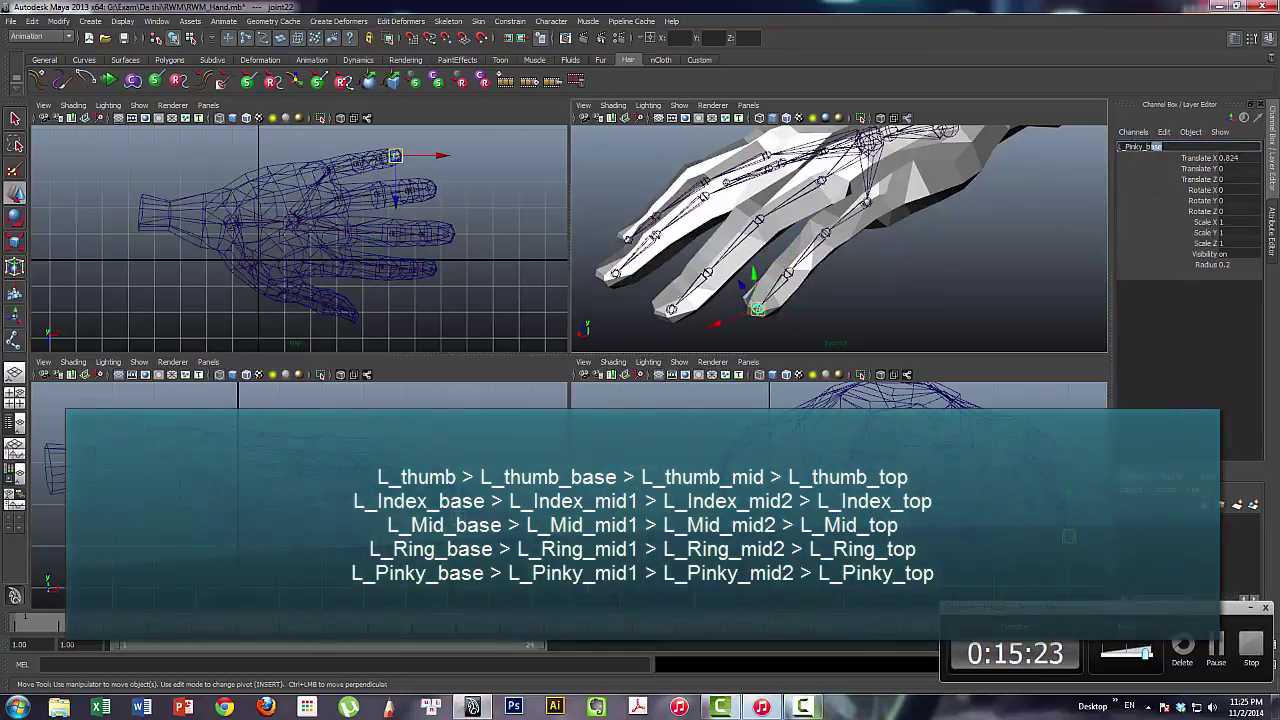
type("L_Pinky_top")
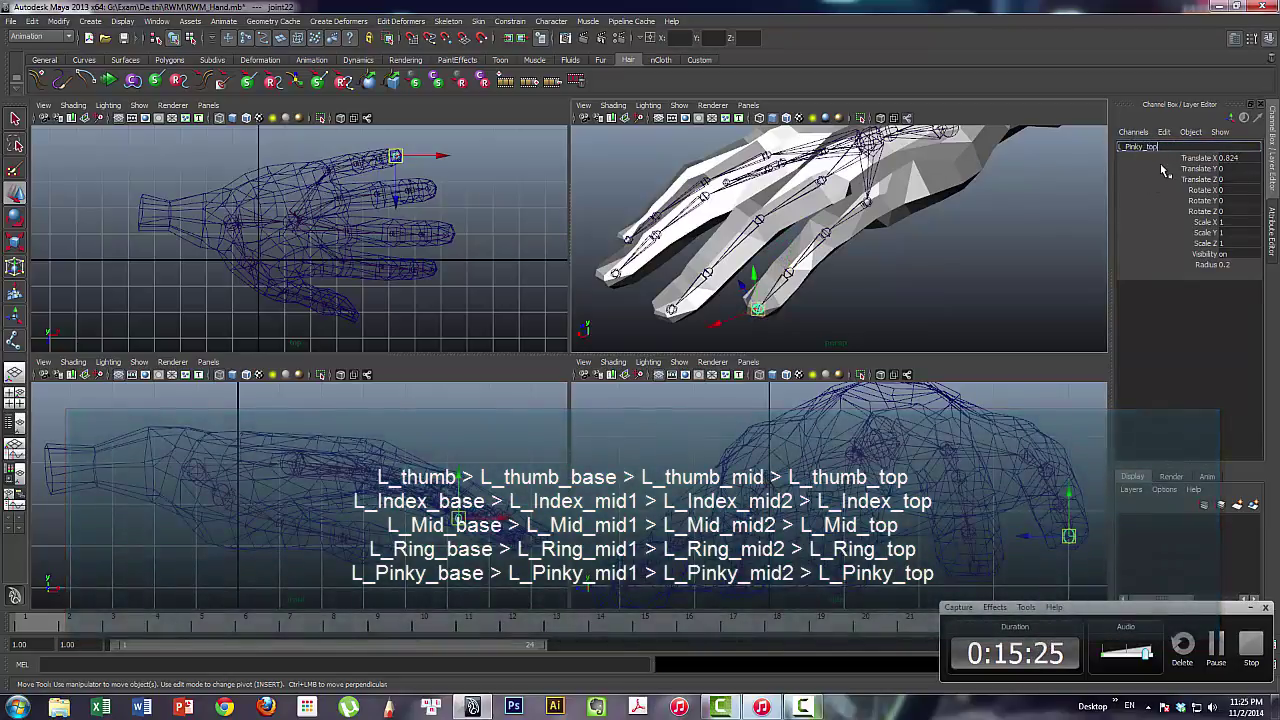
key("Return")
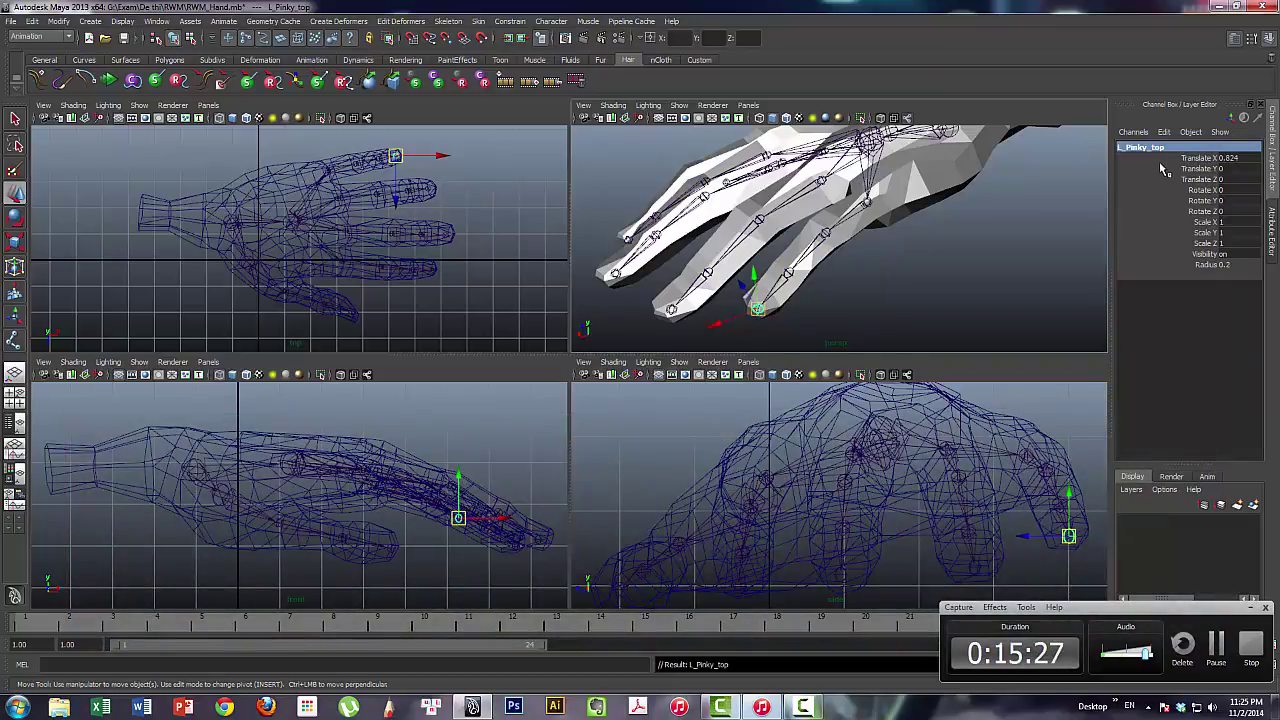
Orbit around the named skeleton, select the L_Hand root joint, then the hand mesh
left_click_drag(895, 215, 920, 208, "alt")
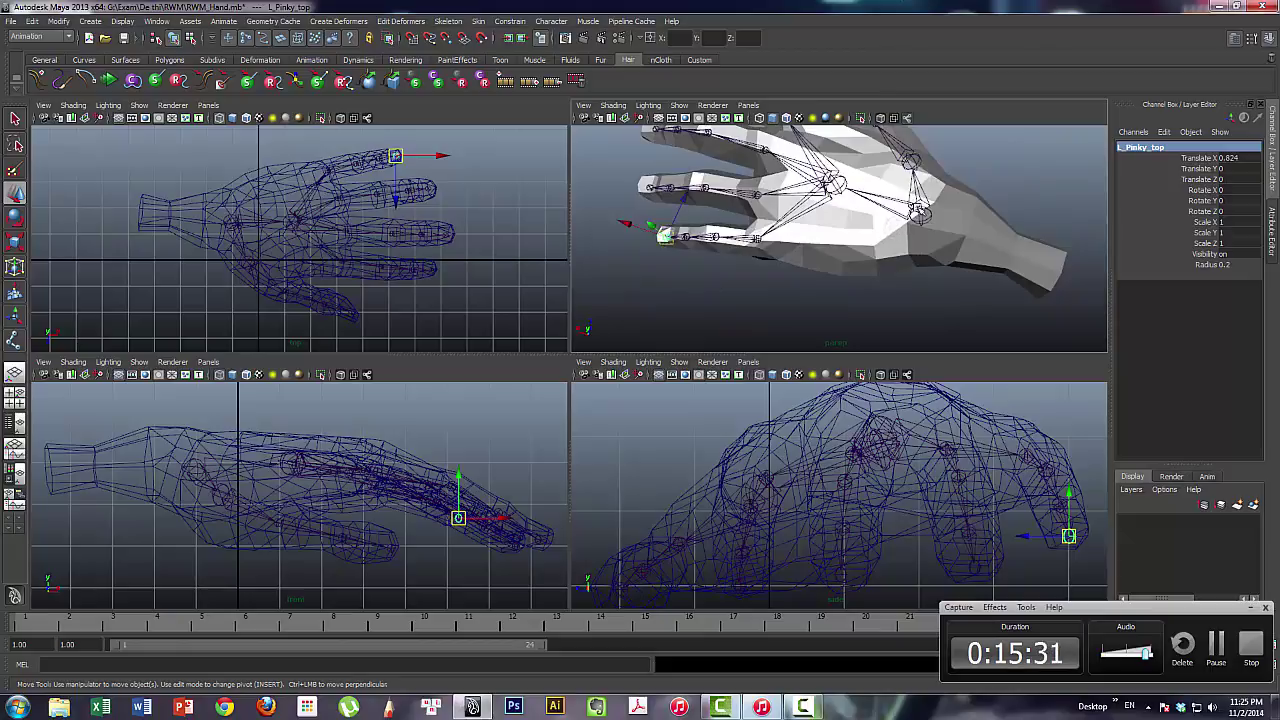
left_click(935, 233)
mouse_move(954, 255)
left_mouse_down("alt")
mouse_move(824, 172)
mouse_move(903, 252)
mouse_move(957, 235)
left_mouse_up("alt")
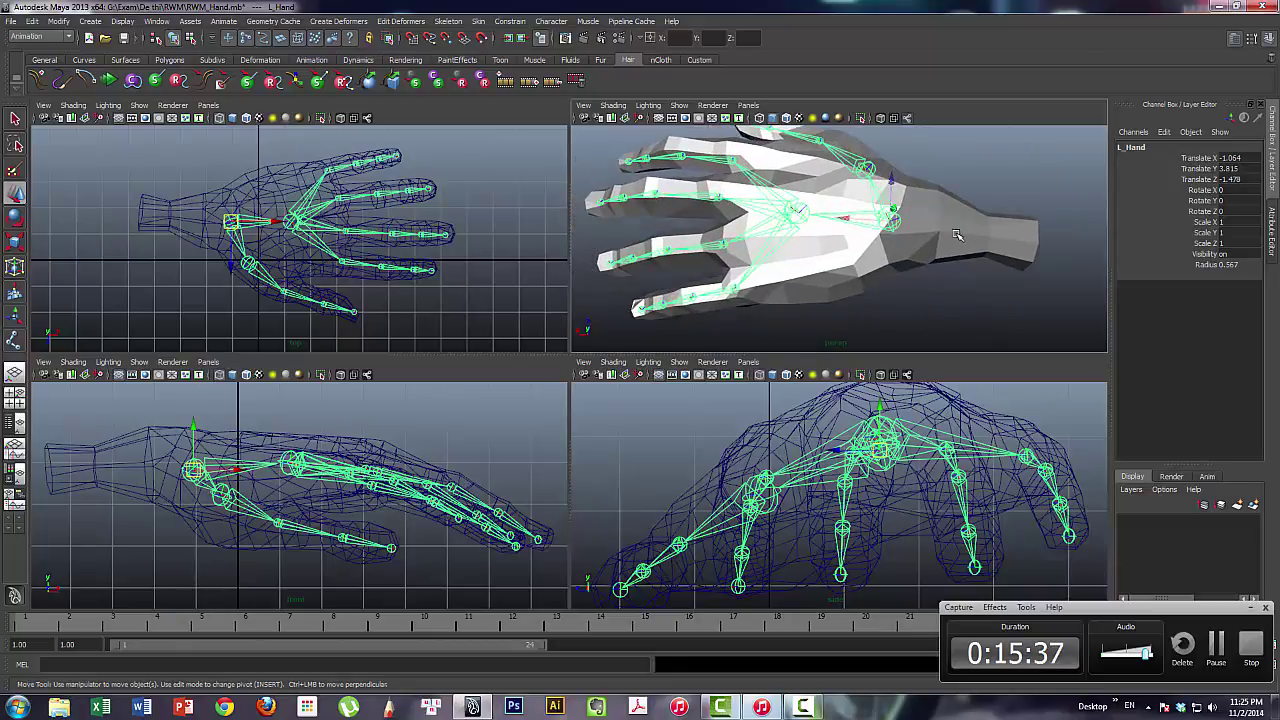
left_click(950, 232)
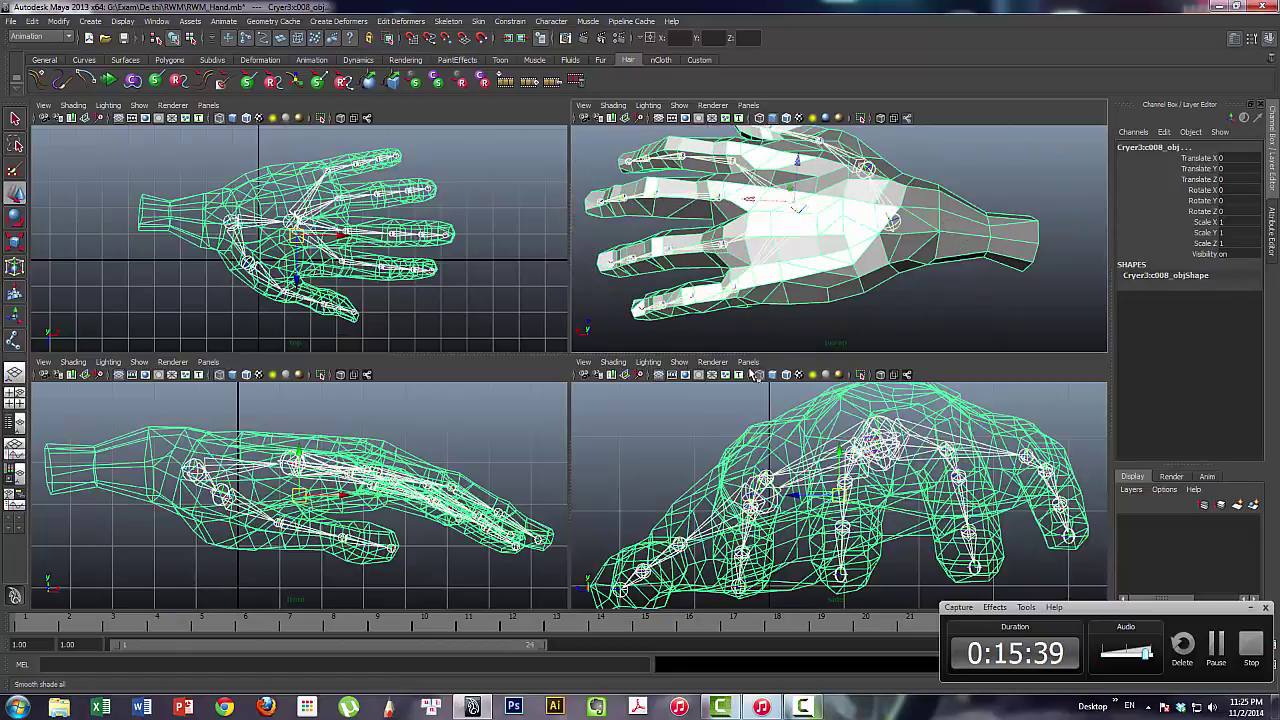
left_click_drag(944, 304, 927, 232, "alt")
Apply Skin > Bind Skin > Smooth Bind with max influences 5, creating skinCluster1
left_click(478, 21)
mouse_move(500, 40)
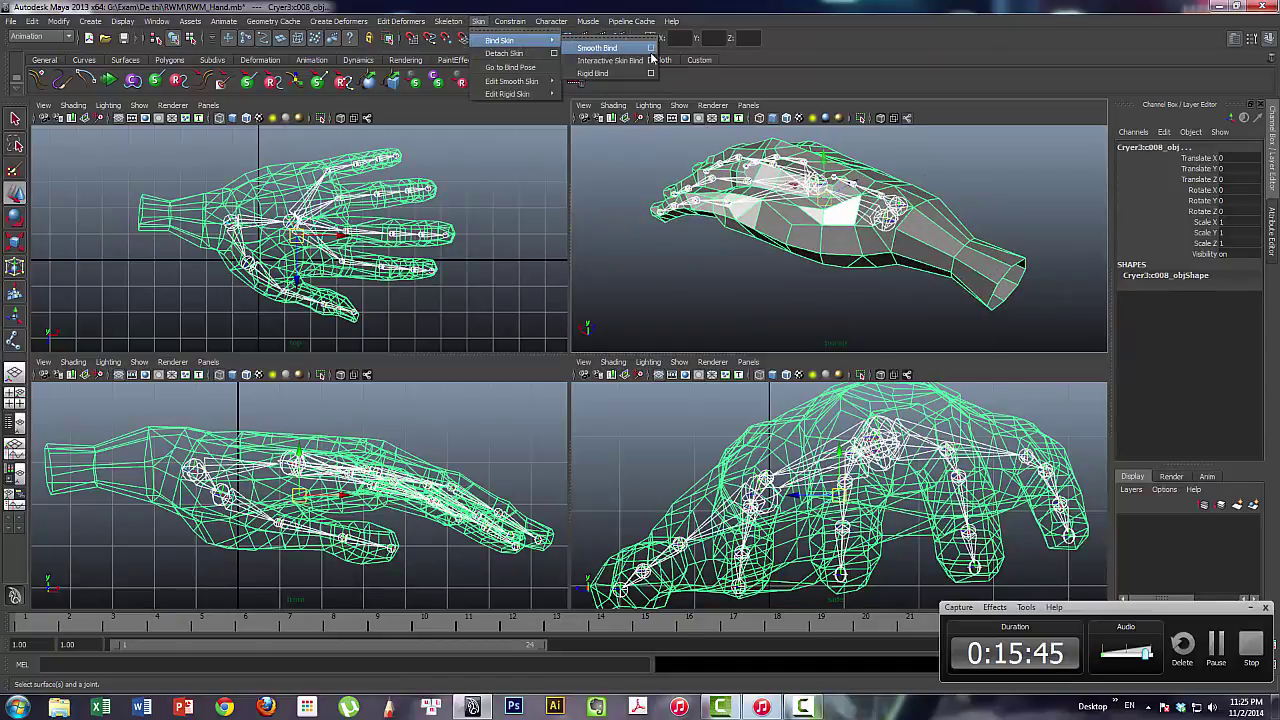
left_click(651, 48)
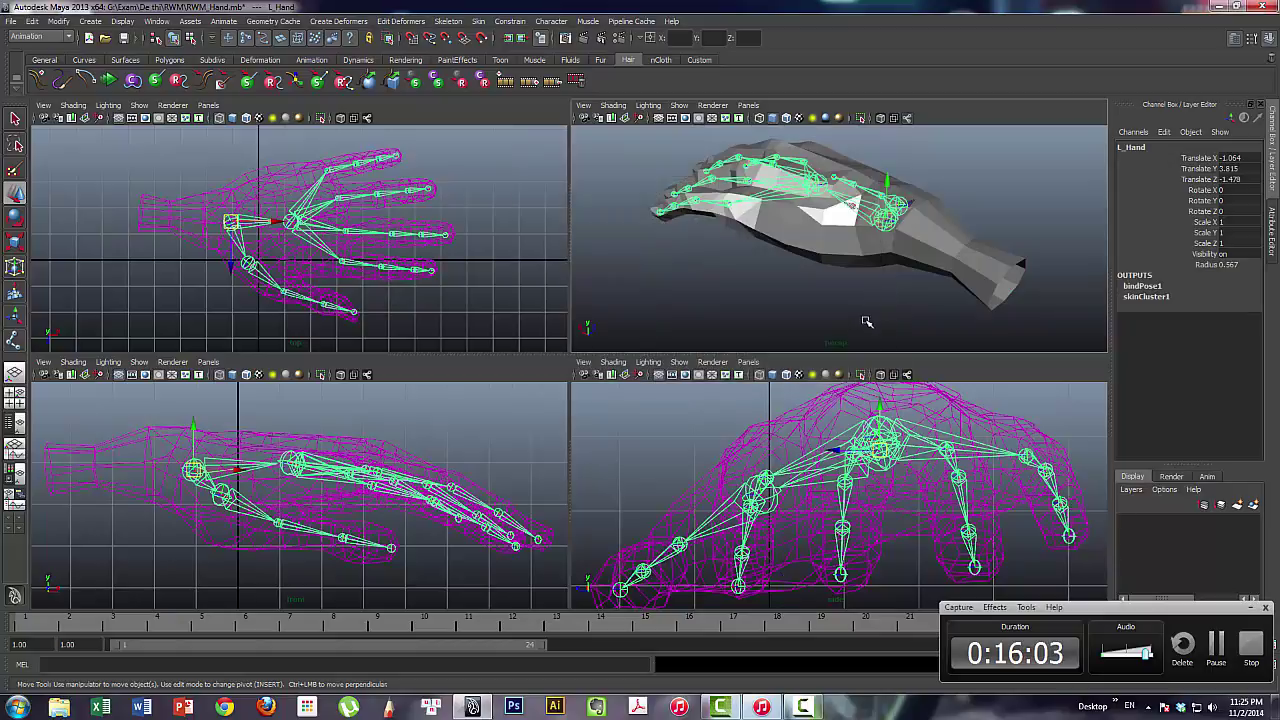
left_click(840, 326)
Maximize the perspective view, rotate L_Index_mid_2 to curl the index finger, then undo
left_click(878, 228)
mouse_move(818, 261)
left_mouse_down("alt")
mouse_move(850, 241)
mouse_move(900, 267)
mouse_move(876, 257)
mouse_move(757, 367)
left_mouse_up("alt")
key("space")
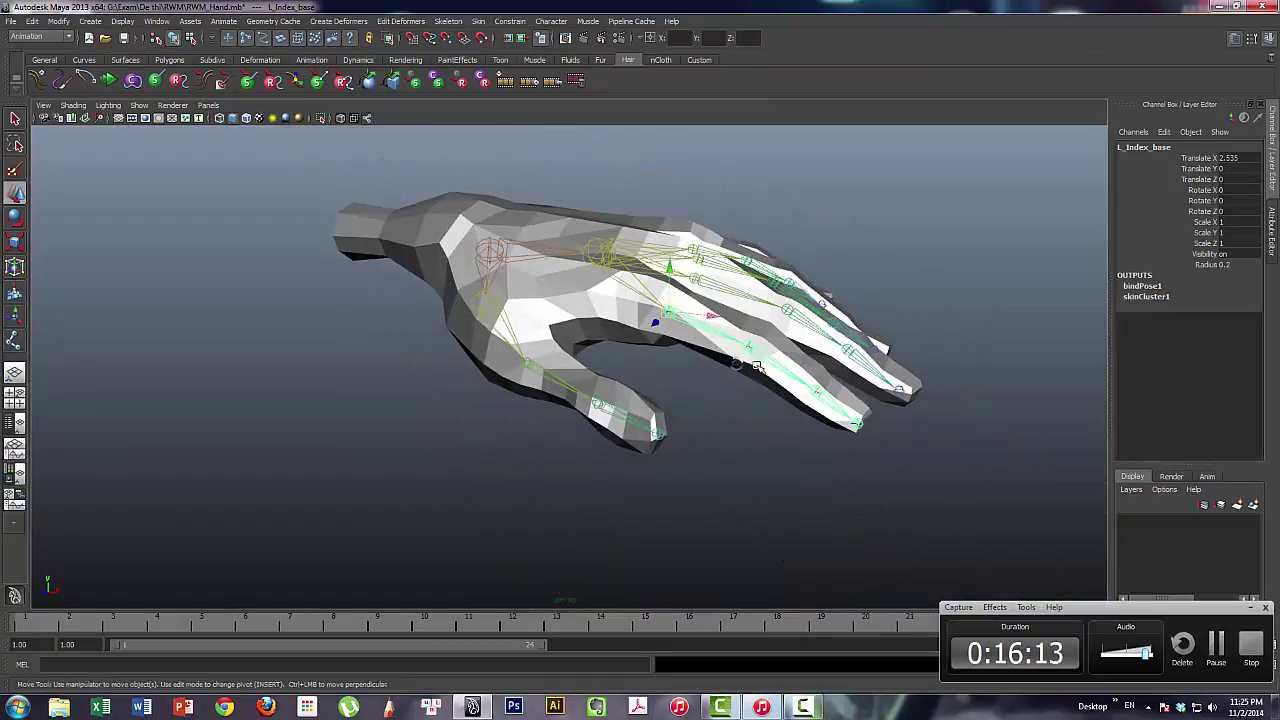
left_click(749, 344)
left_click(813, 390)
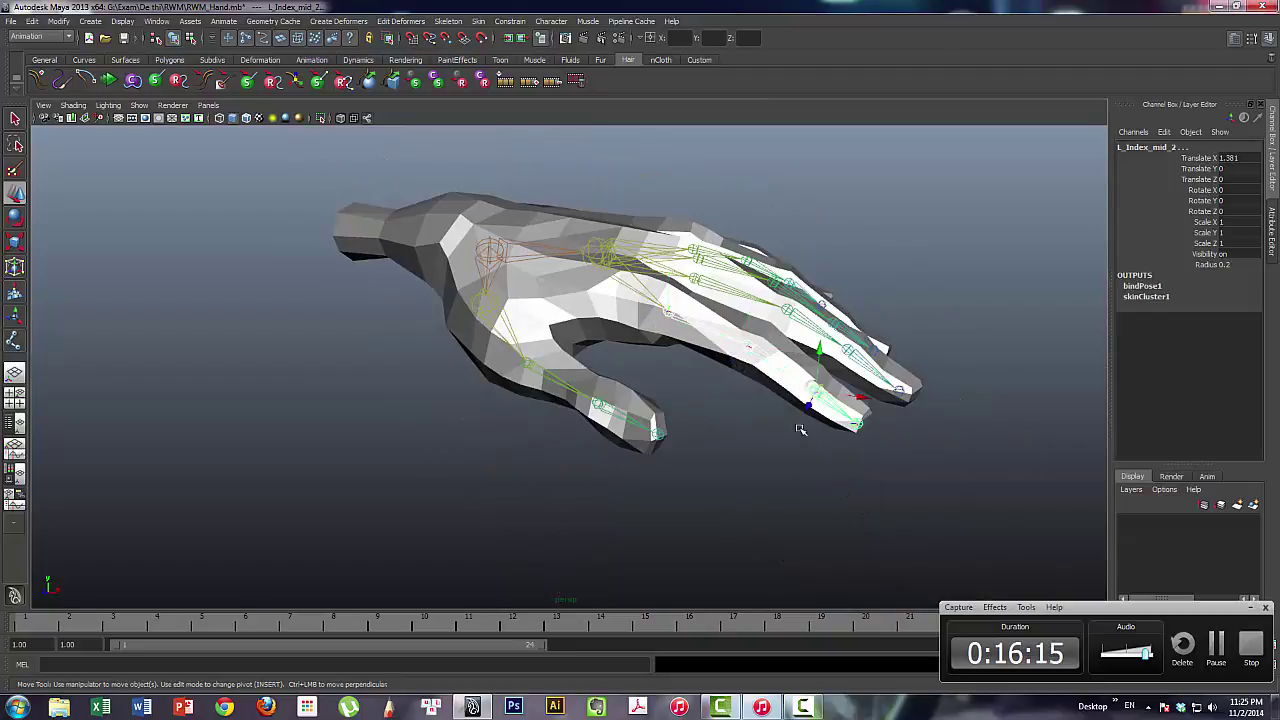
key("e")
mouse_move(790, 408)
left_mouse_down("alt")
mouse_move(748, 432)
mouse_move(769, 494)
mouse_move(777, 449)
mouse_move(770, 483)
left_mouse_up("alt")
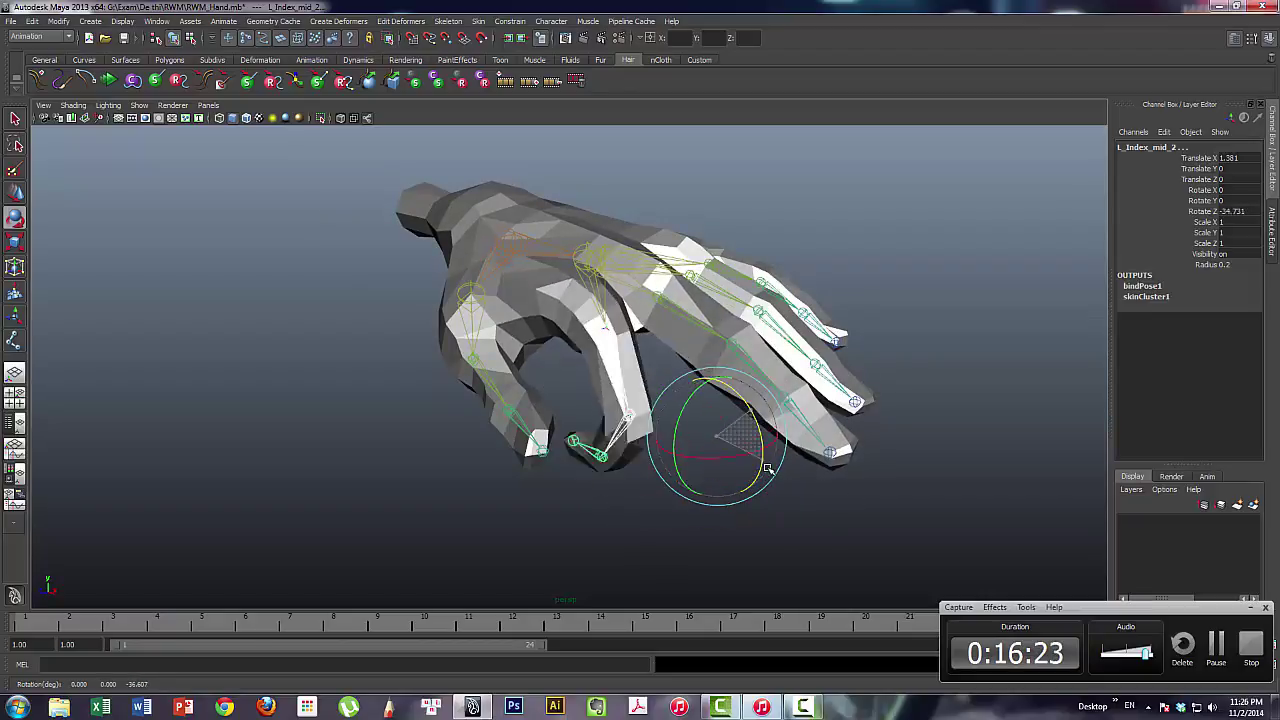
key("ctrl+z")
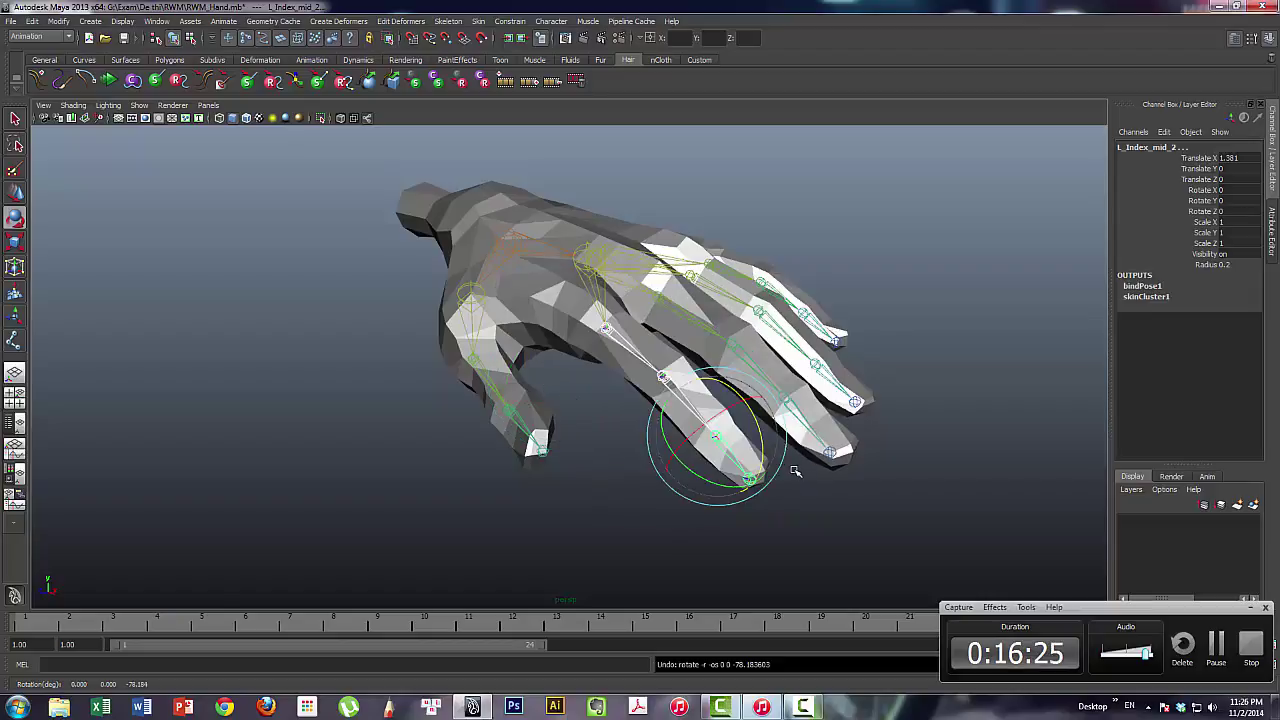
Orbit to a side view of the straightened hand and deselect the joint
mouse_move(795, 471)
left_mouse_down("alt")
mouse_move(823, 443)
mouse_move(797, 428)
left_mouse_up("alt")
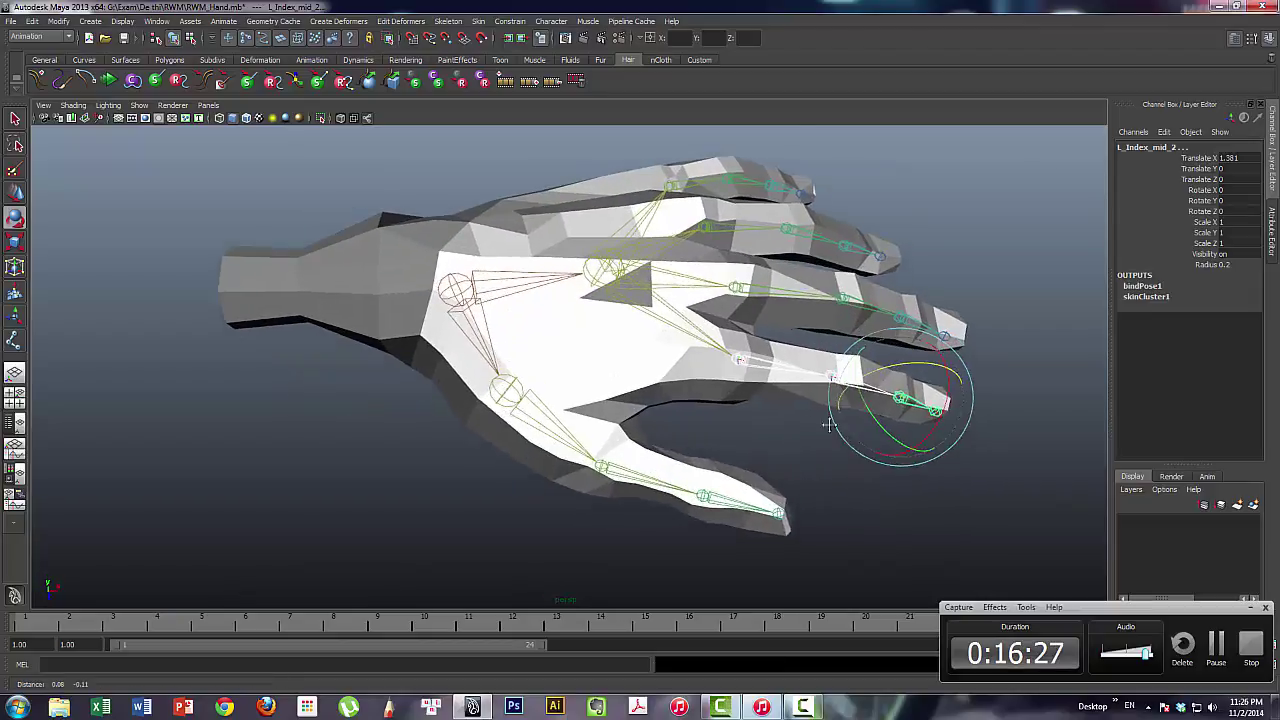
left_click_drag(872, 486, 800, 432, "alt")
right_click_drag(800, 432, 785, 437, "alt")
mouse_move(785, 437)
left_mouse_down("alt")
mouse_move(748, 394)
mouse_move(771, 423)
mouse_move(753, 401)
mouse_move(749, 466)
mouse_move(757, 449)
mouse_move(689, 446)
mouse_move(603, 454)
mouse_move(563, 474)
mouse_move(620, 437)
mouse_move(734, 491)
mouse_move(838, 446)
left_mouse_up("alt")
left_click(853, 441)
Maximize the top view of the hand and show the Curves shelf
left_click_drag(887, 395, 840, 374, "alt")
key("space")
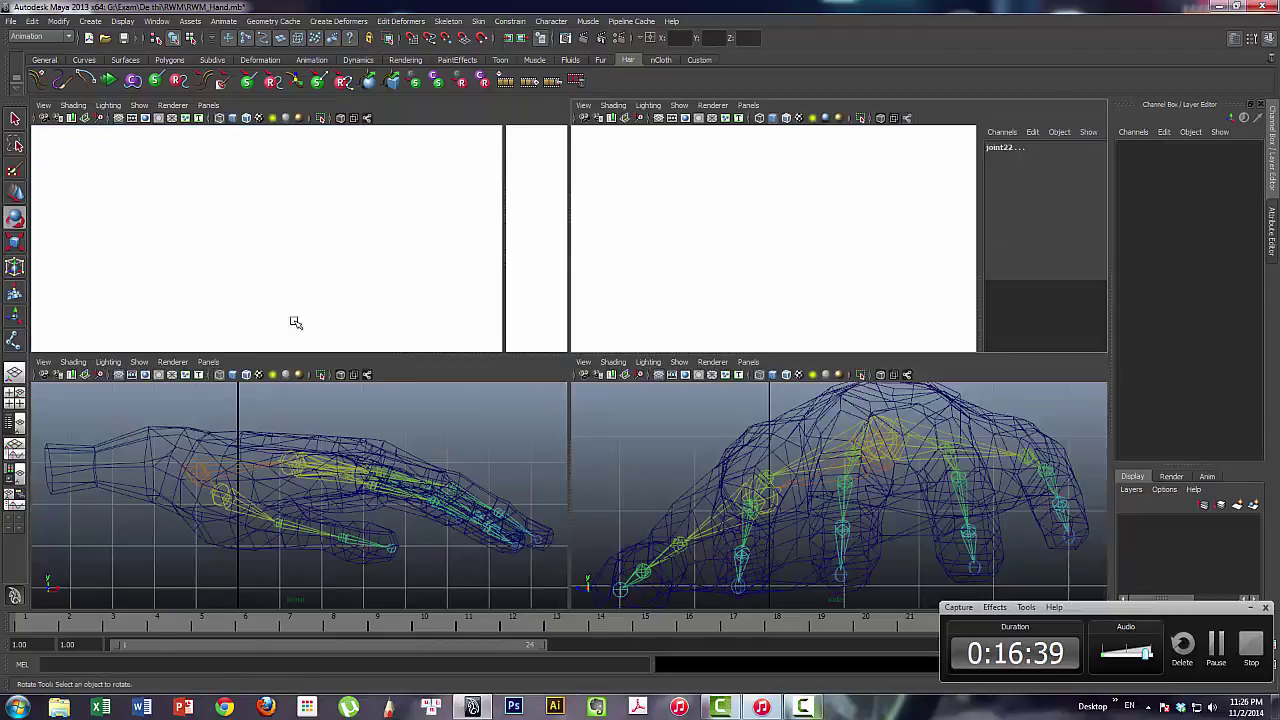
key("space")
mouse_move(424, 283)
left_mouse_down("alt")
mouse_move(594, 346)
mouse_move(566, 297)
mouse_move(671, 377)
left_mouse_up("alt")
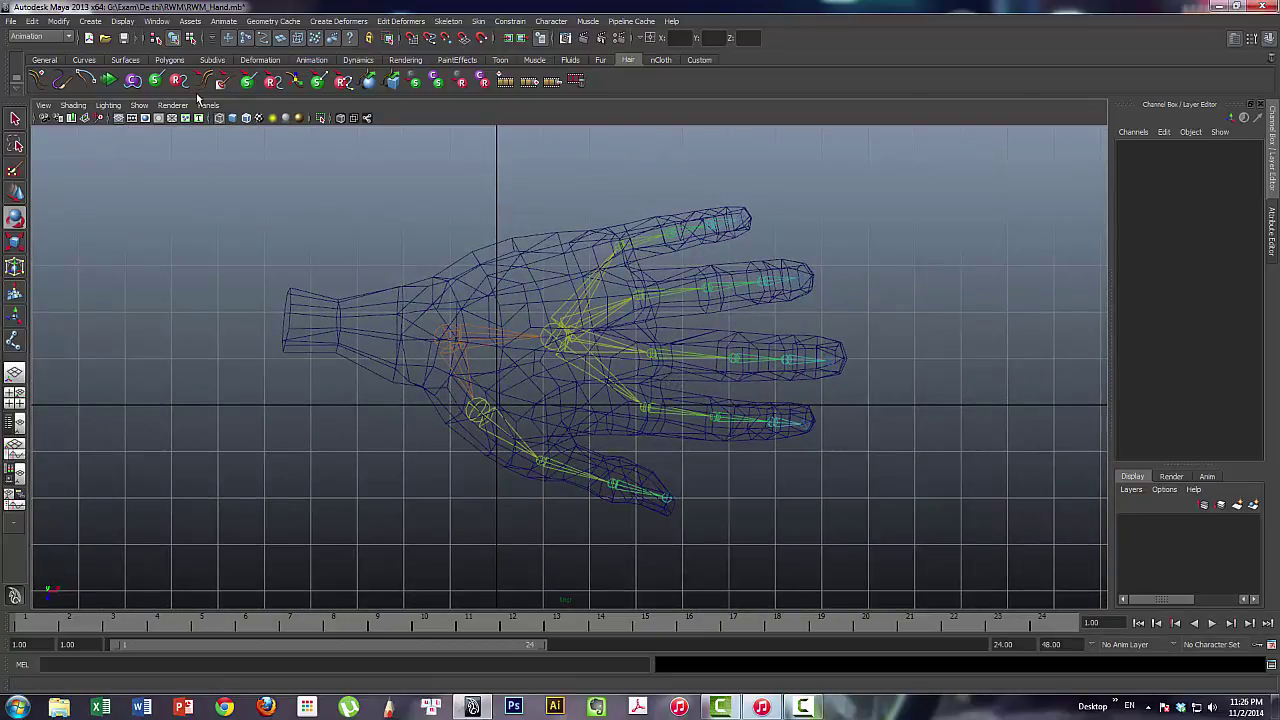
left_click(102, 57)
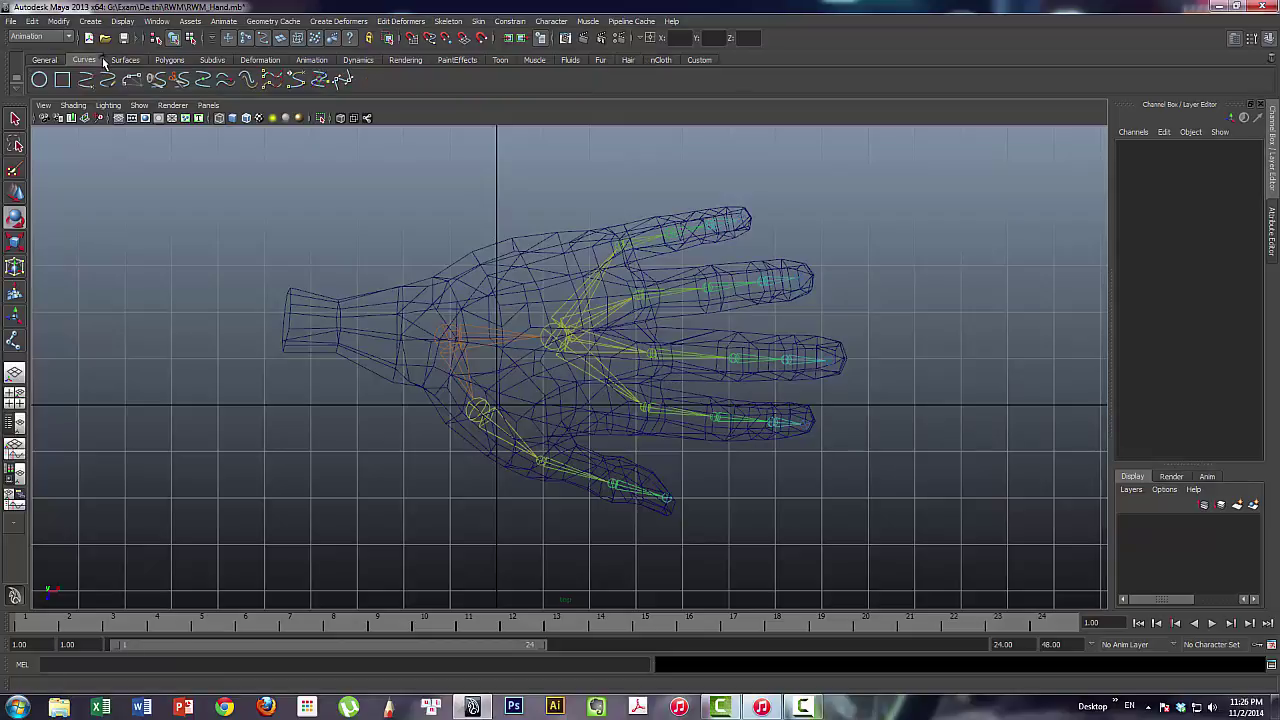
Draw a NURBS circle beside the fingertips and start selecting its control vertices
left_click(39, 86)
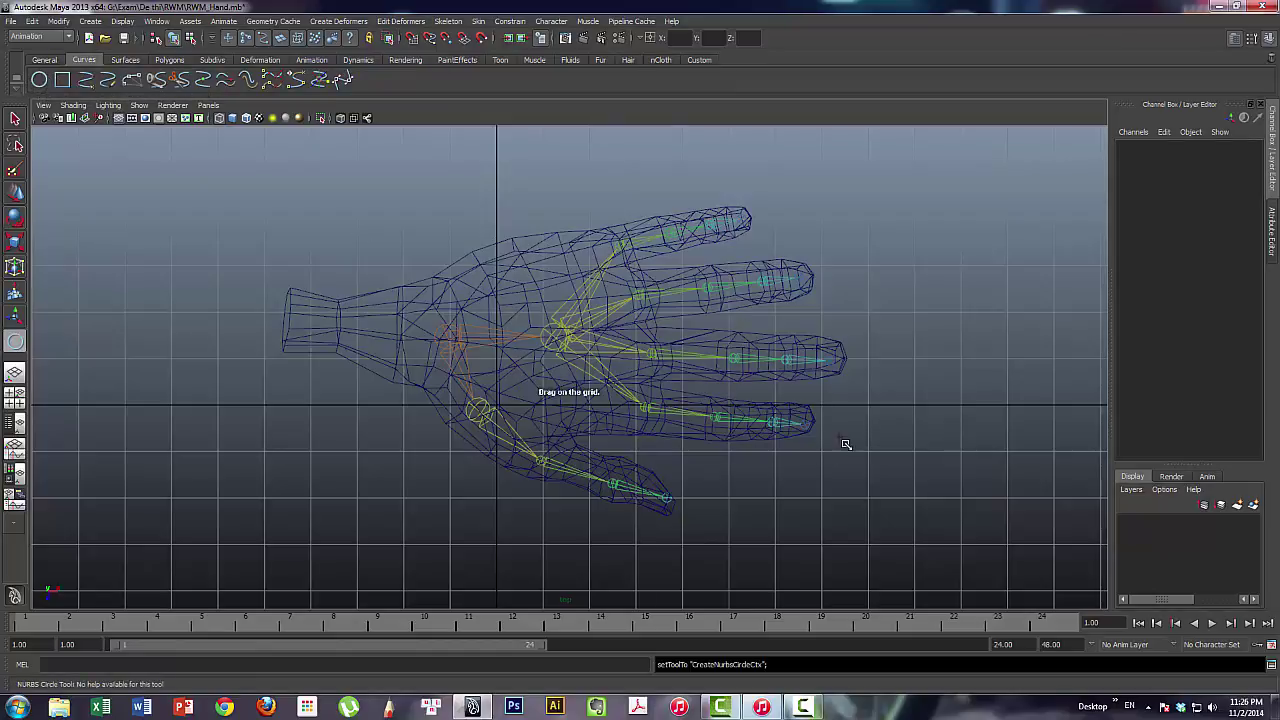
left_click_drag(877, 406, 899, 424)
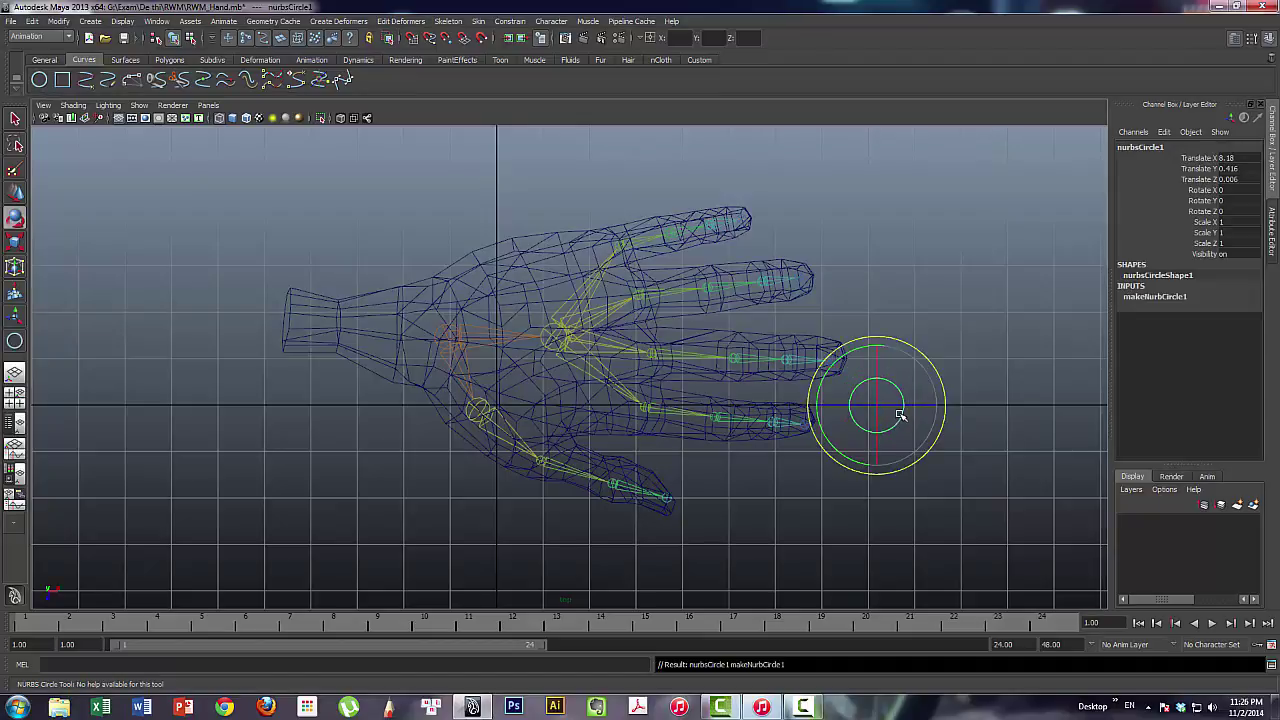
right_click_drag(903, 410, 796, 390)
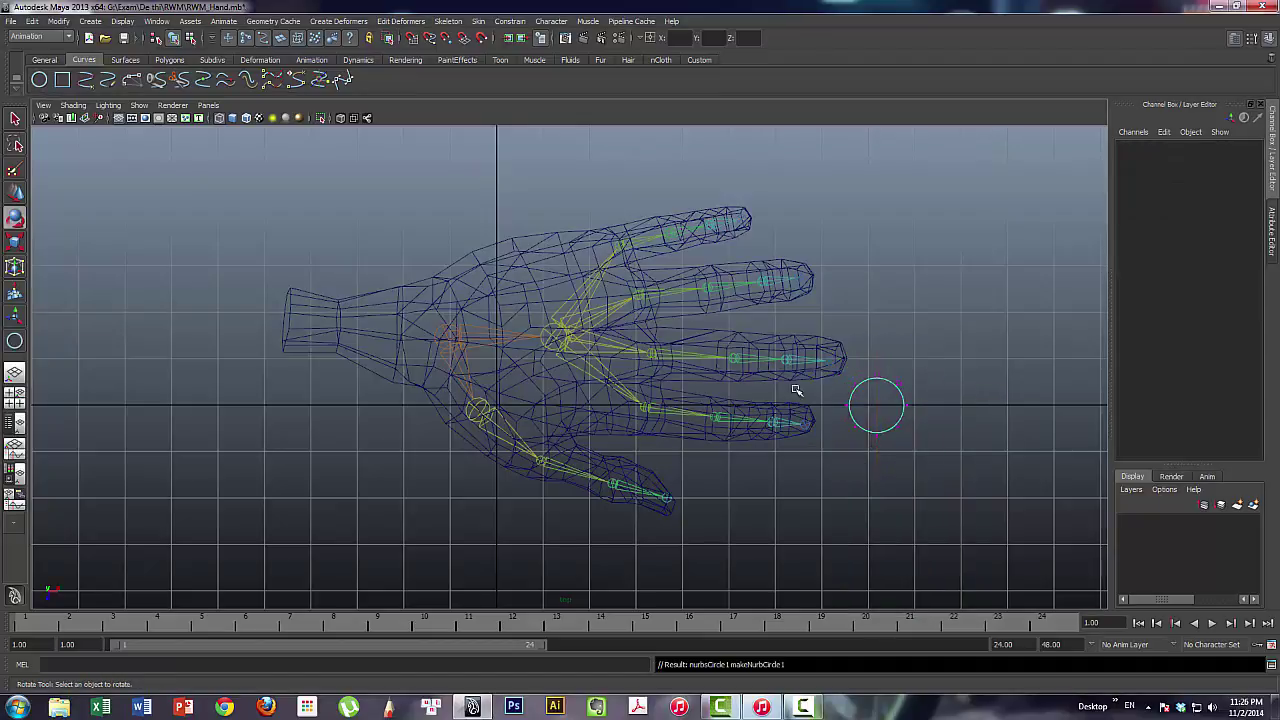
left_click(854, 384)
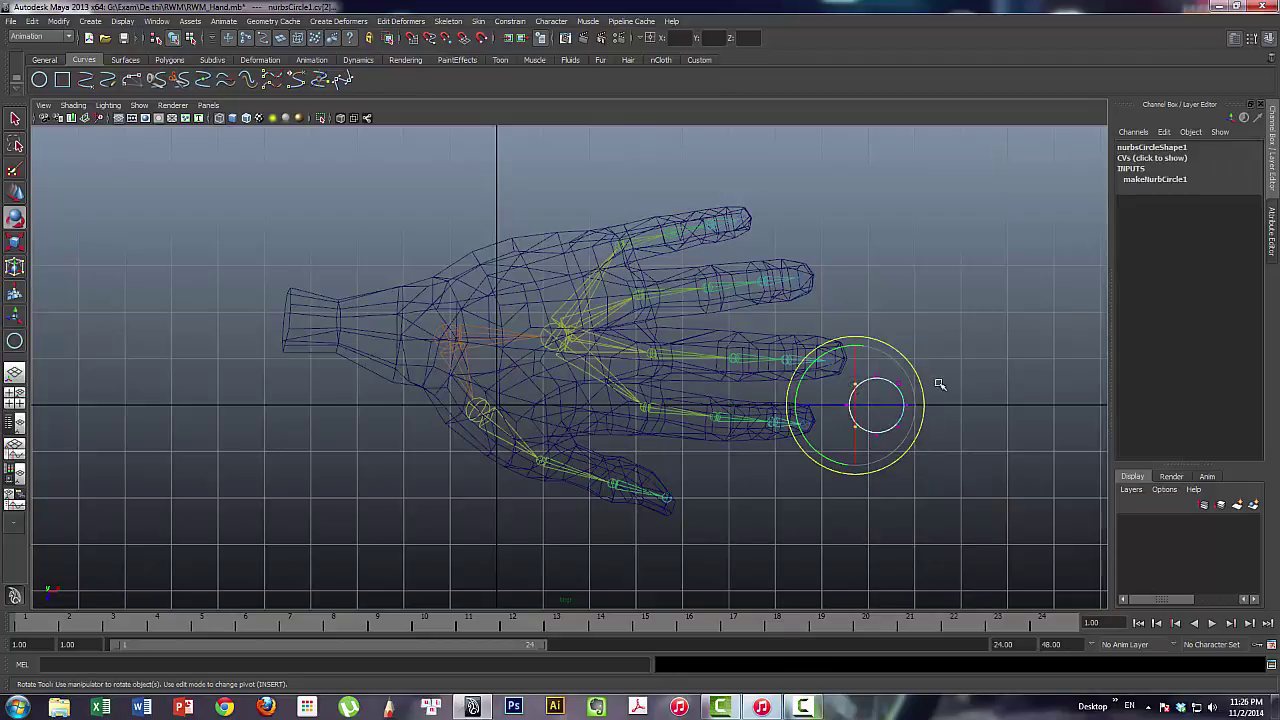
left_click_drag(894, 449, 989, 383)
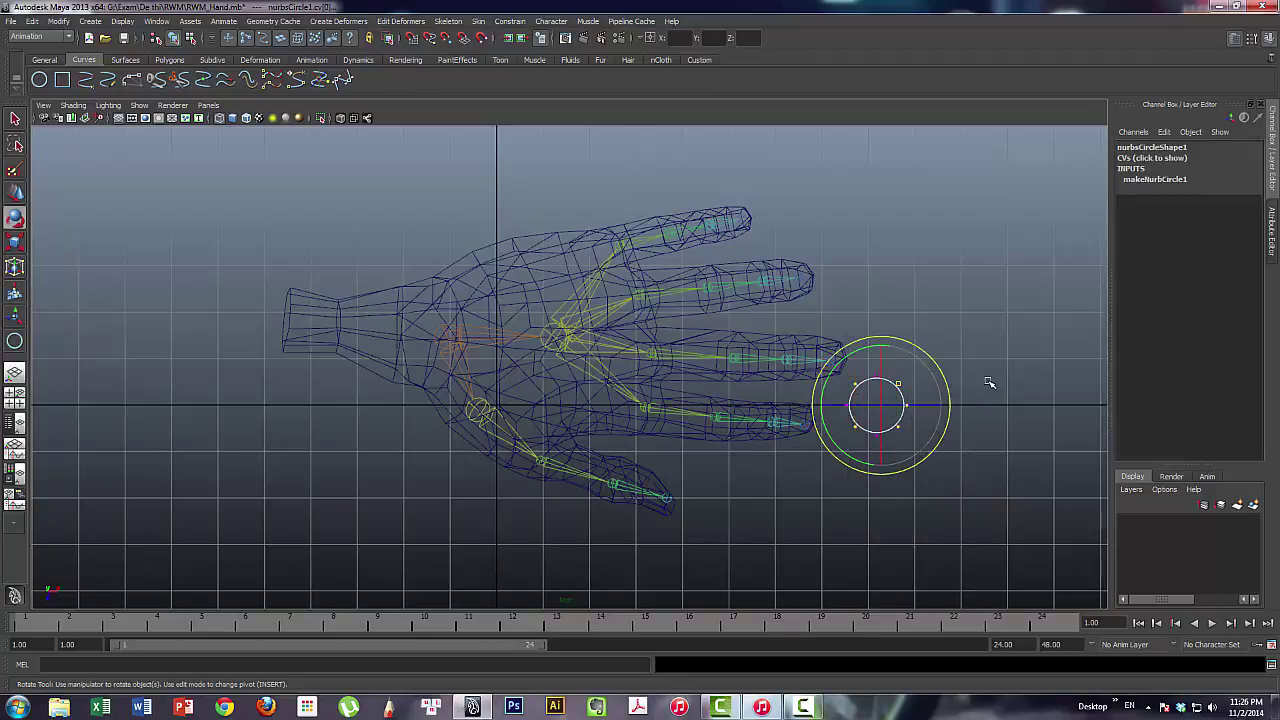
left_click(988, 374)
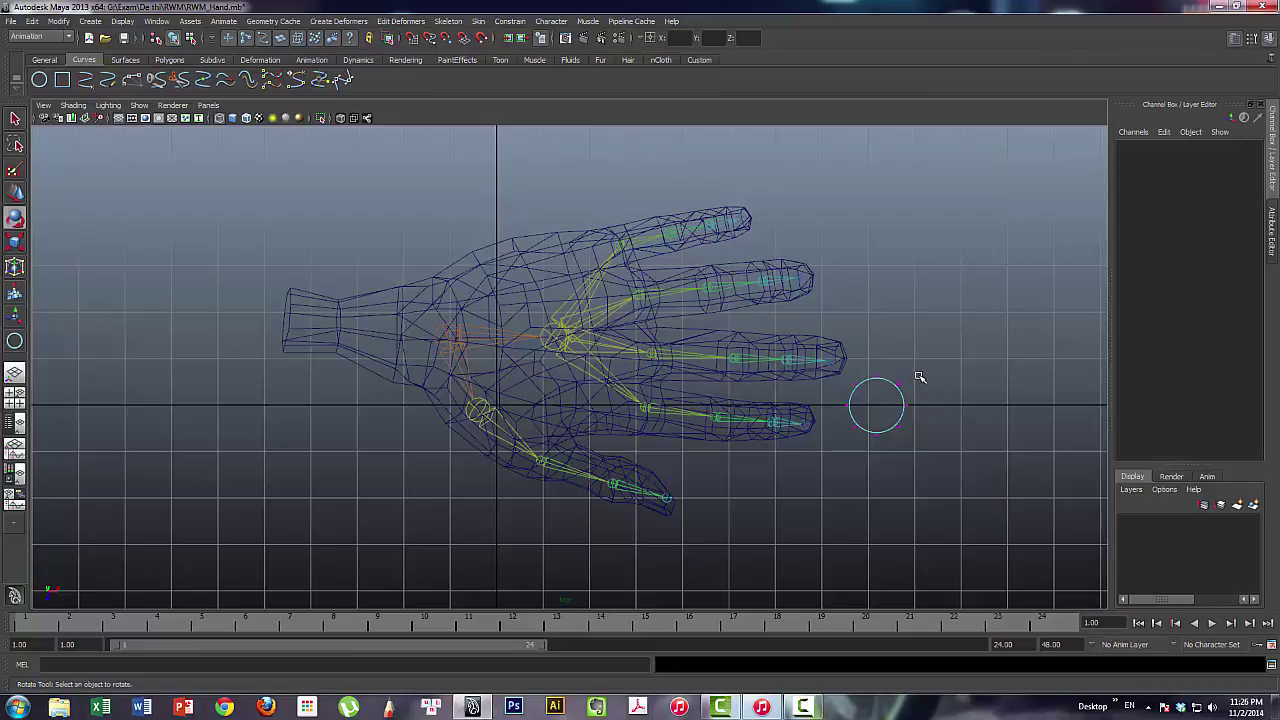
left_click_drag(908, 376, 851, 395)
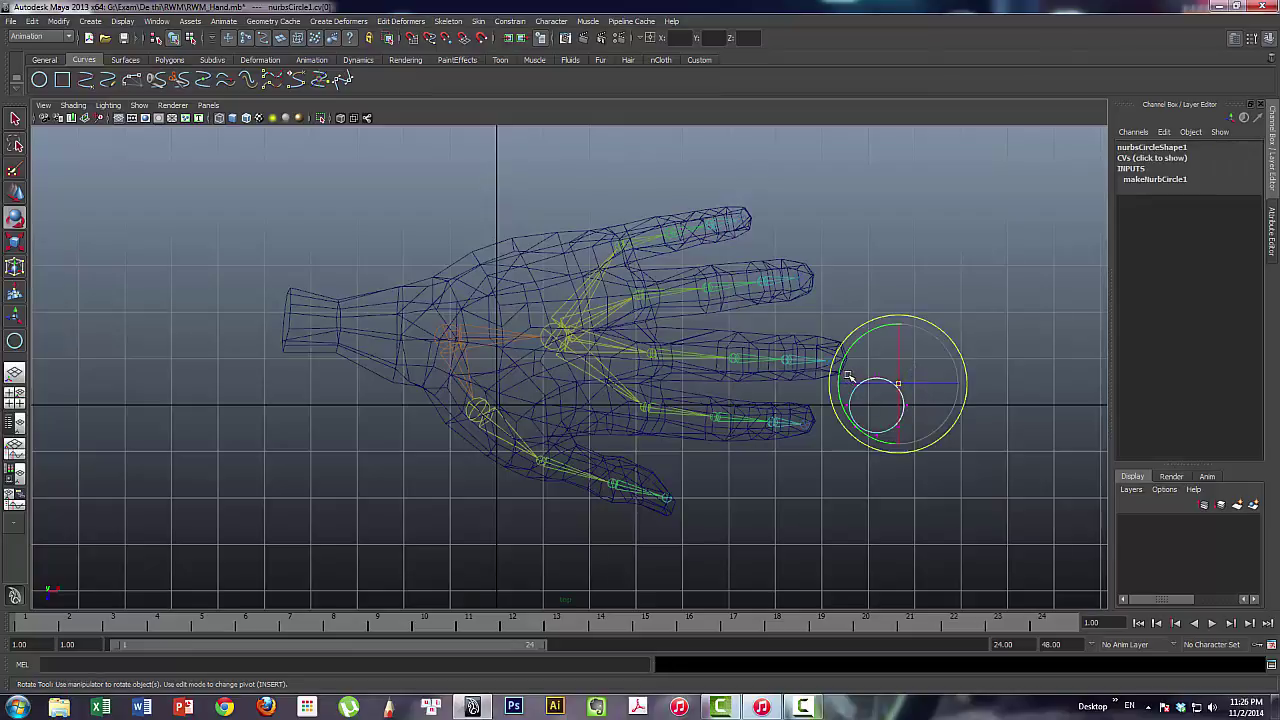
Scale alternate CVs inward into a diamond shape and return the circle to Object Mode
key("q")
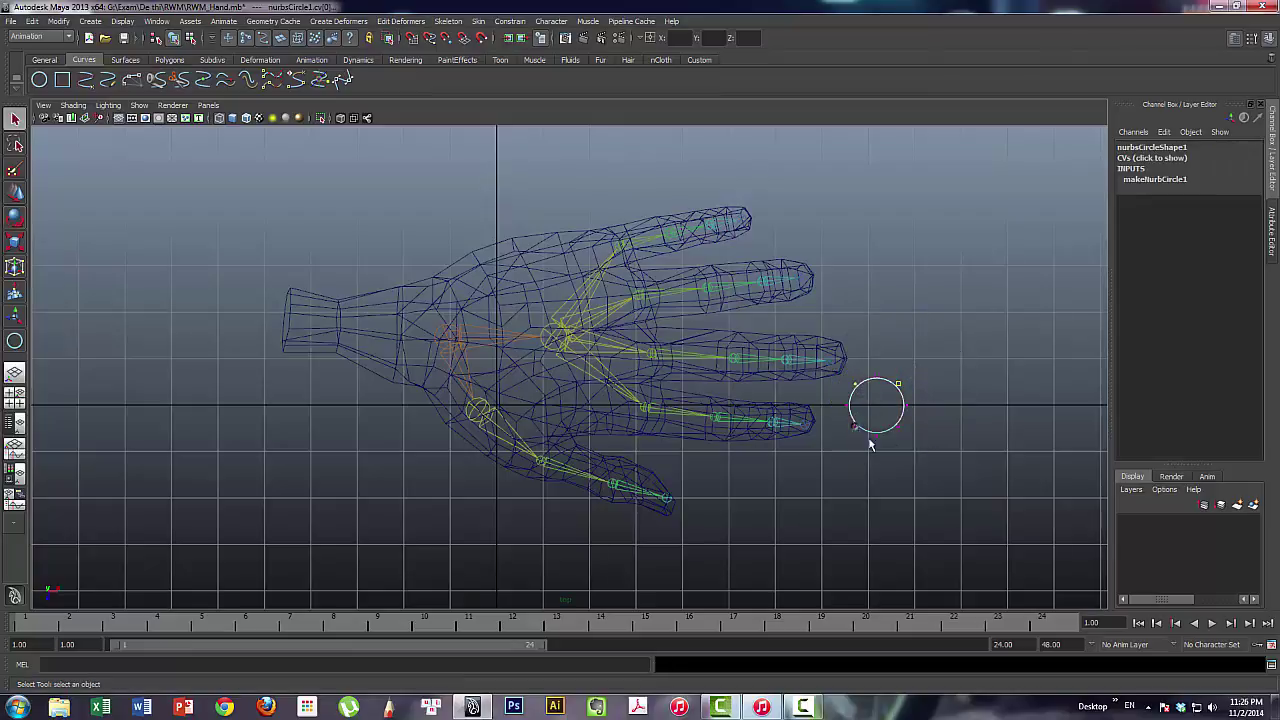
left_click_drag(870, 445, 894, 420)
key("r")
mouse_move(899, 417)
left_mouse_down()
mouse_move(862, 418)
mouse_move(913, 390)
mouse_move(866, 414)
left_mouse_up()
key("q")
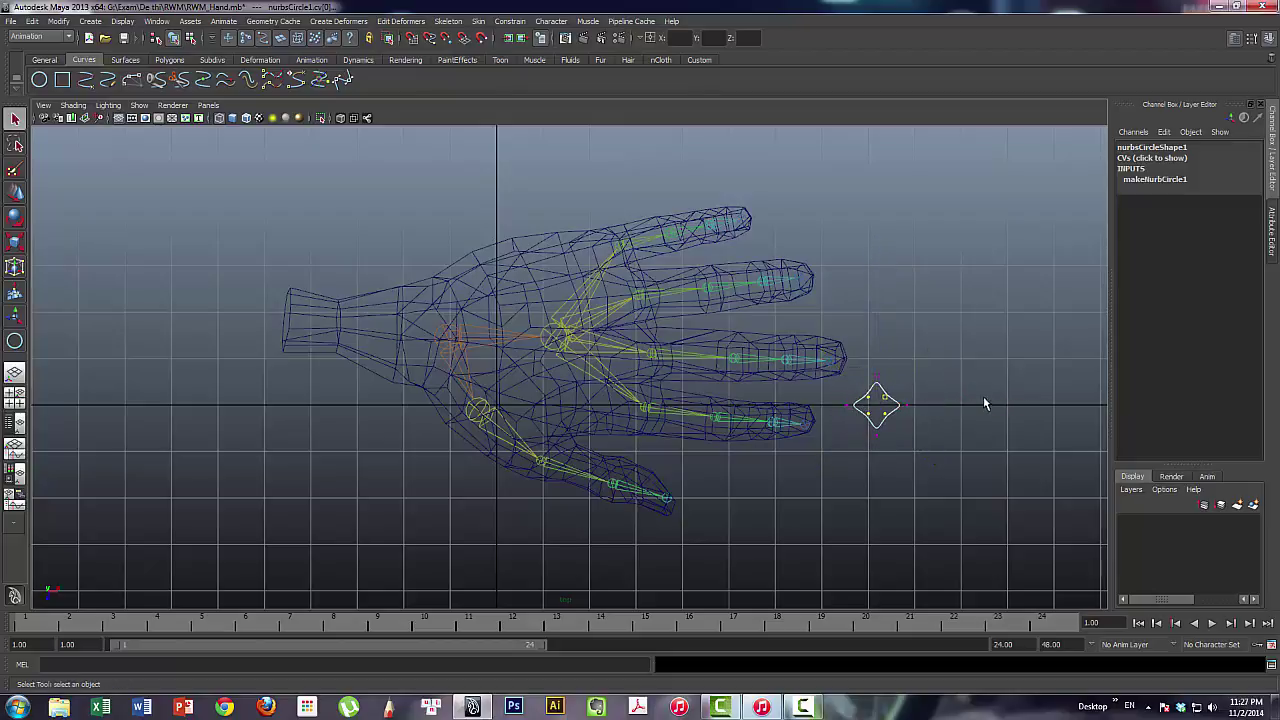
left_click(985, 400)
right_click_drag(878, 404, 930, 382)
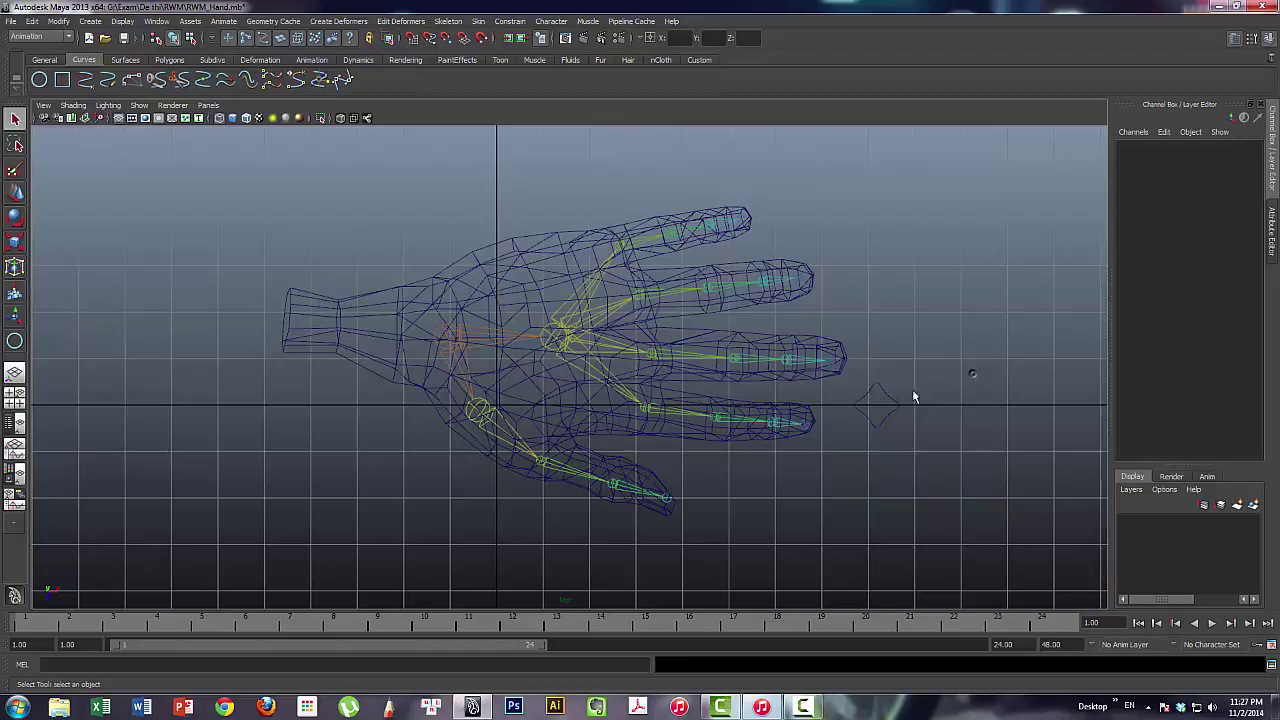
Move the diamond control over the index finger's base knuckle in the top view
left_click(888, 399)
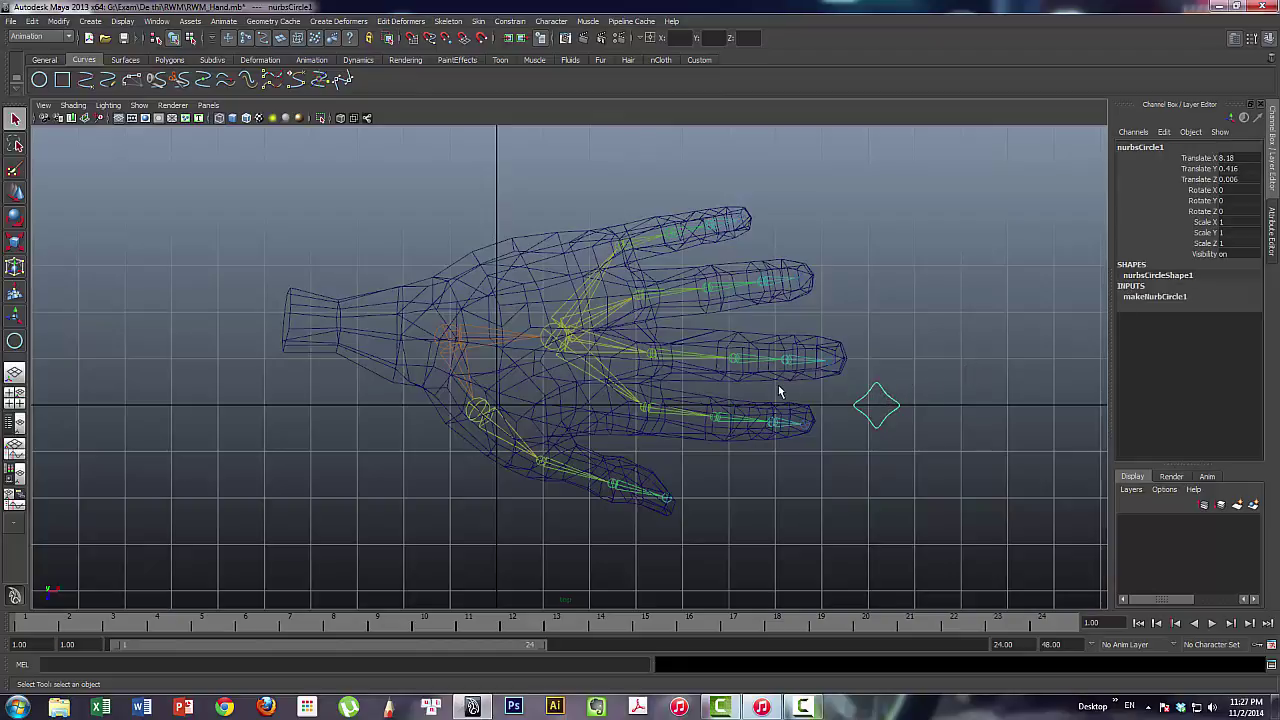
key("w")
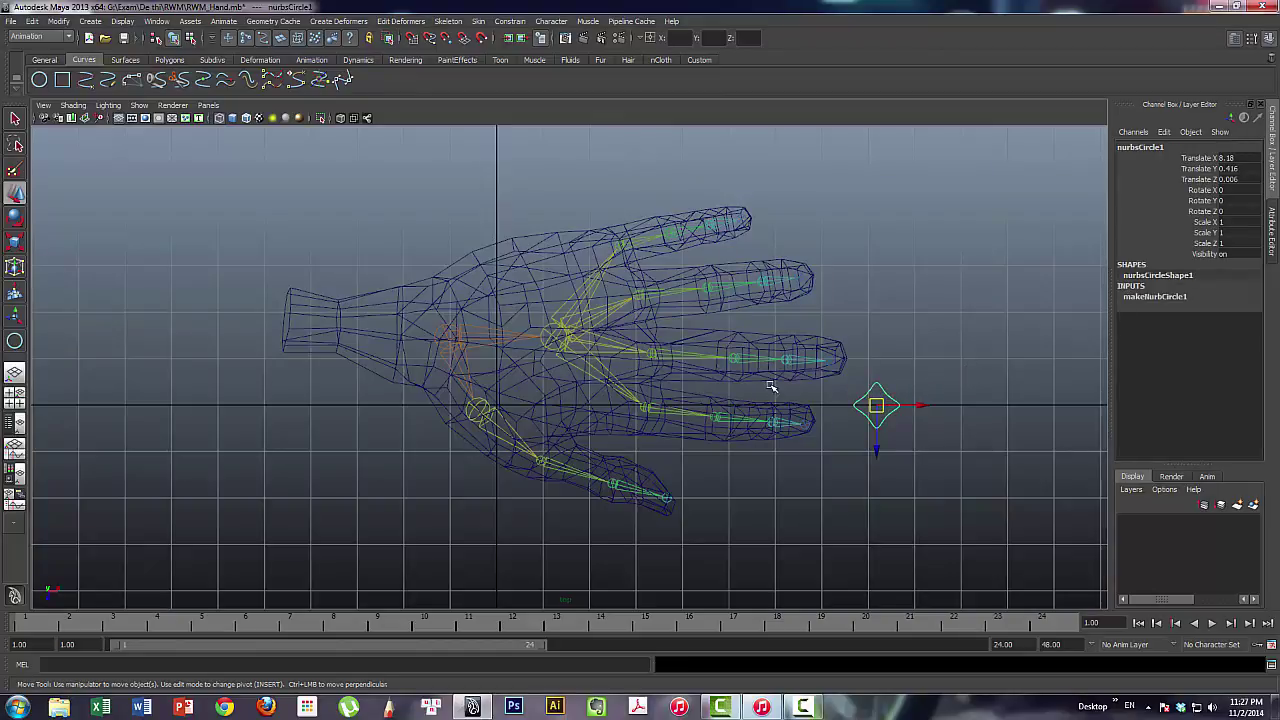
key("Insert")
mouse_move(875, 413)
left_mouse_down()
mouse_move(873, 402)
mouse_move(647, 409)
left_mouse_up()
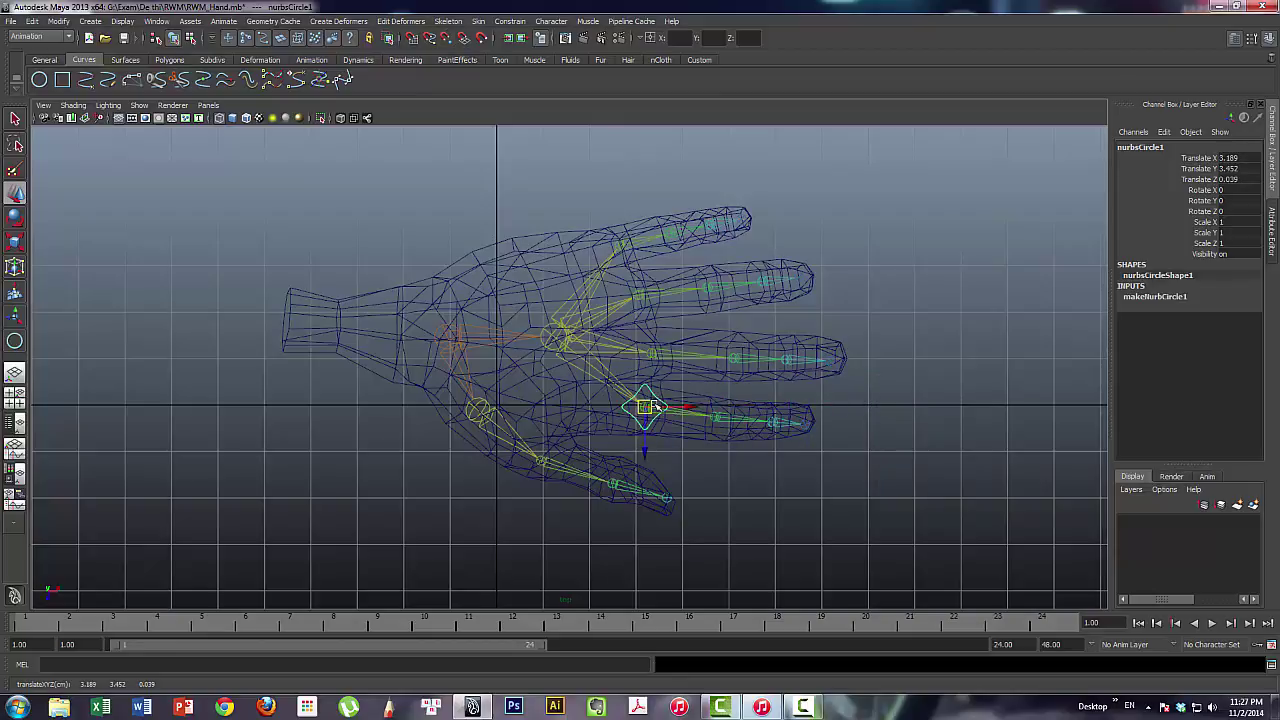
Raise the control above the hand to Translate Y 4.662 in perspective and duplicate it
key("space")
left_click(831, 178)
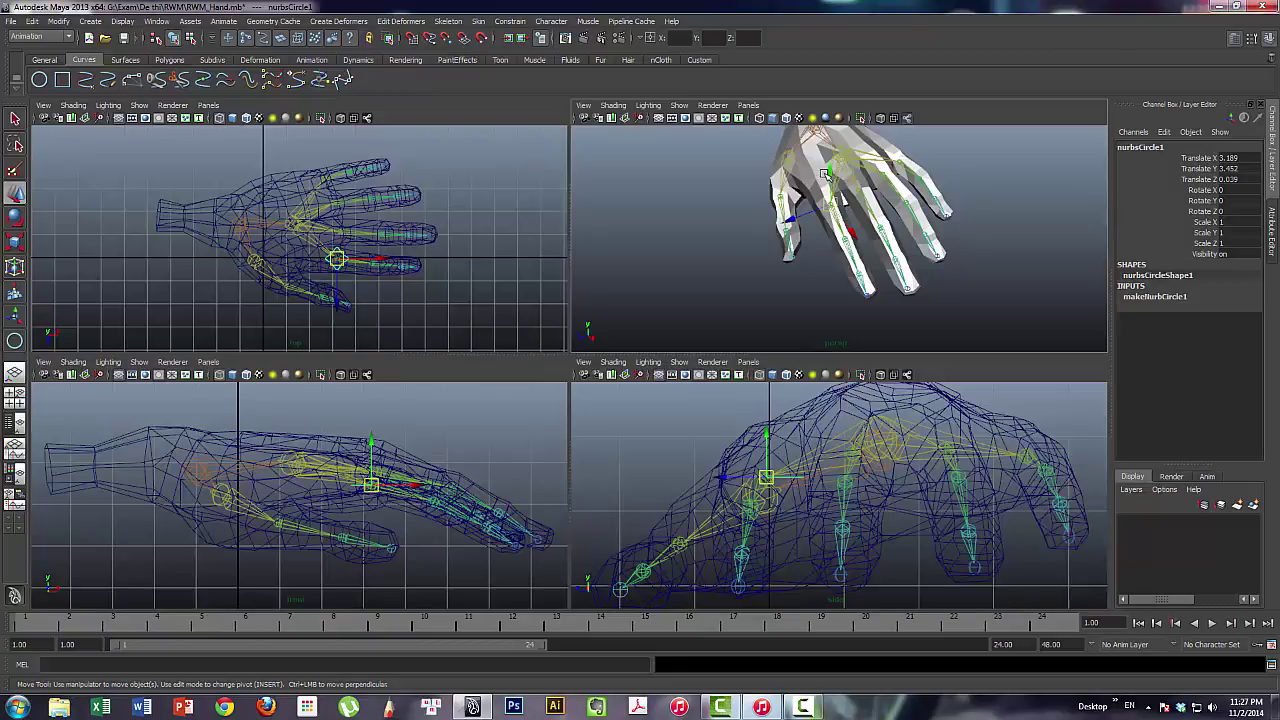
left_click_drag(826, 175, 820, 151)
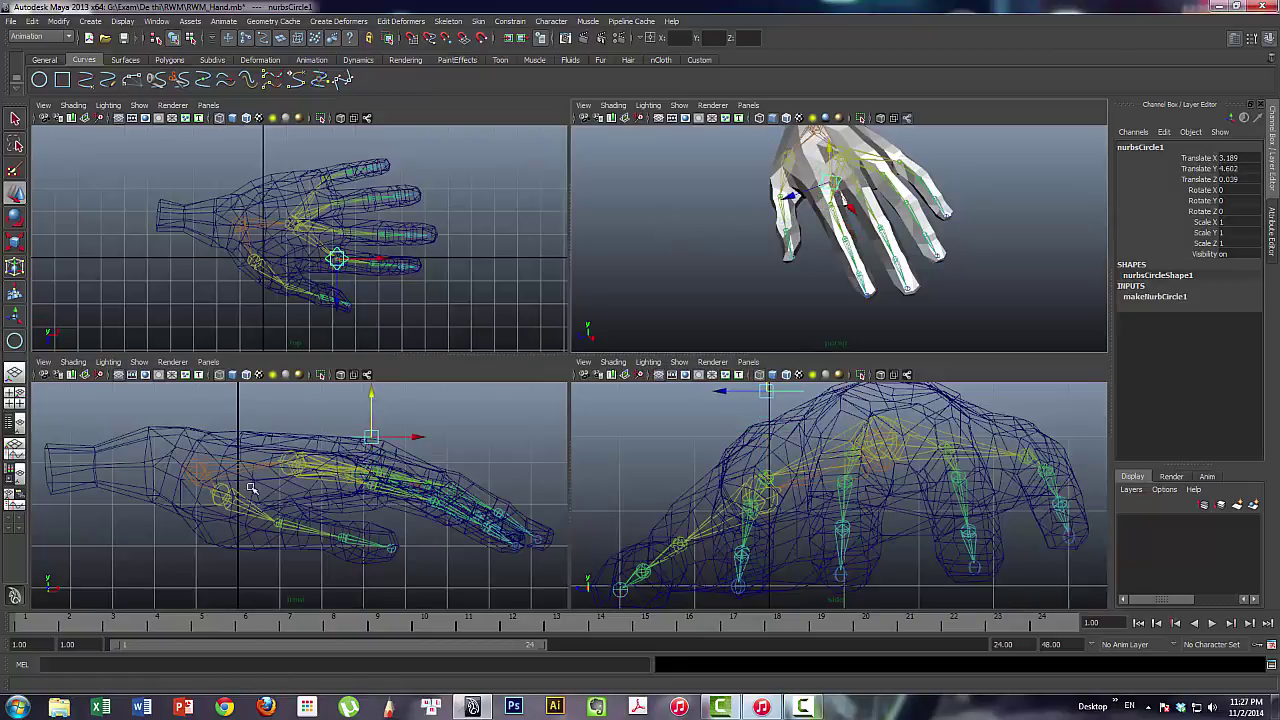
mouse_move(803, 185)
left_mouse_down("alt")
mouse_move(721, 263)
mouse_move(746, 309)
left_mouse_up("alt")
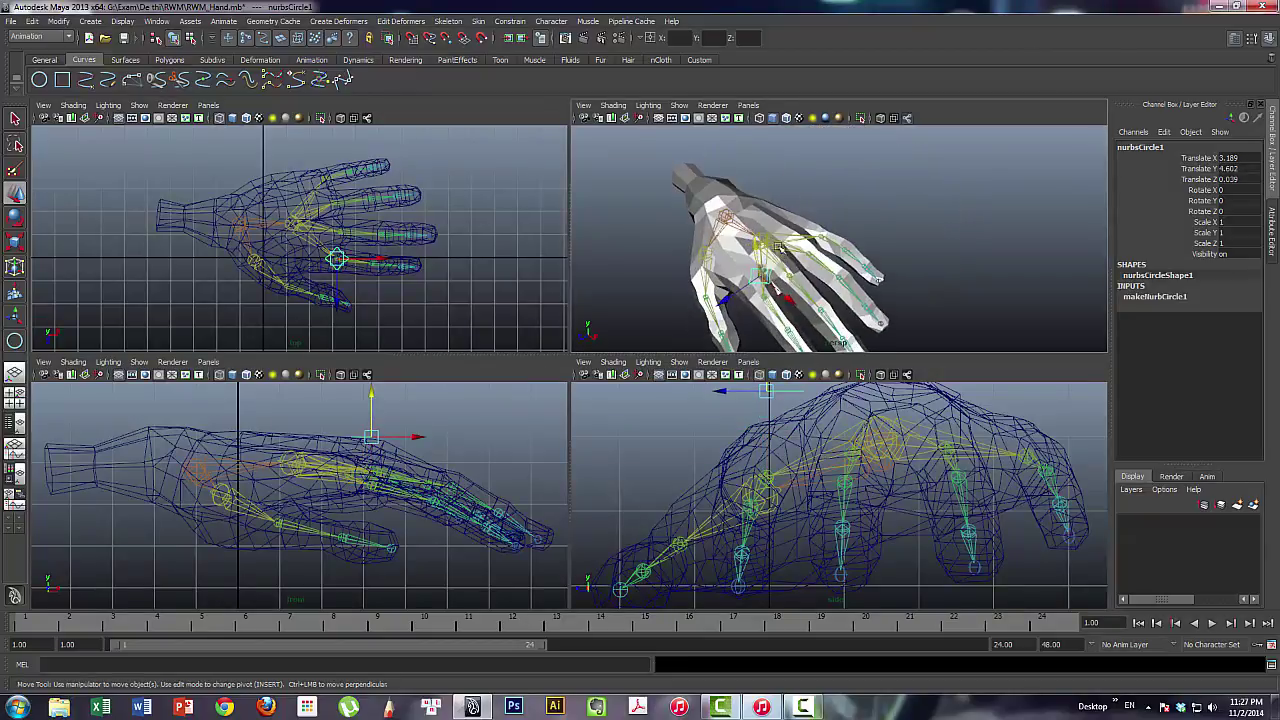
key("space")
mouse_move(556, 312)
right_mouse_down("alt")
mouse_move(570, 375)
mouse_move(586, 345)
right_mouse_up("alt")
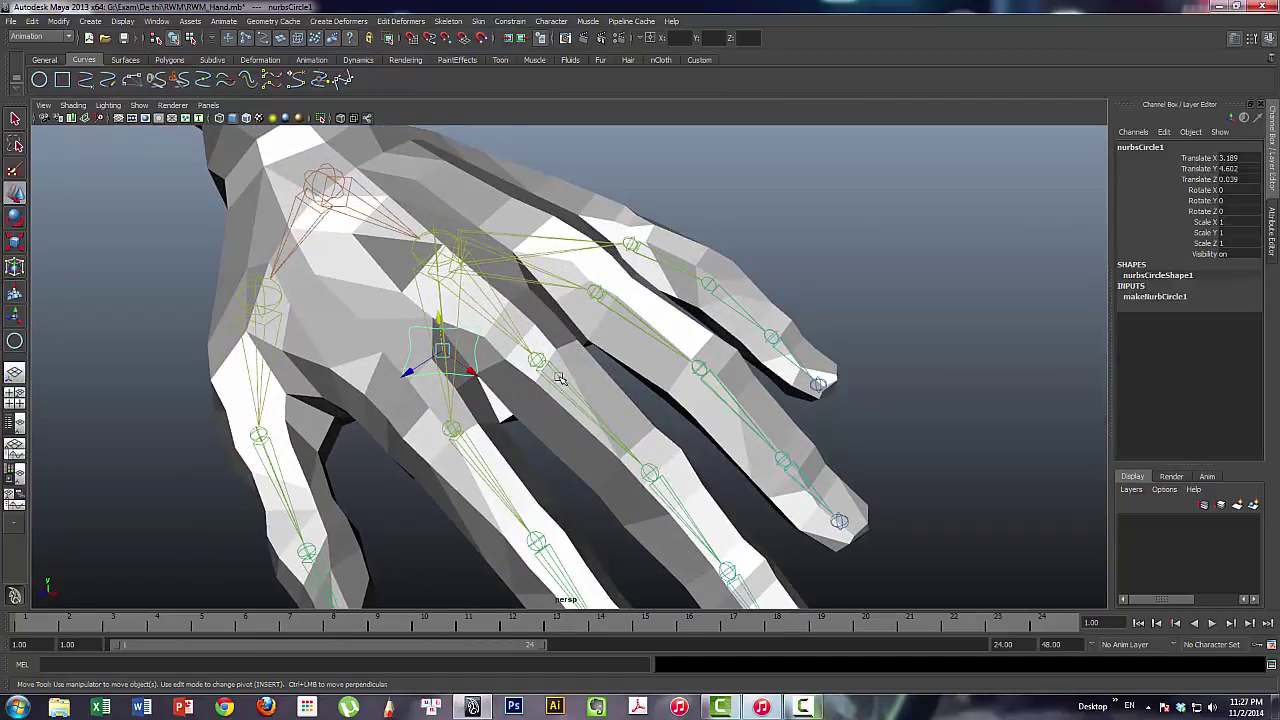
key("ctrl+d")
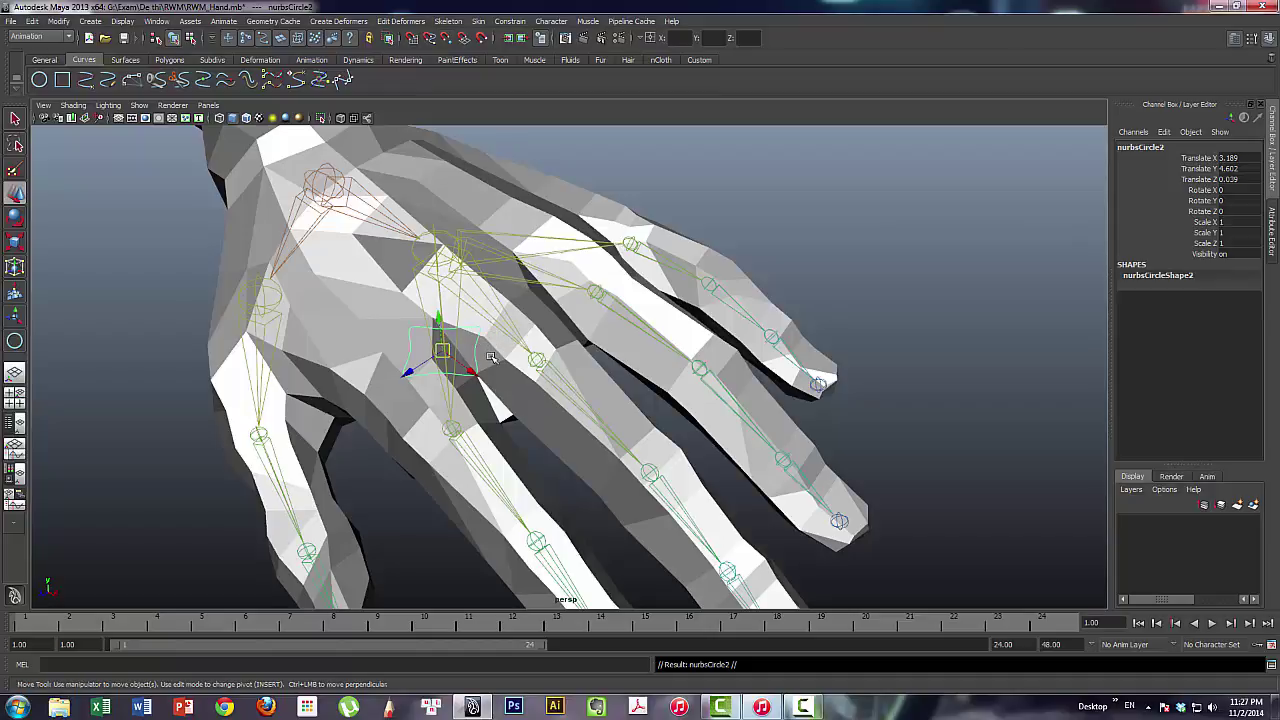
Place the first copy over the next knuckle and another copy over a further finger
middle_click_drag(491, 357, 533, 361)
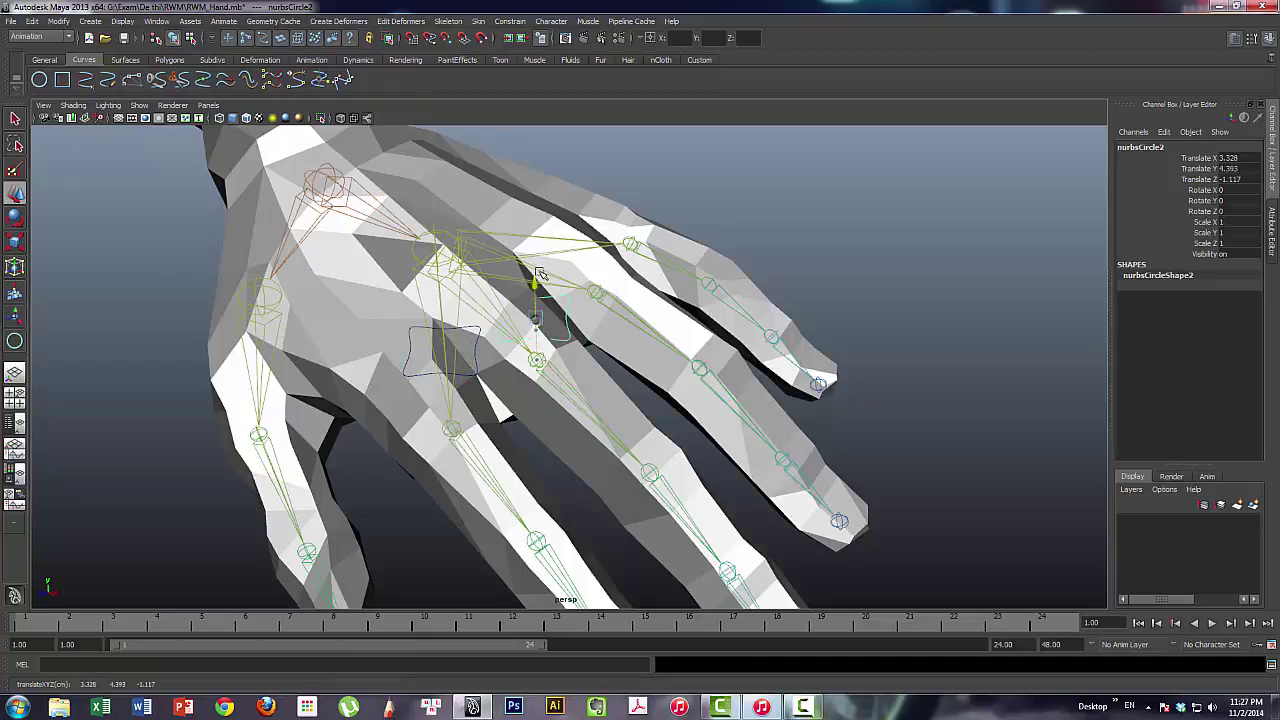
mouse_move(523, 288)
left_mouse_down("alt")
mouse_move(566, 258)
mouse_move(634, 297)
mouse_move(535, 387)
left_mouse_up("alt")
key("ctrl+d")
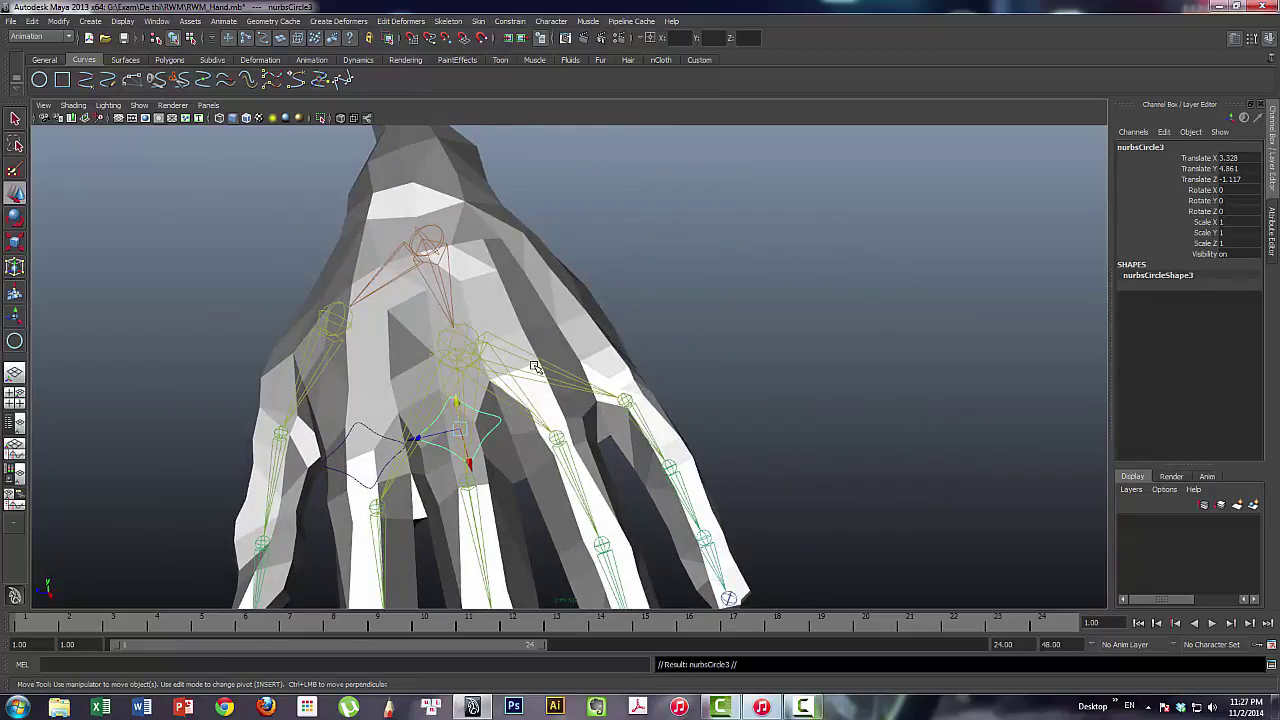
mouse_move(458, 430)
left_mouse_down()
mouse_move(560, 435)
mouse_move(589, 175)
mouse_move(589, 205)
left_mouse_up()
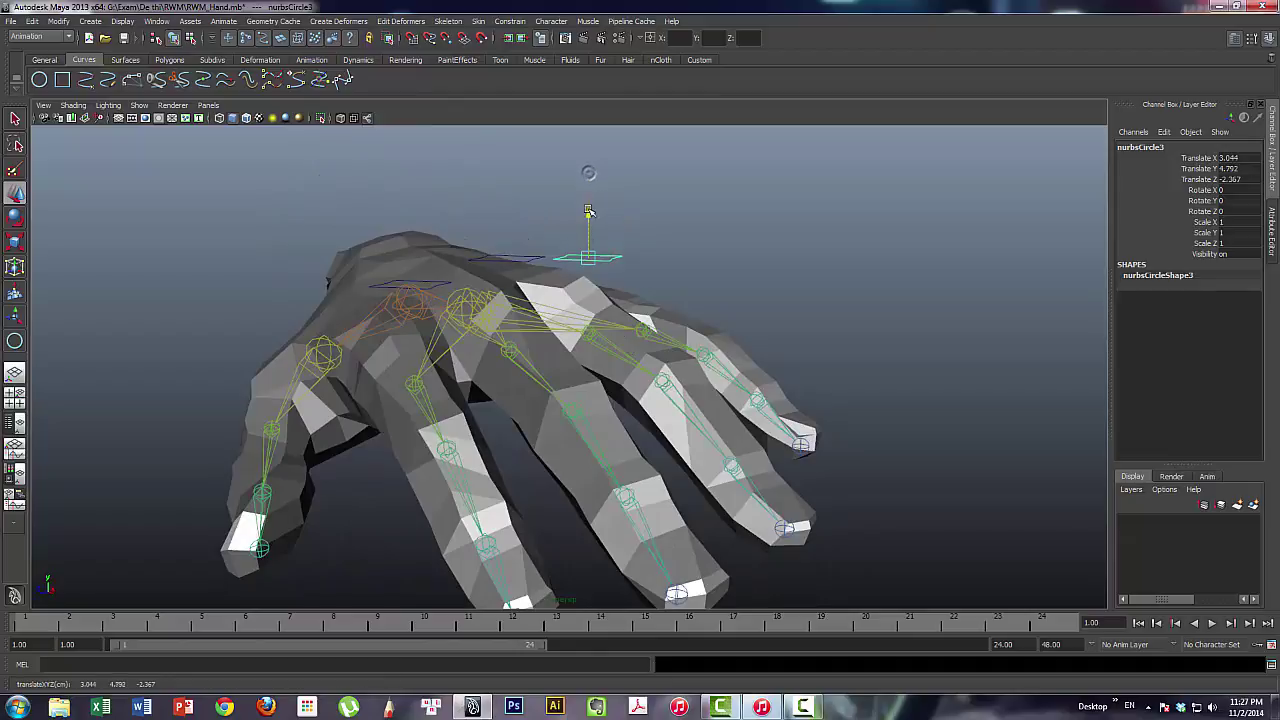
mouse_move(660, 249)
left_mouse_down("alt")
mouse_move(651, 284)
mouse_move(483, 291)
mouse_move(546, 261)
mouse_move(537, 327)
left_mouse_up("alt")
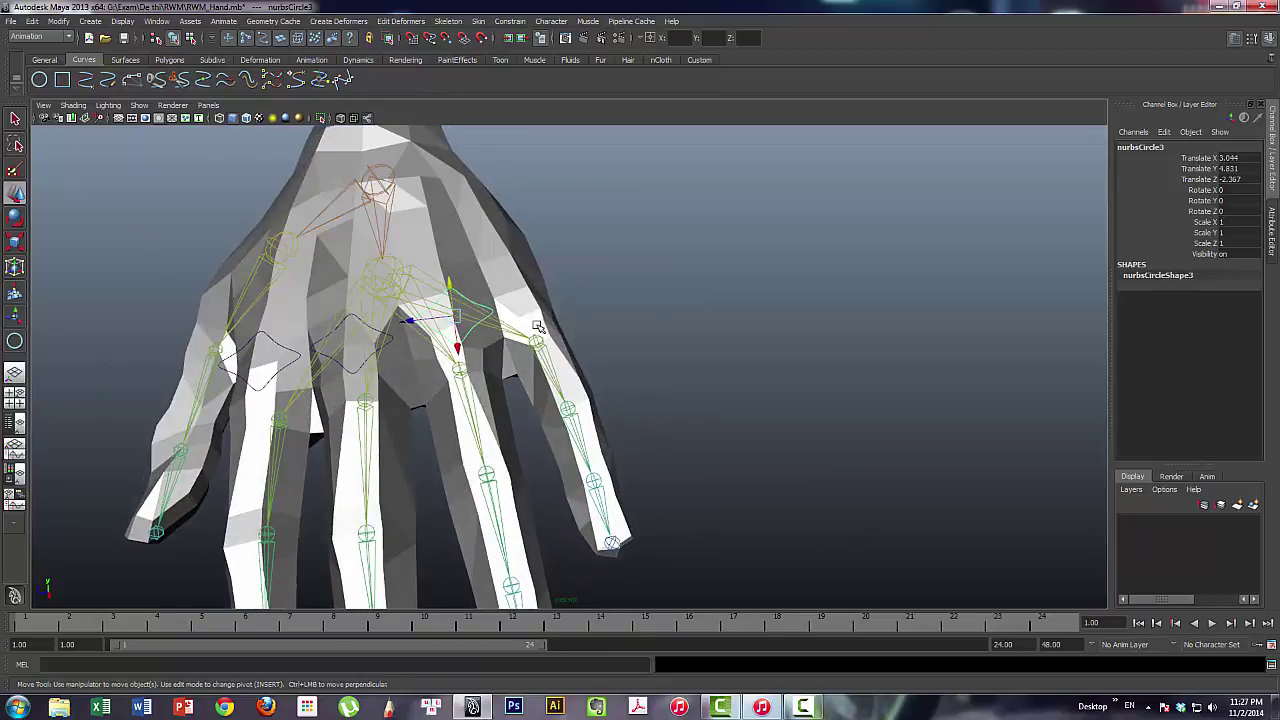
Add copies over the last finger and the thumb, raising nurbsCircle5 to Translate Y 5.158
key("ctrl+d")
mouse_move(456, 320)
left_mouse_down()
mouse_move(537, 341)
mouse_move(531, 262)
mouse_move(518, 313)
mouse_move(664, 311)
mouse_move(640, 300)
left_mouse_up()
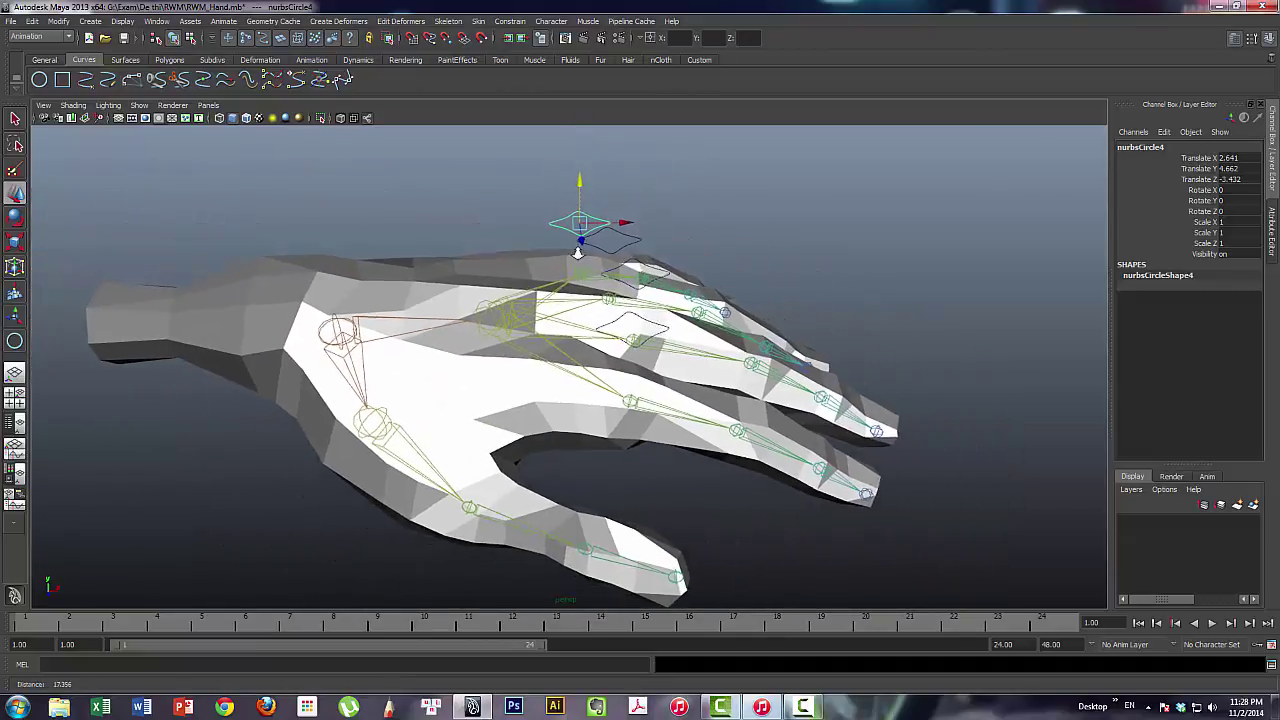
right_click_drag(640, 300, 619, 296, "alt")
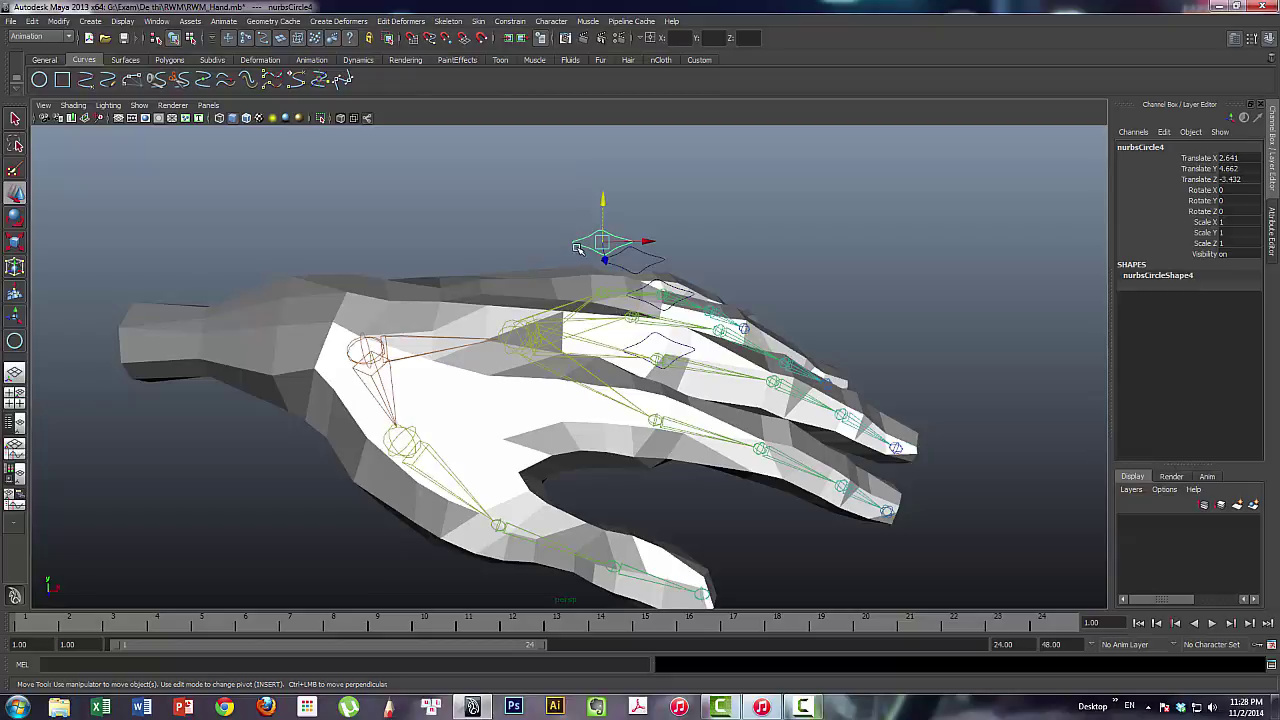
key("ctrl+d")
left_click_drag(605, 236, 407, 443)
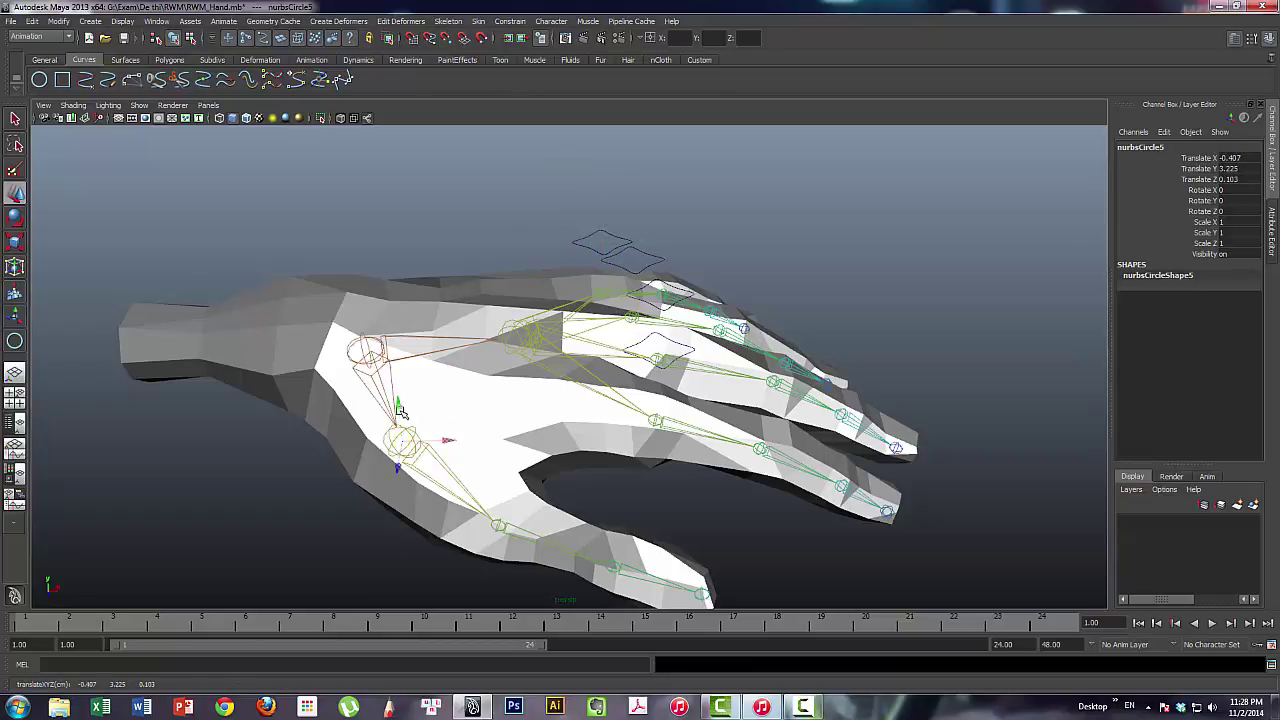
mouse_move(398, 410)
left_mouse_down()
mouse_move(388, 295)
mouse_move(463, 341)
mouse_move(657, 376)
mouse_move(582, 328)
mouse_move(699, 267)
mouse_move(530, 230)
left_mouse_up()
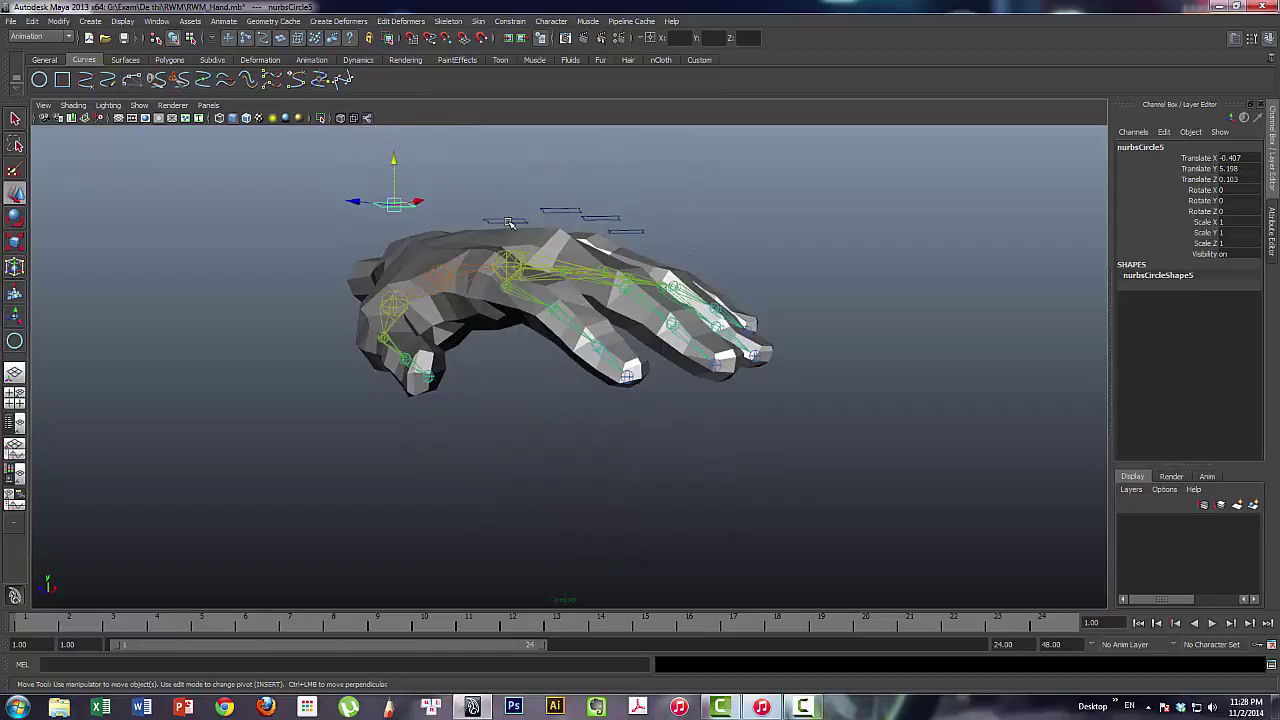
Select the four finger controls and zero out their position values
left_click(508, 222)
left_click(562, 210)
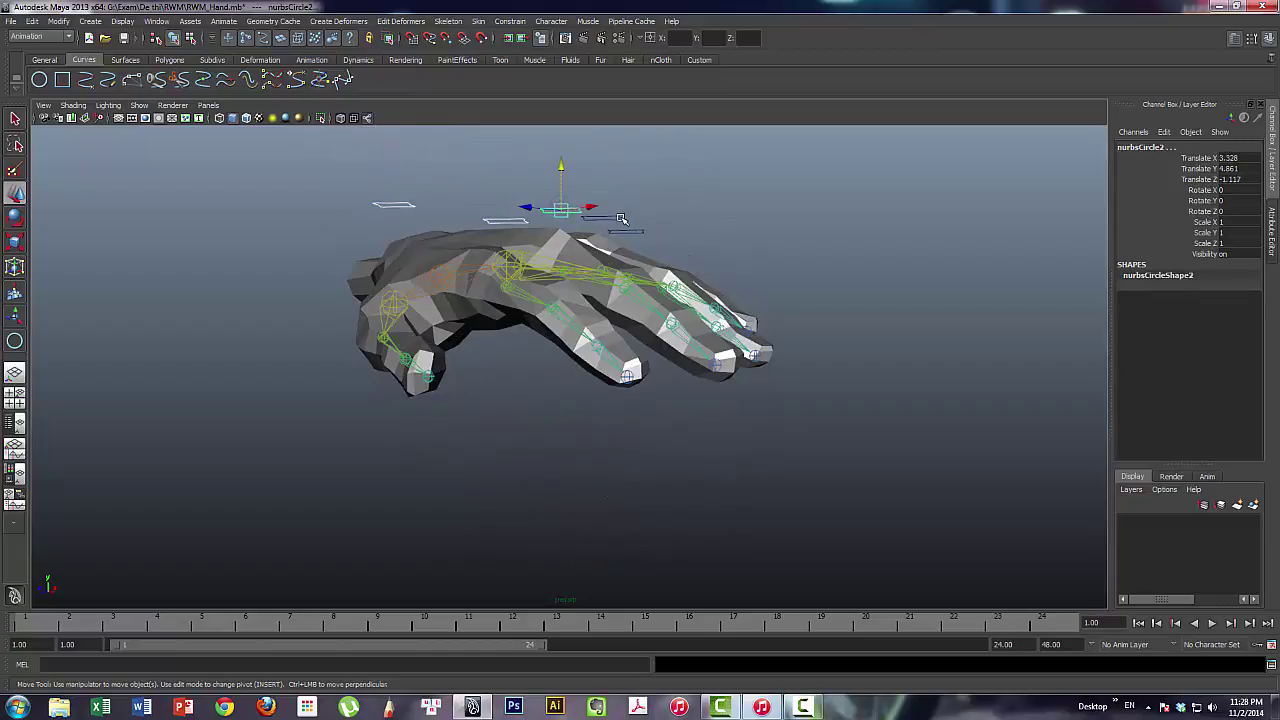
left_click(600, 216)
left_click(625, 231)
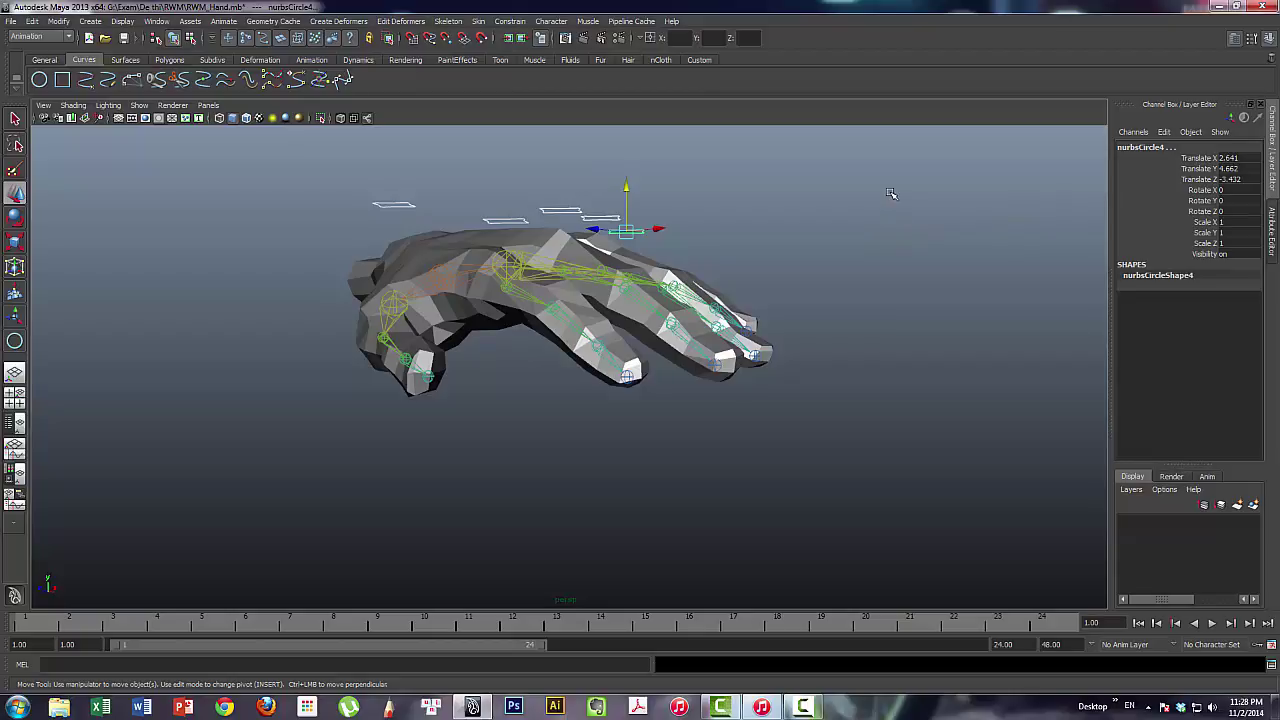
left_click(68, 24)
left_click(132, 70)
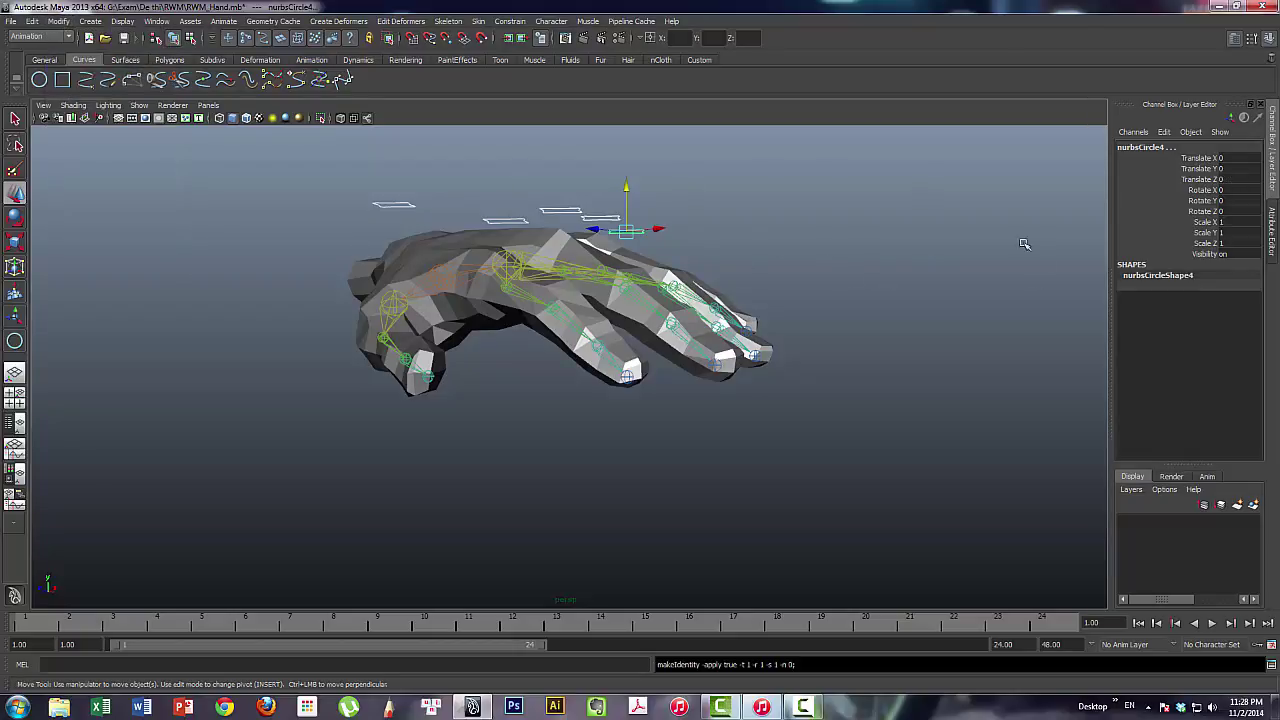
Rename the control above the thumb to Thumb_CTRL
left_click(871, 240)
left_click(400, 205)
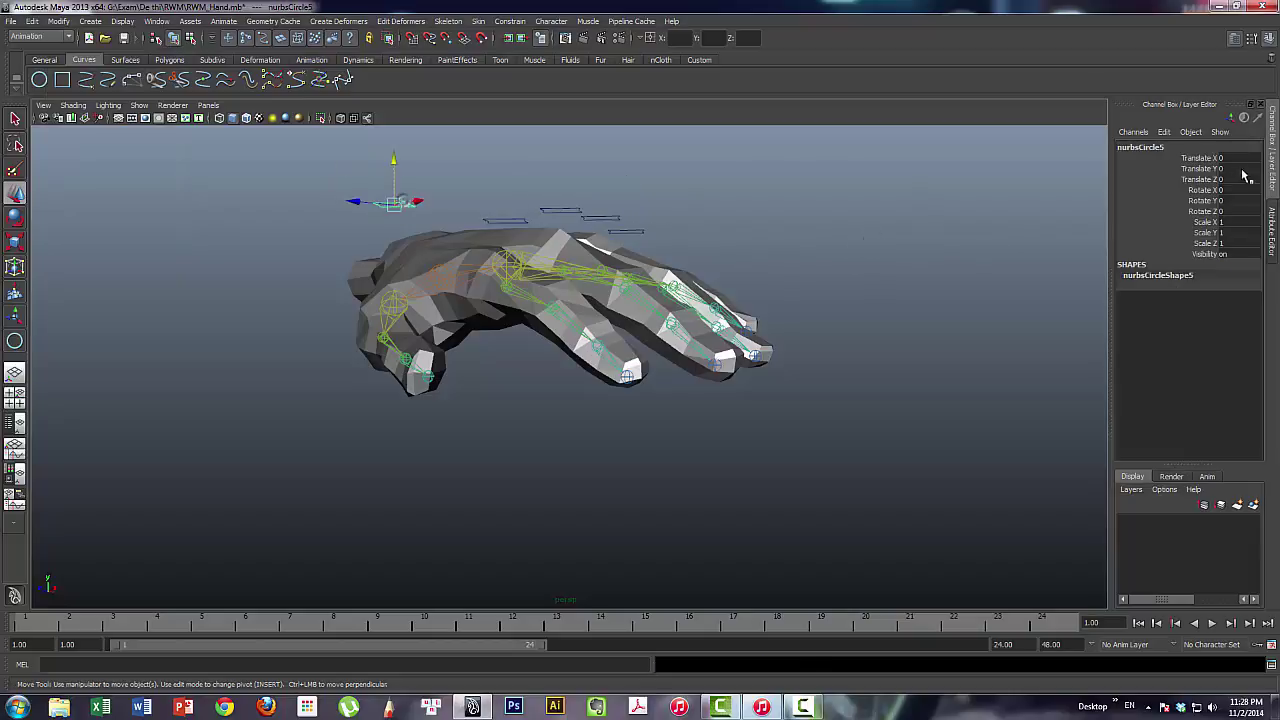
left_click(1140, 147)
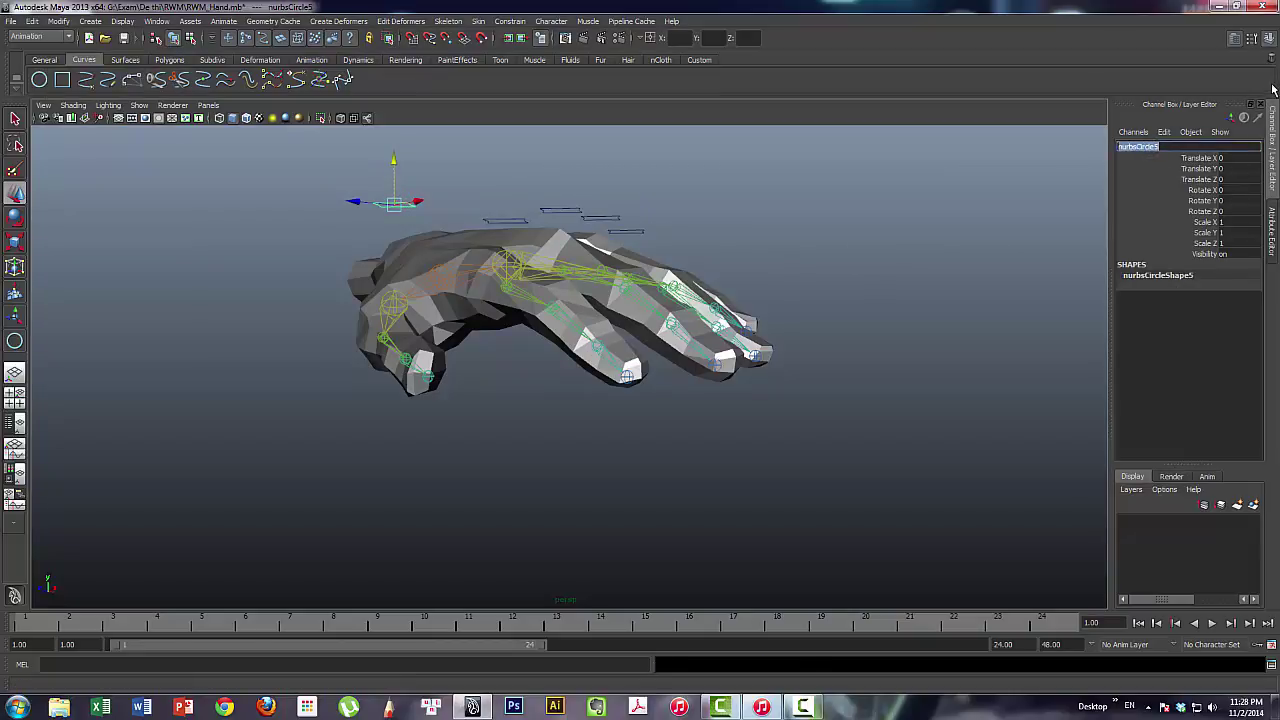
type("Thumb_CTR")
type("L")
key("Return")
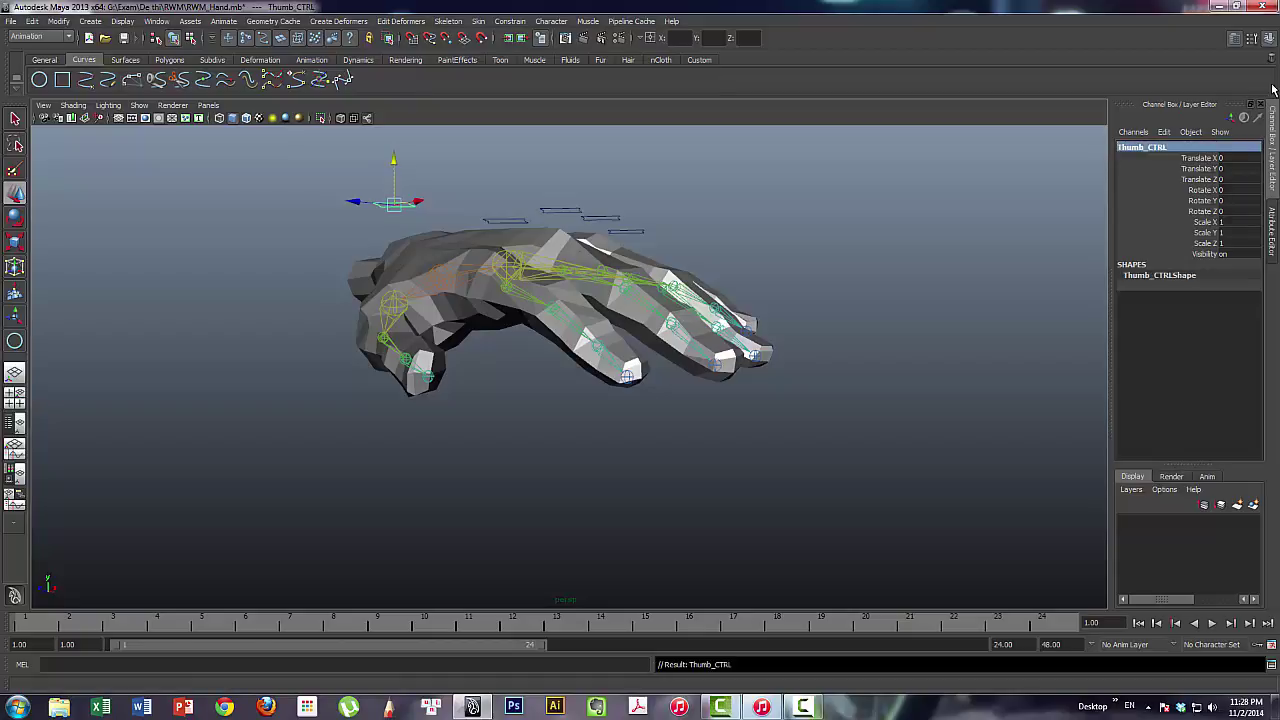
left_click(1141, 148)
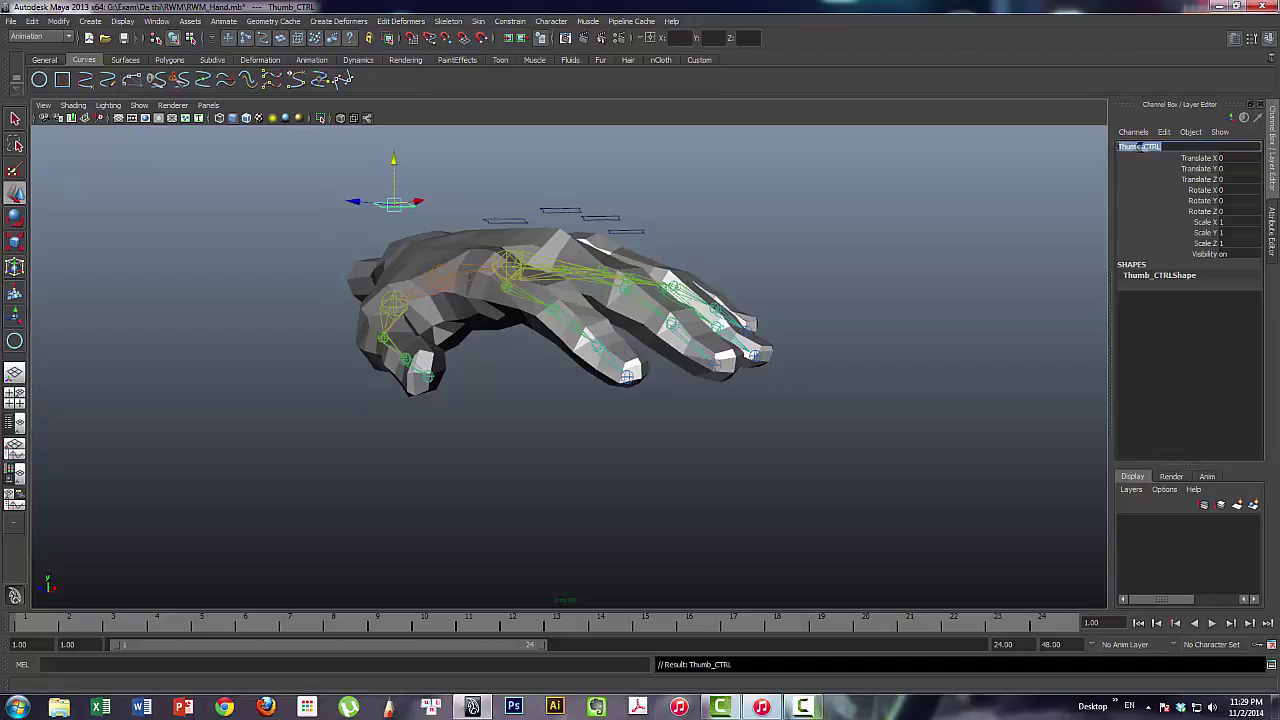
Rename nurbsCircle1 to Indexz_CTRL by editing the pasted Thumb_CTRL name
left_click(510, 222)
left_click(1150, 148)
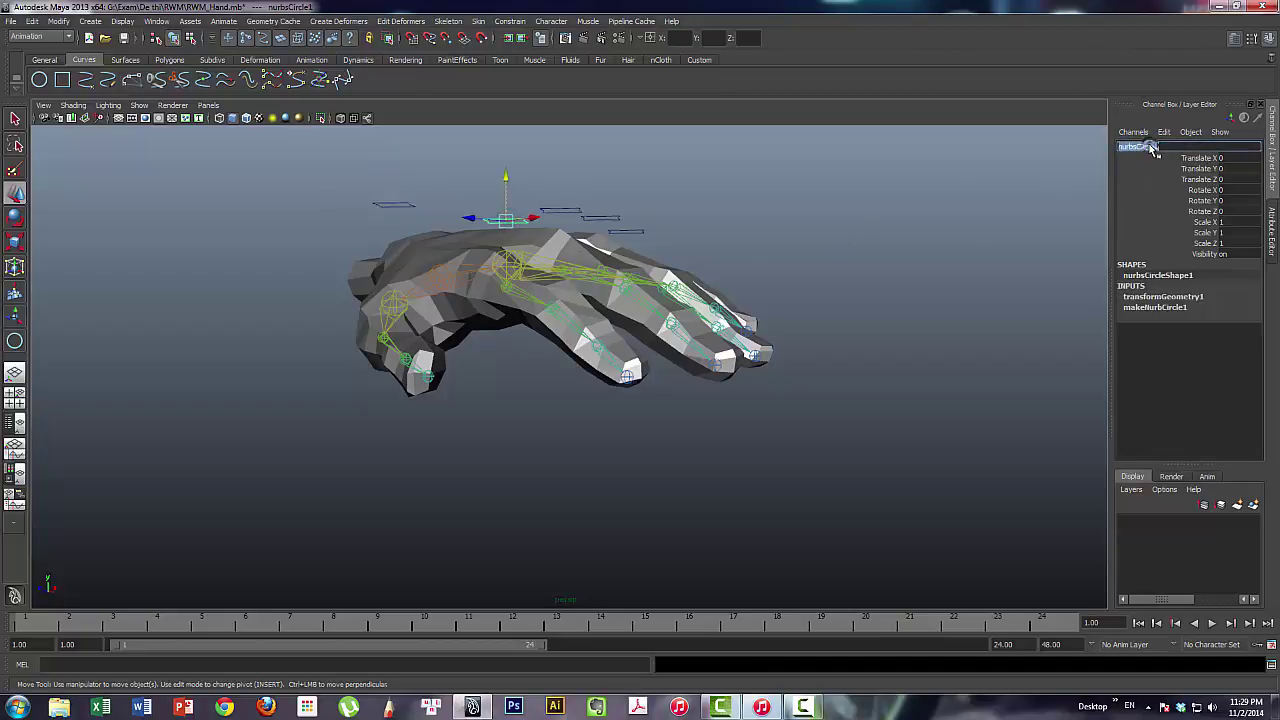
type("Thumb_CTRL")
key("Home")
key("shift+Right")
key("shift+Right")
key("shift+Right")
type("Index2")
key("Return")
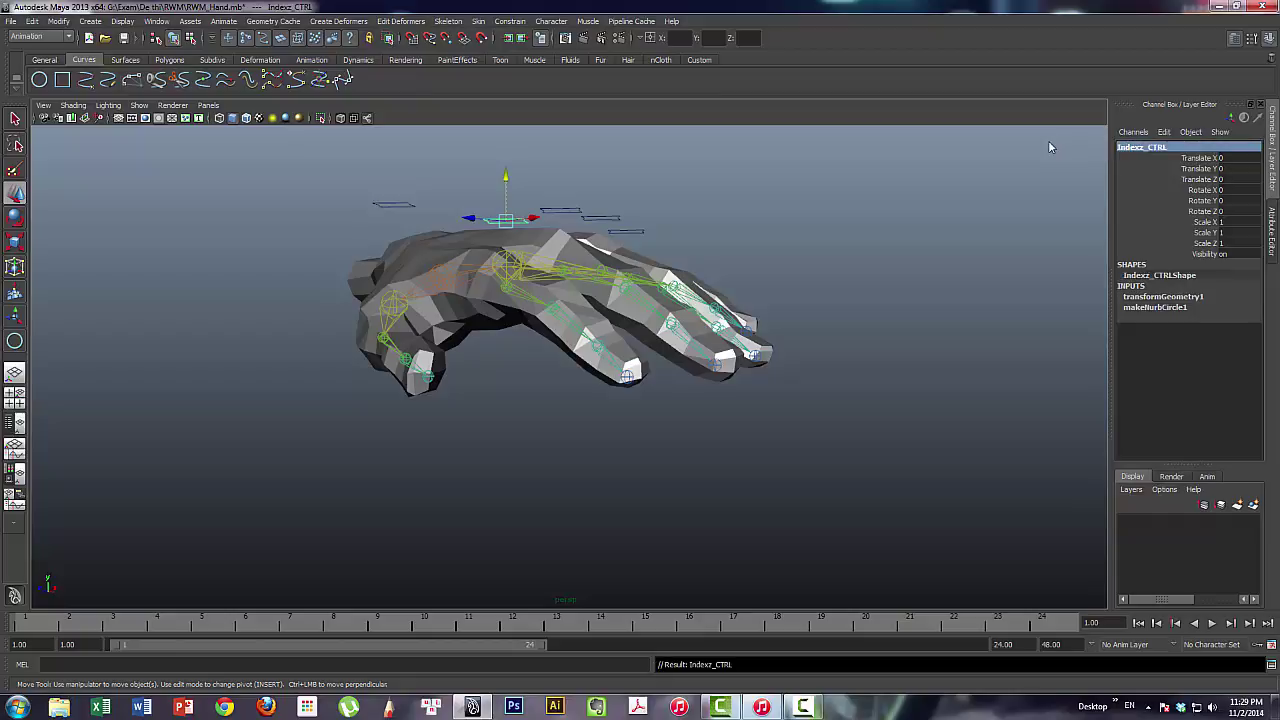
left_click_drag(660, 190, 650, 210, "alt")
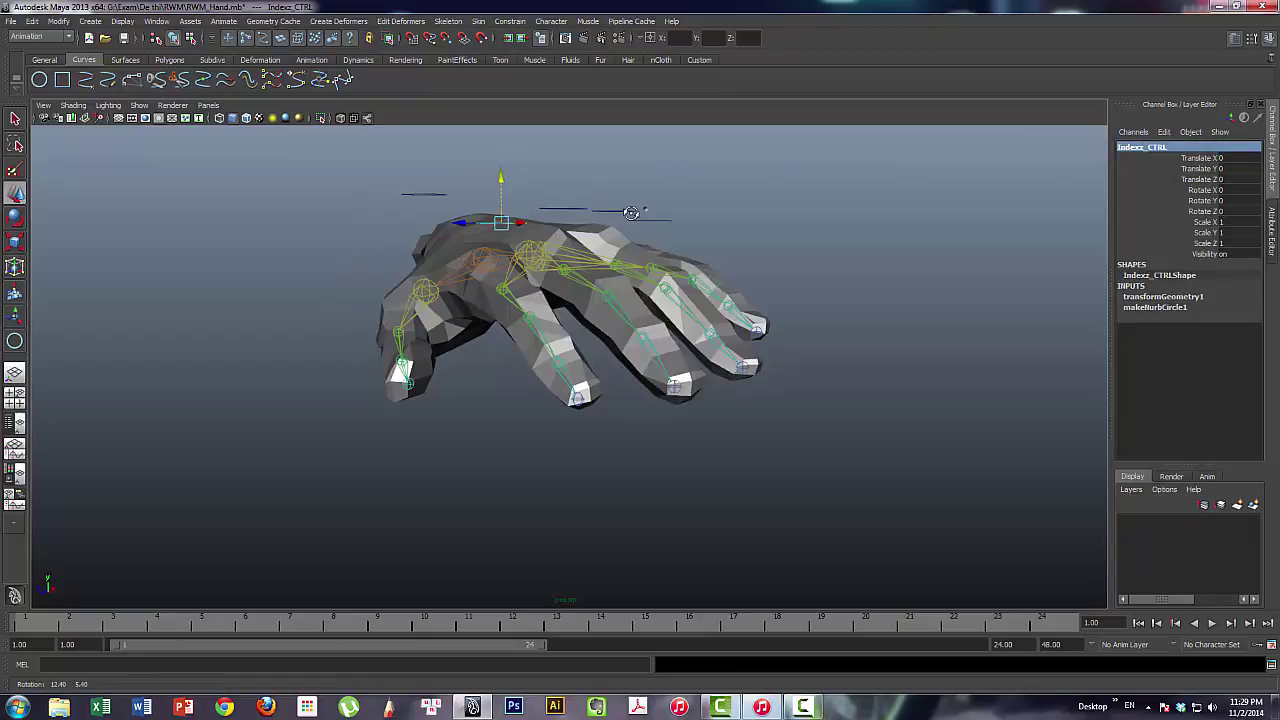
Rename nurbsCircle2 to Middle_CTRL
left_click(568, 205)
double_click(1150, 148)
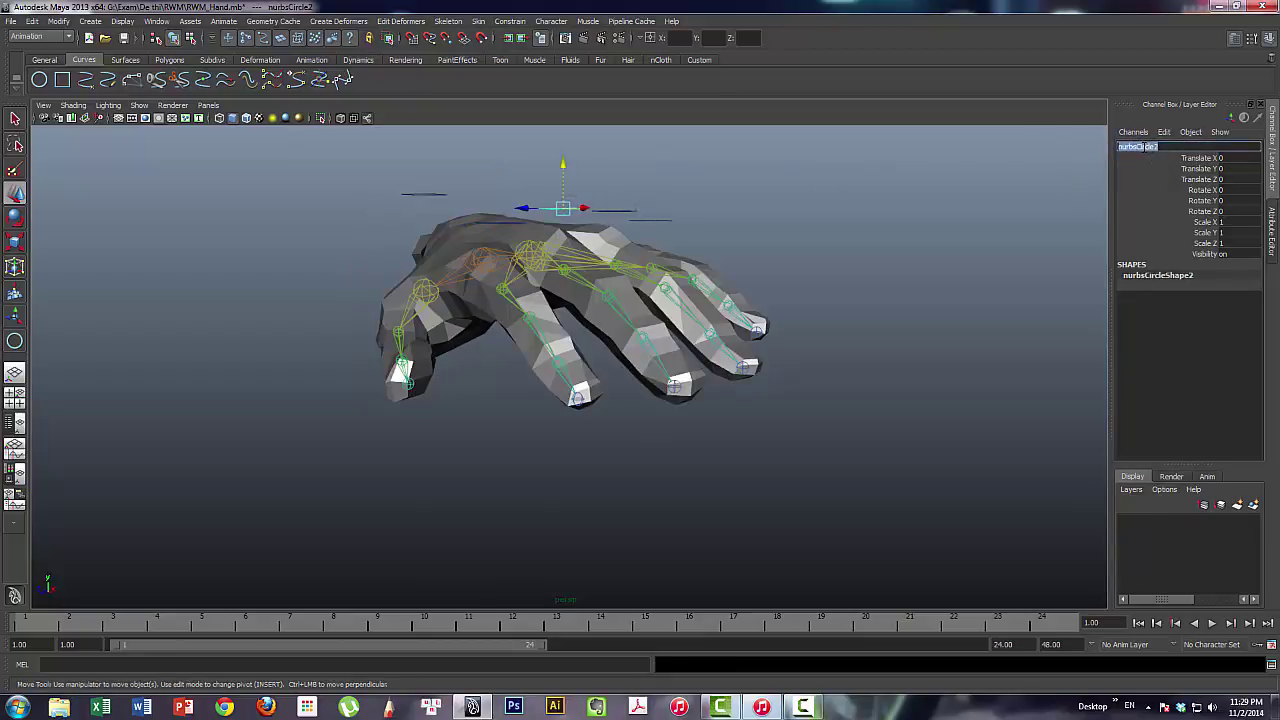
type("Thumb_CTRL")
left_click_drag(1117, 147, 1143, 148)
type("Middle_CTRL")
key("Return")
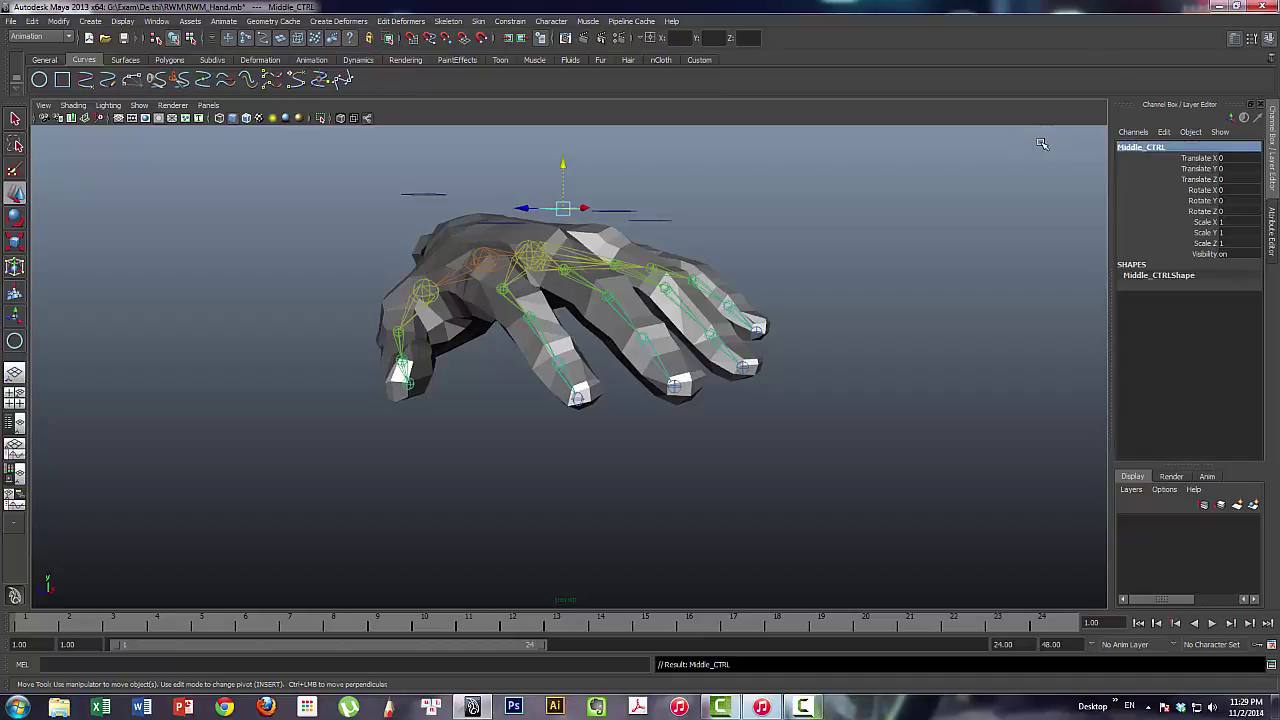
left_click_drag(716, 203, 665, 228, "alt")
Rename nurbsCircle3 to Ring_CTRL and nurbsCircle4 to Pinky_CTRL
left_click(625, 195)
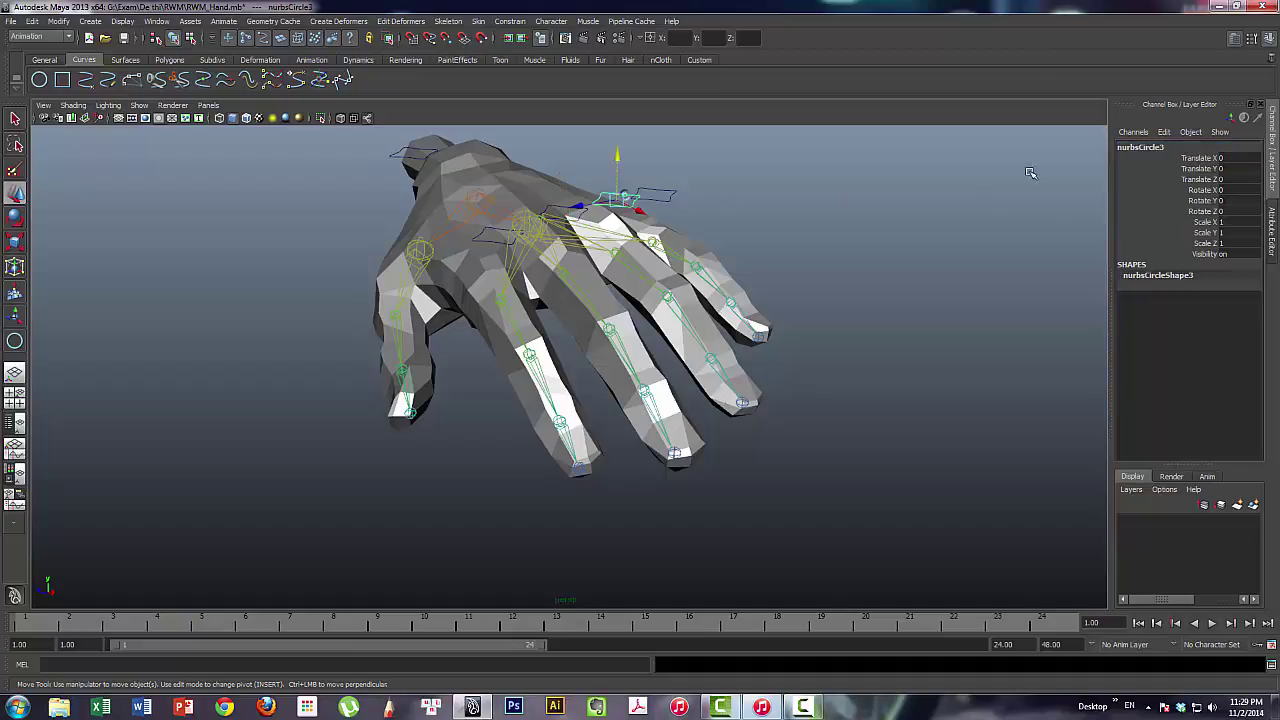
double_click(1137, 147)
type("Thumb_CTRL")
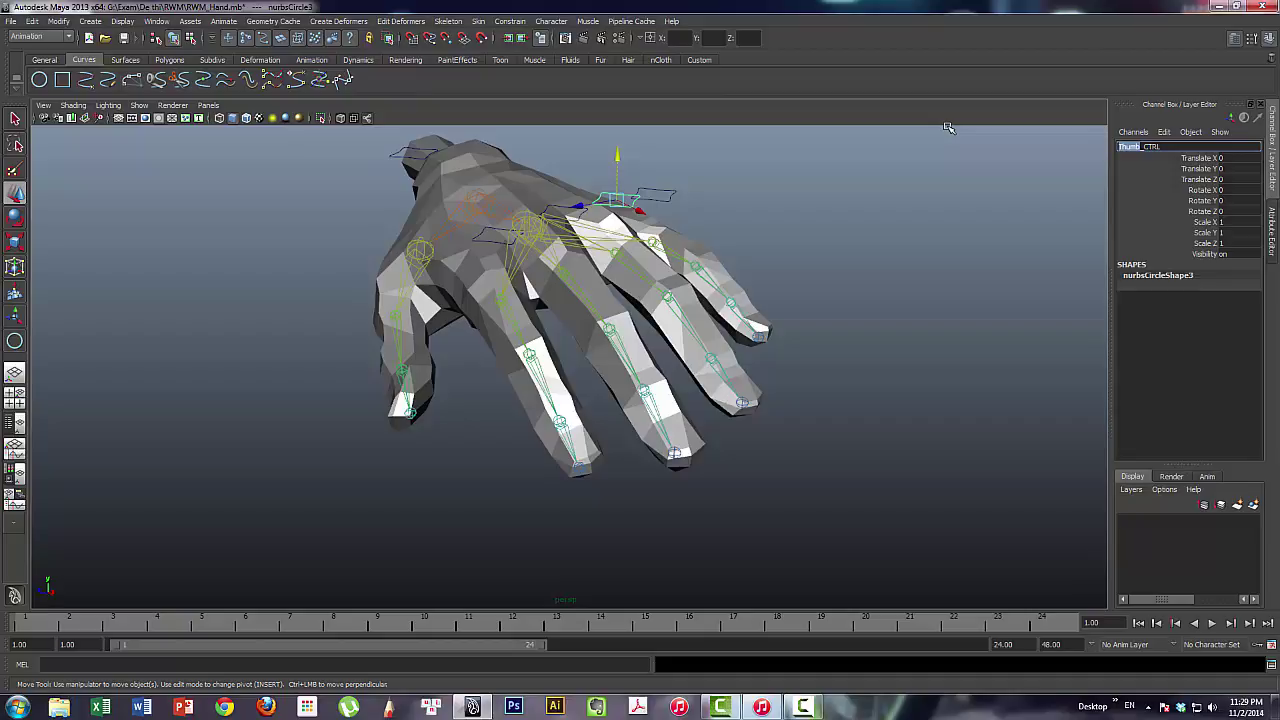
type("Ring")
key("Return")
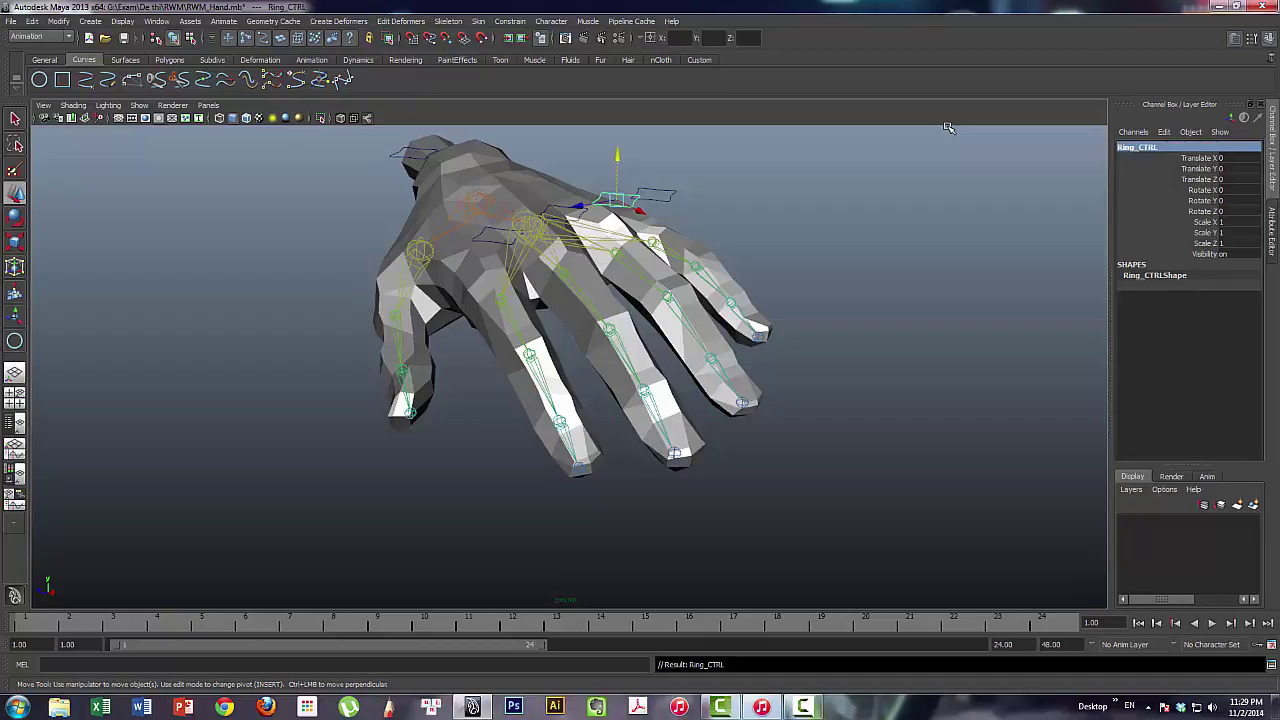
left_click(668, 196)
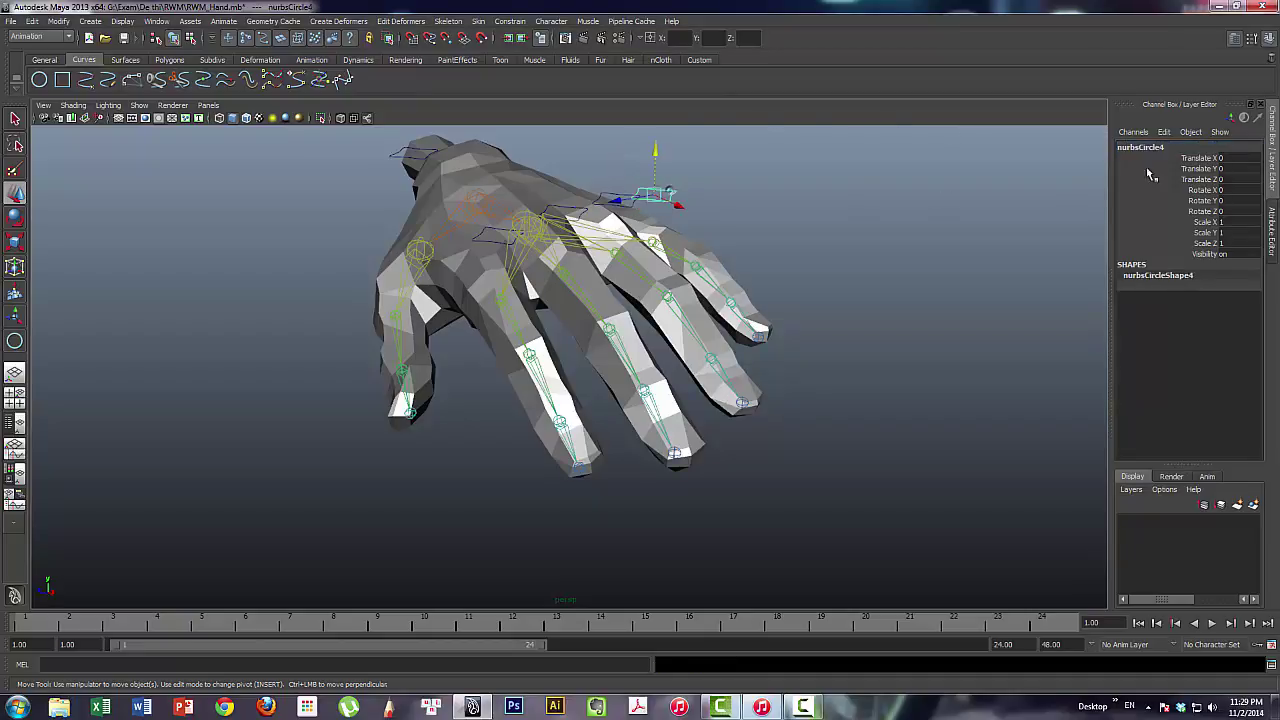
double_click(1150, 147)
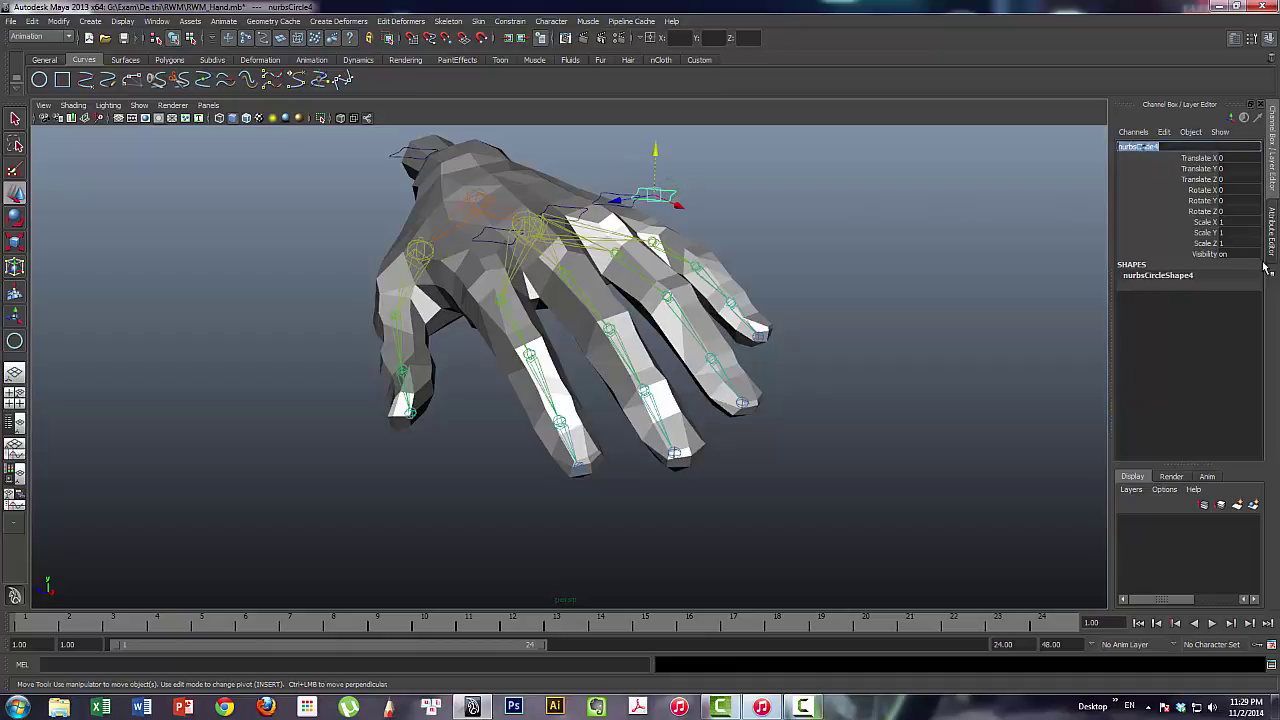
type("Thumb_CTRL")
type("Pink")
type("y_CTRL")
key("Return")
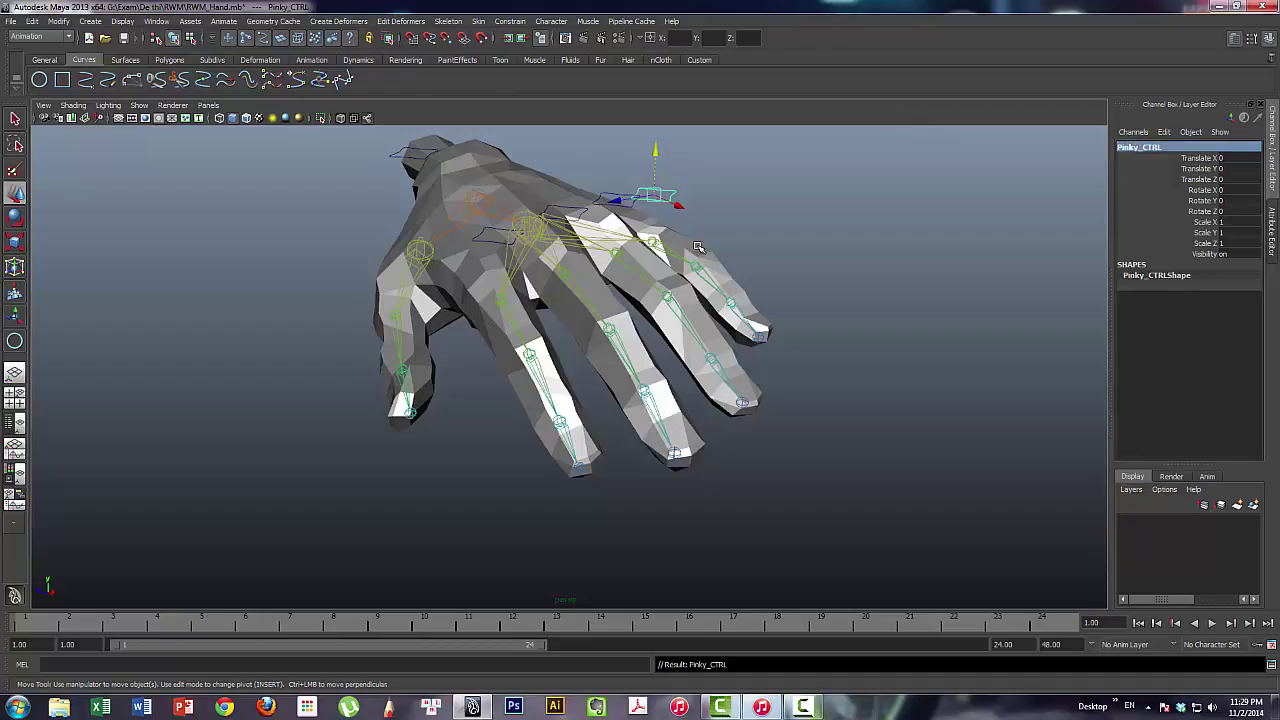
left_click_drag(698, 247, 657, 262, "alt")
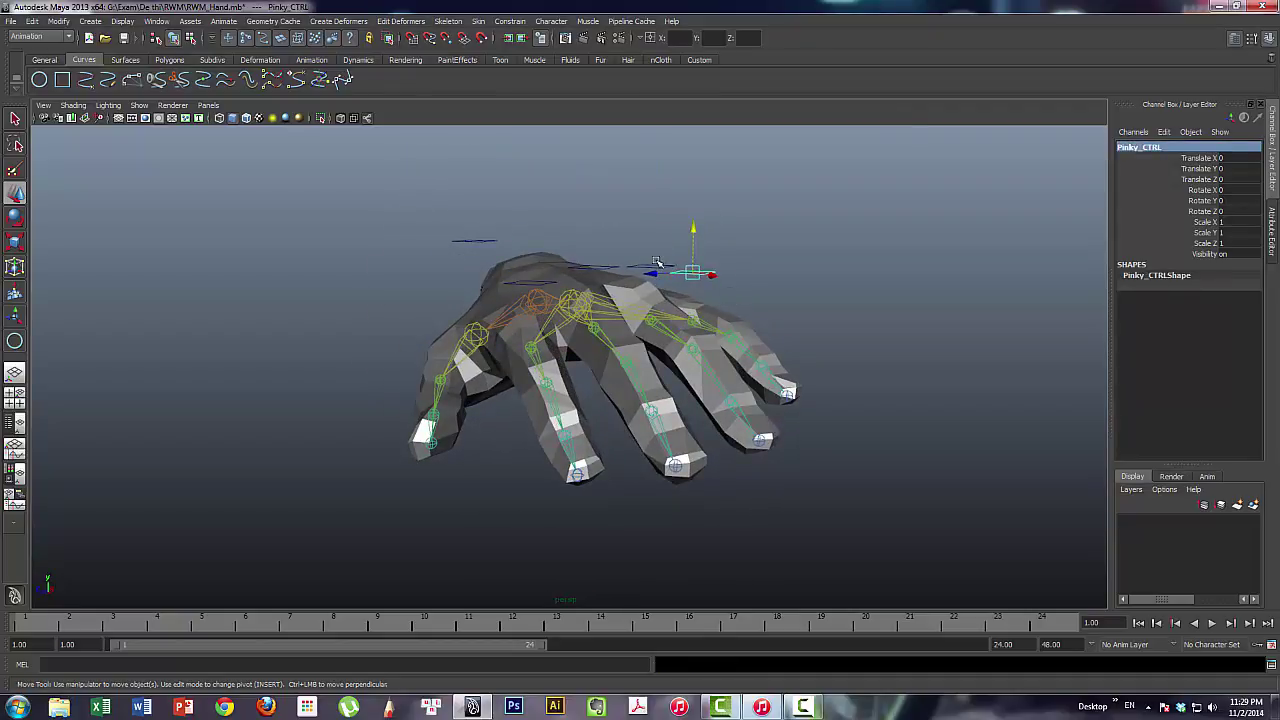
Select Pinky, Middle, Indexz and Thumb controls and add a float Bend attribute, min -5, max 10
left_click(657, 262)
left_click(655, 264)
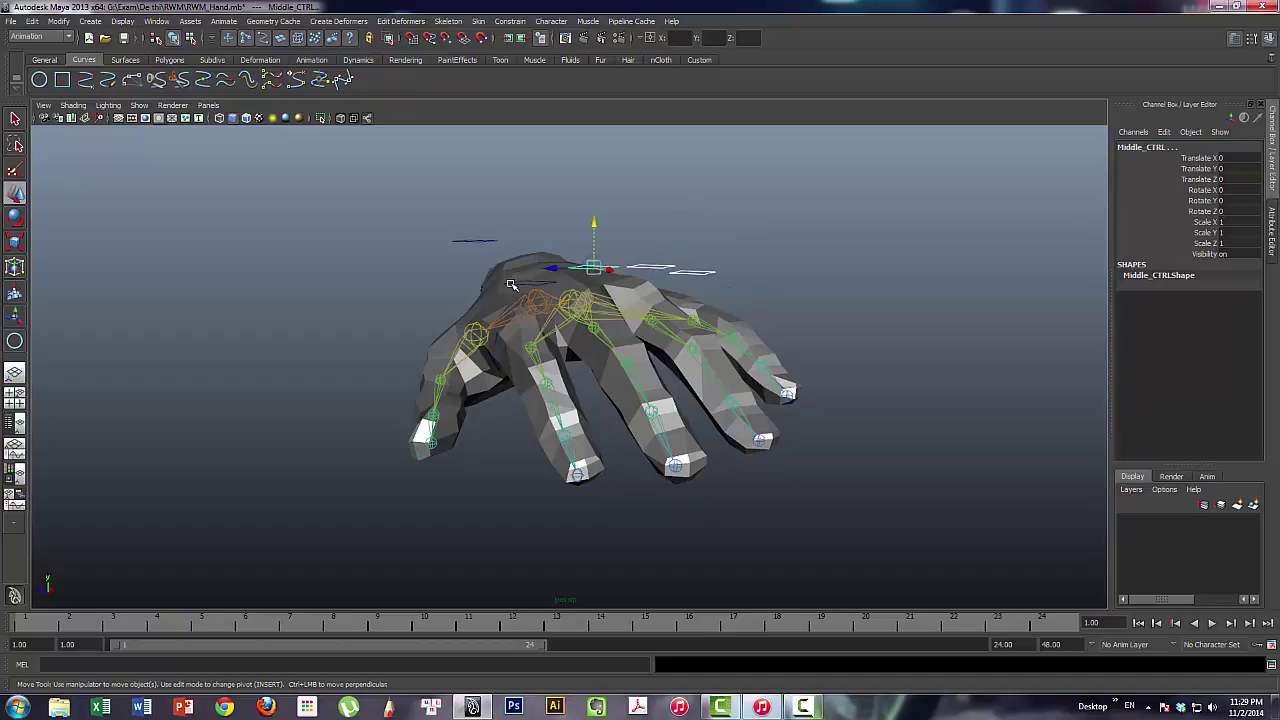
left_click(511, 285)
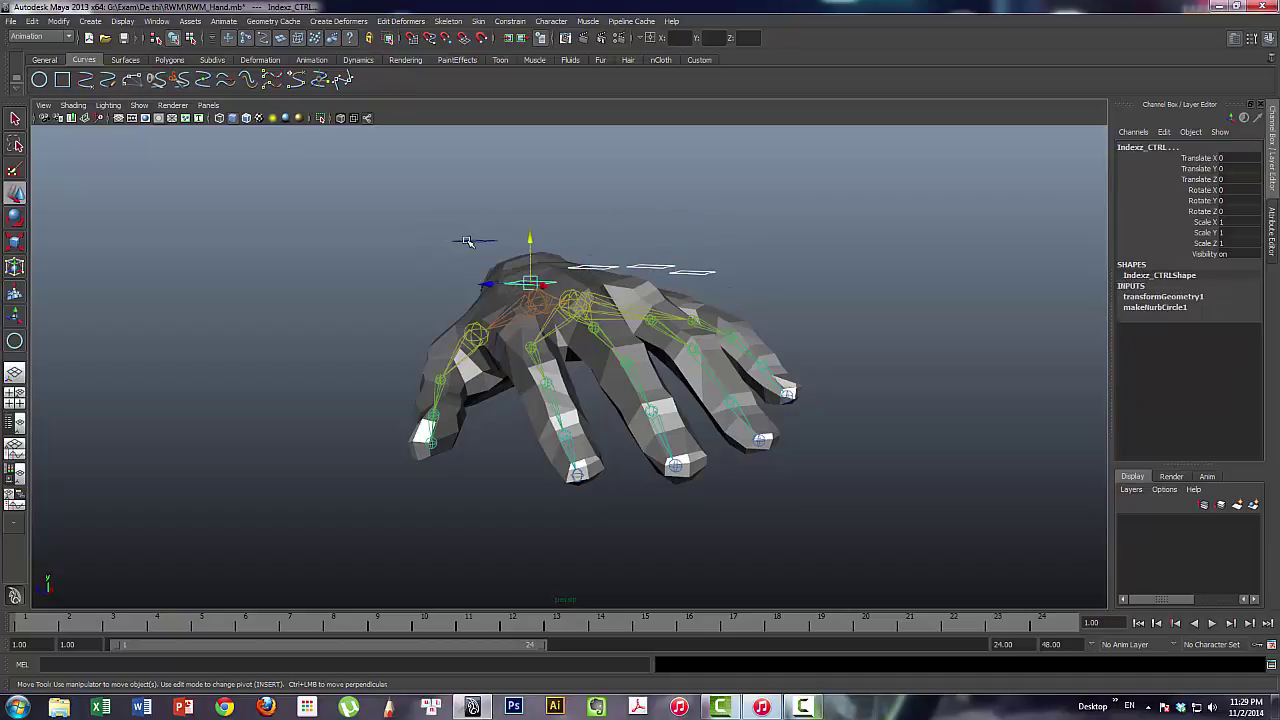
left_click(466, 241)
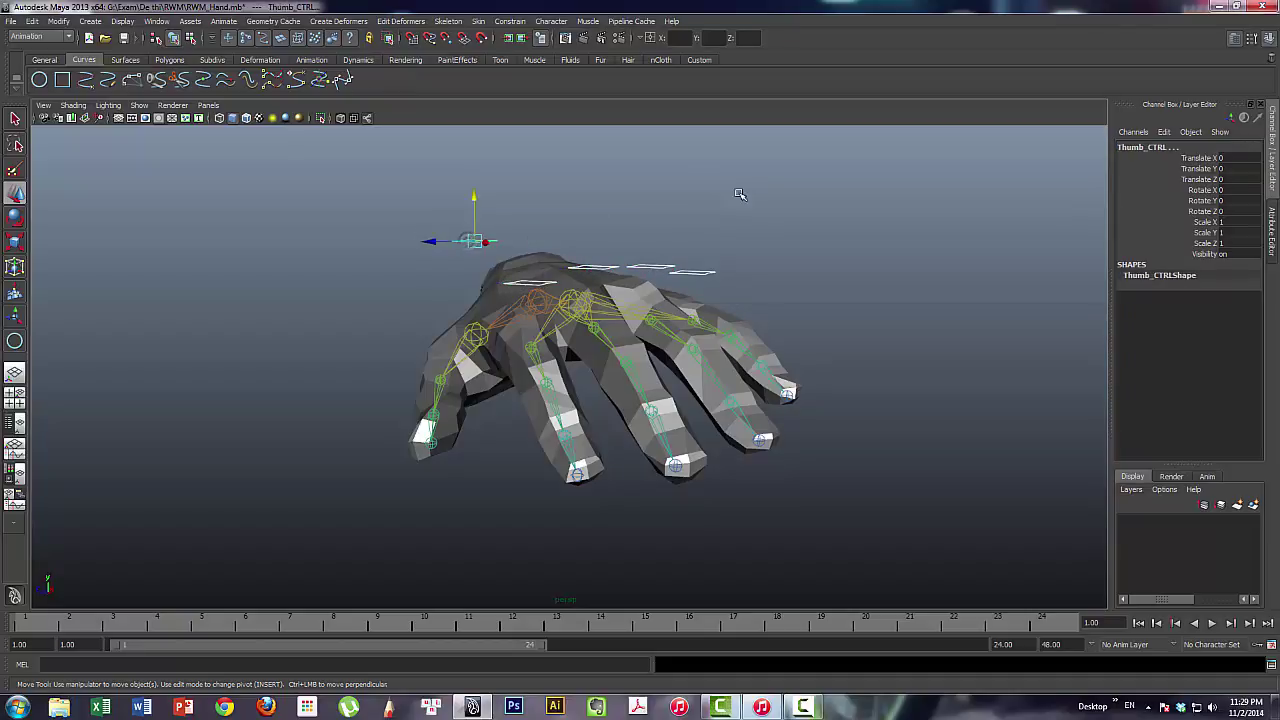
left_click(1164, 132)
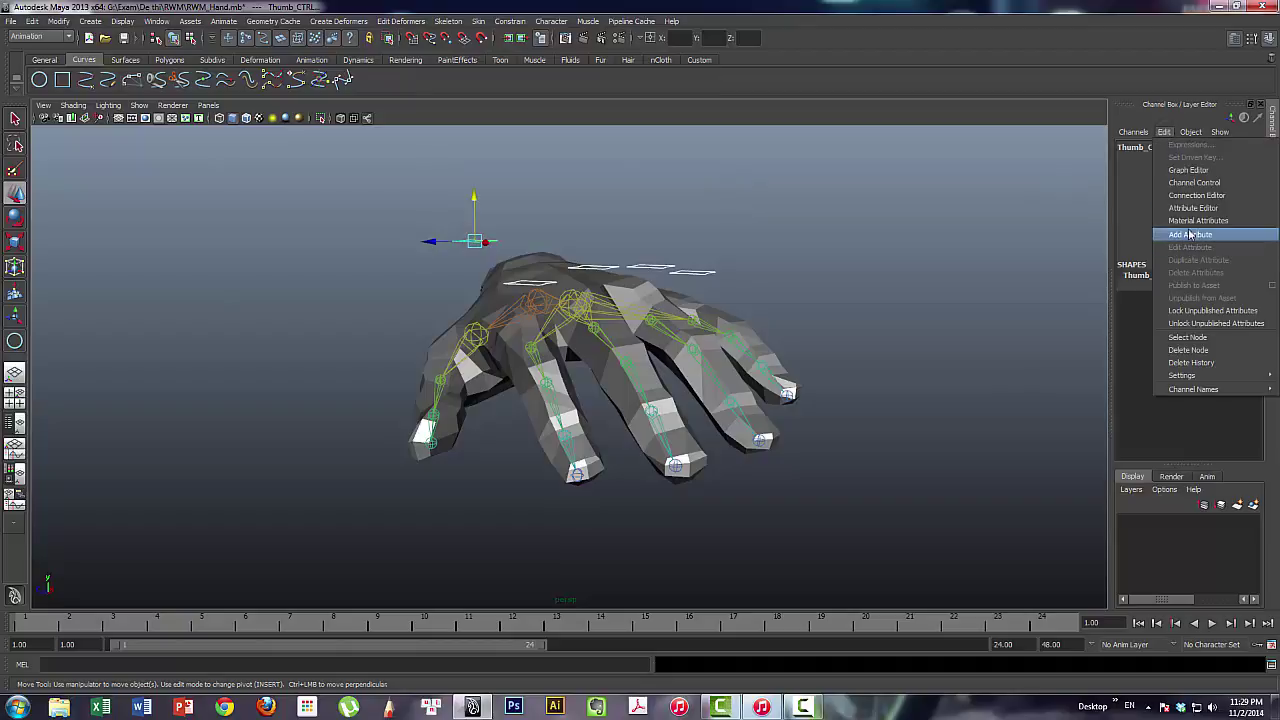
left_click(1183, 235)
type("Bend")
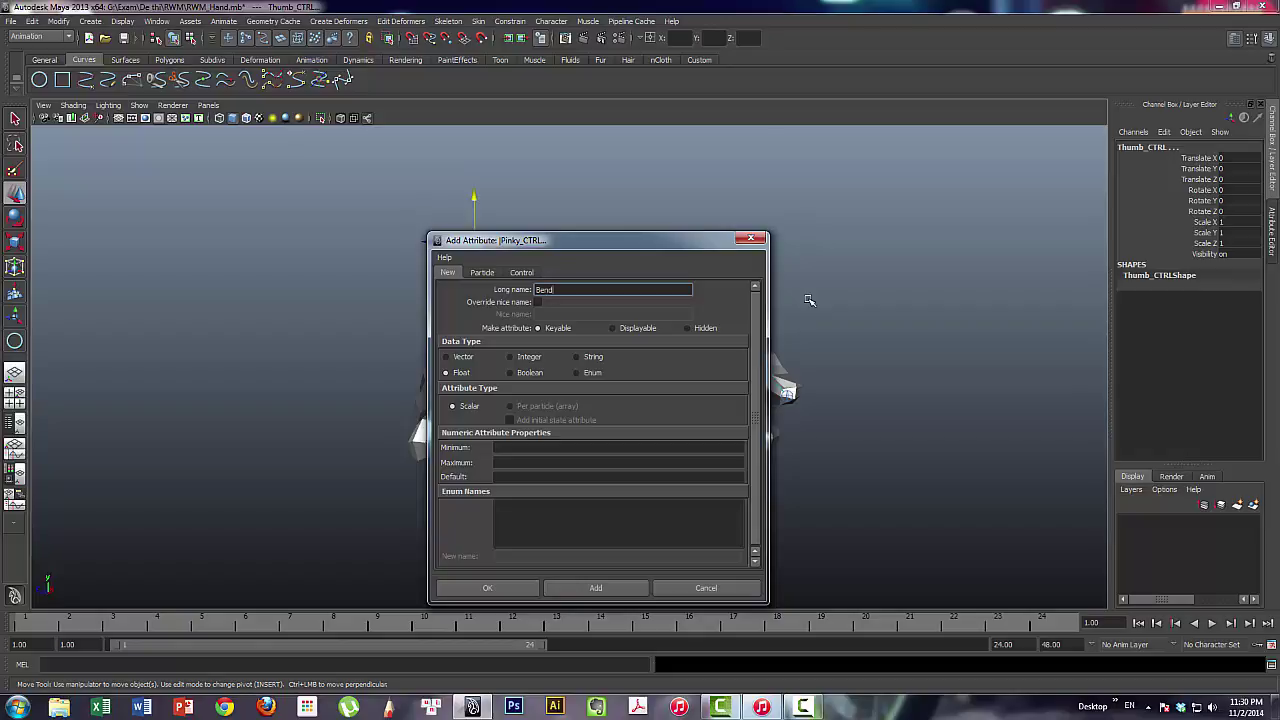
key("Tab")
type("-1")
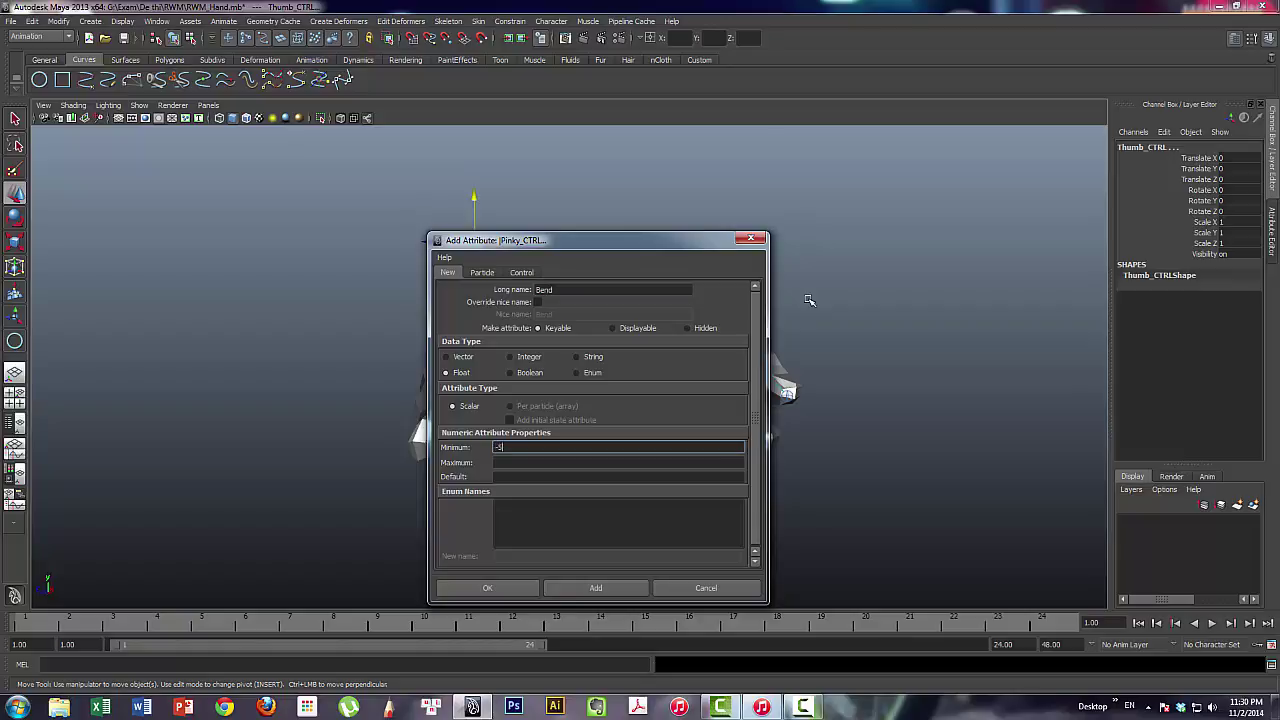
key("Tab")
type("10")
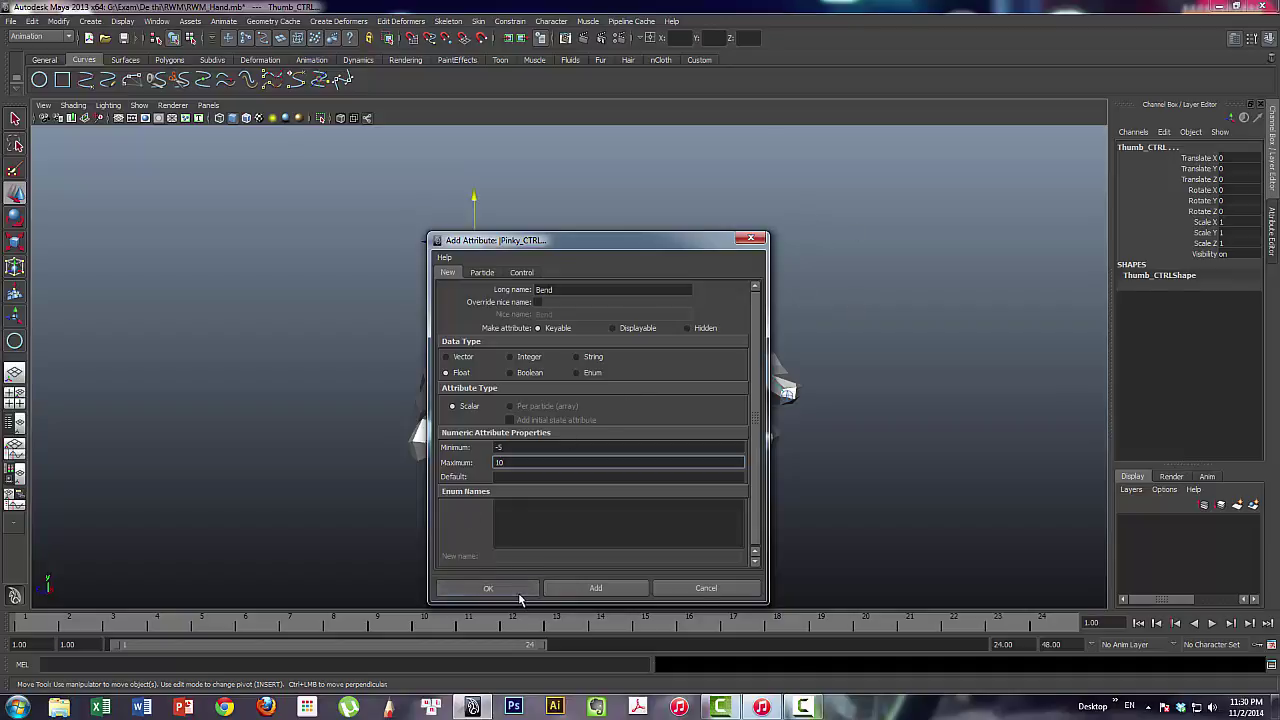
left_click(519, 599)
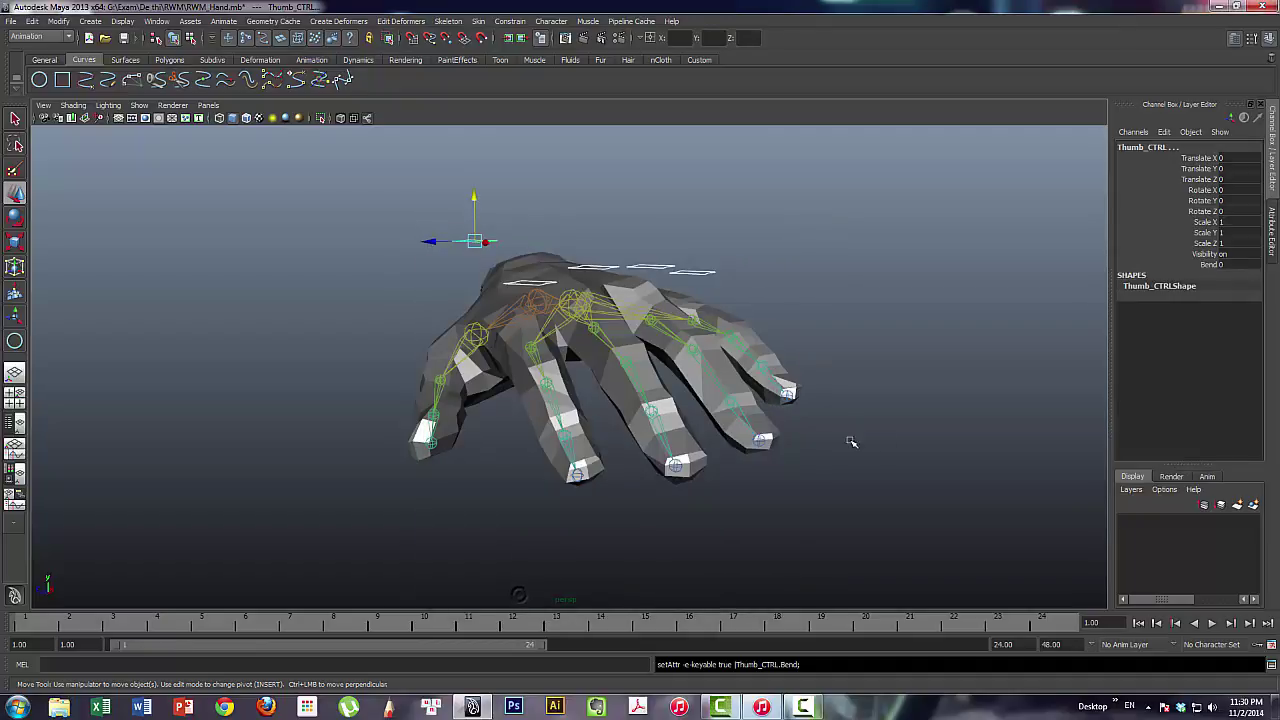
Check that Indexz_CTRL, Middle_CTRL, Pinky_CTRL and Ring_CTRL each show a Bend channel
left_click(923, 305)
left_click(531, 288)
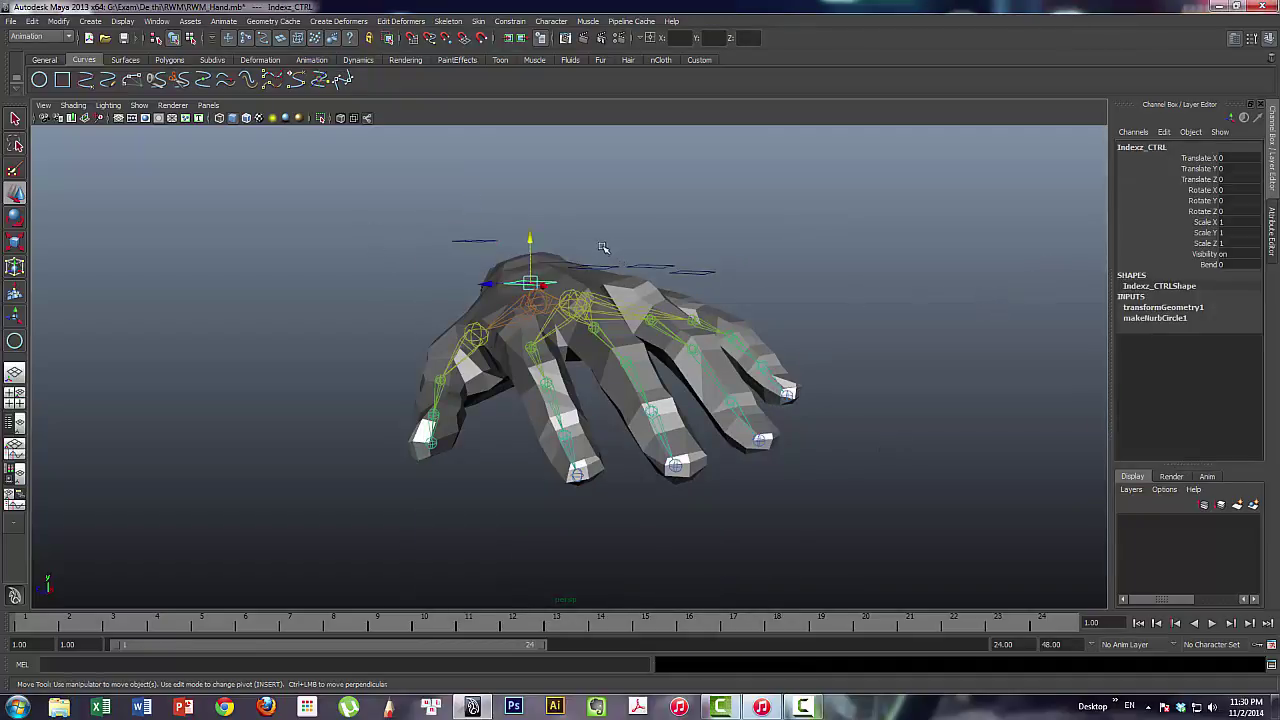
left_click(601, 264)
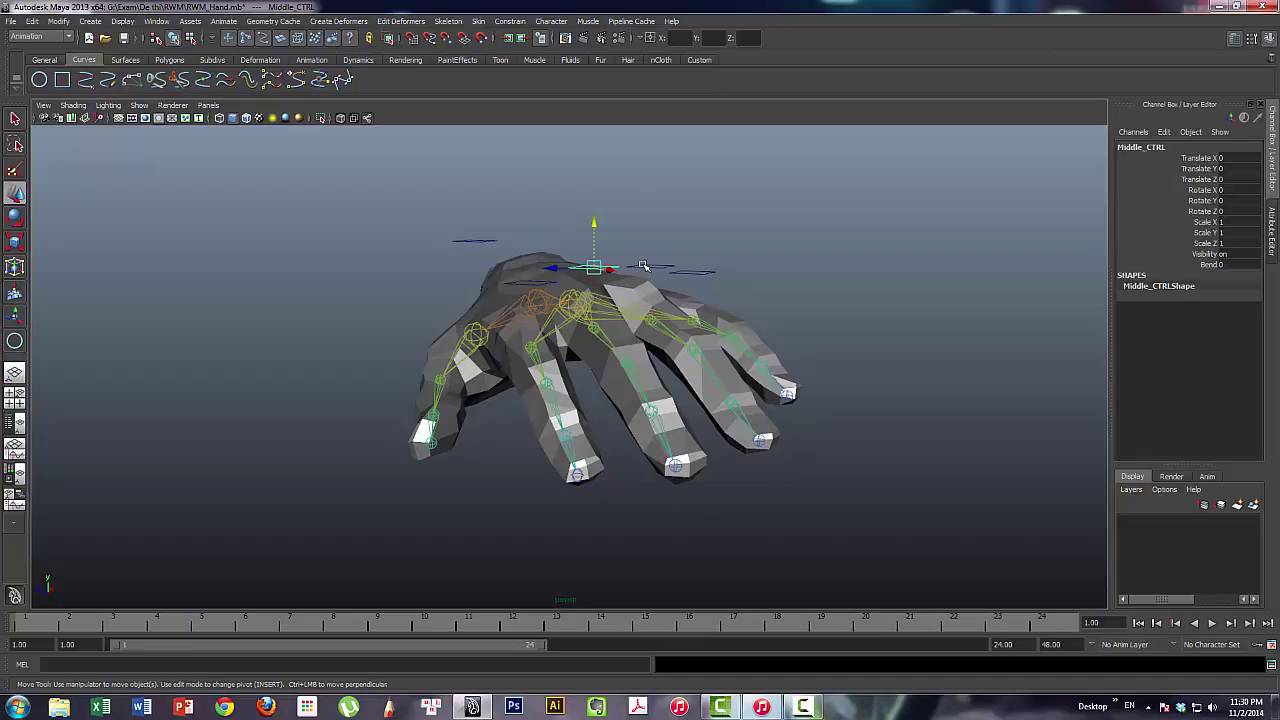
left_click(643, 265)
left_click(694, 270)
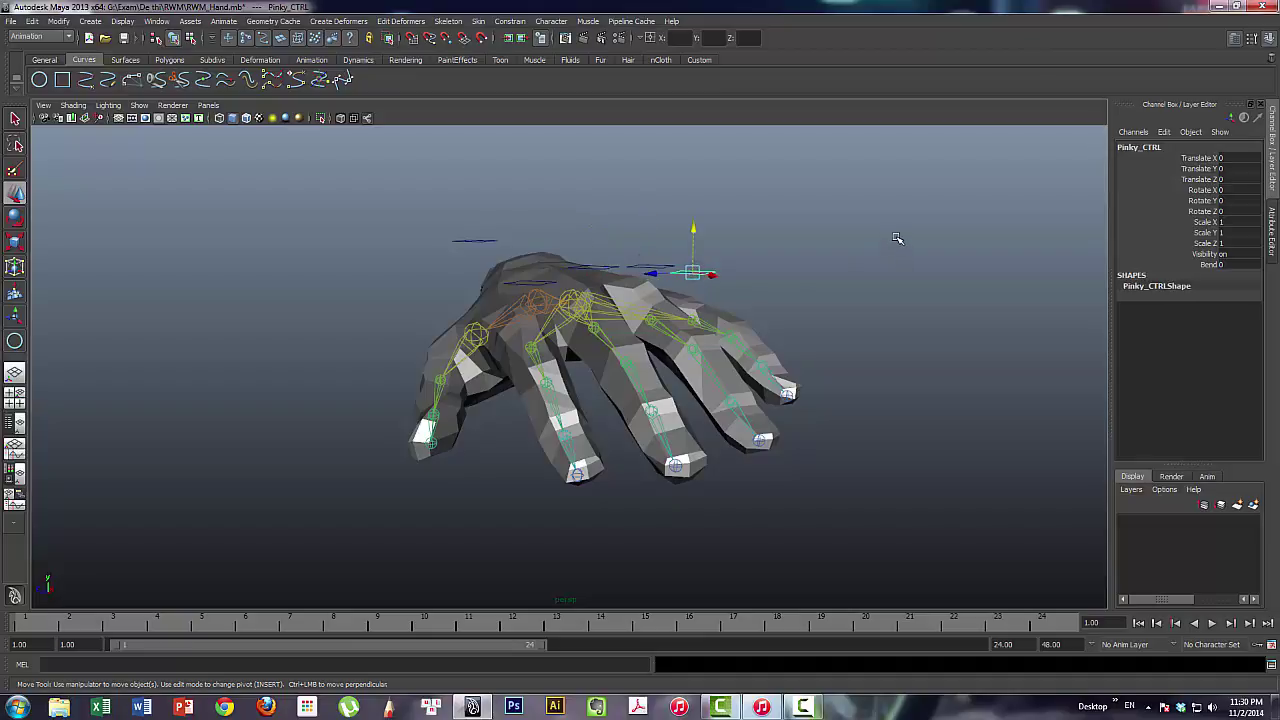
mouse_move(883, 323)
left_mouse_down("alt")
mouse_move(900, 337)
mouse_move(923, 300)
mouse_move(880, 310)
left_mouse_up("alt")
left_click(585, 281)
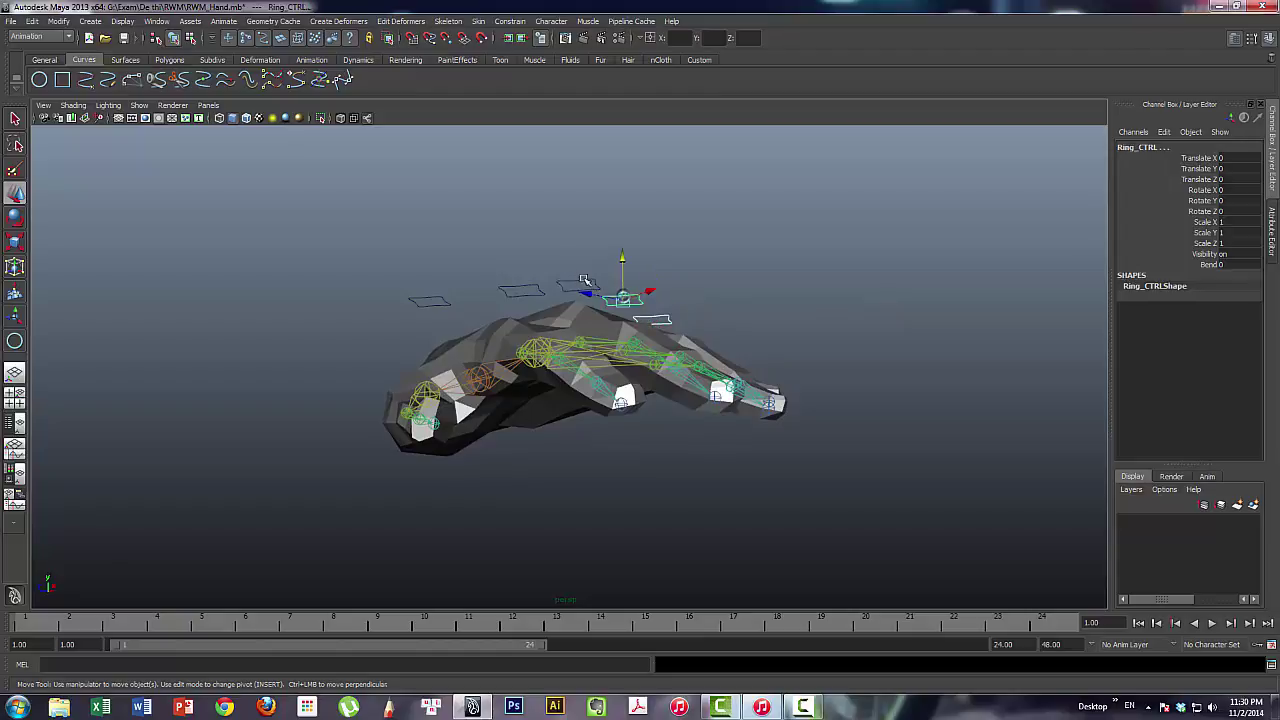
left_click(583, 280)
left_click(528, 286)
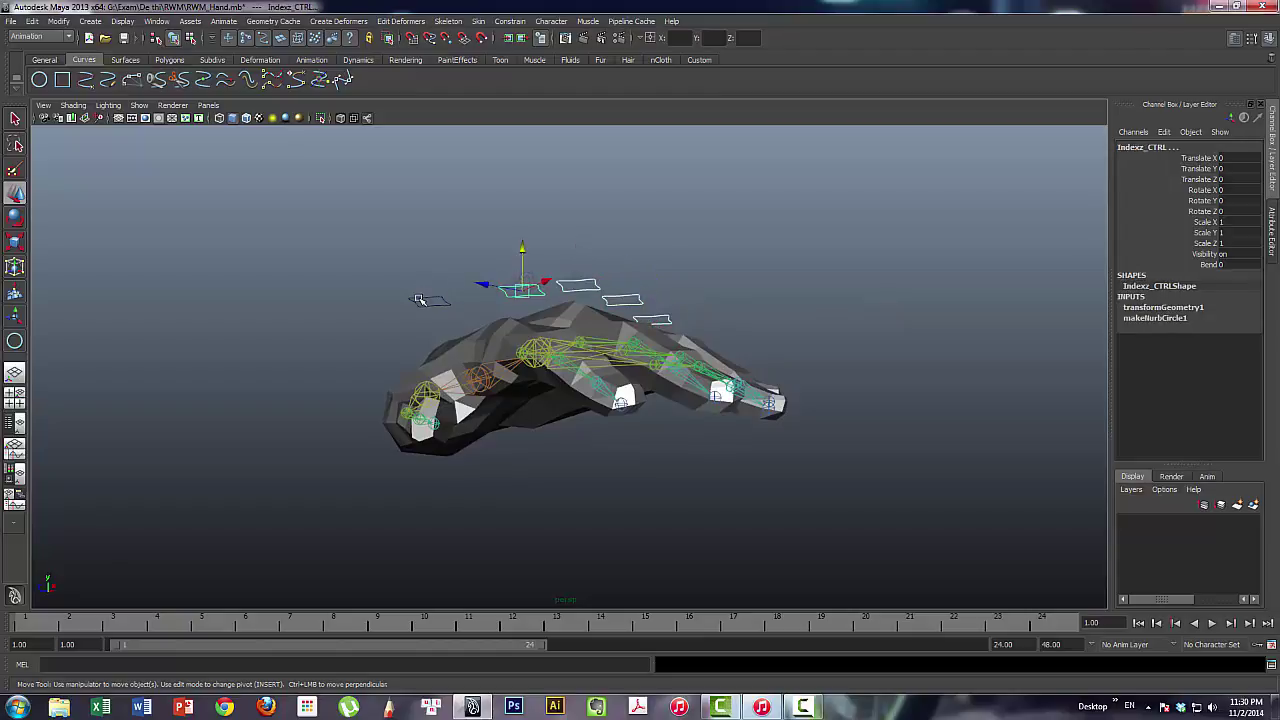
Select Thumb_CTRL's Bend channel in the Channel Box for driven keys
left_click(420, 300)
left_click(1164, 131)
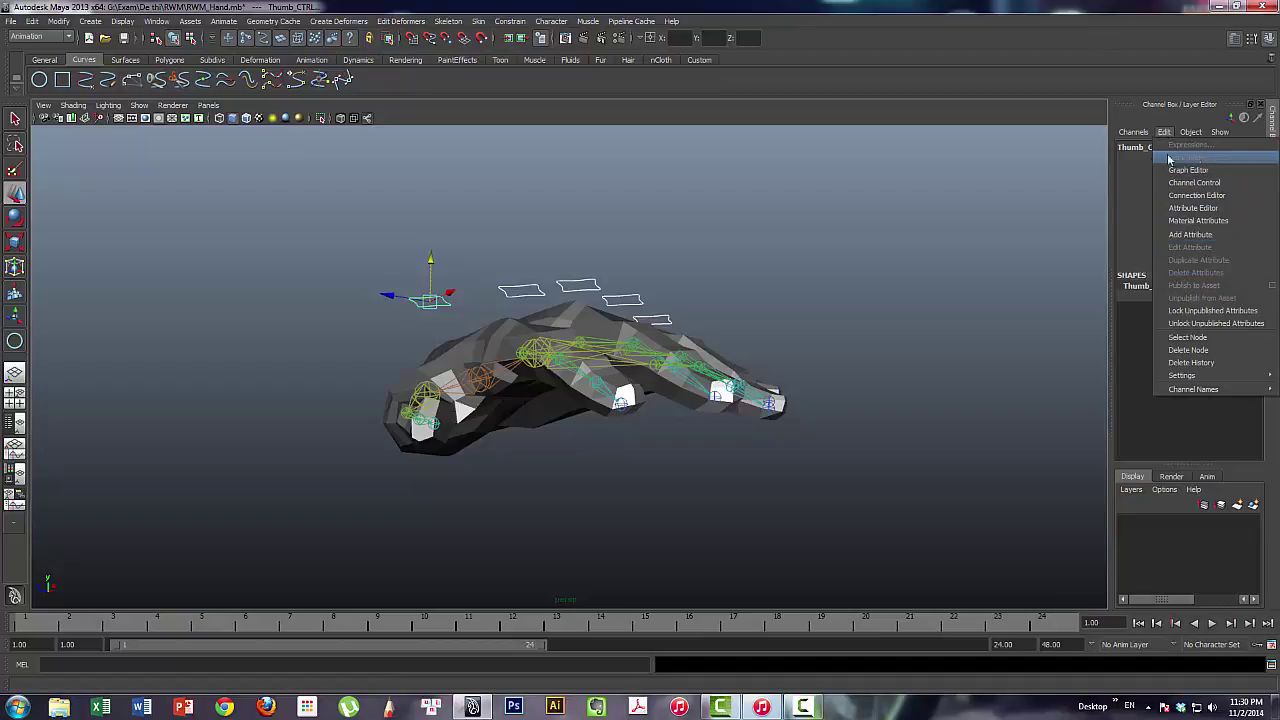
left_click(1143, 256)
left_click(1167, 265)
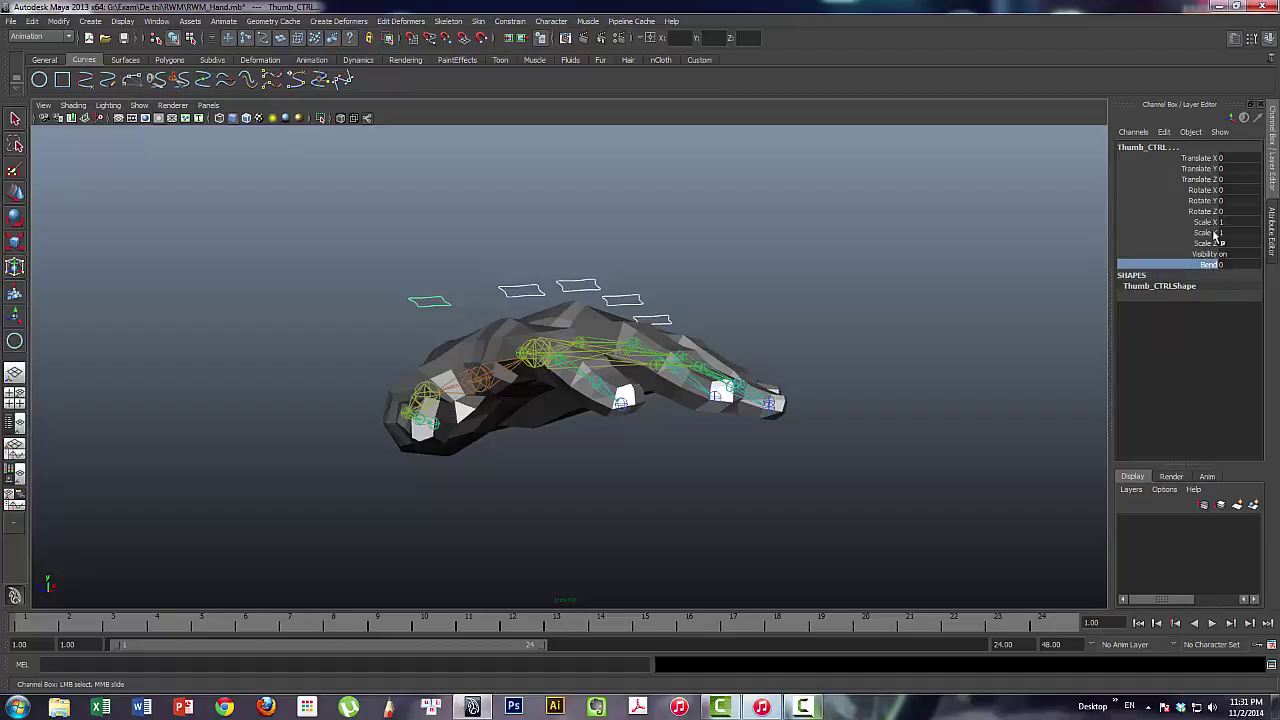
left_click(1164, 132)
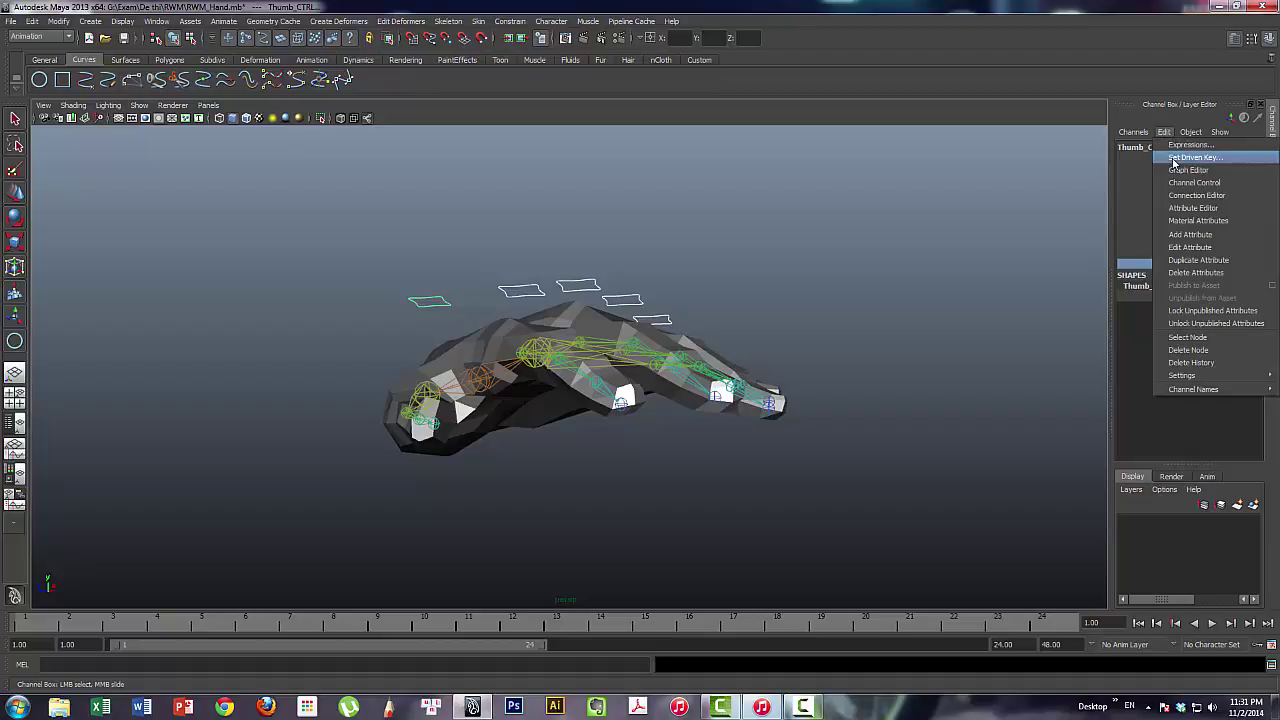
Load the finger controls as drivers in Set Driven Key and pick Pinky_CTRL's Bend
left_click(1175, 158)
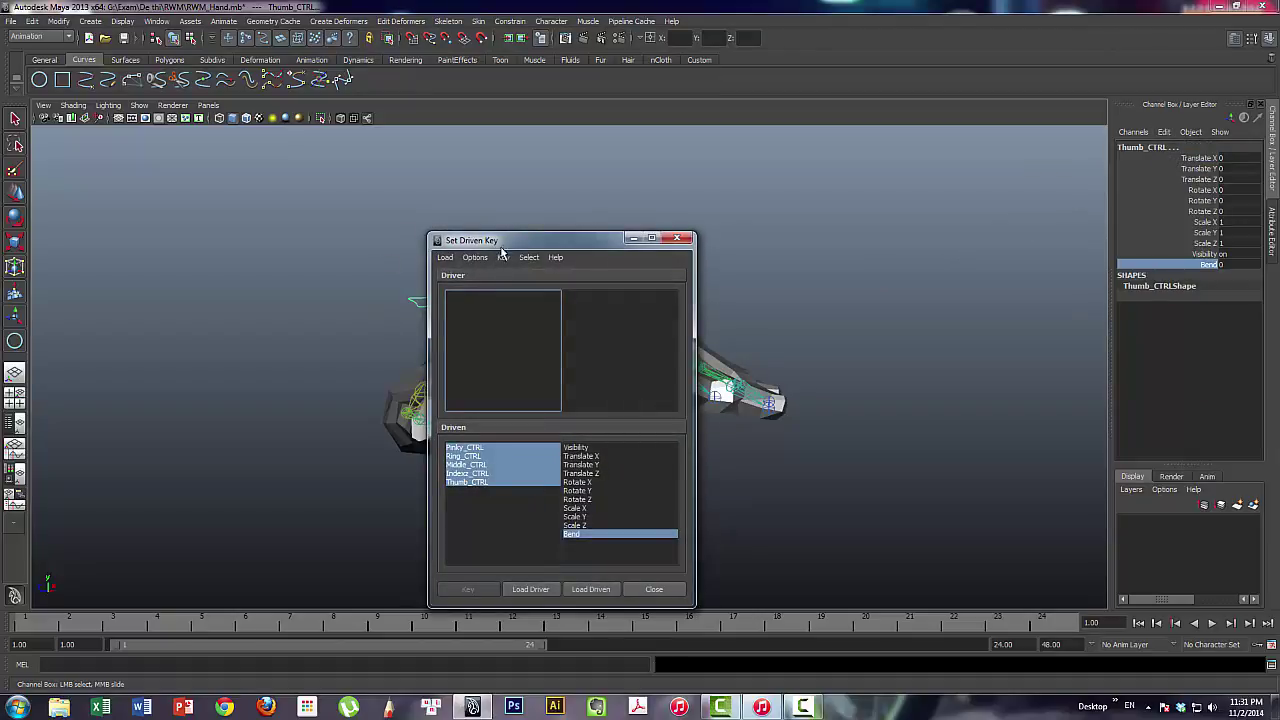
mouse_move(562, 231)
left_mouse_down()
mouse_move(562, 249)
mouse_move(887, 169)
left_mouse_up()
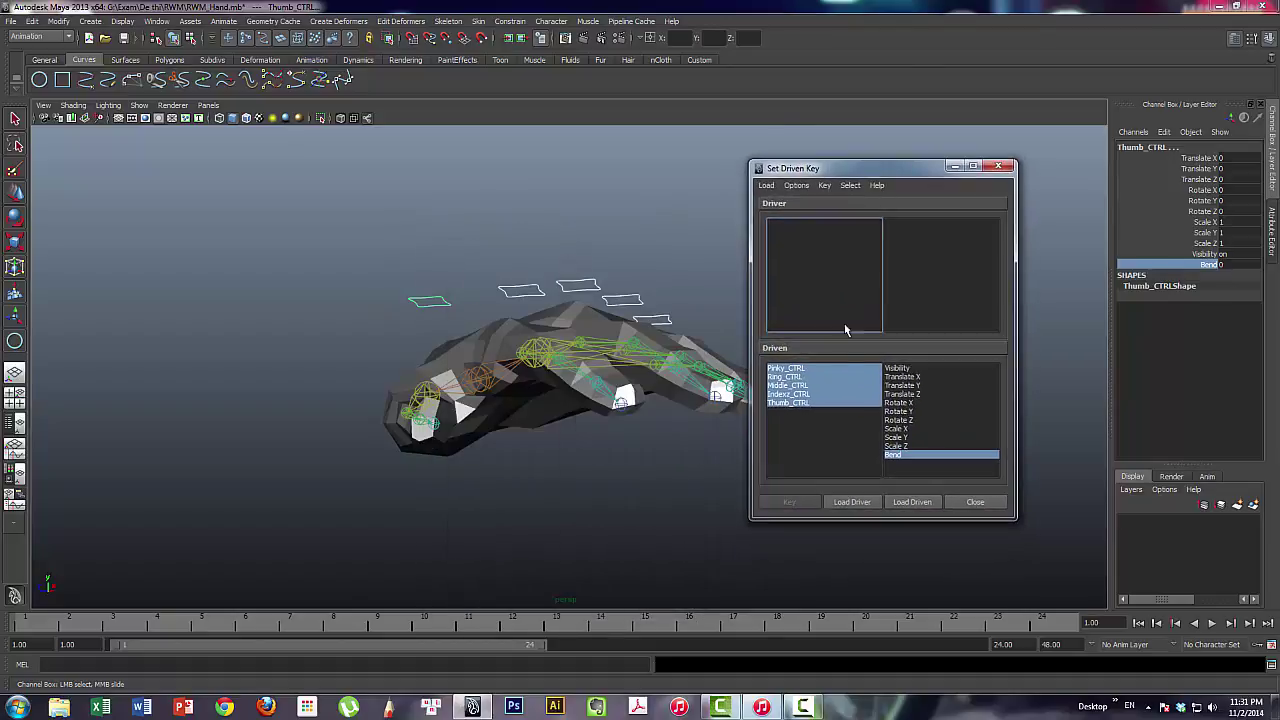
left_click(866, 508)
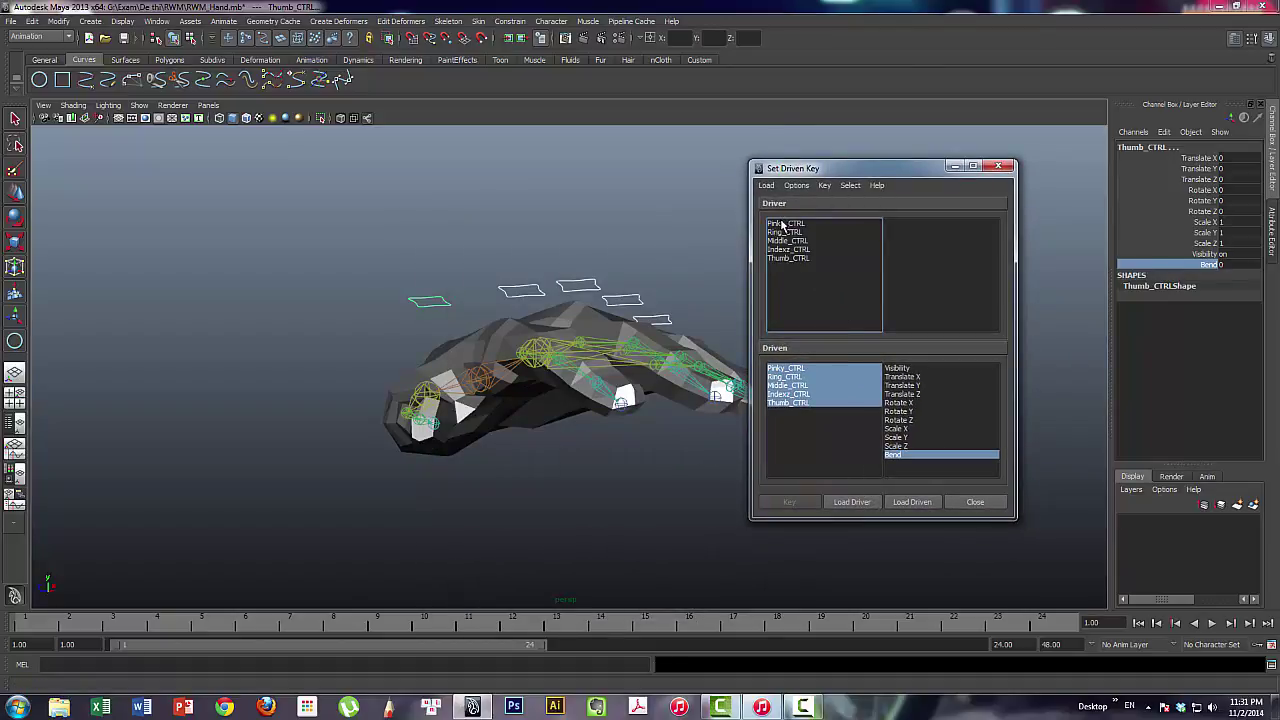
left_click(788, 258)
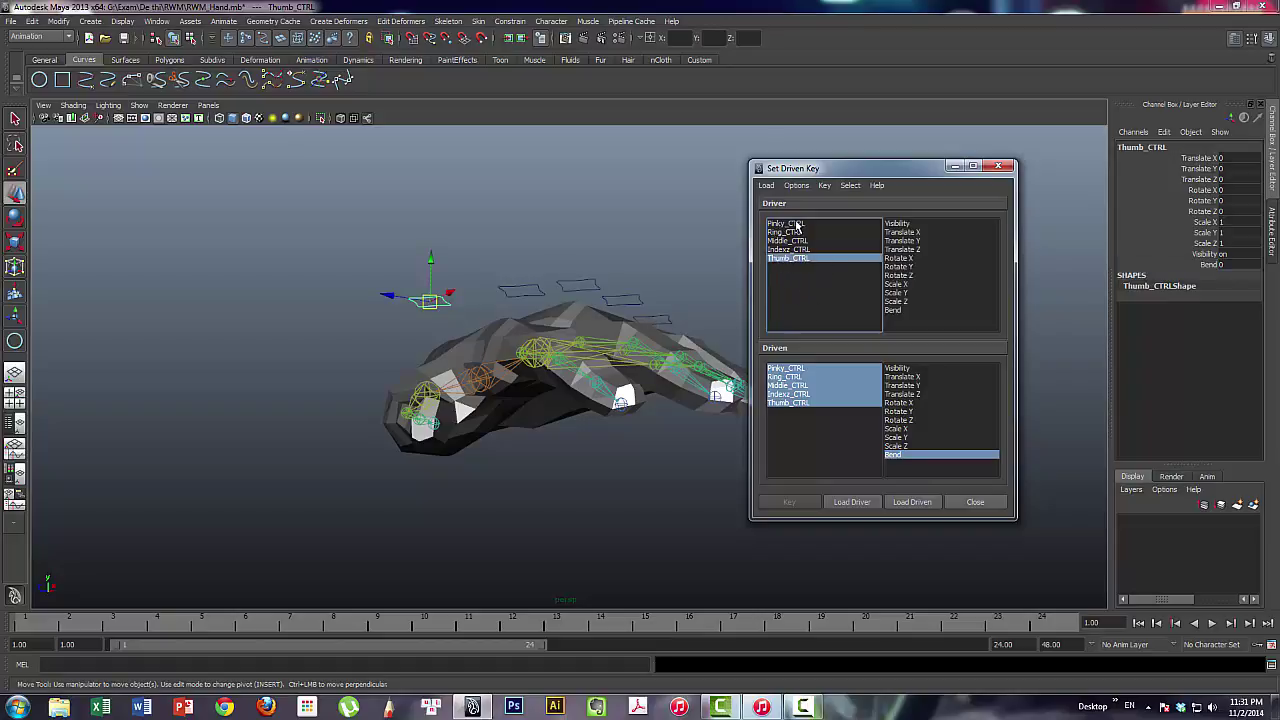
left_click(795, 224)
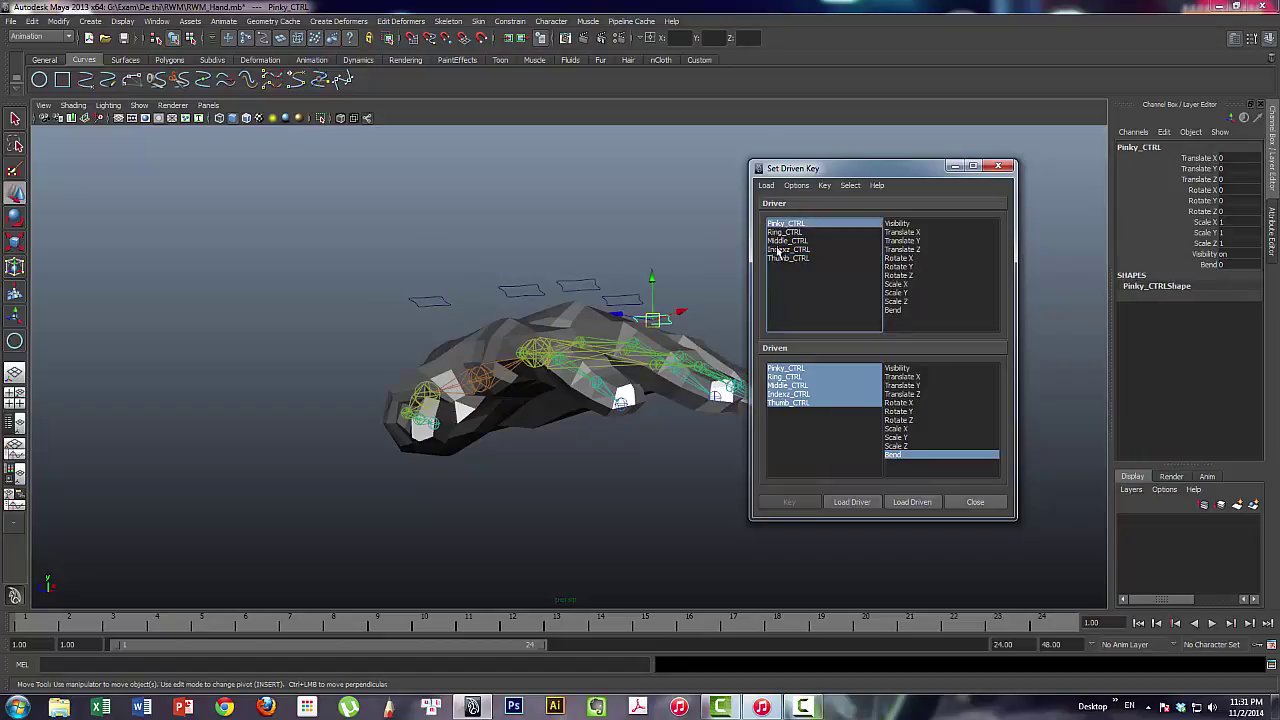
left_click(893, 311)
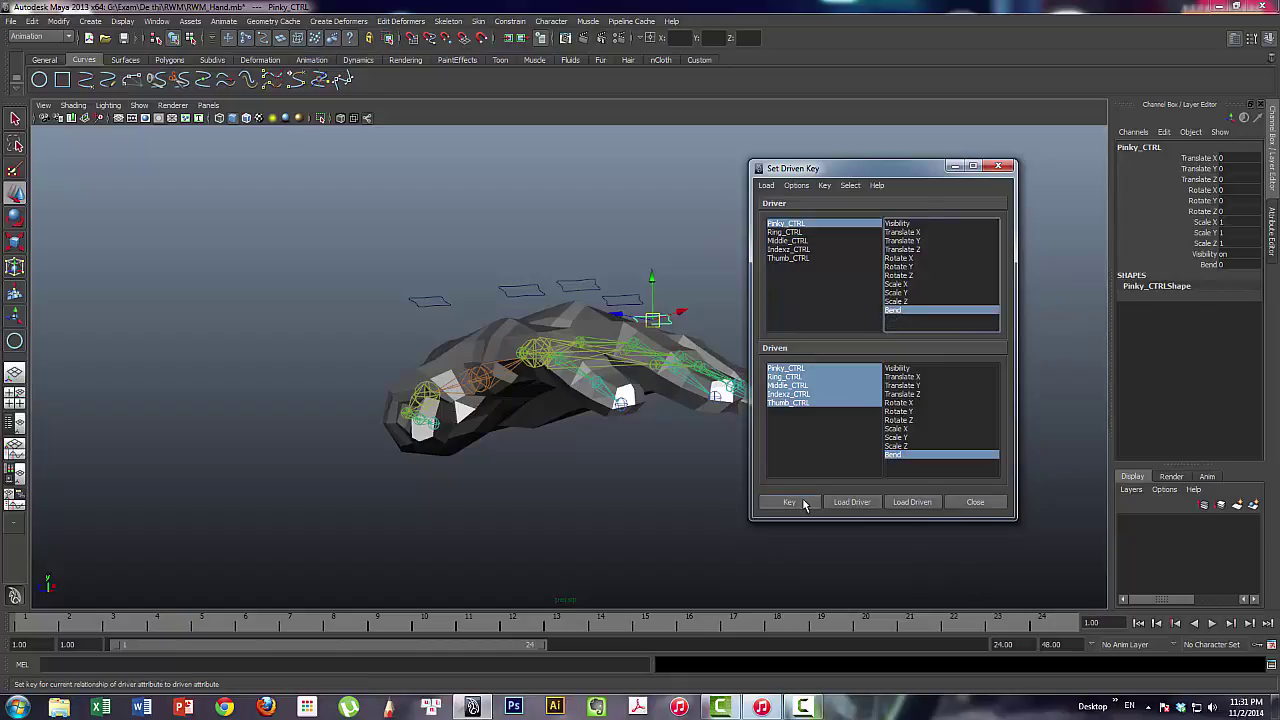
Select the pinky's L_Pinky_mid_1 and L_Pinky_mid_2 joints in the viewport
left_click_drag(700, 420, 496, 341, "alt")
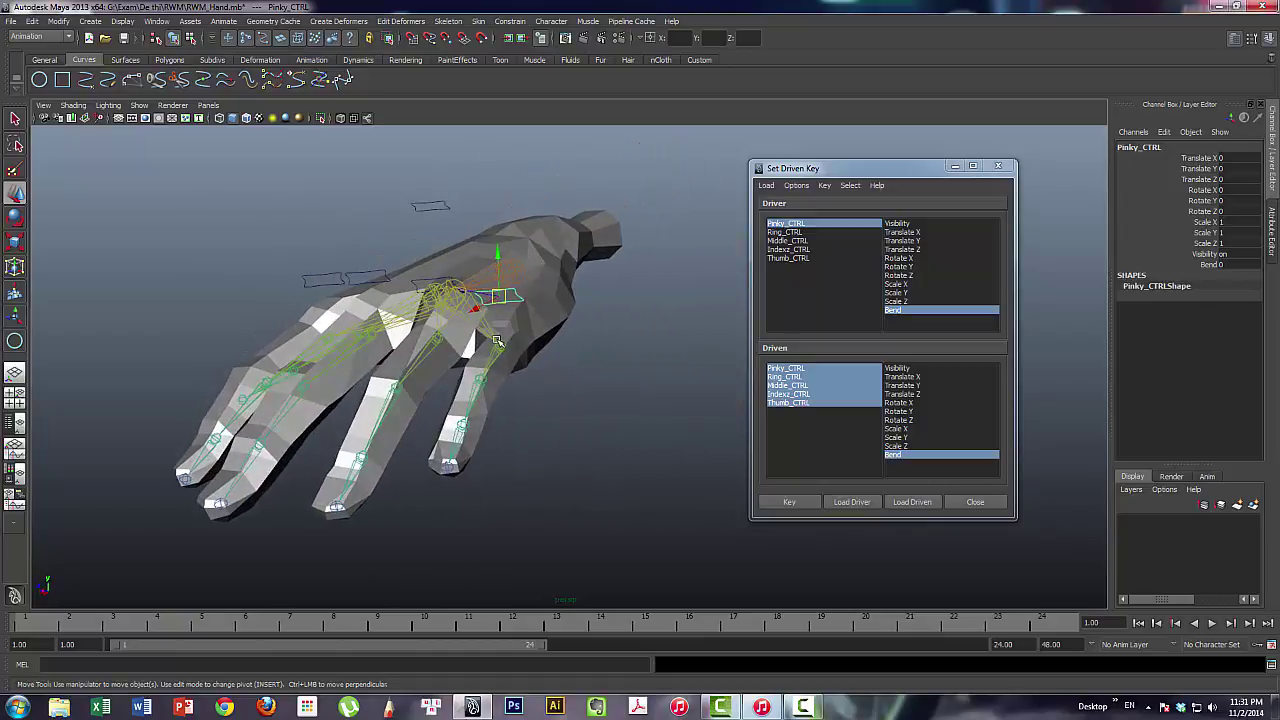
left_click(500, 348)
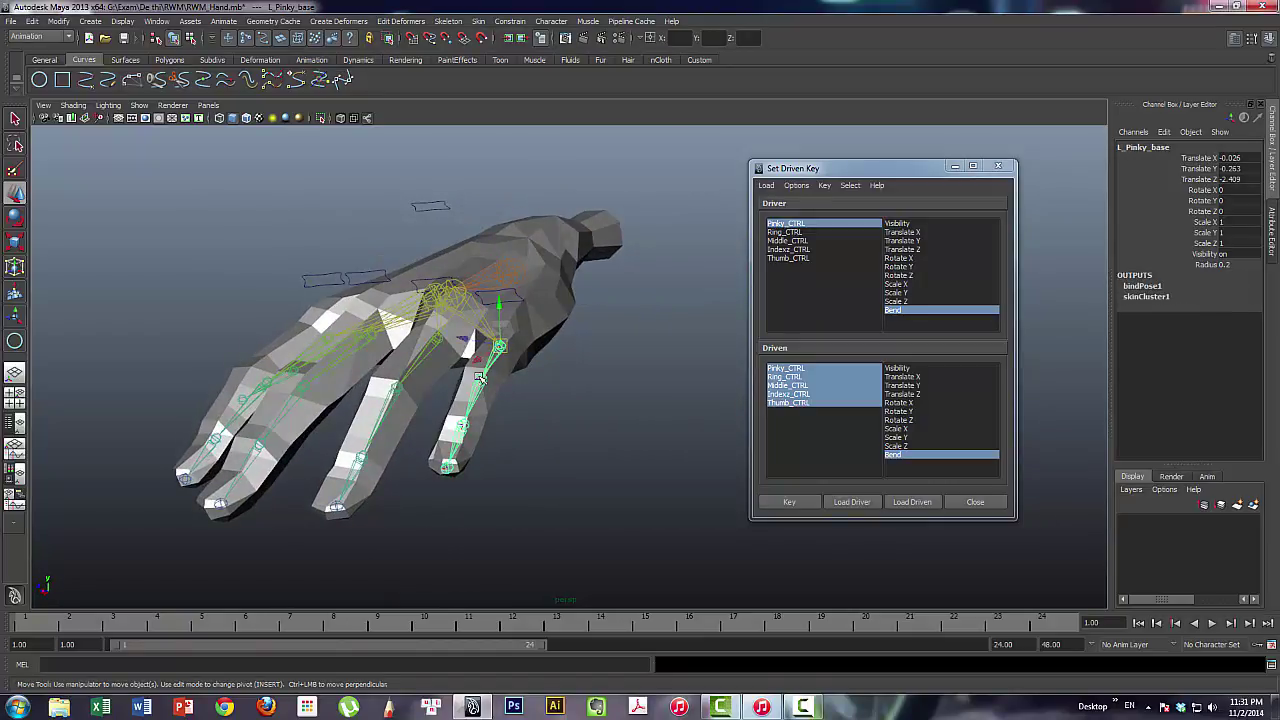
left_click(464, 426)
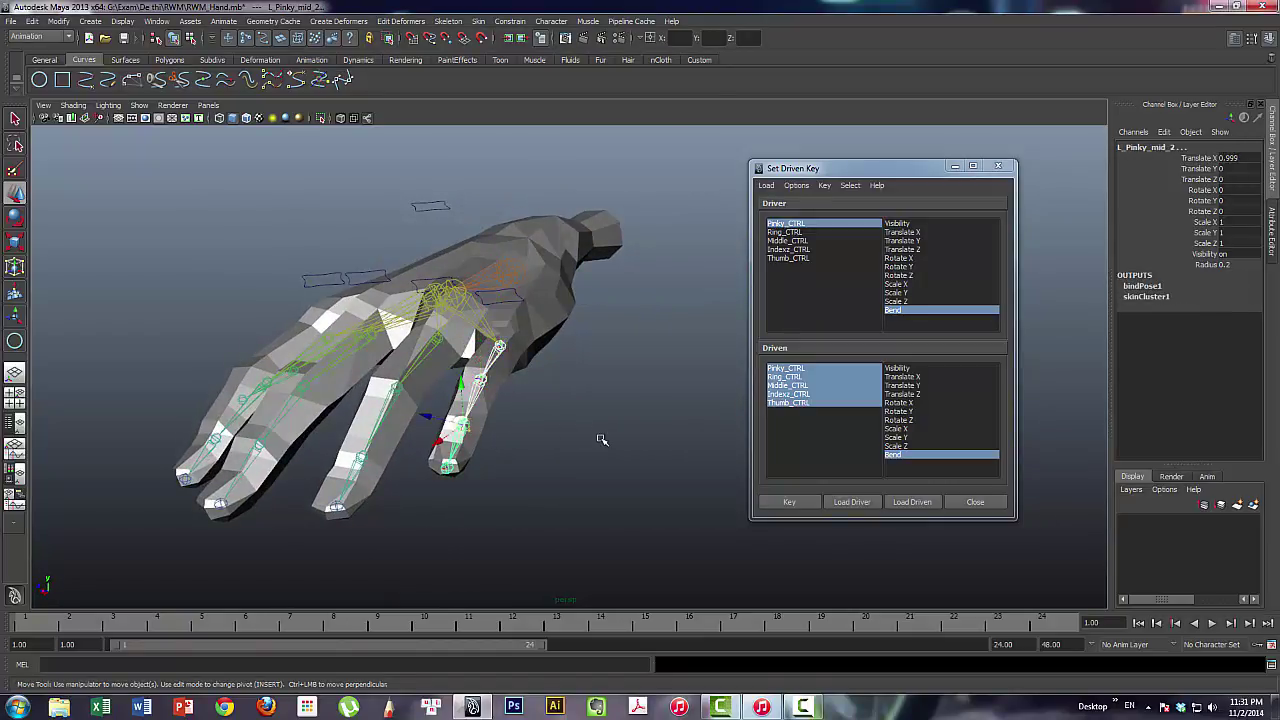
left_click_drag(600, 443, 682, 434, "alt")
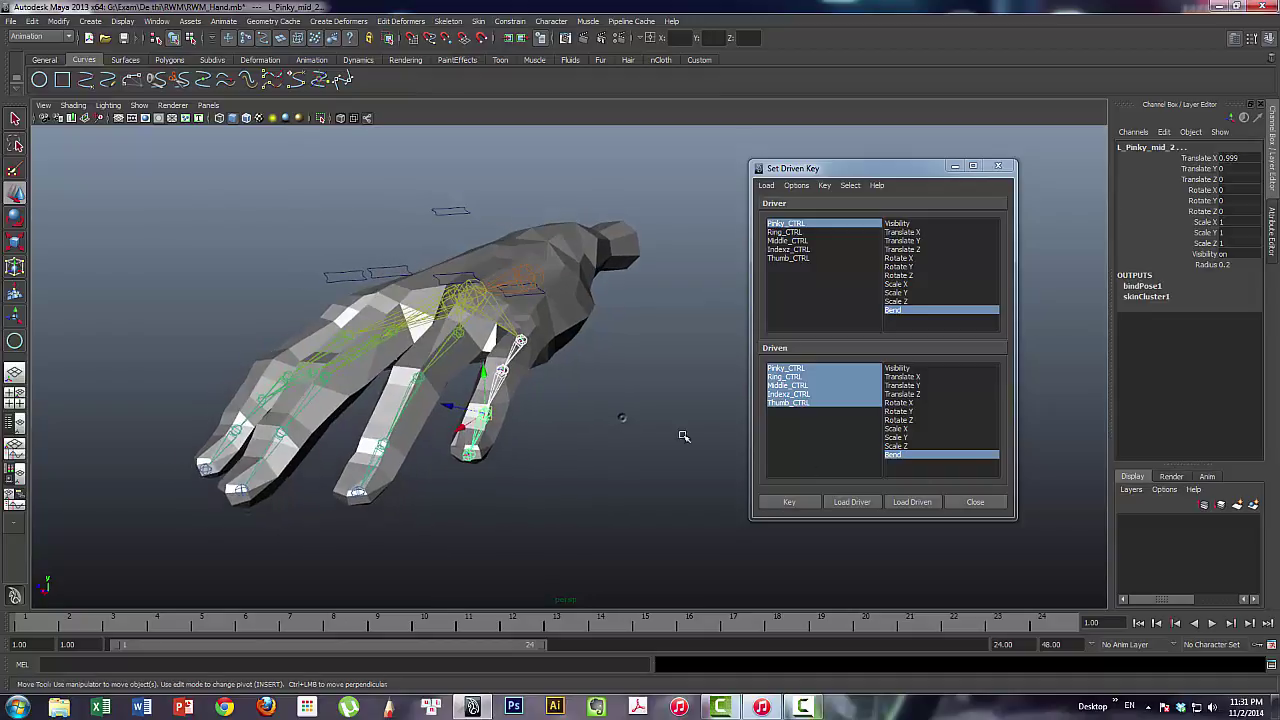
Load L_Pinky_base, mid_1 and mid_2 as driven on Rotate Z and key the rest pose
left_click(911, 502)
left_click(790, 368)
left_click(790, 377, "shift")
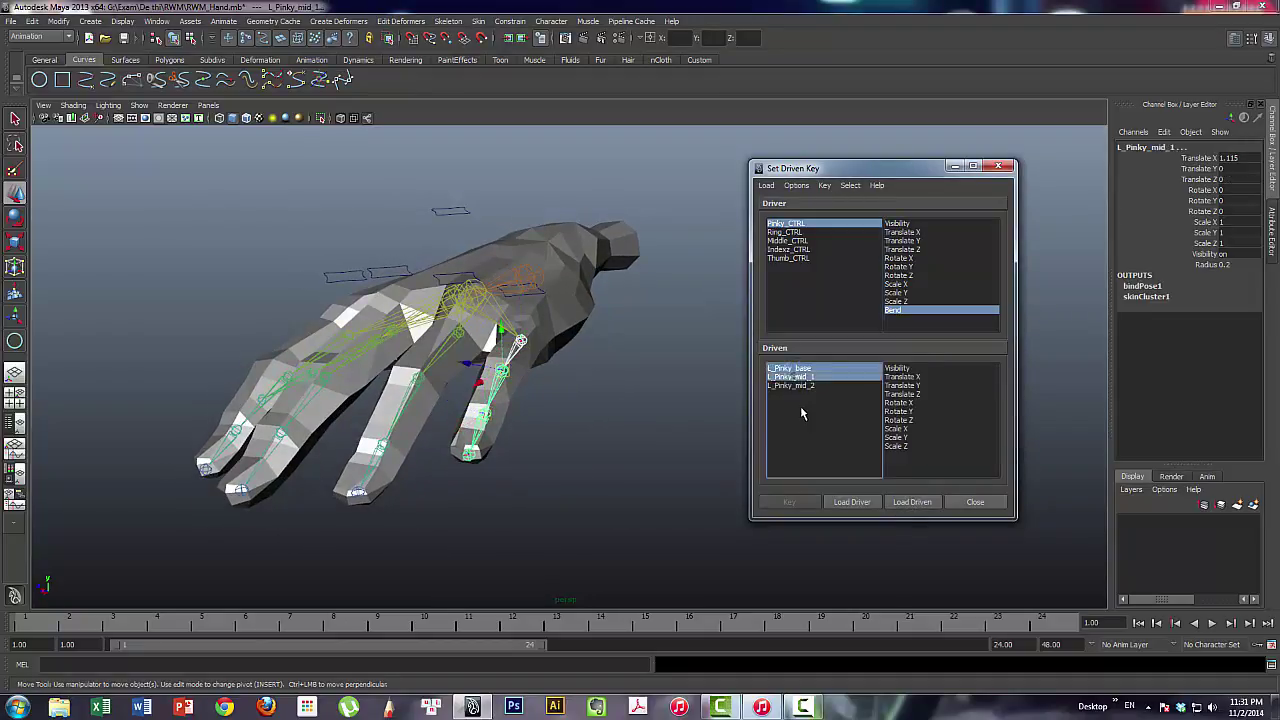
left_click(795, 386, "shift")
mouse_move(594, 406)
left_mouse_down("alt")
mouse_move(603, 383)
mouse_move(567, 381)
mouse_move(603, 374)
mouse_move(520, 386)
left_mouse_up("alt")
key("e")
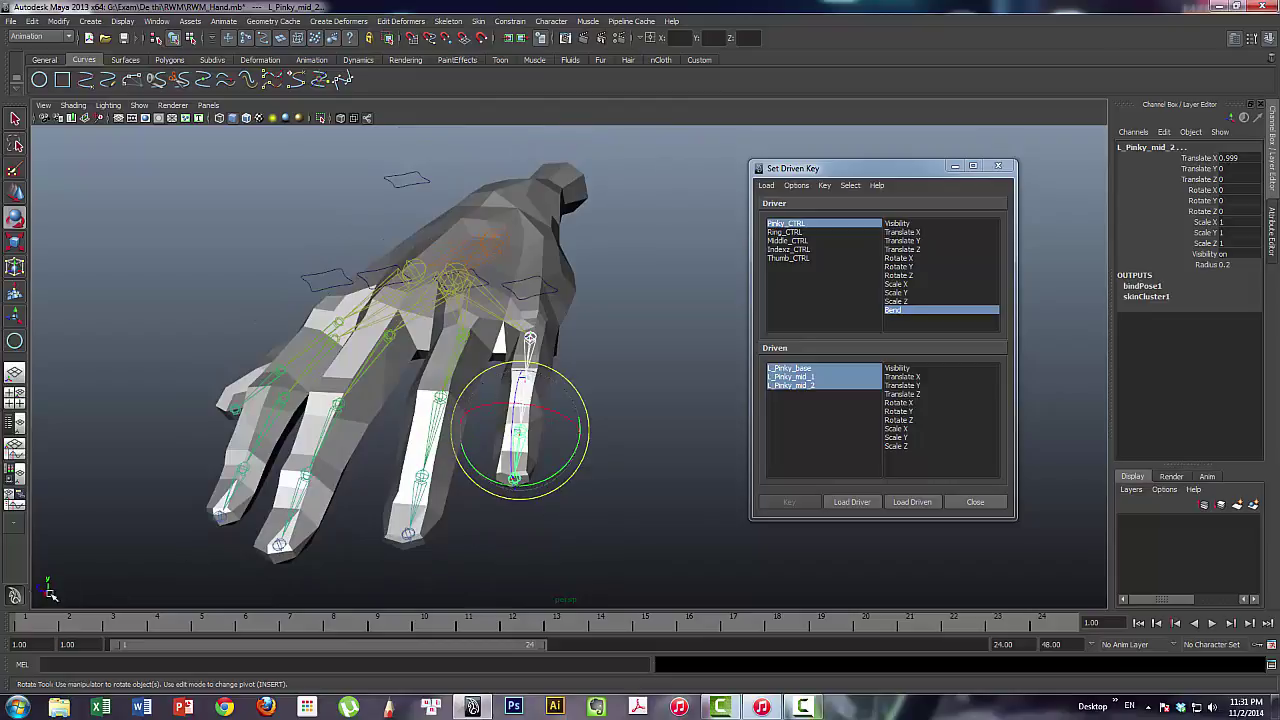
left_click(898, 420)
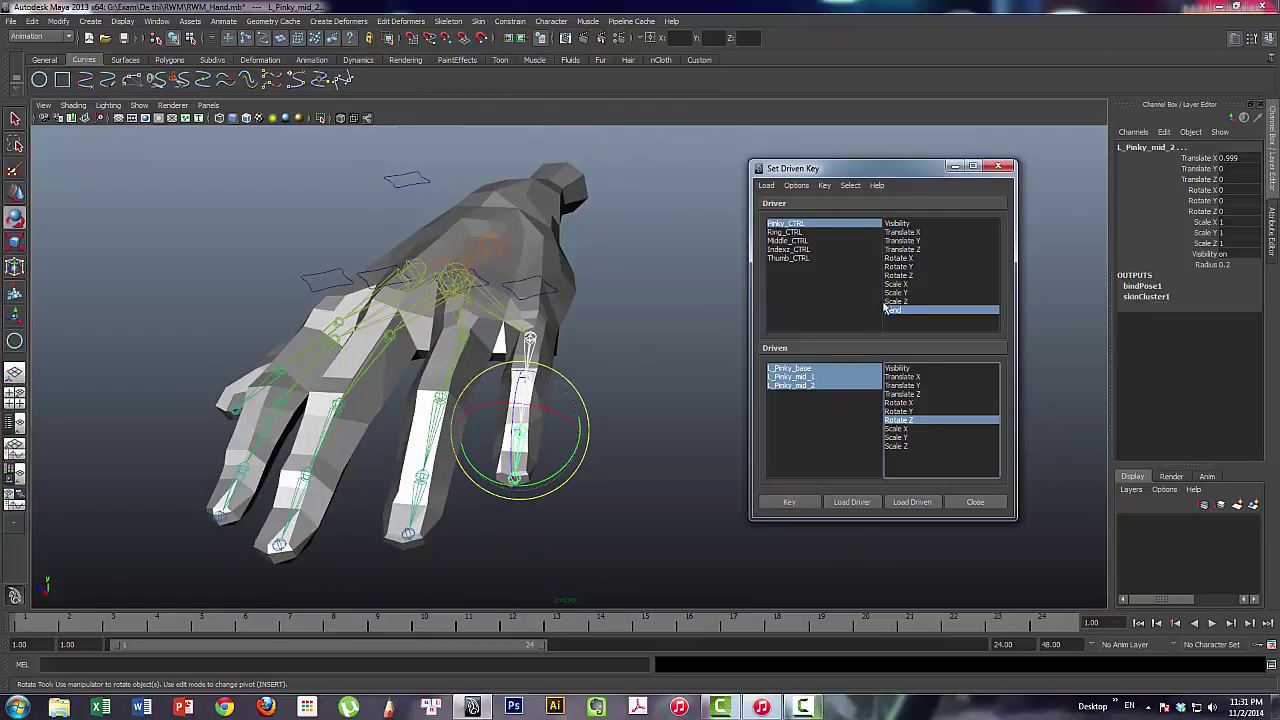
left_click(789, 502)
Change Pinky_CTRL's Bend value and reselect the three pinky joints as driven
left_click(553, 292)
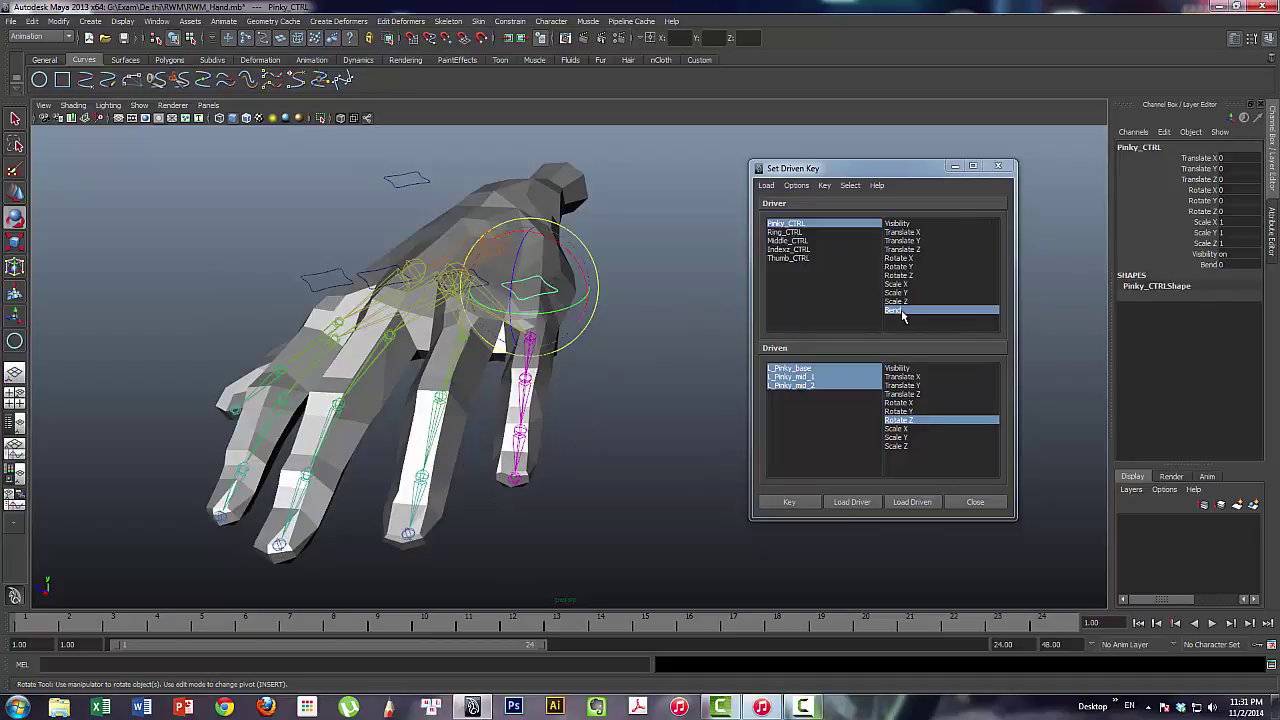
left_click(822, 233)
left_click(815, 223)
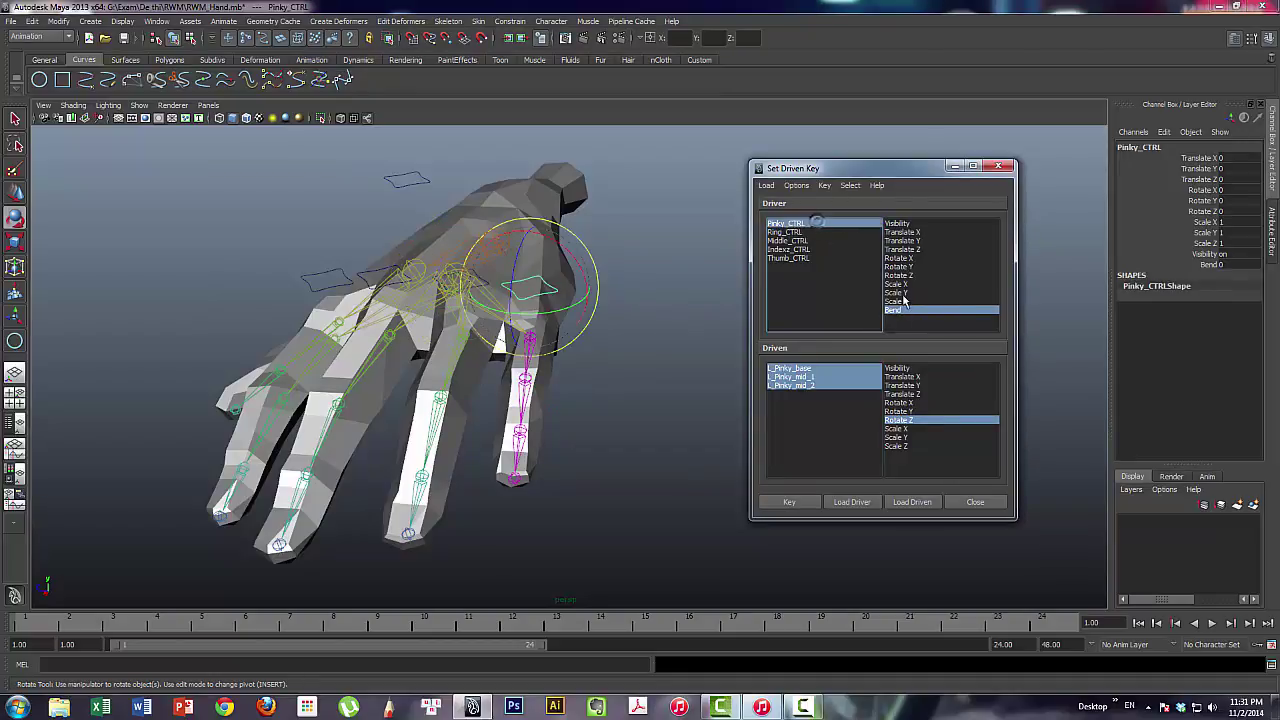
left_click(1240, 264)
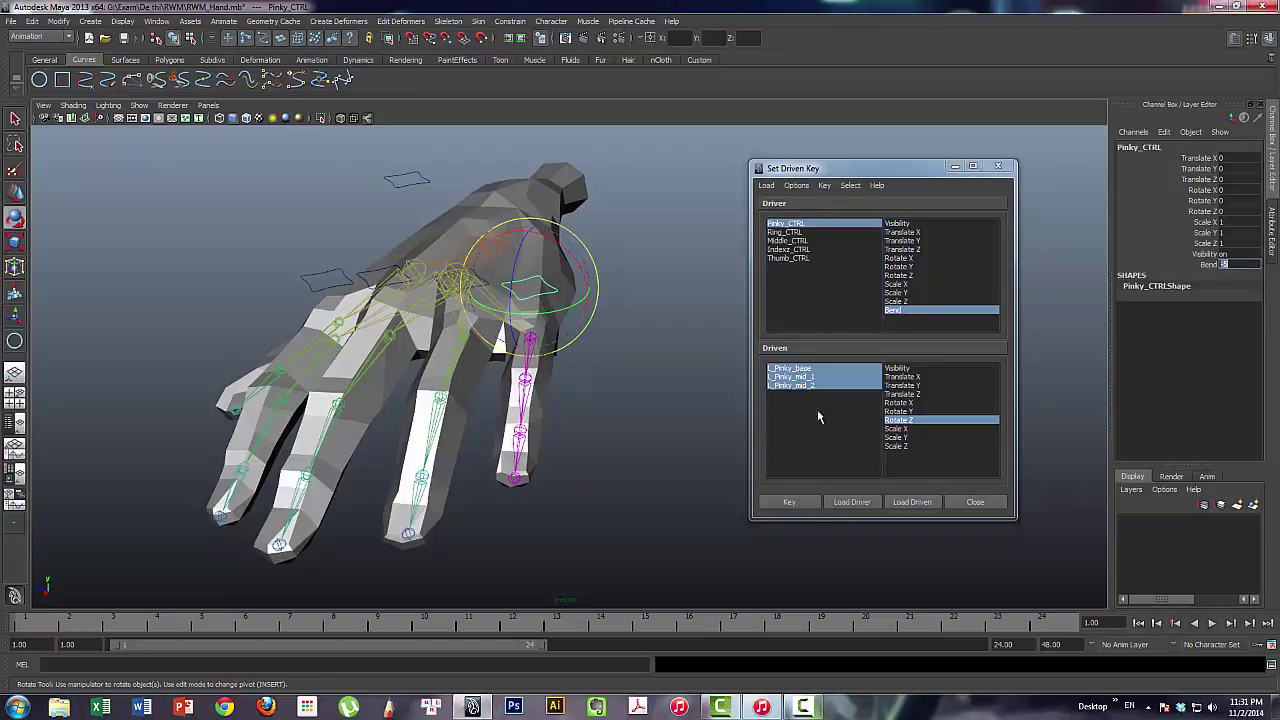
left_click(795, 369)
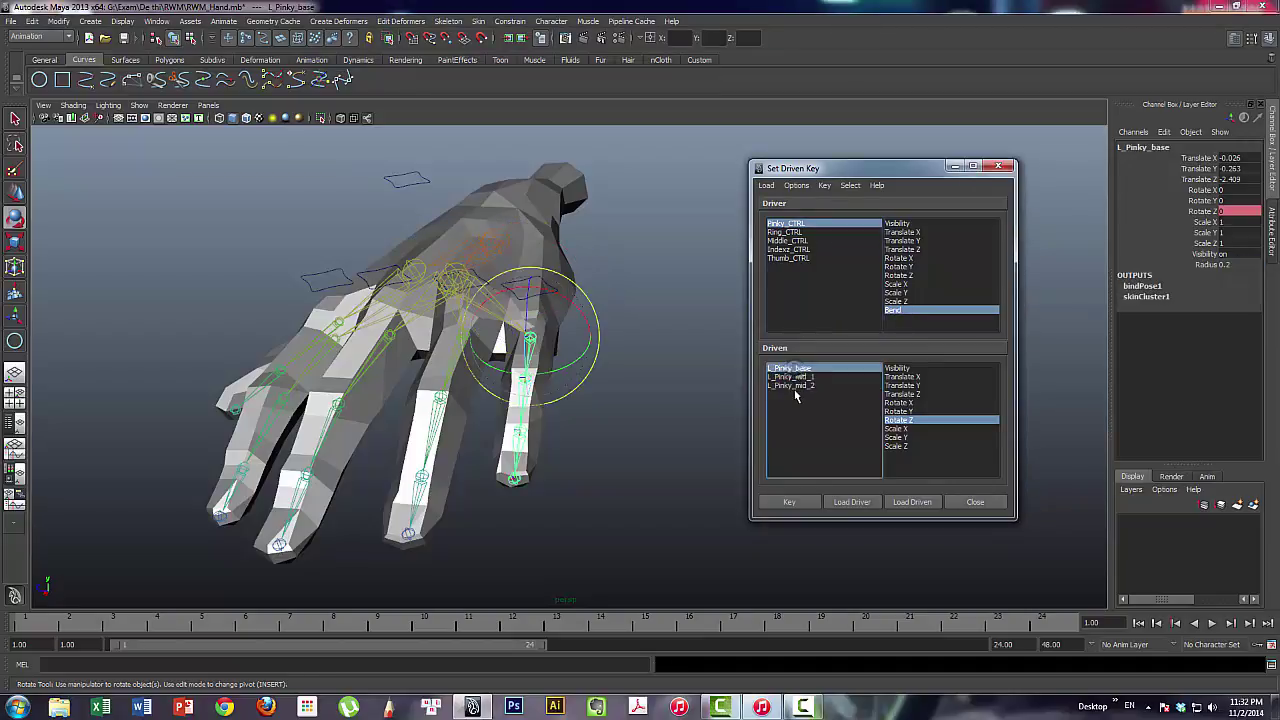
left_click(795, 385, "shift")
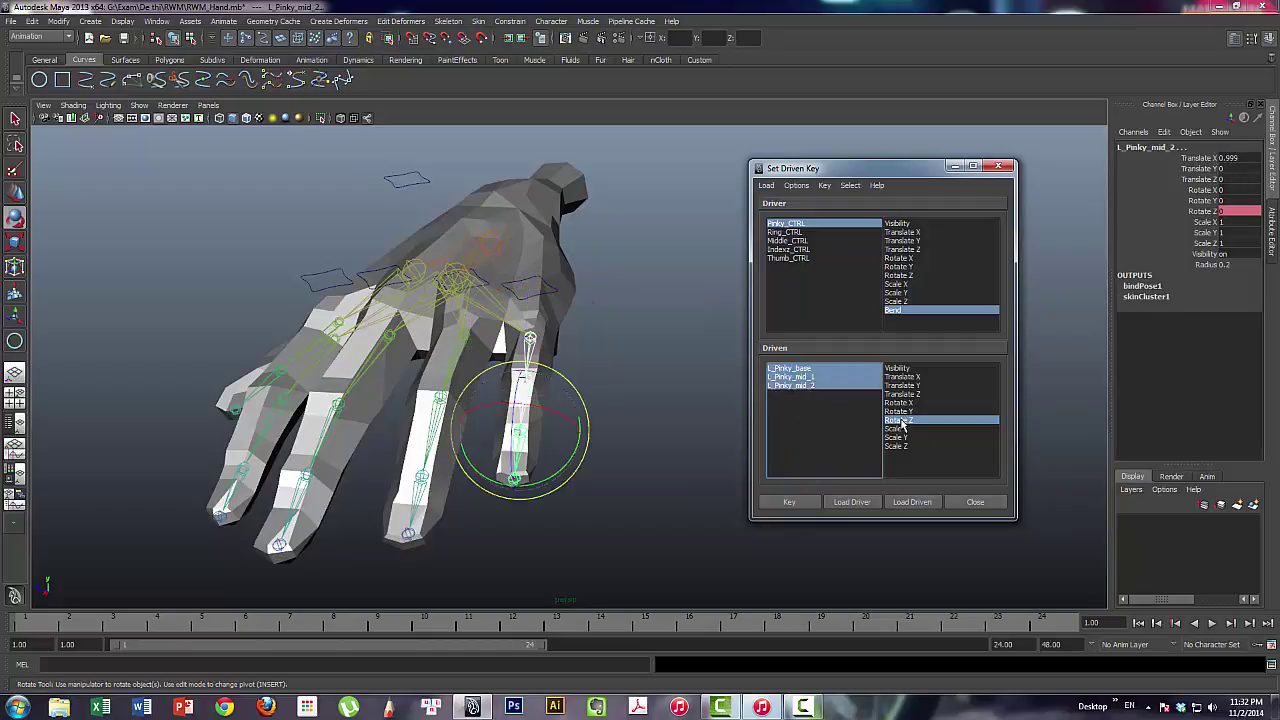
Curl the pinky joints to Rotate Z 23 and key the bent pose
left_click_drag(589, 400, 592, 402, "alt")
mouse_move(490, 373)
left_mouse_down()
mouse_move(487, 362)
mouse_move(494, 376)
mouse_move(481, 373)
mouse_move(520, 380)
left_mouse_up()
left_click(1230, 211)
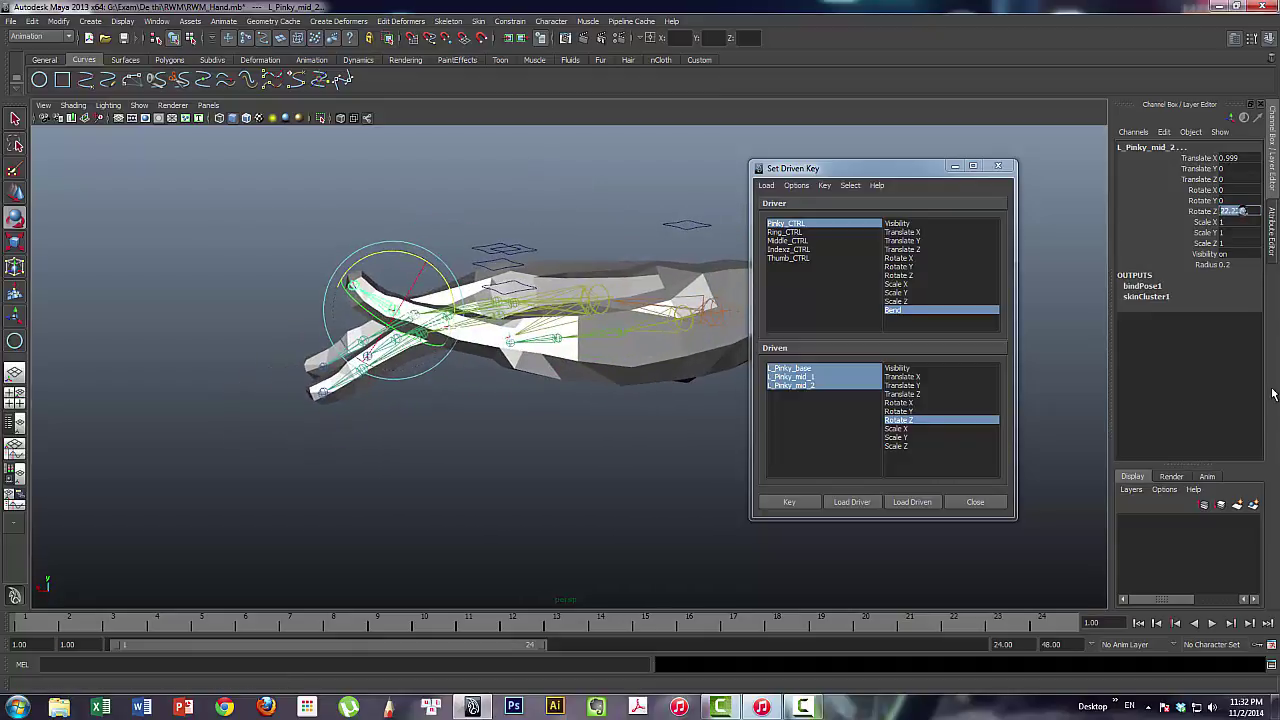
type("23")
key("Return")
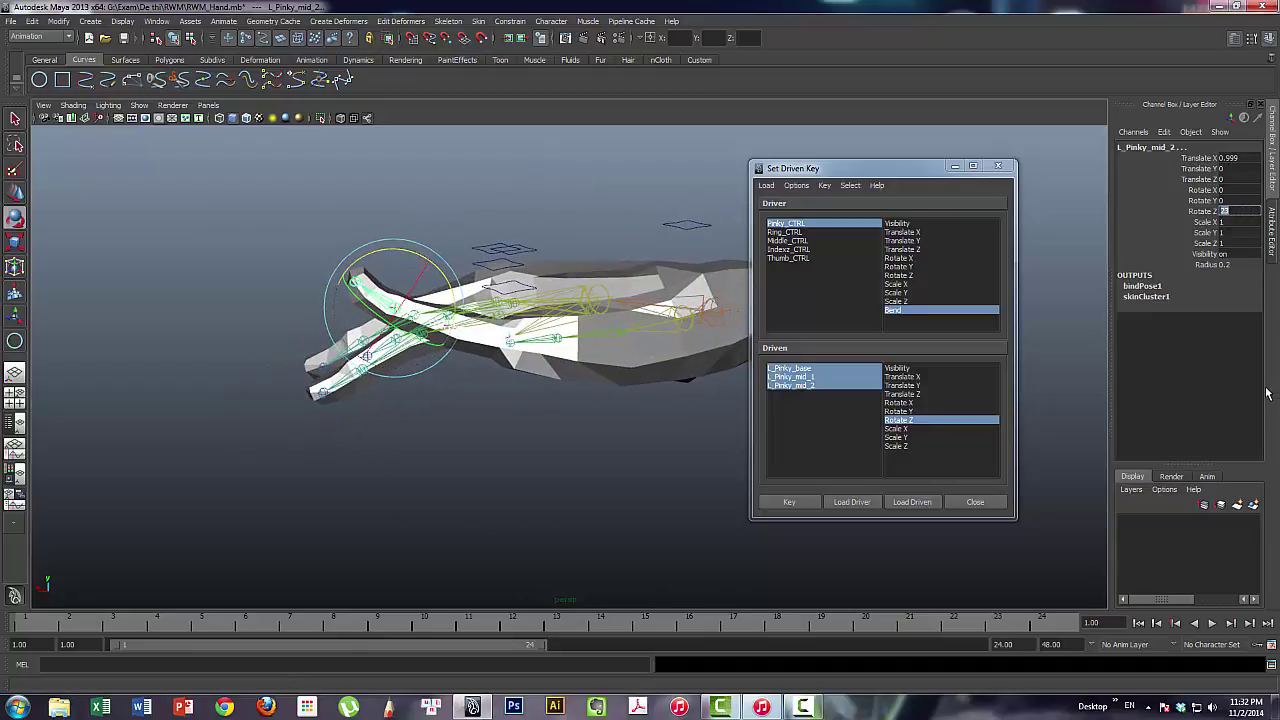
left_click(805, 504)
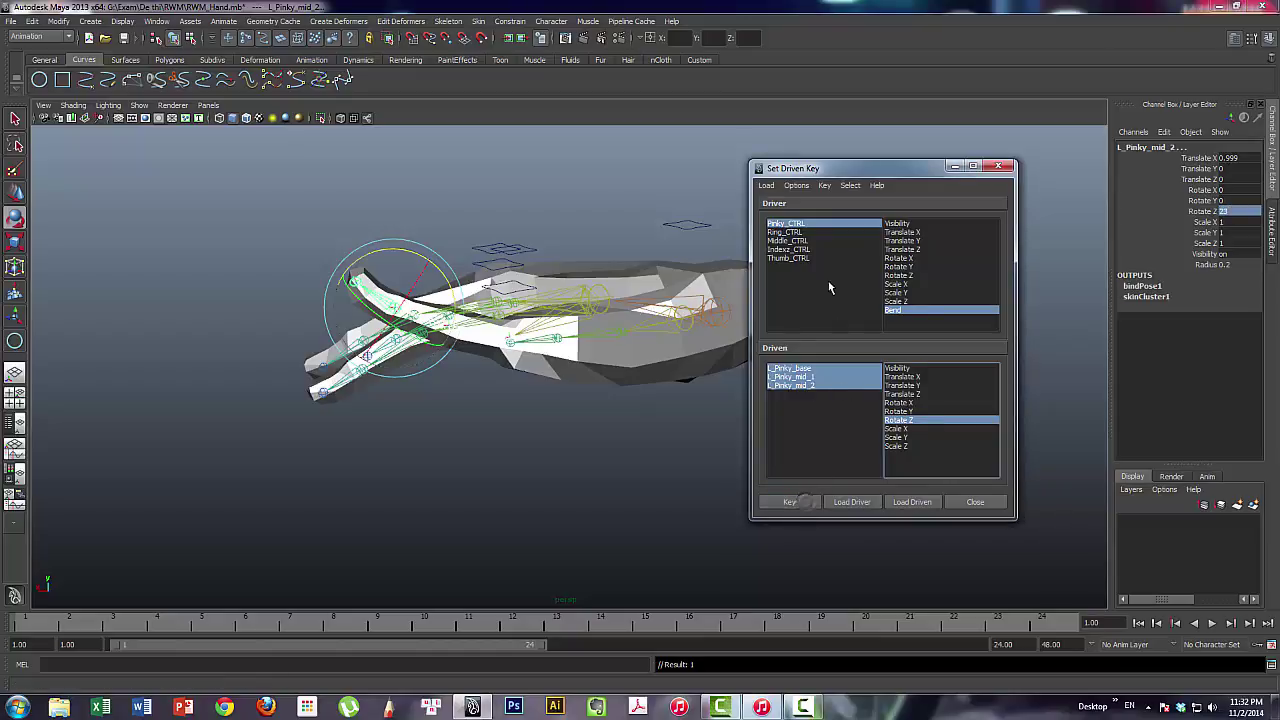
left_click(806, 224)
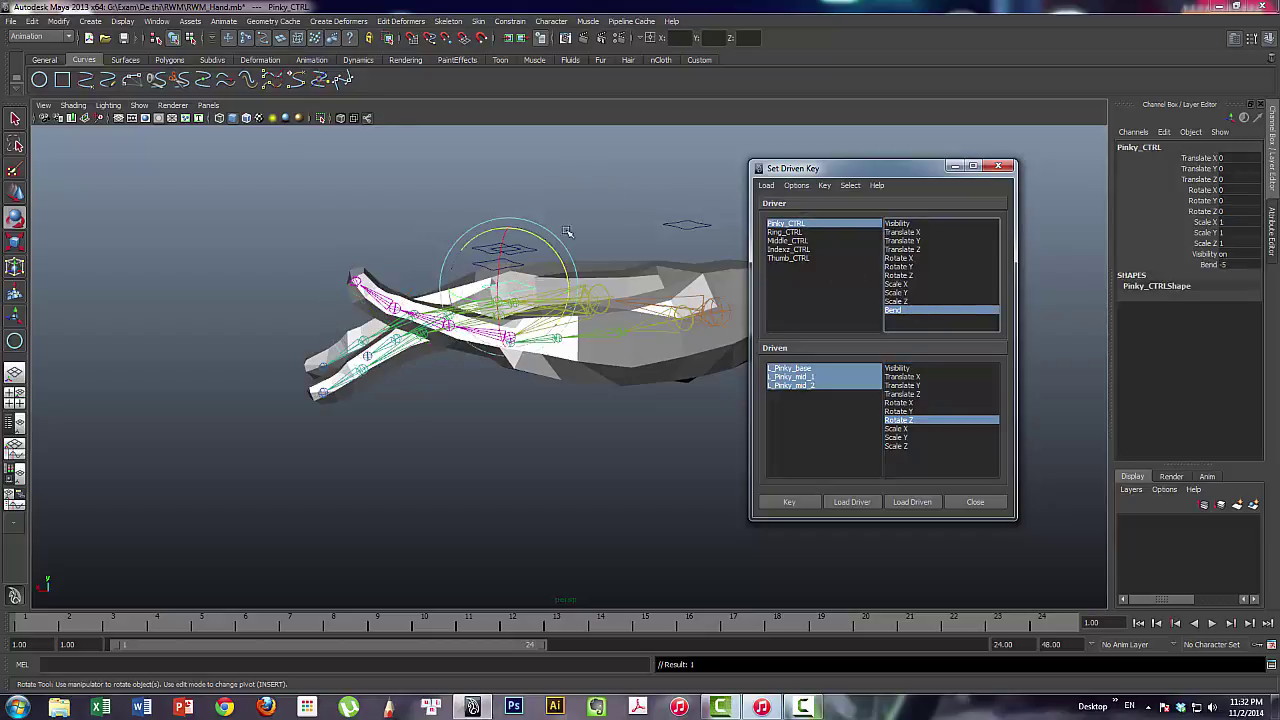
Enter Bend 10 on Pinky_CTRL to preview the curl, then undo the control's accidental rotation
left_click(1222, 265)
type("10")
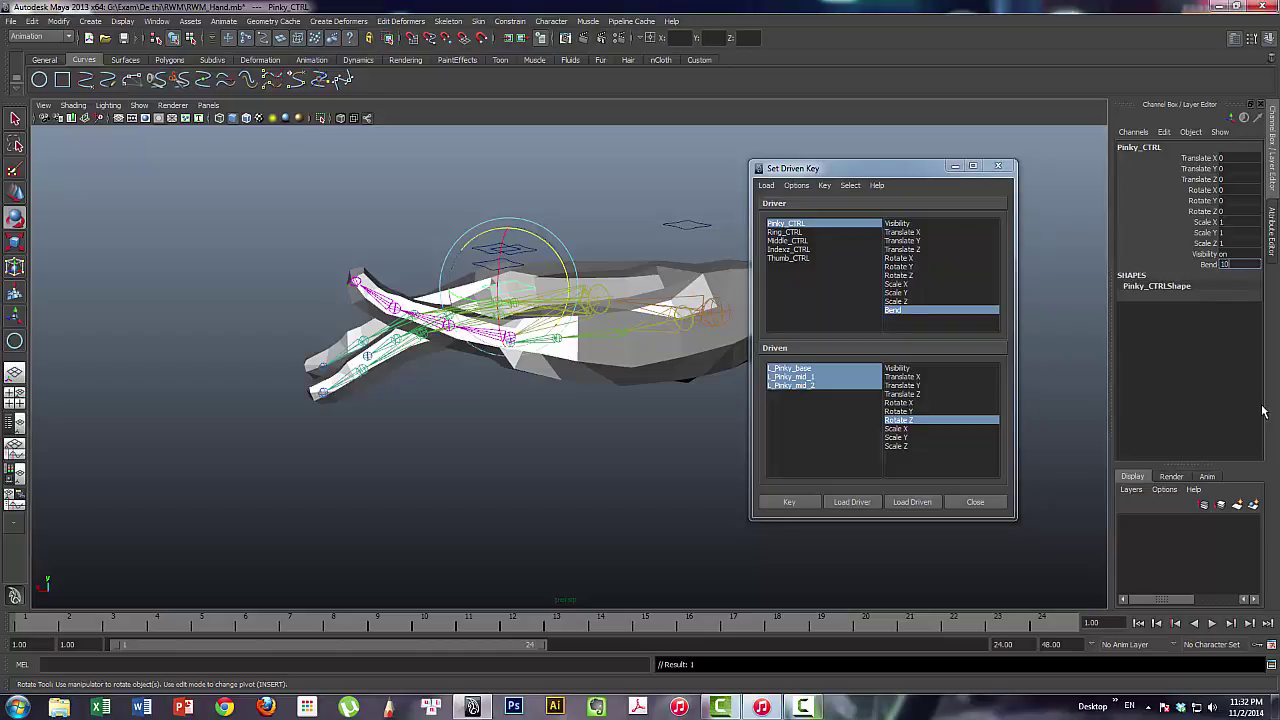
key("Return")
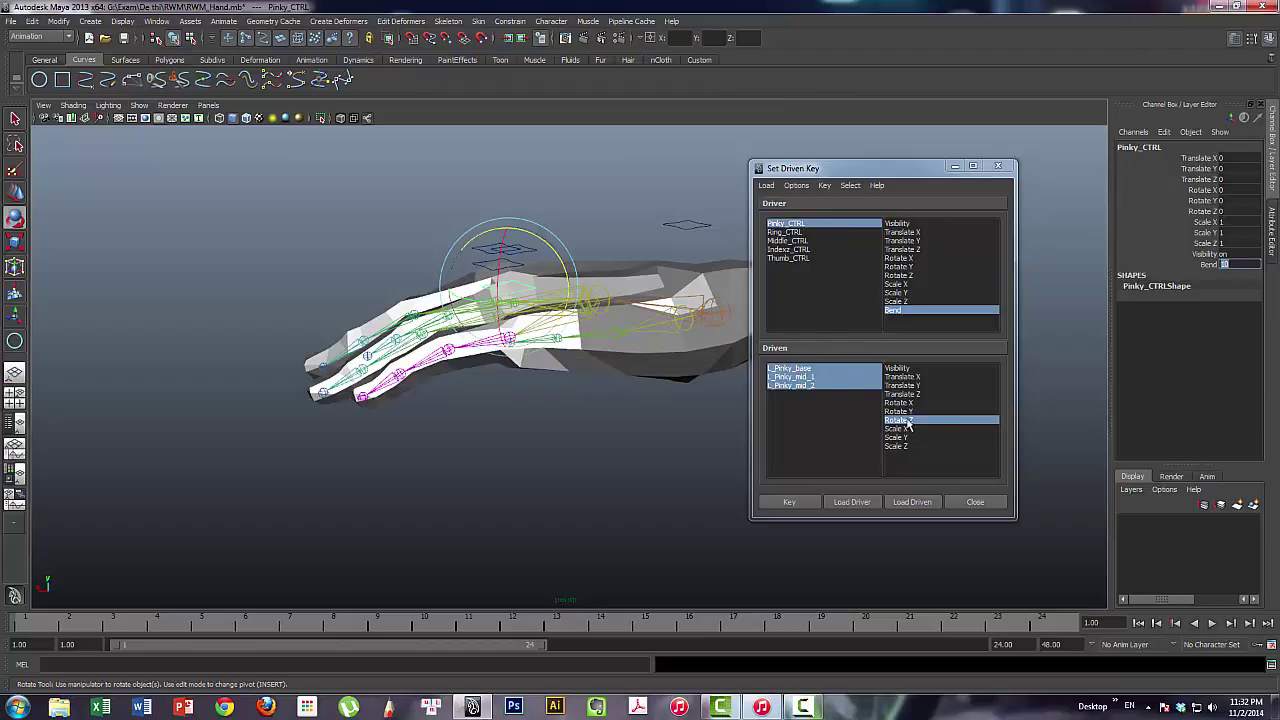
mouse_move(697, 405)
left_mouse_down("alt")
mouse_move(599, 371)
mouse_move(629, 377)
mouse_move(472, 237)
left_mouse_up("alt")
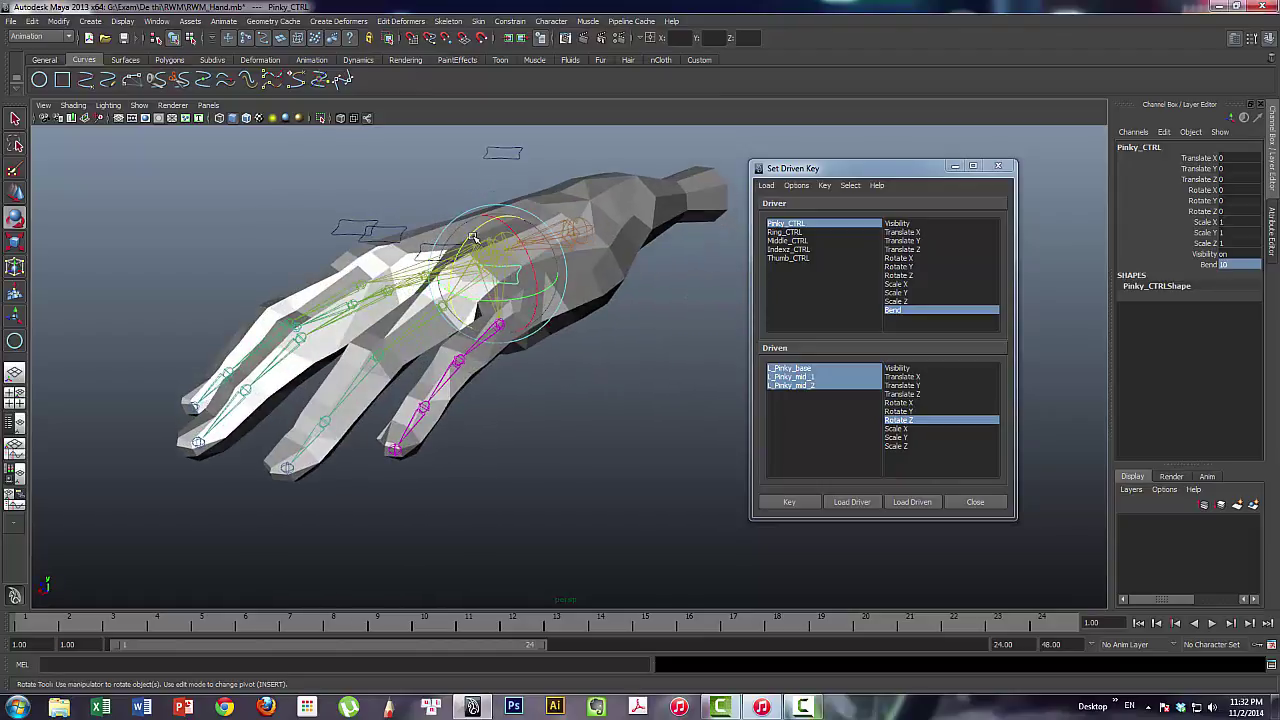
key("ctrl+z")
Reselect the three pinky joints and roughly curl the pinky's middle joint further down
left_click_drag(806, 370, 812, 386)
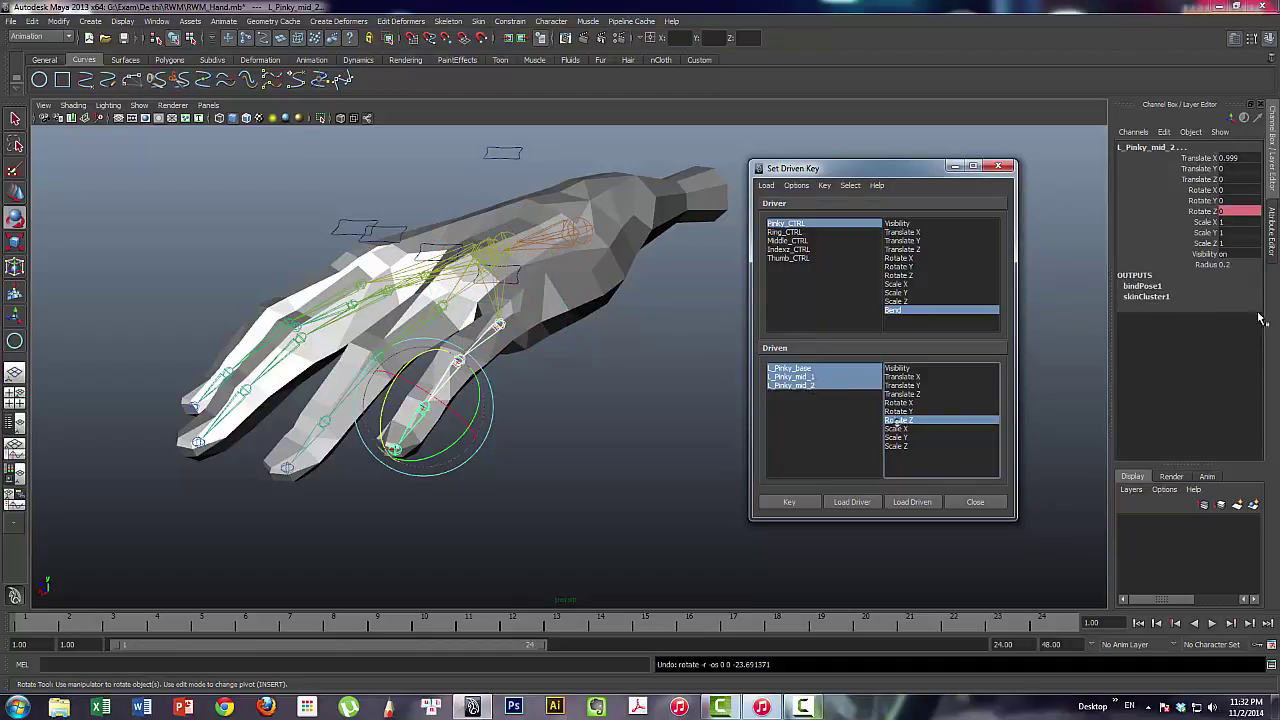
mouse_move(466, 390)
left_mouse_down("alt")
mouse_move(428, 283)
mouse_move(408, 362)
mouse_move(344, 303)
mouse_move(505, 360)
left_mouse_up("alt")
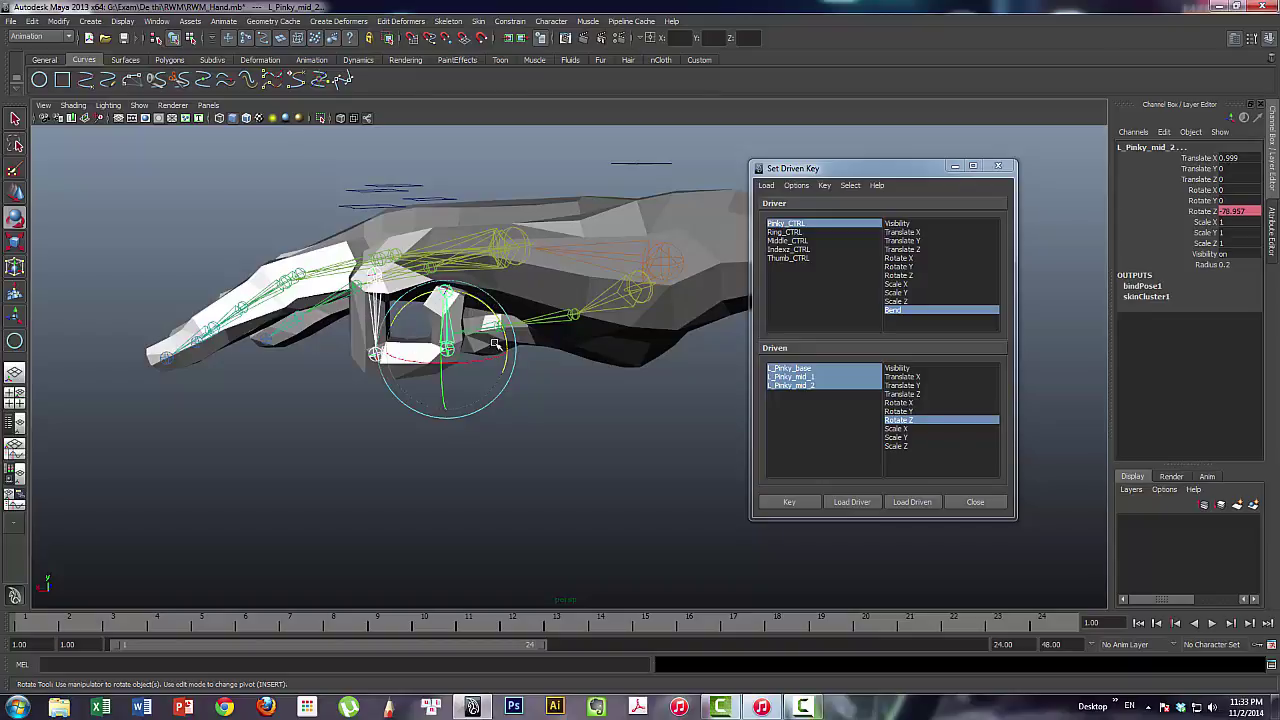
mouse_move(503, 340)
left_mouse_down("alt")
mouse_move(374, 331)
mouse_move(528, 371)
mouse_move(597, 414)
mouse_move(569, 429)
mouse_move(606, 440)
left_mouse_up("alt")
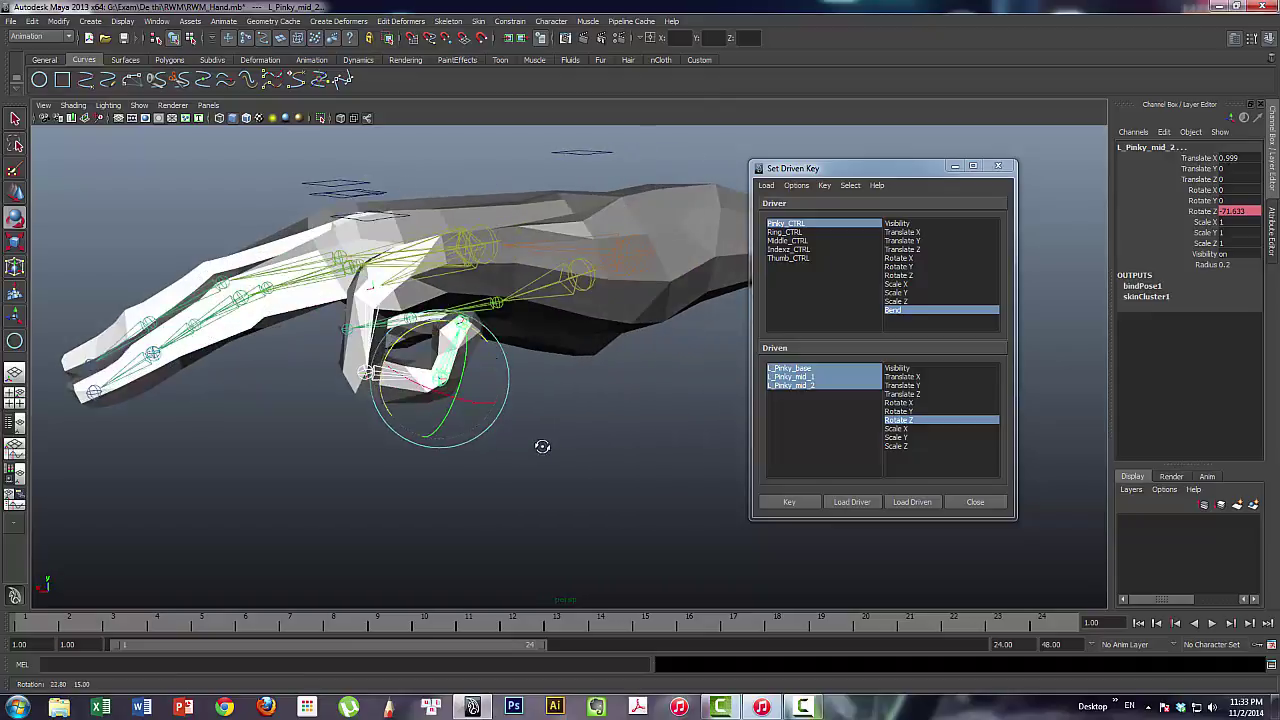
middle_click_drag(636, 440, 622, 405, "alt")
mouse_move(622, 405)
left_mouse_down("alt")
mouse_move(600, 420)
mouse_move(612, 389)
mouse_move(433, 331)
mouse_move(468, 358)
left_mouse_up("alt")
mouse_move(686, 415)
left_mouse_down("alt")
mouse_move(603, 400)
mouse_move(627, 400)
left_mouse_up("alt")
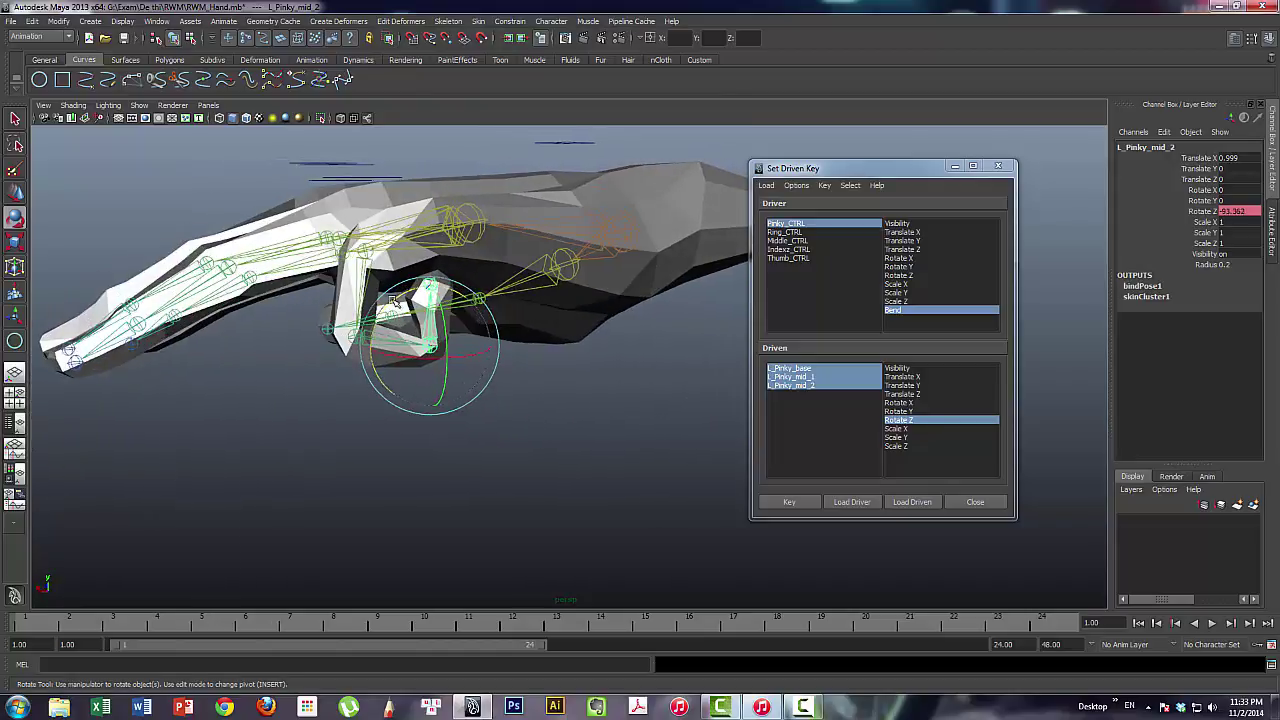
left_click_drag(395, 300, 353, 340)
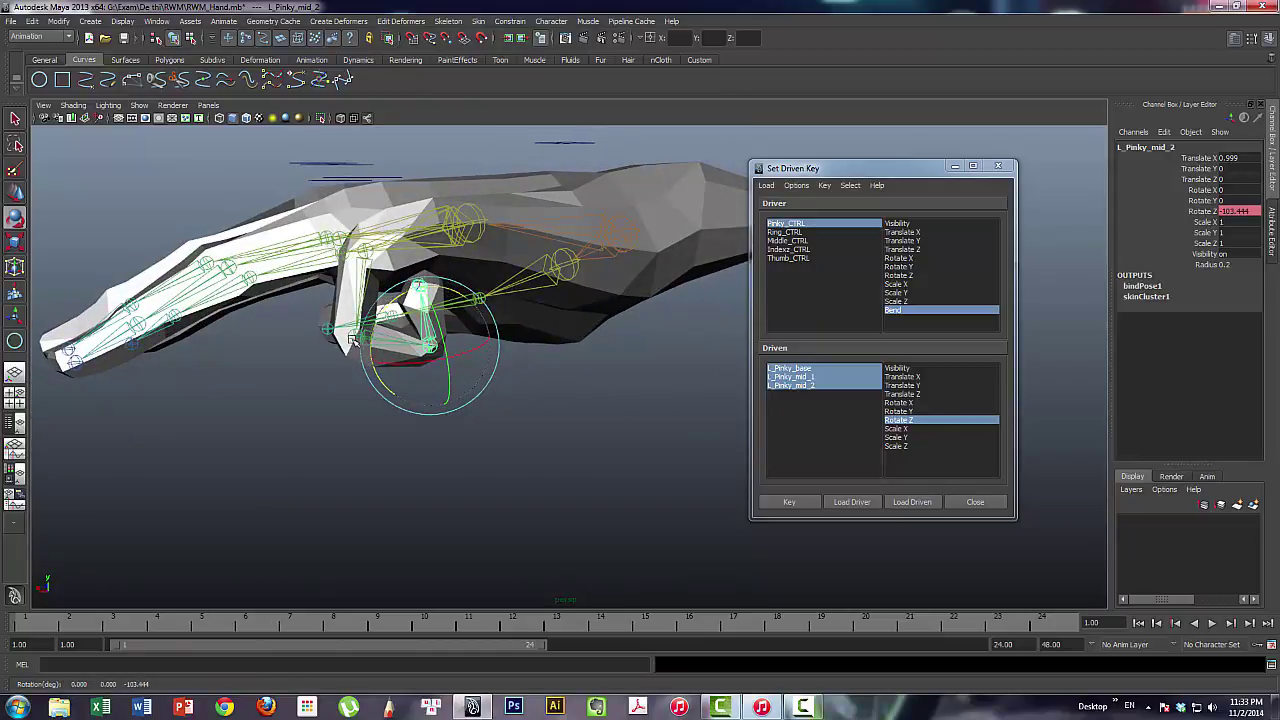
left_click(352, 340)
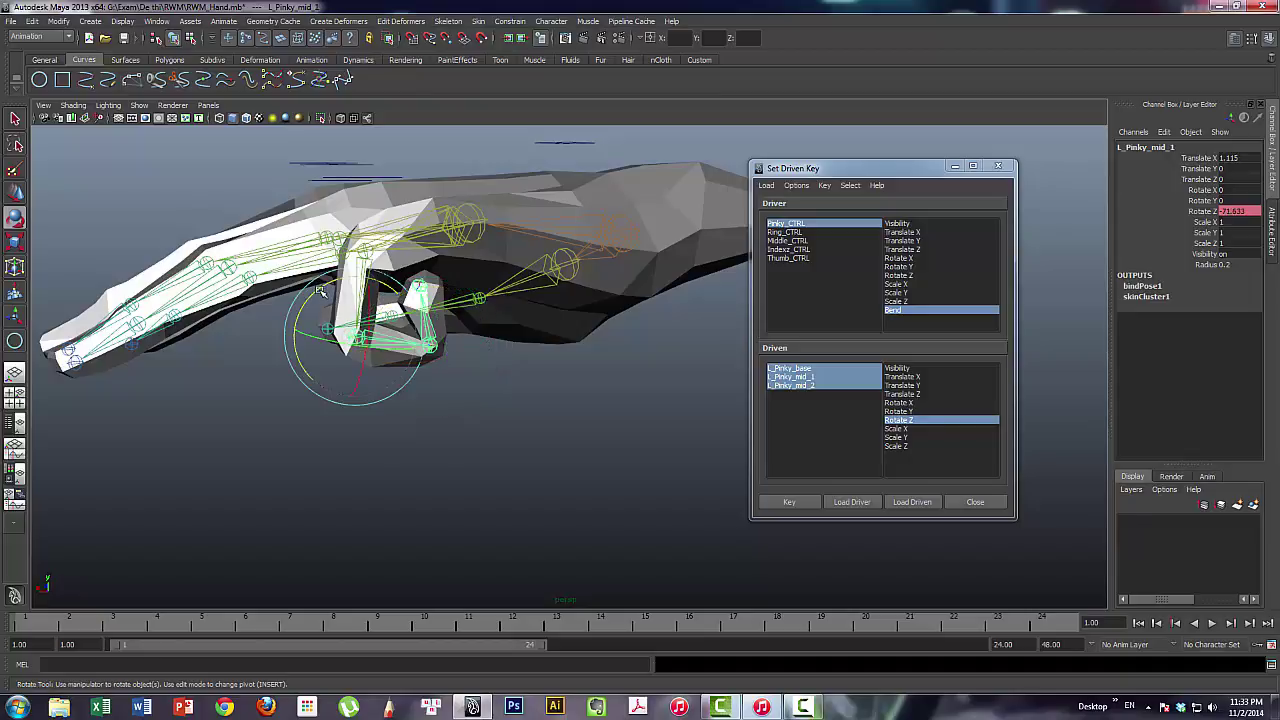
mouse_move(320, 291)
left_mouse_down("alt")
mouse_move(408, 320)
mouse_move(333, 313)
left_mouse_up("alt")
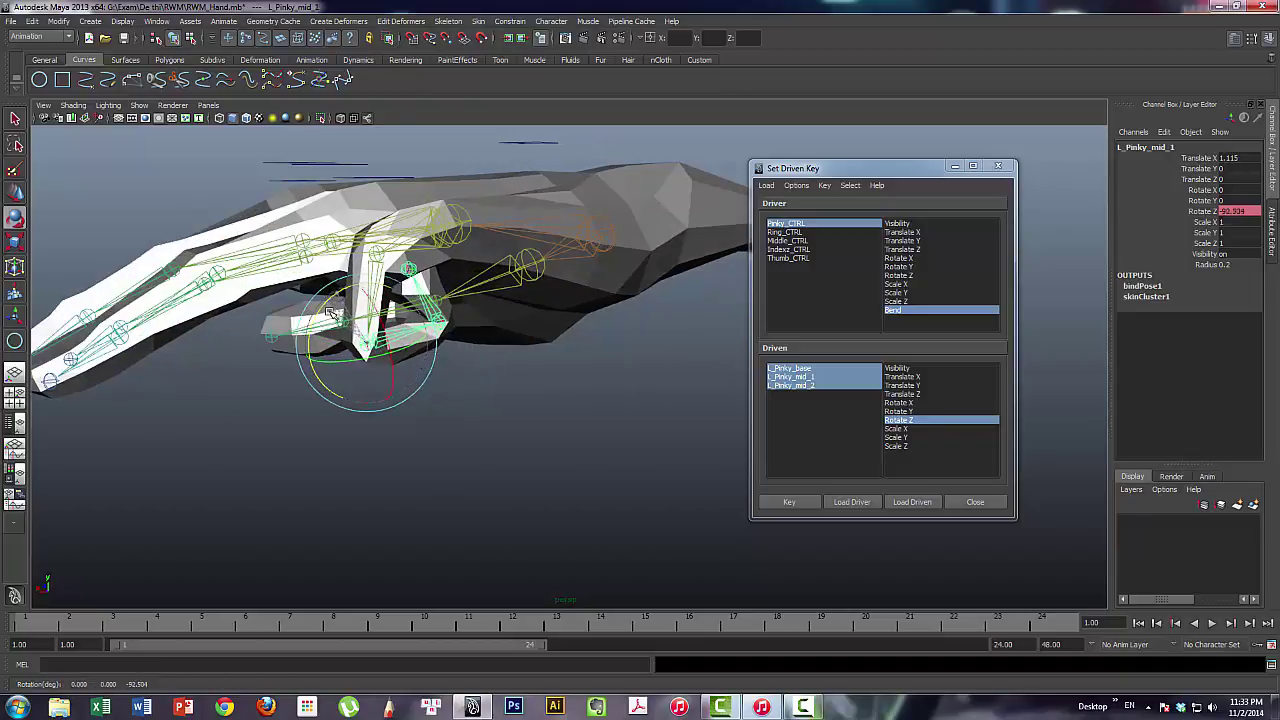
Curl the pinky tip joint further and set the middle joint's Rotate Z to -93
left_click(592, 405)
left_click(440, 321)
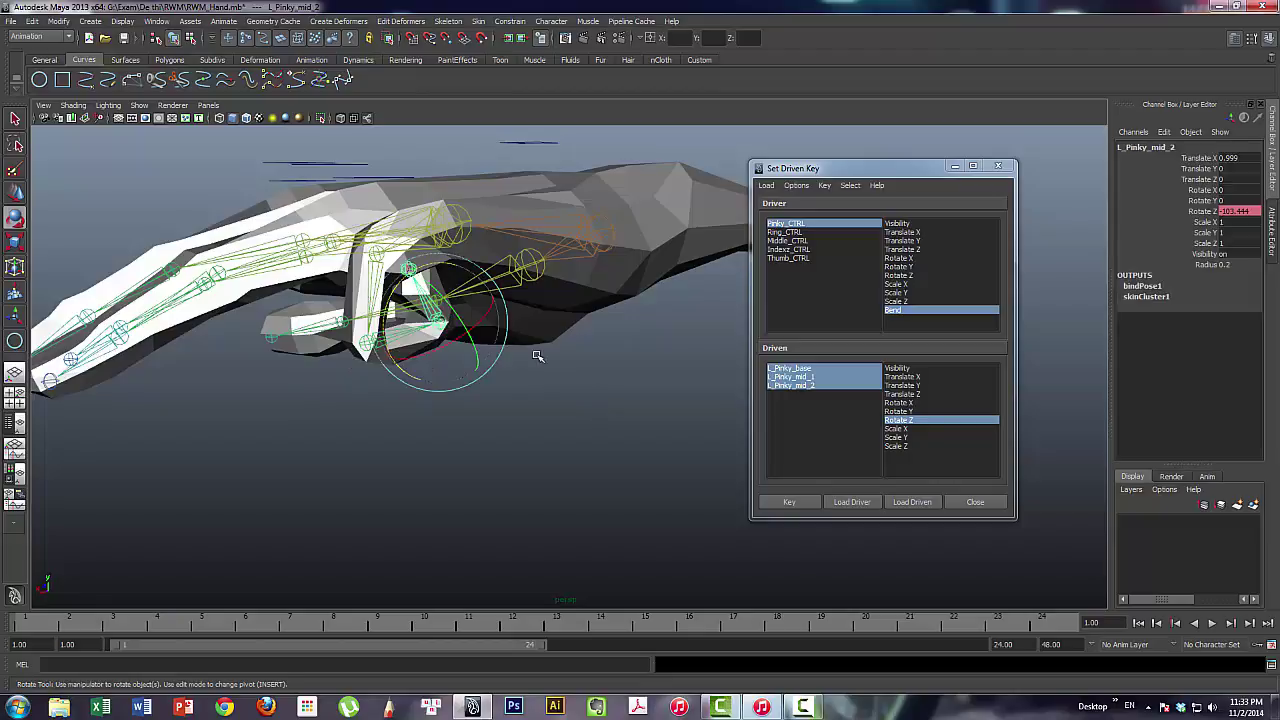
mouse_move(537, 356)
left_mouse_down("alt")
mouse_move(372, 280)
mouse_move(372, 305)
left_mouse_up("alt")
left_click_drag(601, 379, 460, 432, "alt")
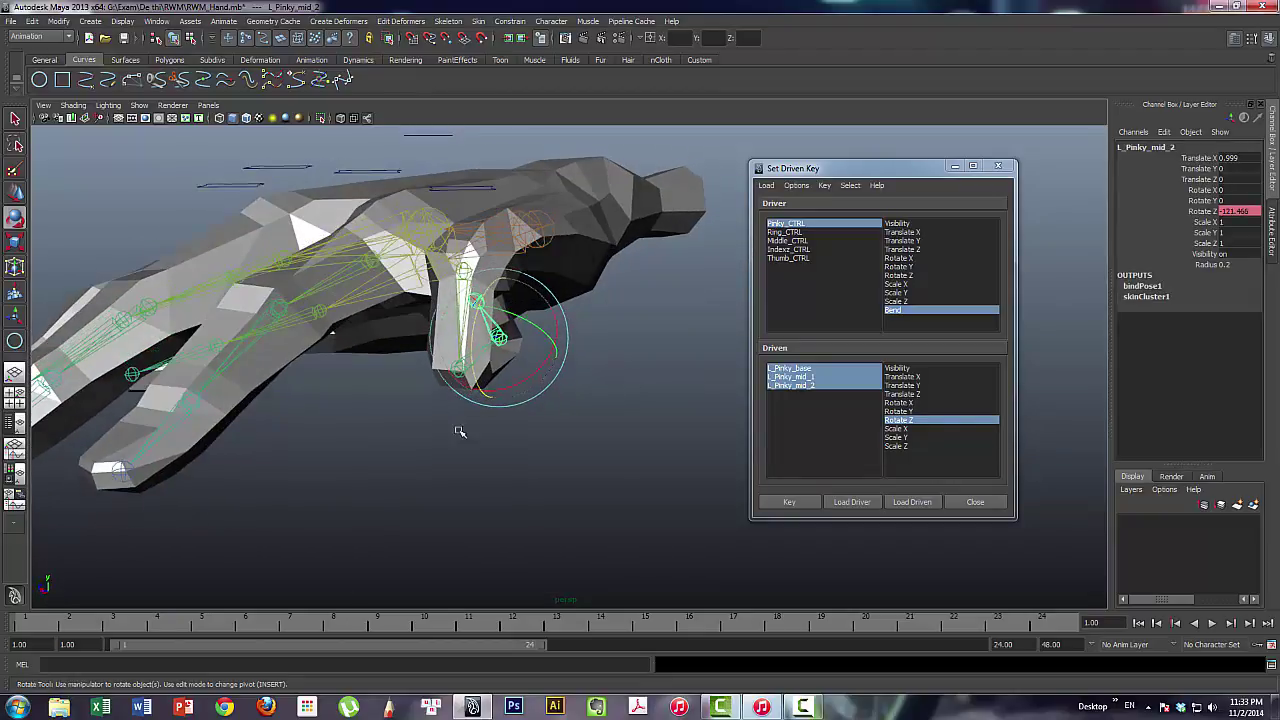
left_click(497, 478)
left_click(462, 382)
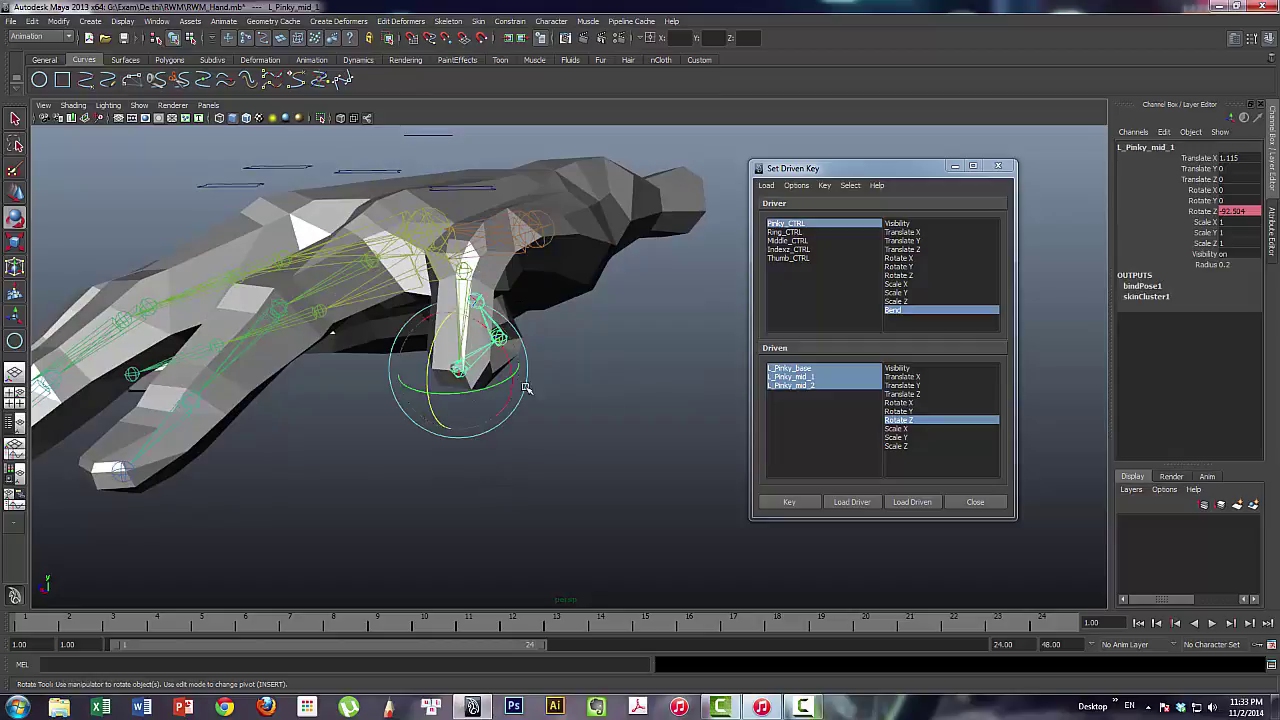
double_click(1236, 213)
type("-93")
key("Return")
Set the pinky tip joint's Rotate Z to -127 and key the curled pose against Pinky_CTRL's Bend
left_click_drag(657, 427, 562, 413, "alt")
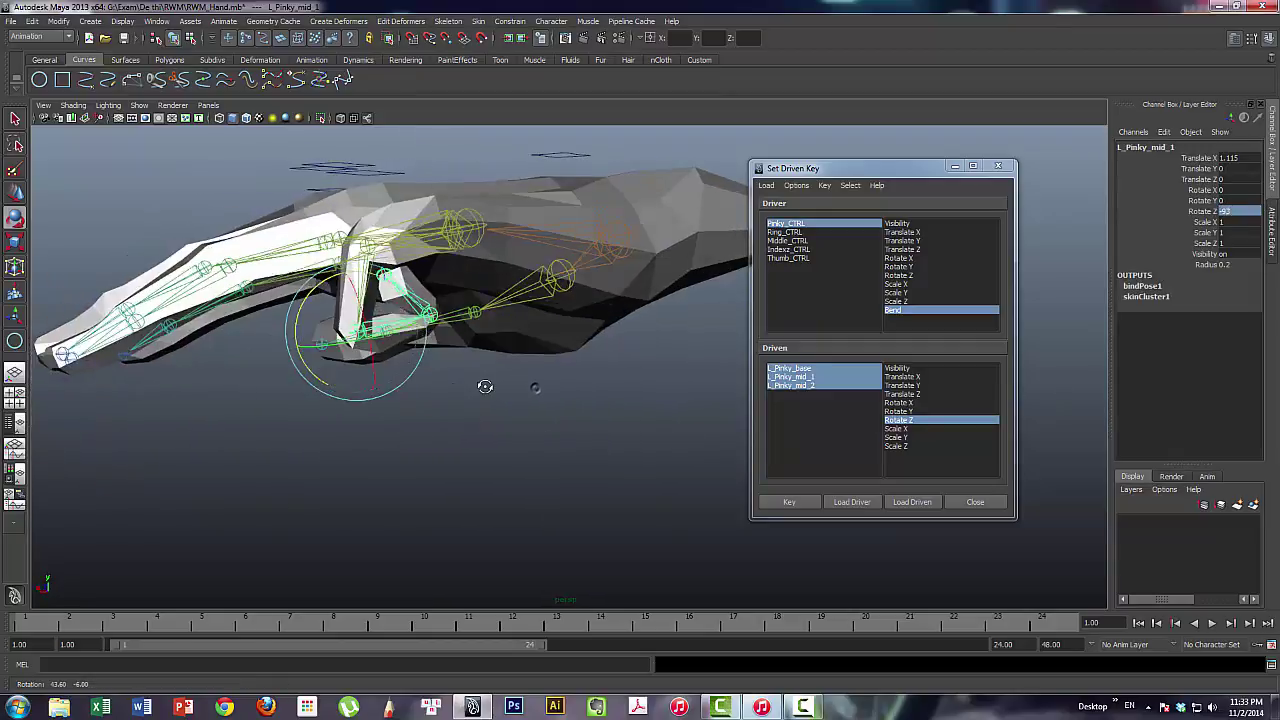
left_click(500, 396)
left_click(438, 332)
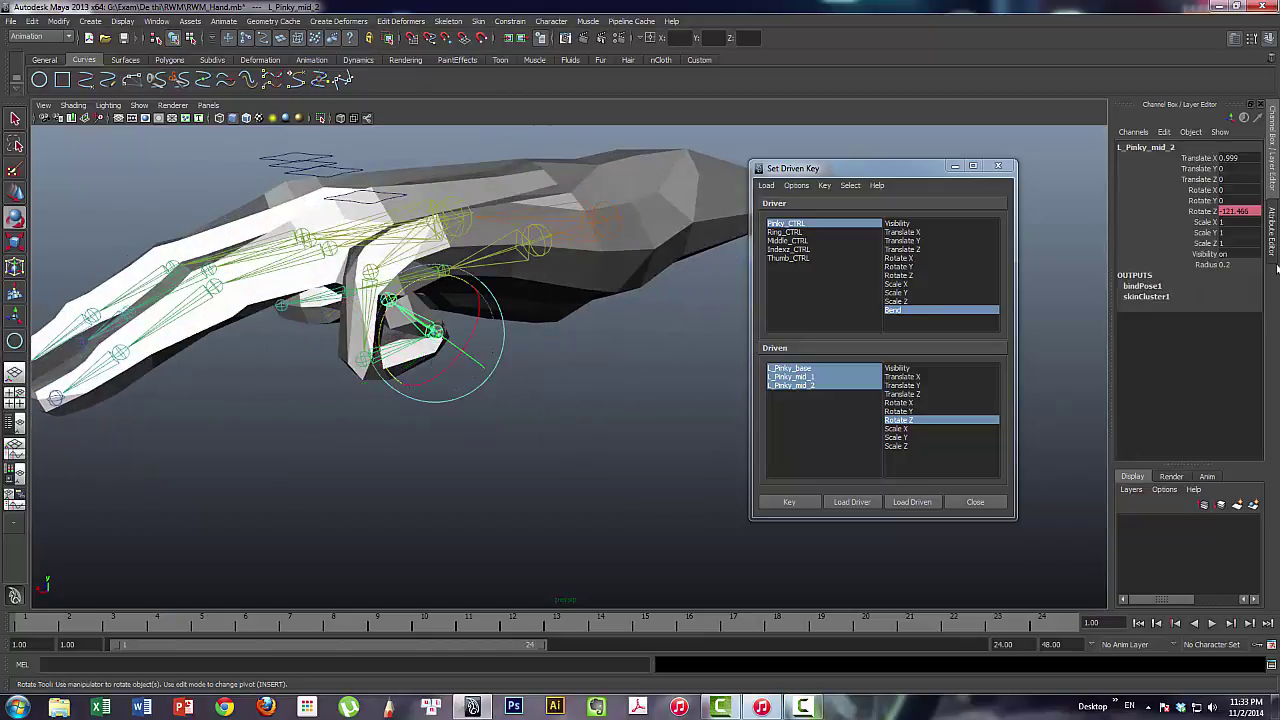
left_click(1252, 215)
left_click(1252, 215)
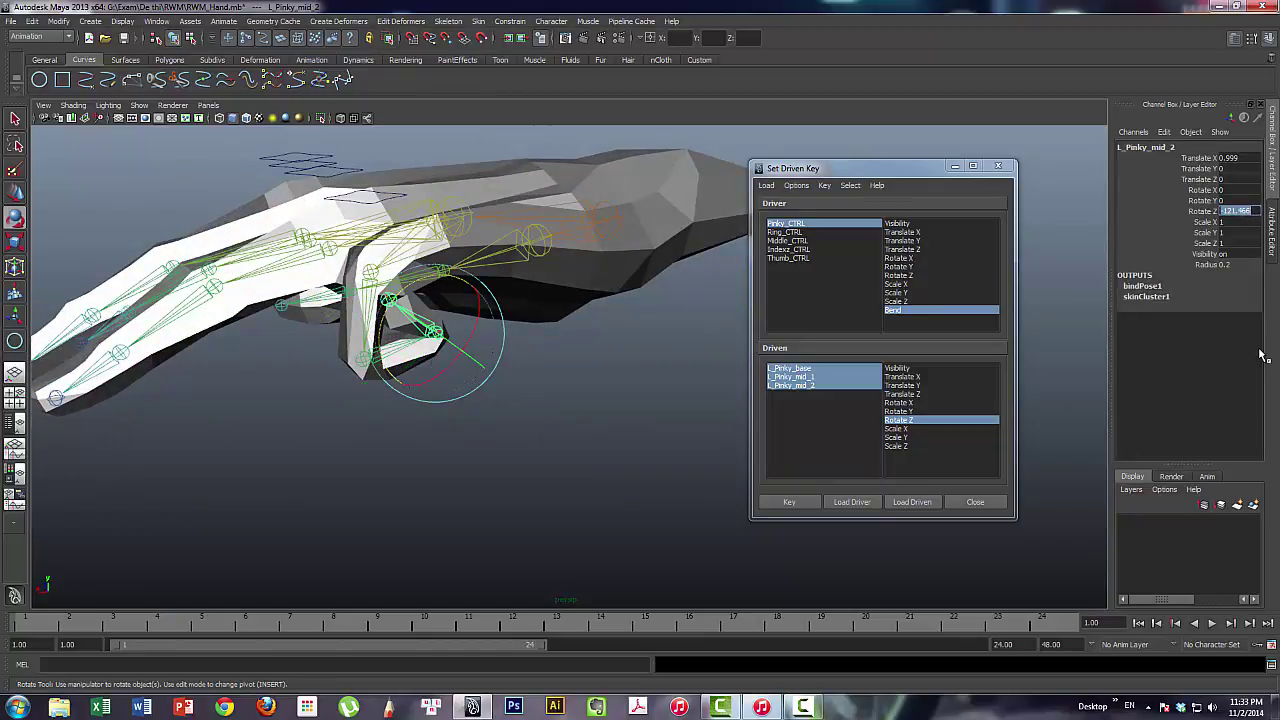
key("BackSpace")
type("7")
key("Return")
left_click(787, 506)
left_click_drag(629, 506, 421, 152, "alt")
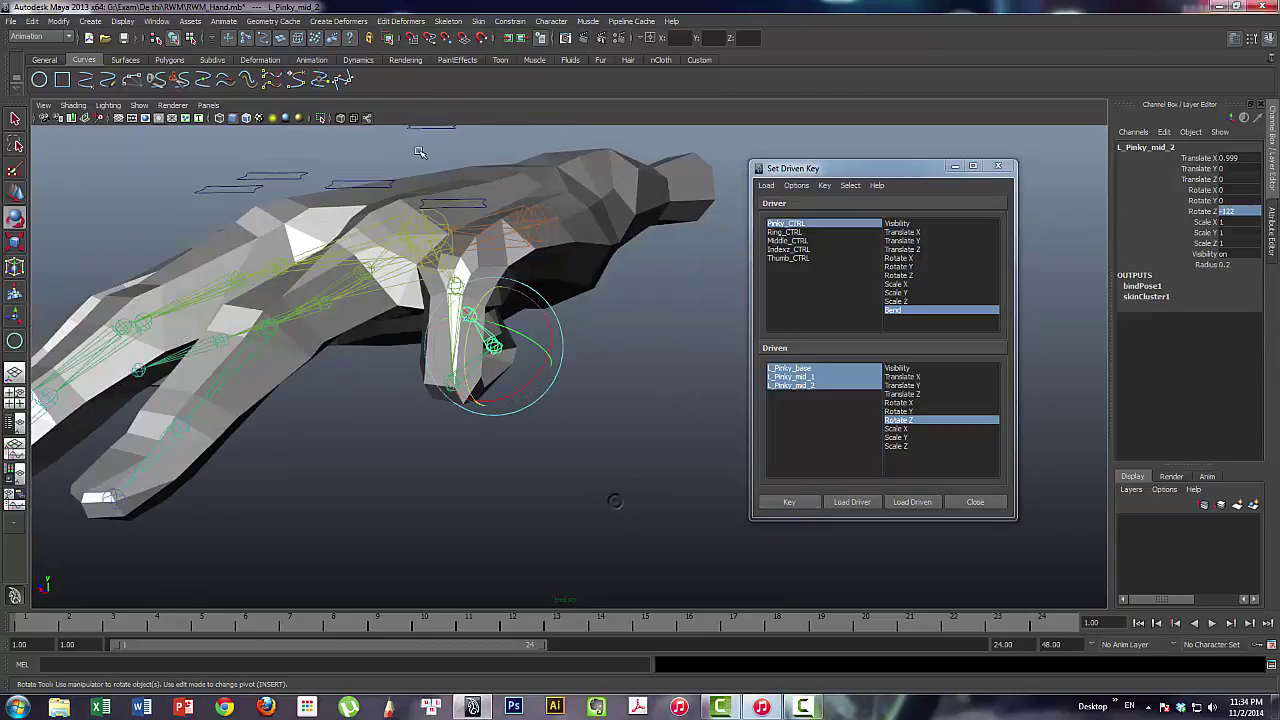
left_click(462, 206)
left_click_drag(628, 286, 725, 332, "alt")
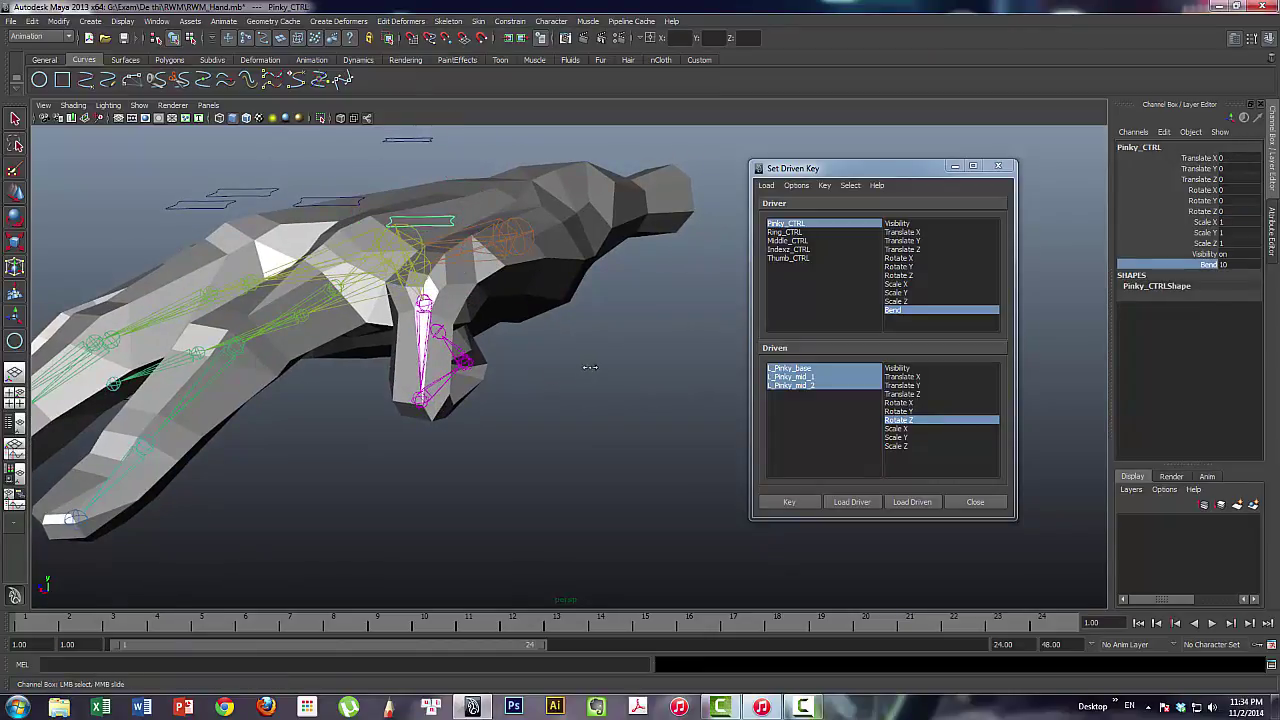
middle_click_drag(533, 381, 325, 375)
mouse_move(437, 362)
middle_mouse_down()
mouse_move(560, 391)
mouse_move(381, 437)
mouse_move(592, 409)
middle_mouse_up()
left_click_drag(545, 421, 618, 418, "alt")
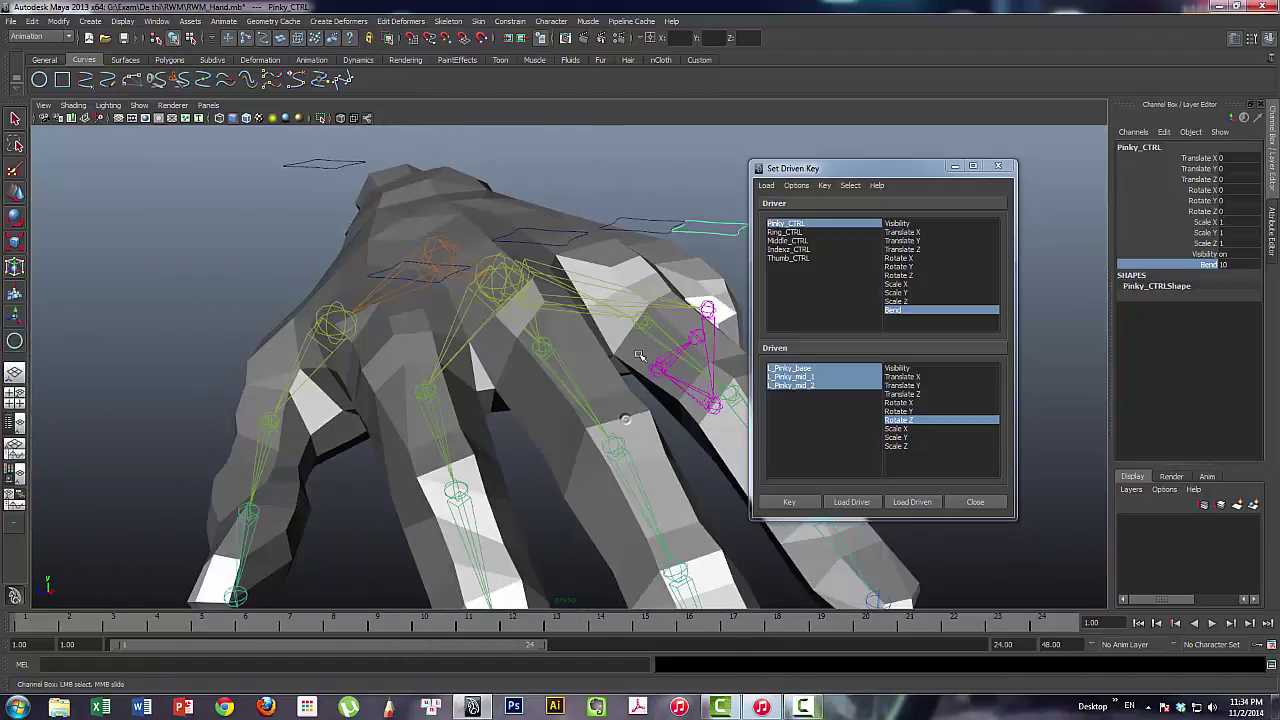
middle_click_drag(685, 240, 586, 240, "alt")
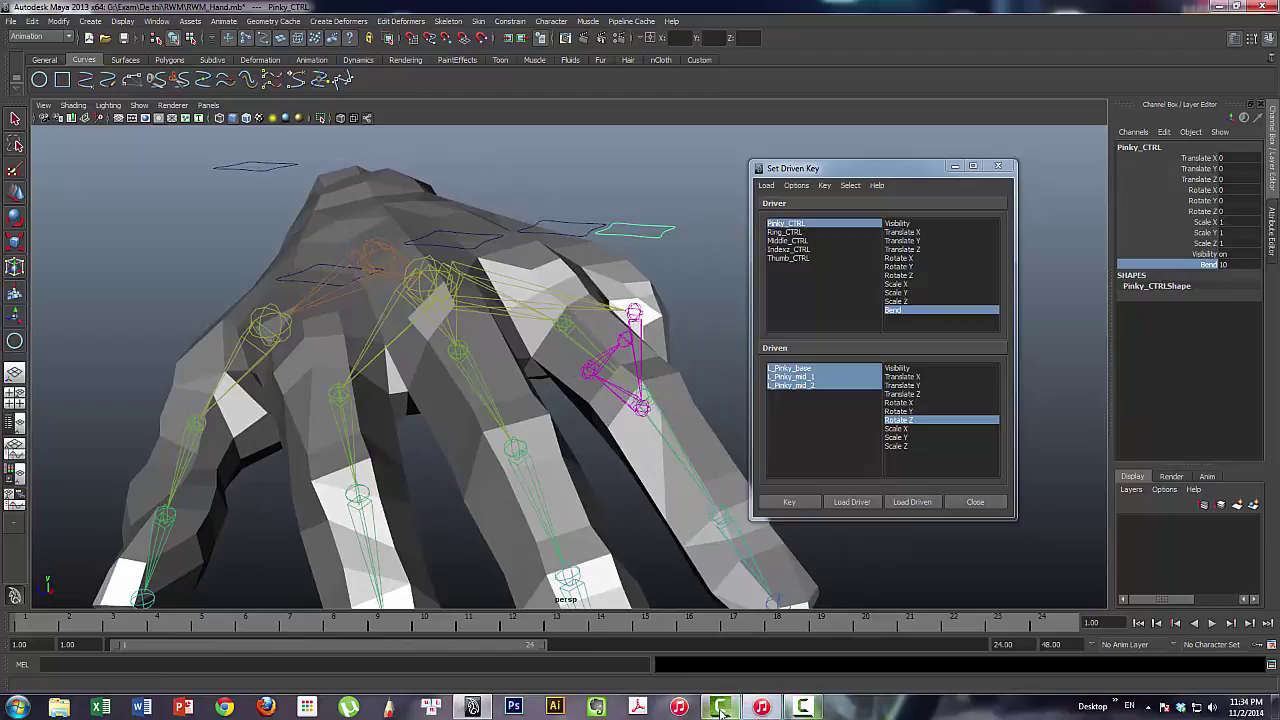
left_click(797, 708)
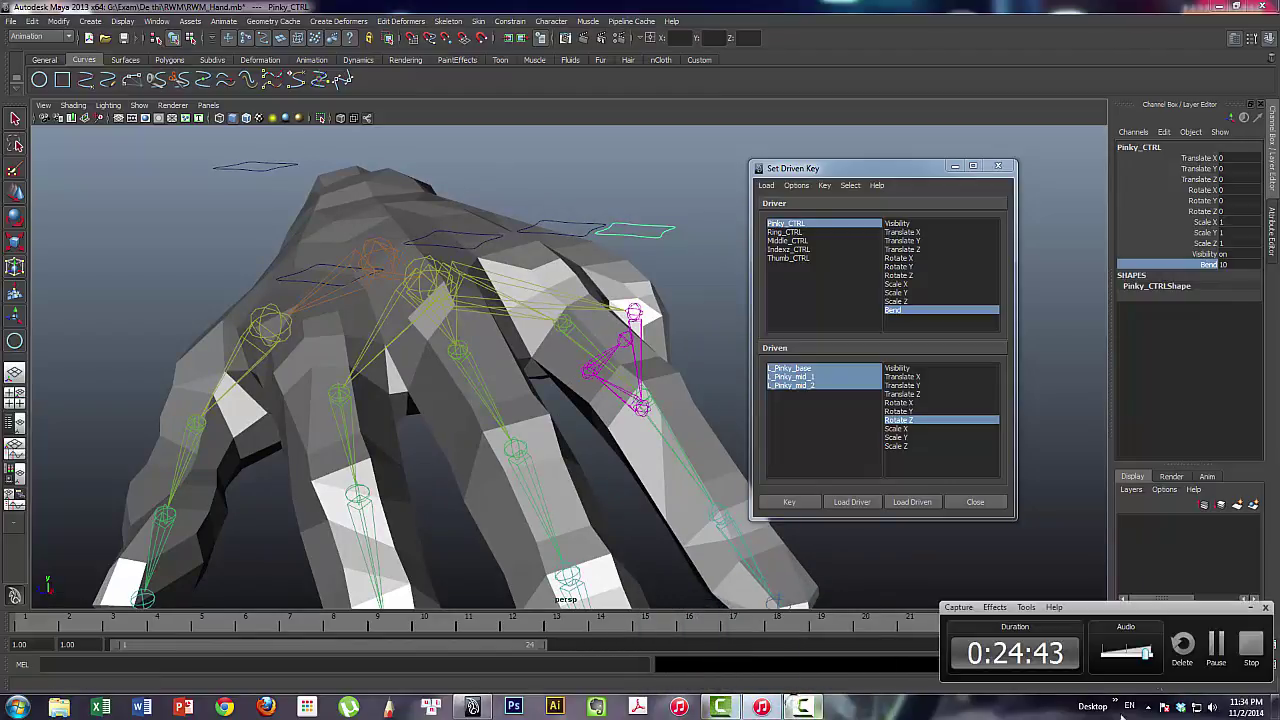
Key the three index joints against Indexz_CTRL's Bend, clear the selection and orbit to inspect the fist
left_click(1216, 650)
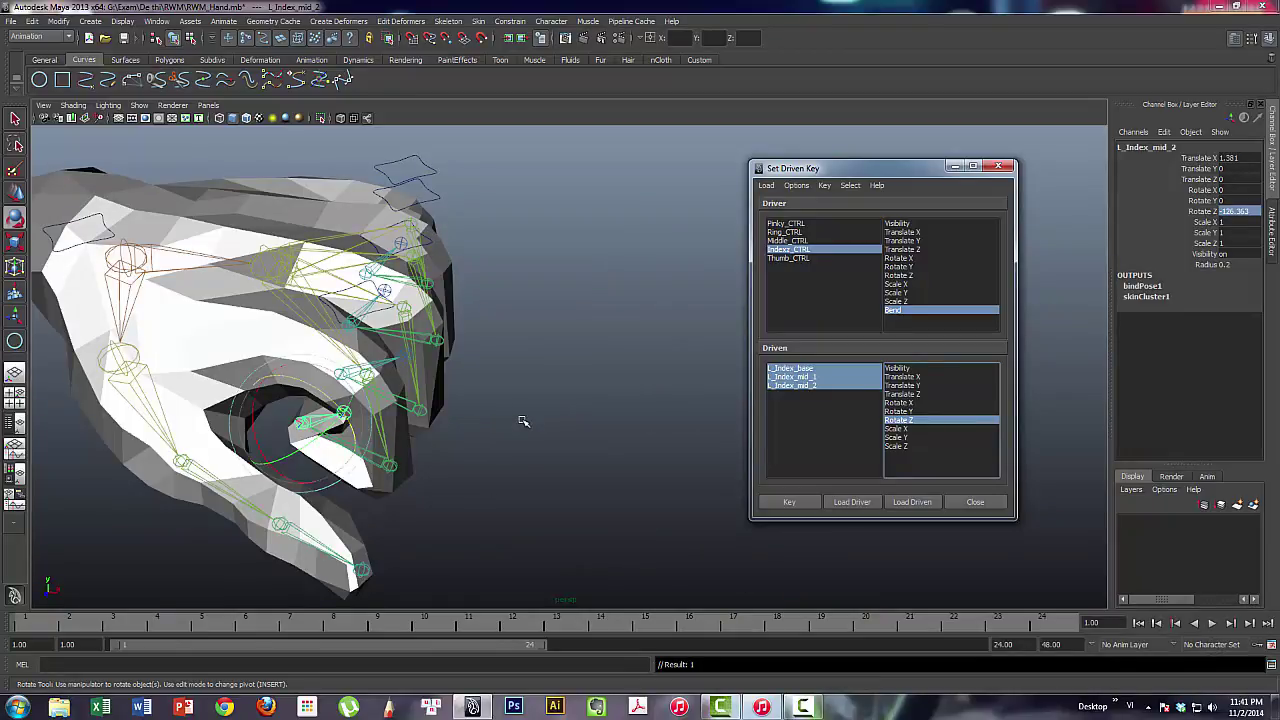
left_click(522, 421)
mouse_move(571, 457)
left_mouse_down("alt")
mouse_move(560, 443)
mouse_move(514, 509)
mouse_move(575, 497)
left_mouse_up("alt")
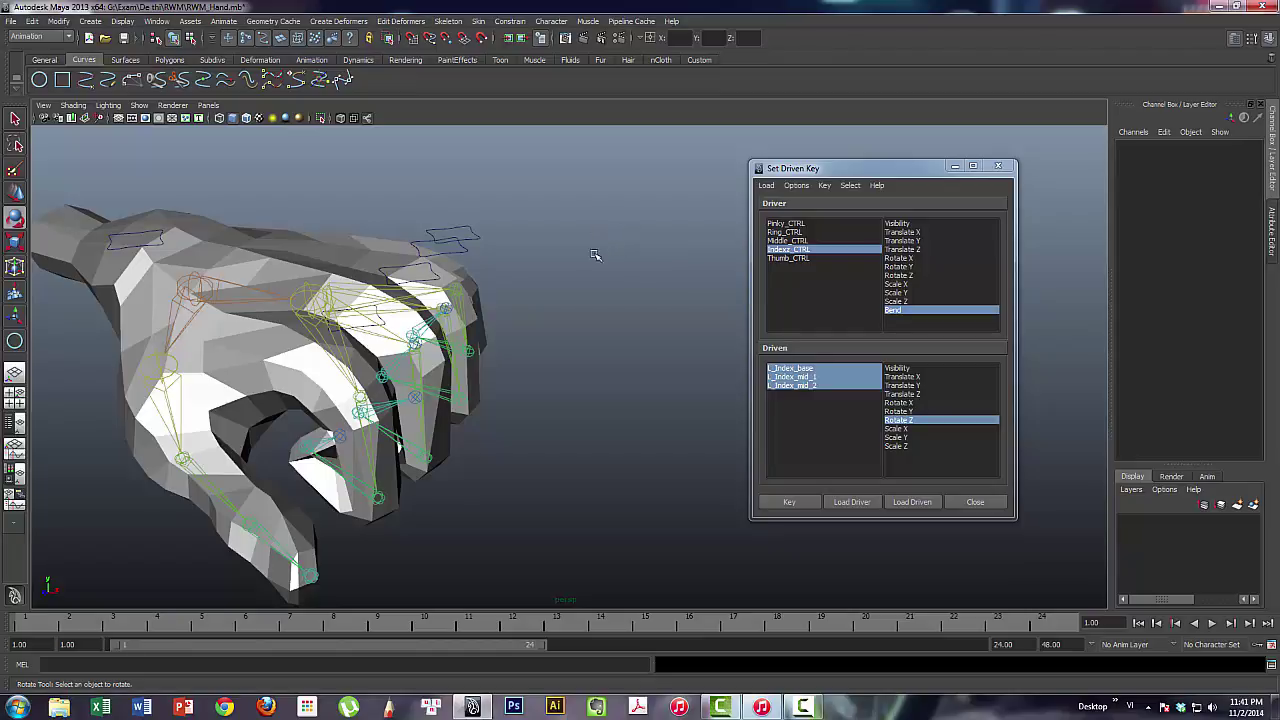
left_click_drag(597, 288, 434, 242, "alt")
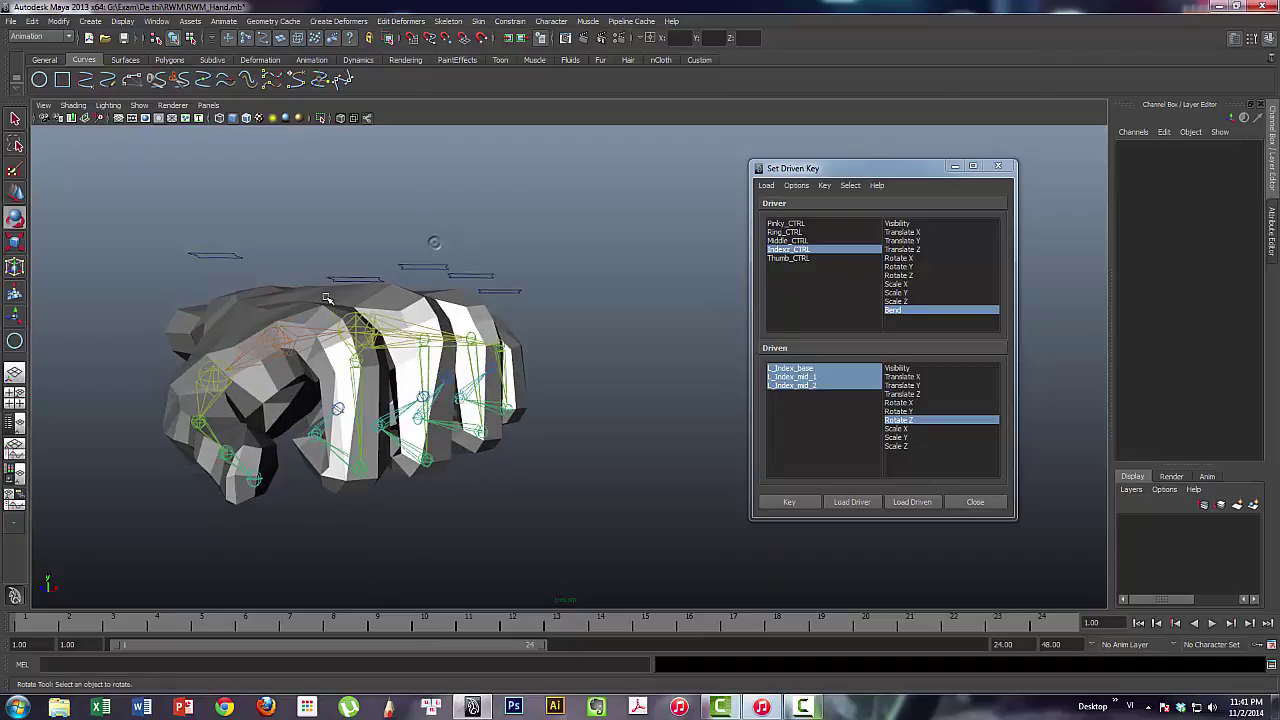
Select the Indexz, Middle, Ring and Pinky_CTRL controls and scrub their Bend down to open the fist
left_click(376, 278)
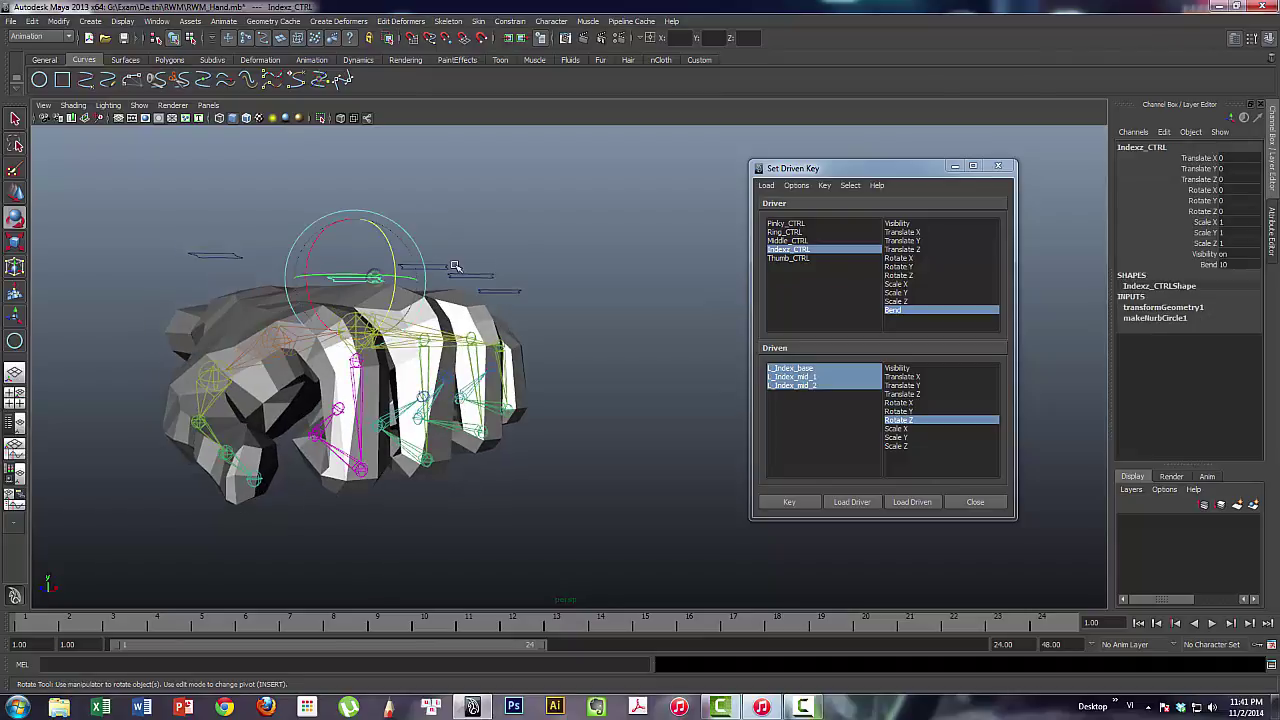
key("q")
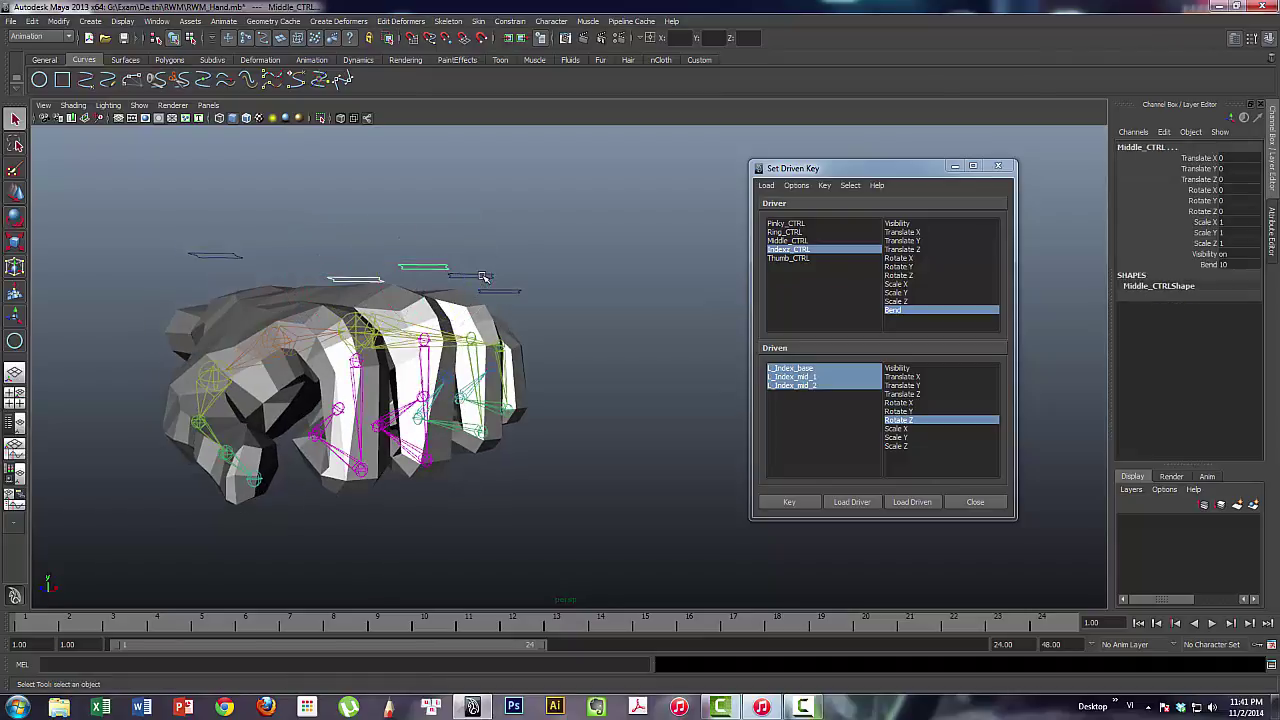
left_click(480, 279)
left_click(512, 292)
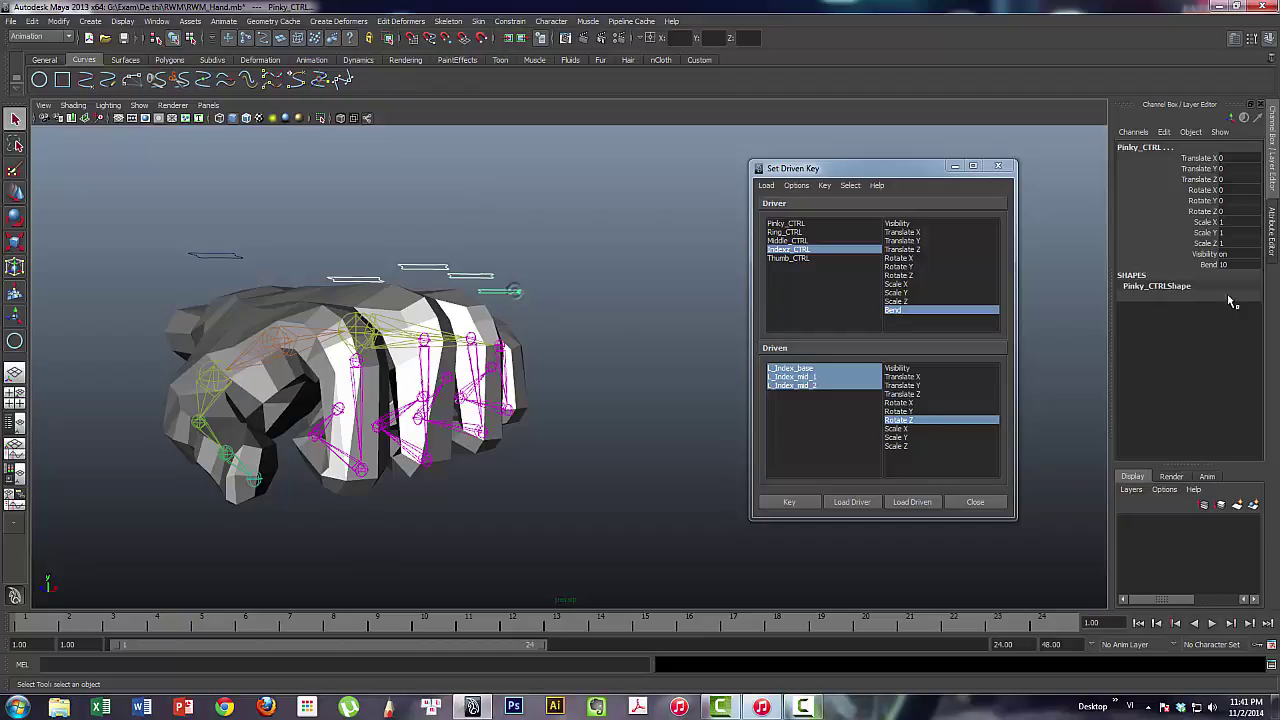
left_click(1210, 265)
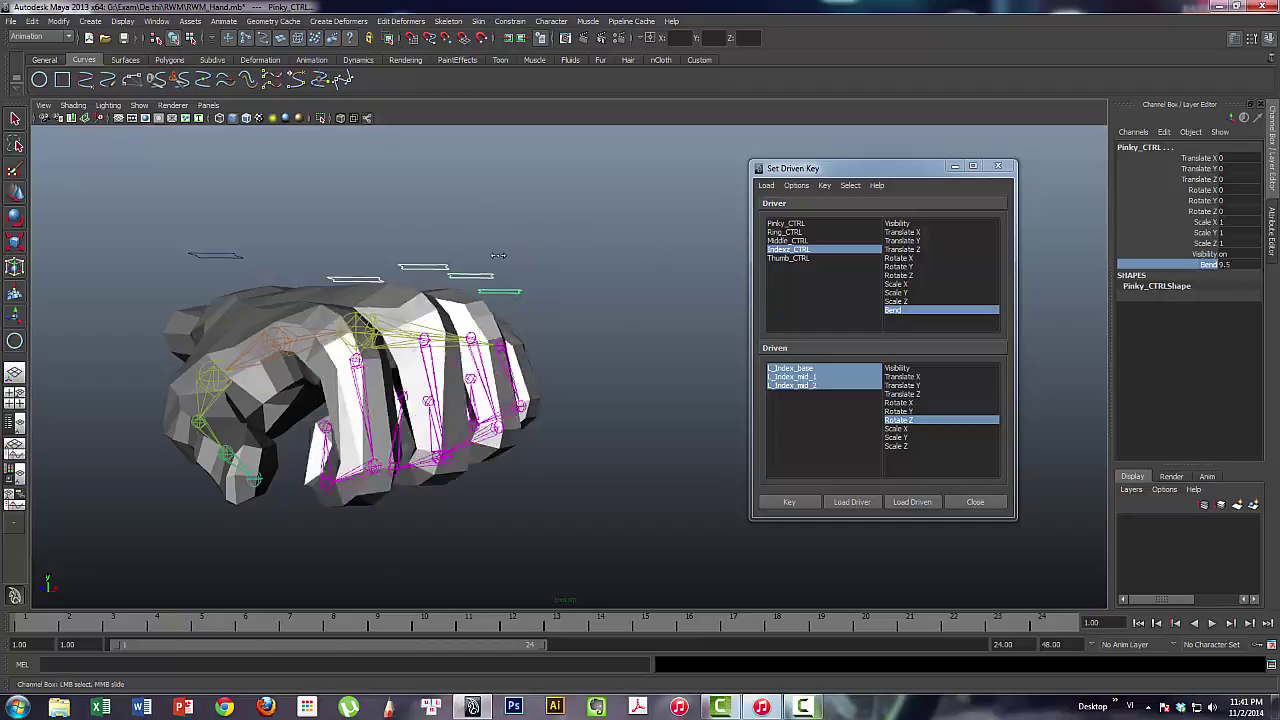
mouse_move(523, 247)
middle_mouse_down()
mouse_move(397, 266)
mouse_move(596, 271)
mouse_move(399, 303)
mouse_move(599, 265)
mouse_move(477, 299)
middle_mouse_up()
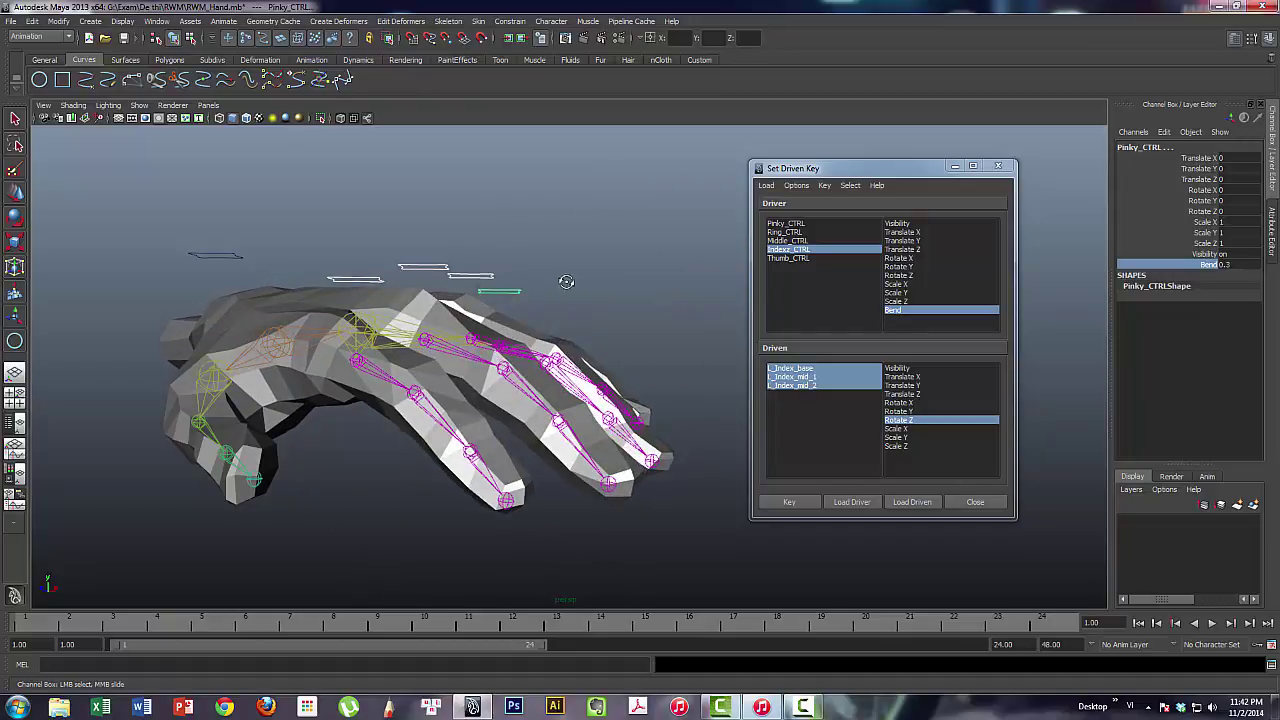
Push the shared Bend to -5 so the fingers tilt upward, then inspect the hand and thumb control
left_click_drag(477, 299, 508, 343, "alt")
mouse_move(508, 343)
middle_mouse_down()
mouse_move(543, 306)
mouse_move(490, 283)
mouse_move(560, 290)
middle_mouse_up()
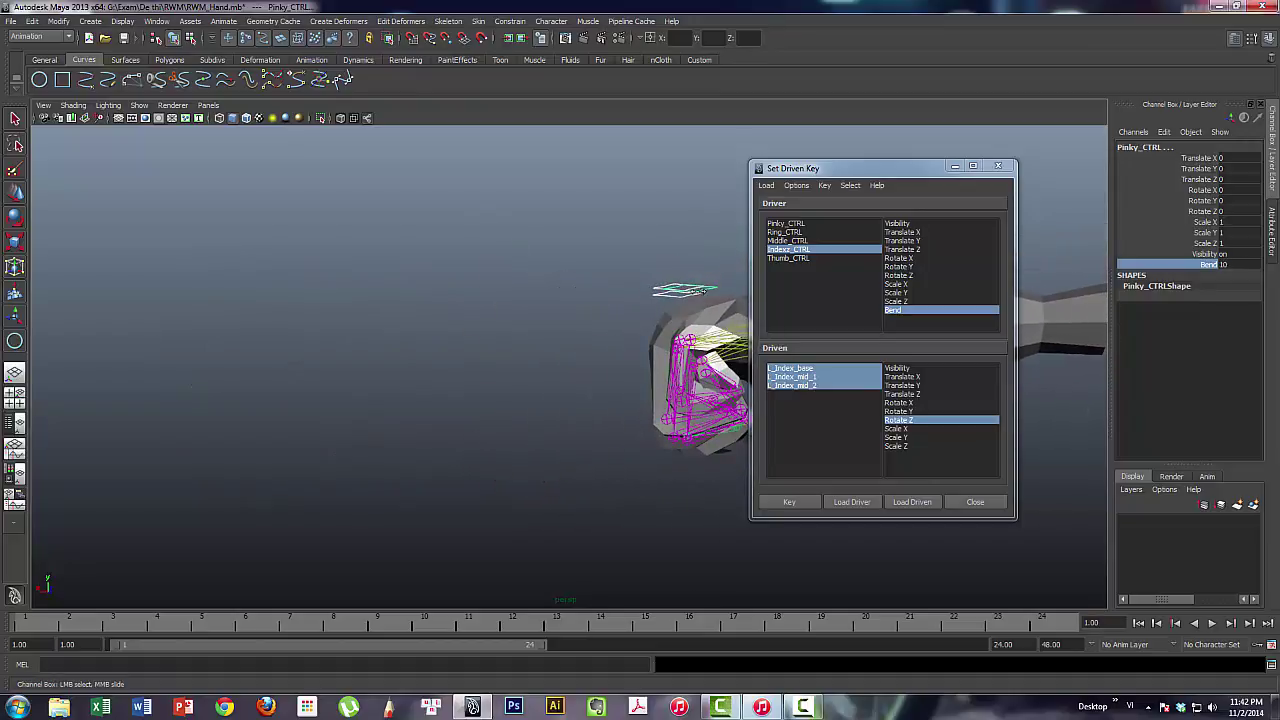
middle_click_drag(677, 304, 457, 346)
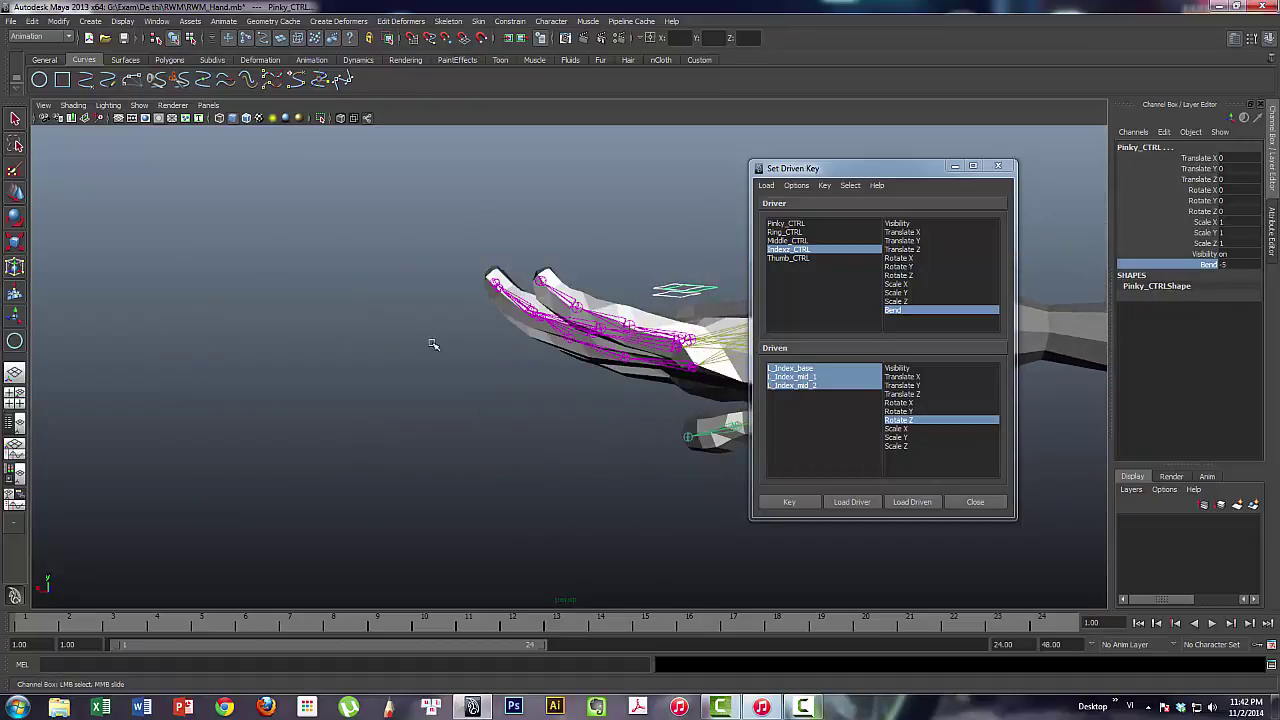
mouse_move(432, 344)
left_mouse_down("alt")
mouse_move(471, 361)
mouse_move(689, 357)
mouse_move(569, 394)
mouse_move(620, 440)
mouse_move(488, 405)
mouse_move(419, 364)
left_mouse_up("alt")
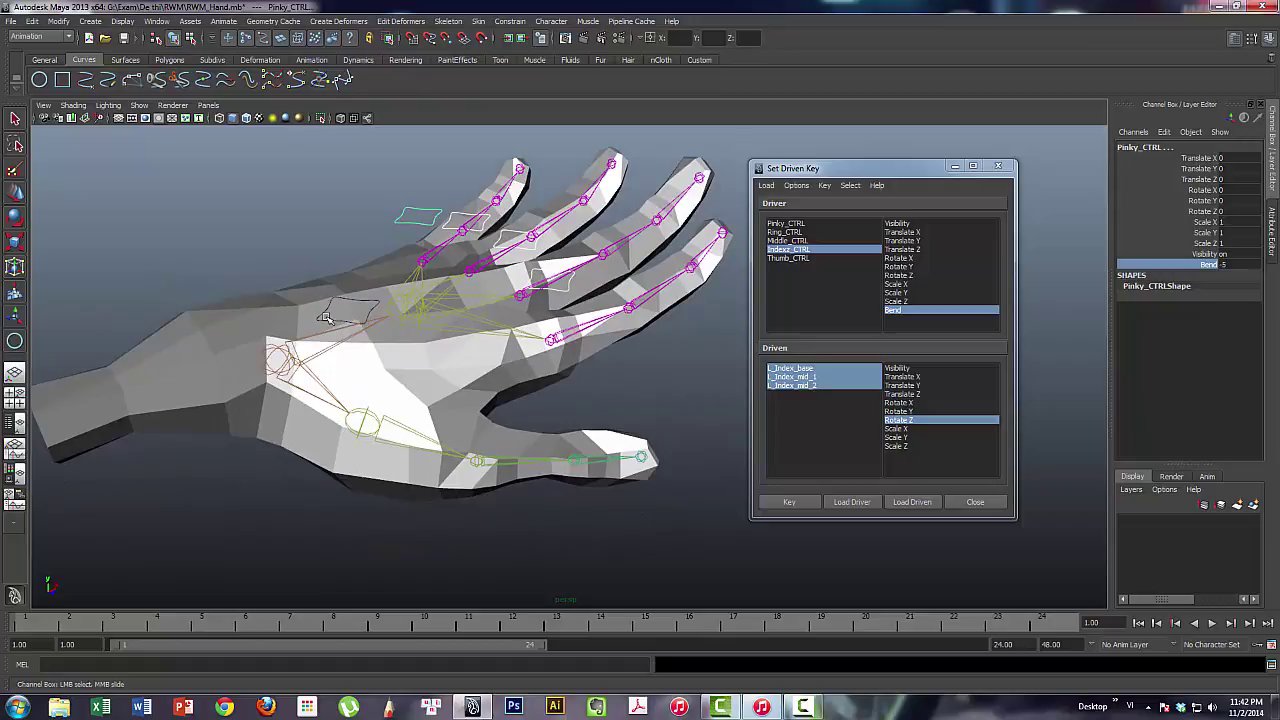
left_click(325, 318)
left_click_drag(325, 318, 339, 291, "alt")
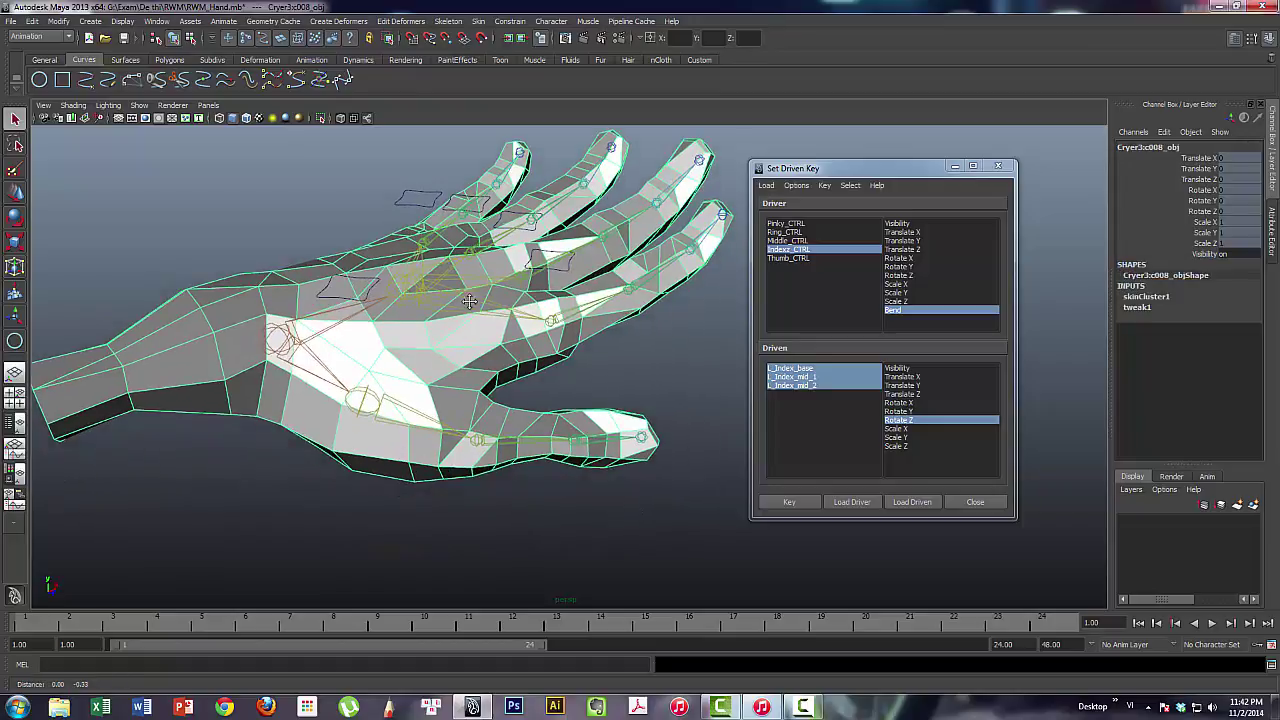
left_click(336, 293)
left_click_drag(600, 357, 586, 348, "alt")
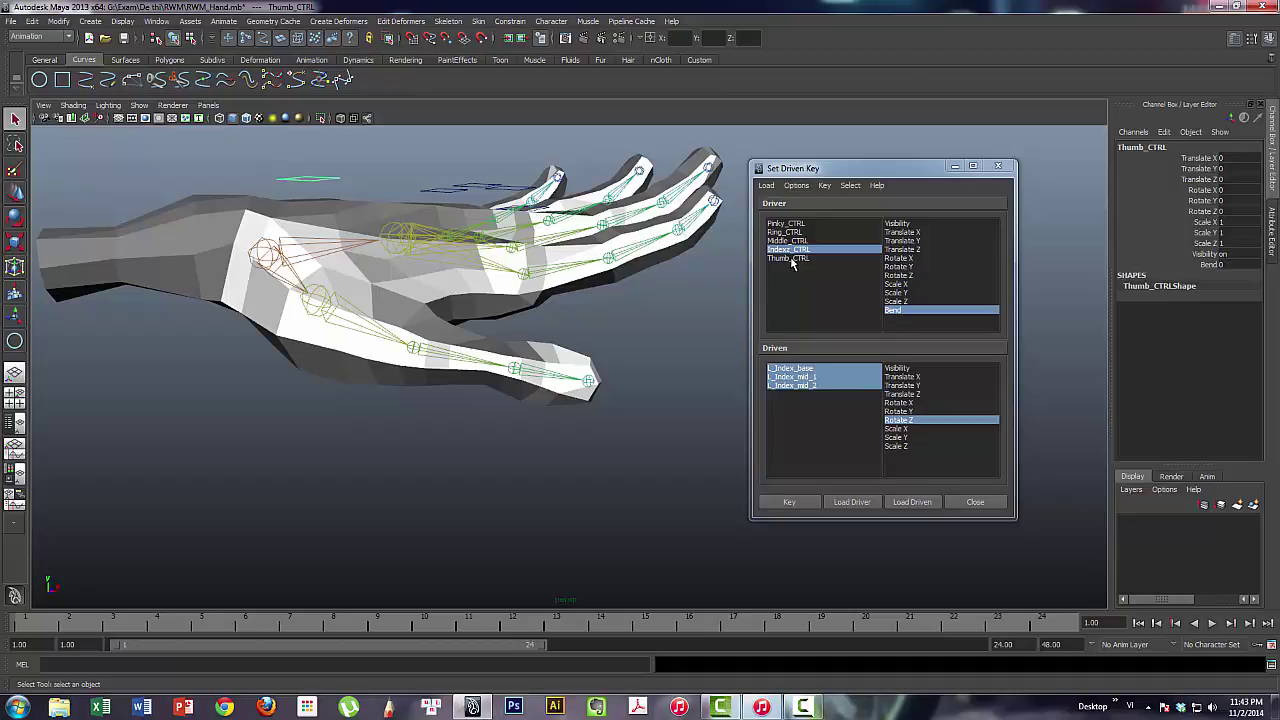
Make Thumb_CTRL.Bend the driver, with L_Thumb, L_Thumb_base and L_Thumb_mid as driven joints
left_click(790, 258)
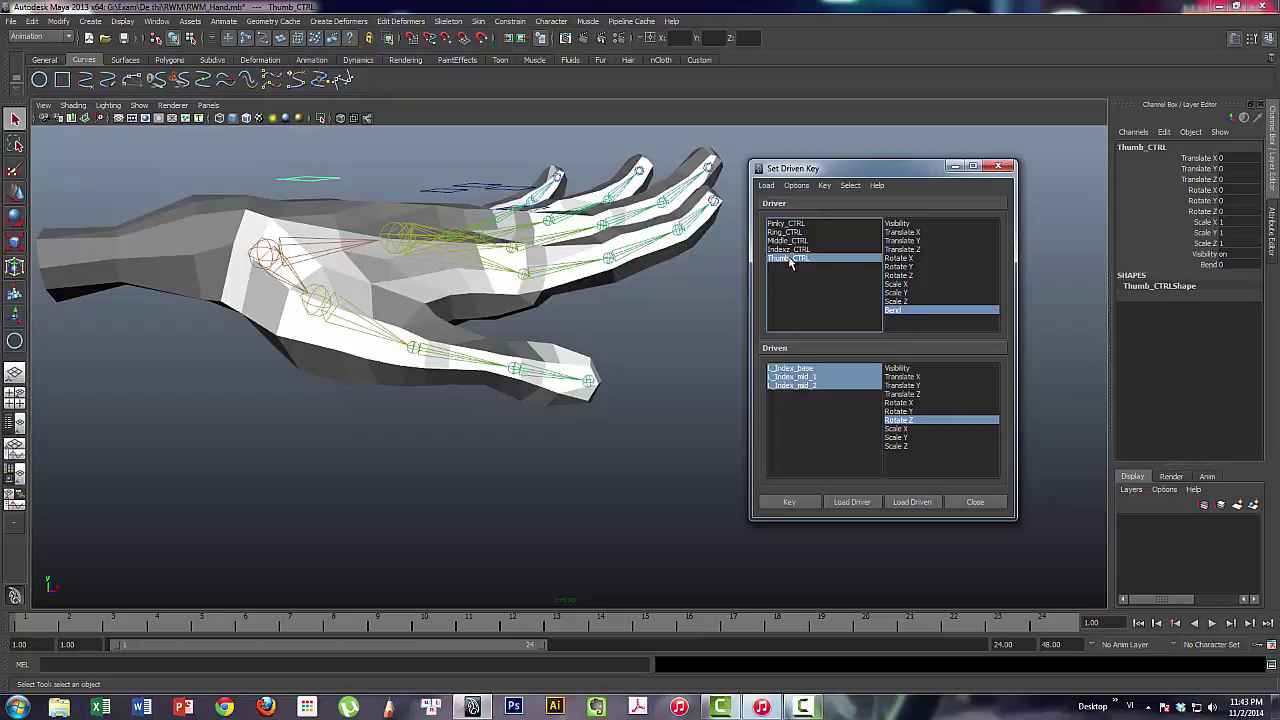
left_click(897, 312)
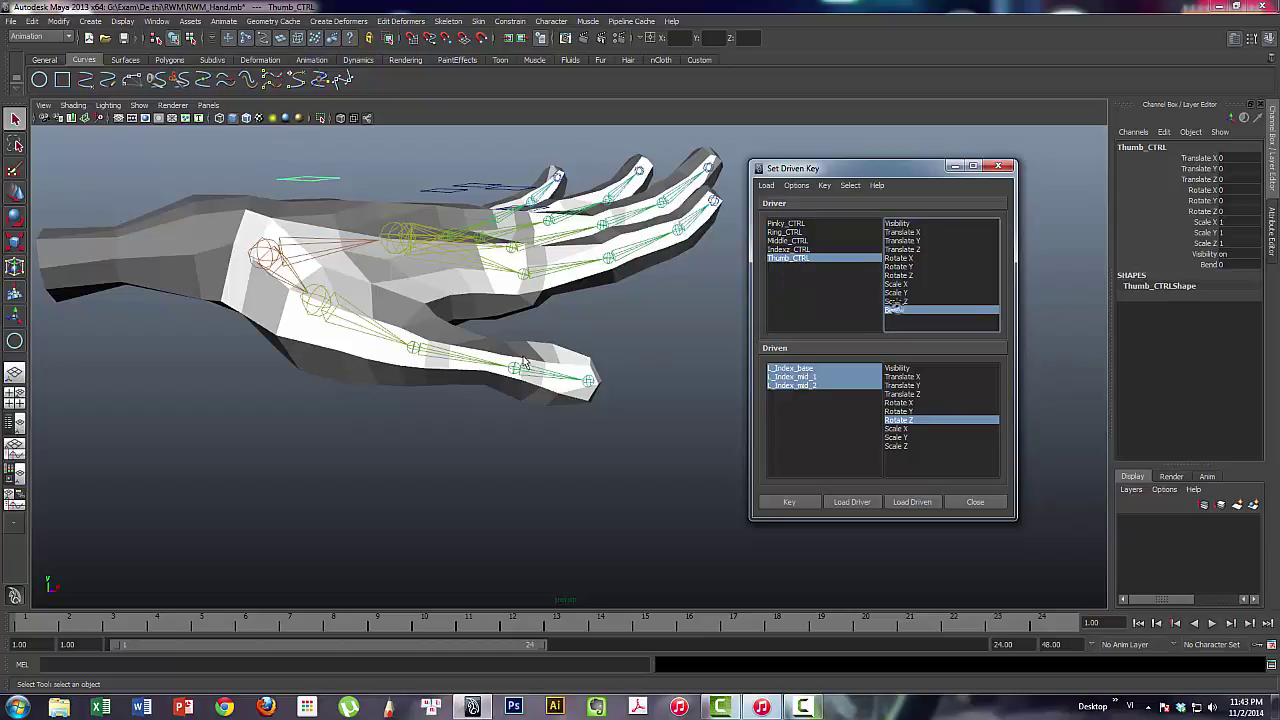
left_click(321, 301)
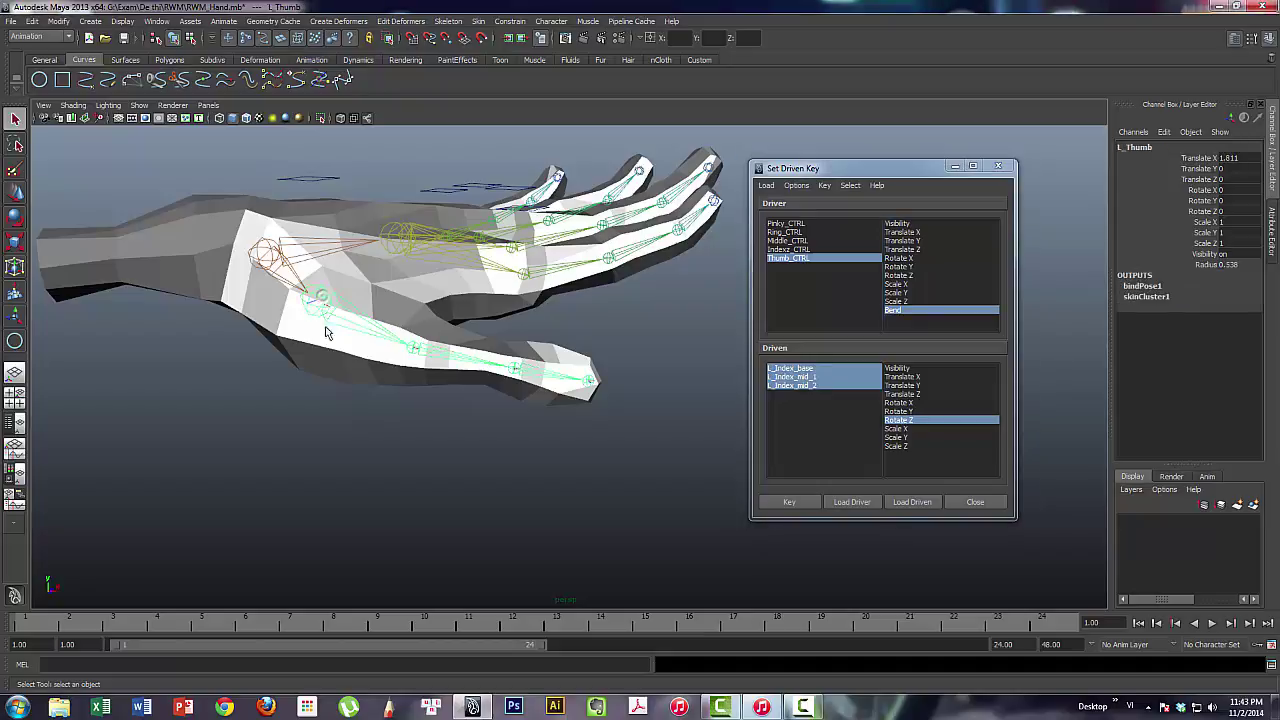
left_click(413, 347)
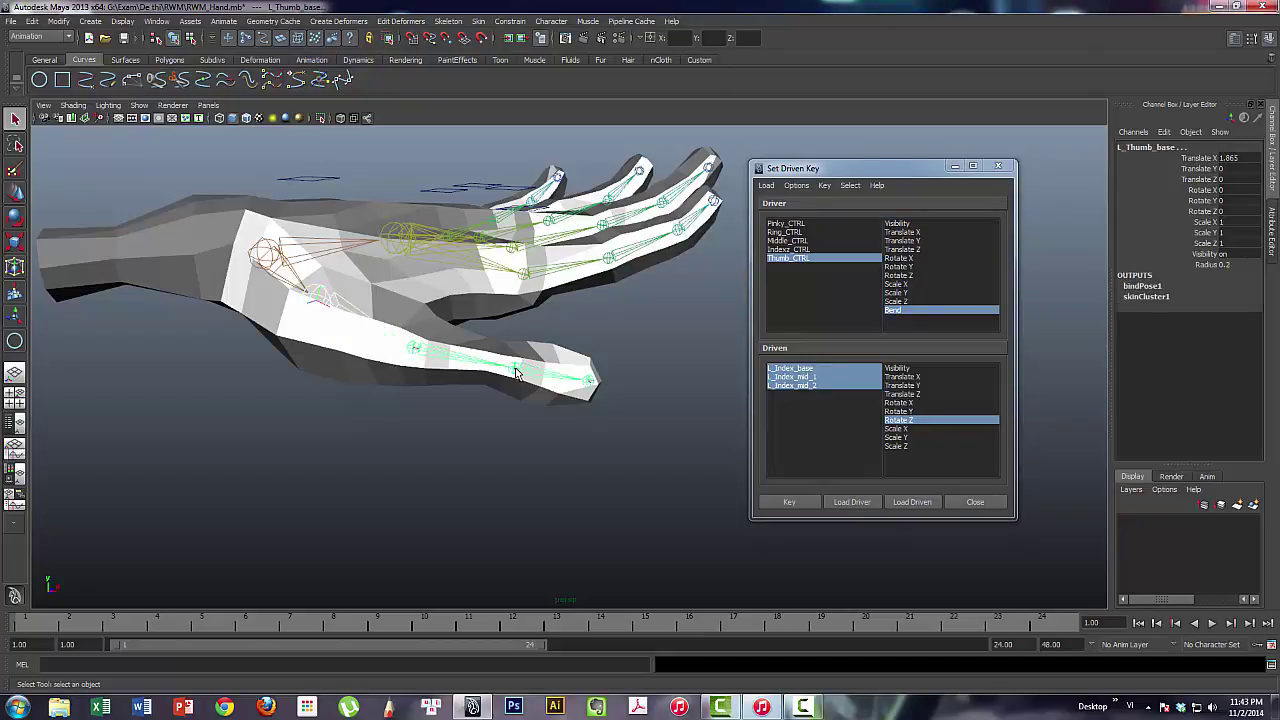
left_click(515, 370)
mouse_move(497, 416)
left_mouse_down("alt")
mouse_move(450, 415)
mouse_move(460, 405)
left_mouse_up("alt")
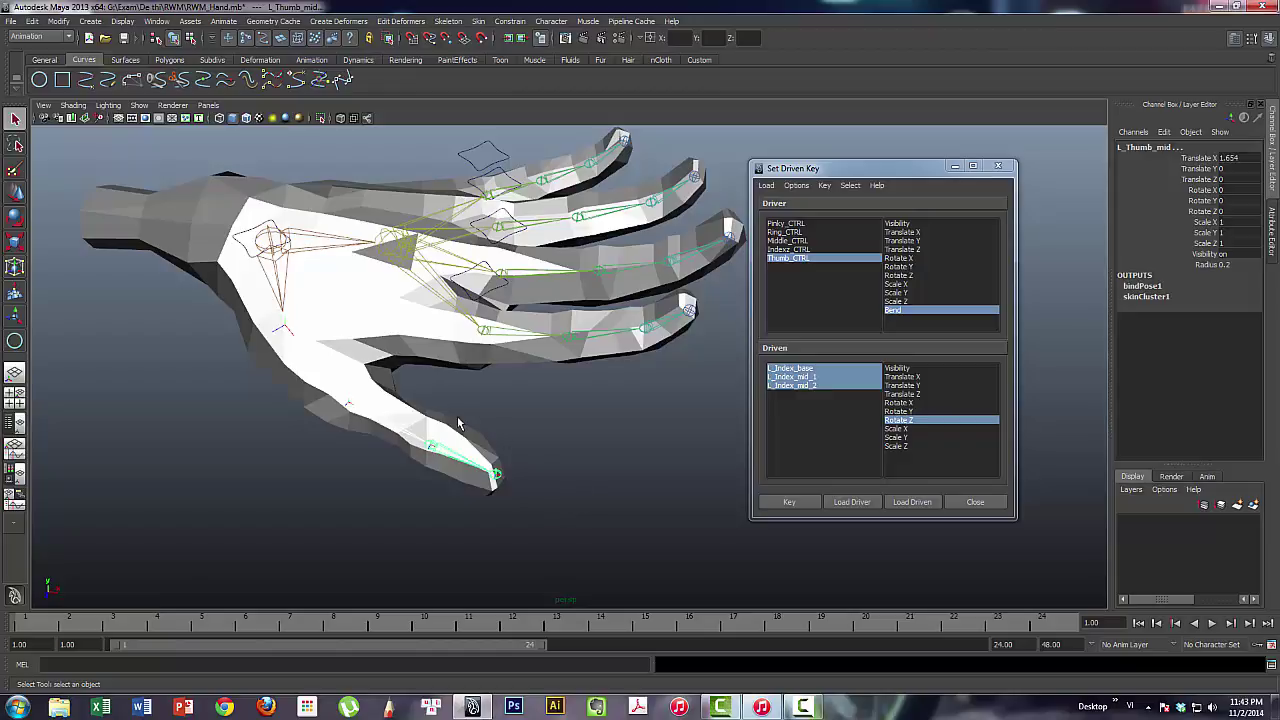
mouse_move(551, 430)
left_mouse_down("alt")
mouse_move(571, 398)
mouse_move(555, 379)
left_mouse_up("alt")
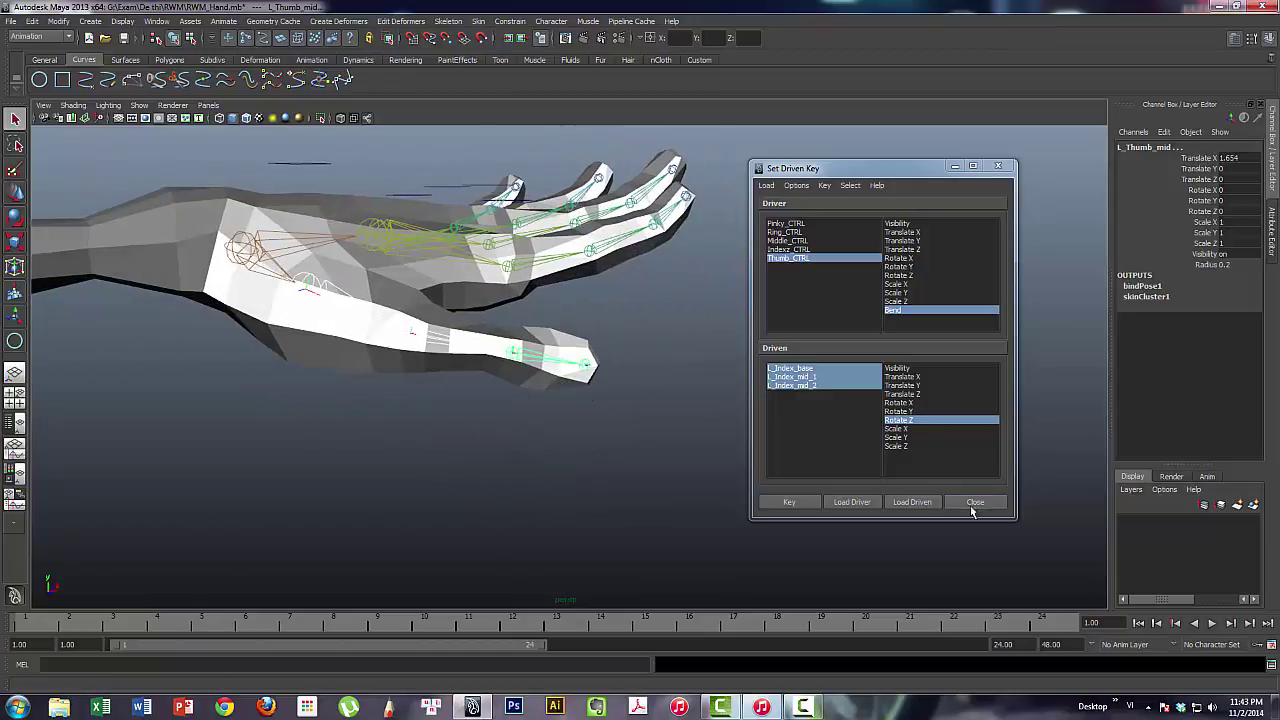
left_click(911, 502)
Key Rotate X, Y and Z of all three thumb joints in their rest pose at Bend 0
left_click(790, 368)
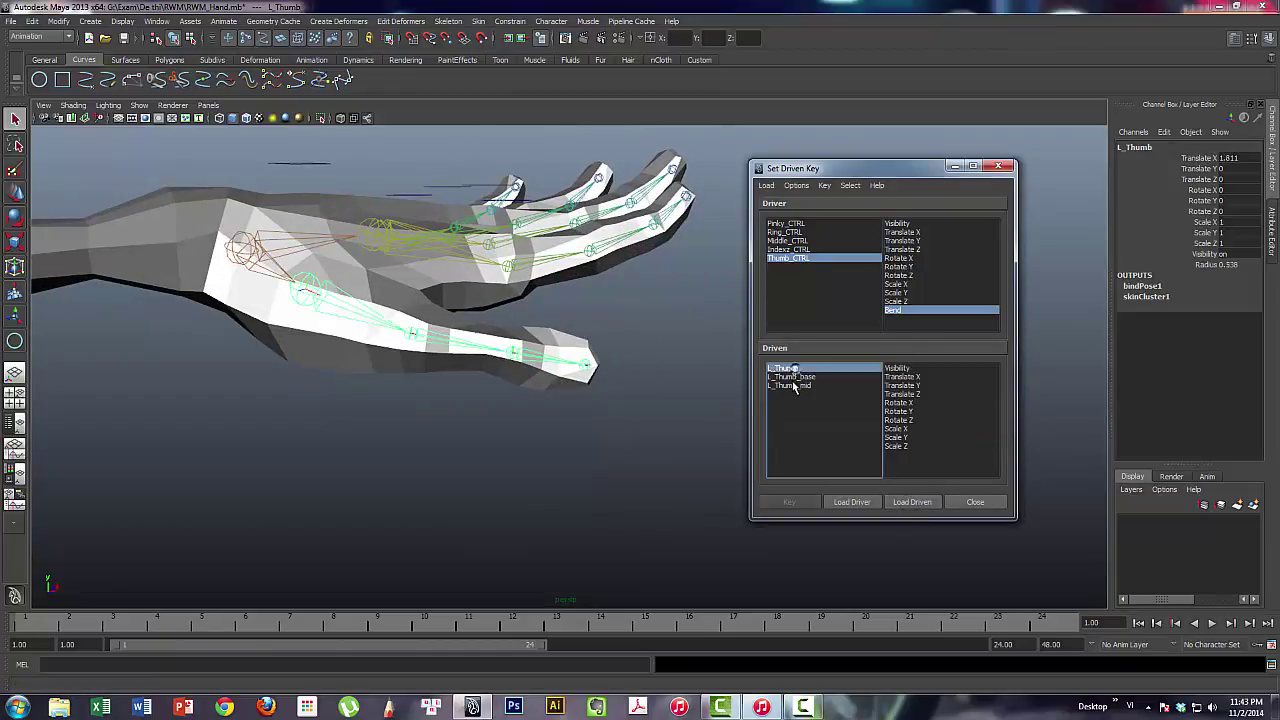
left_click(790, 385)
left_click(788, 368)
left_click_drag(786, 368, 790, 390)
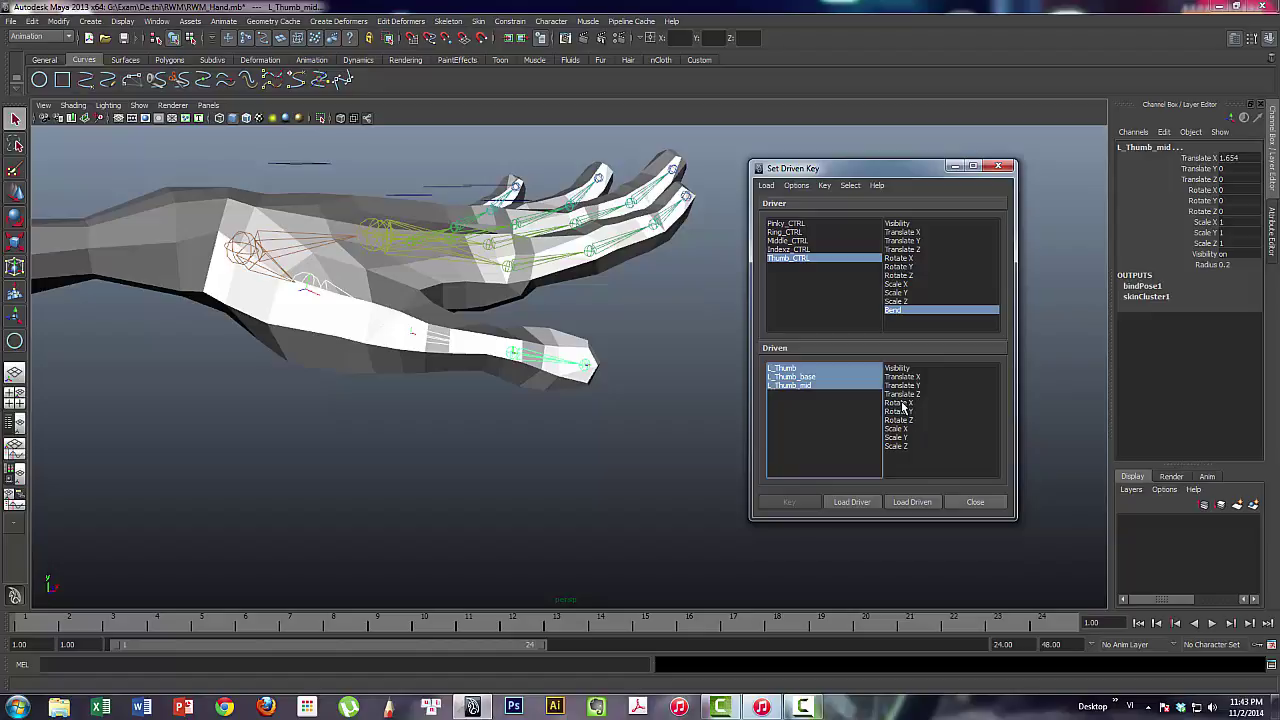
left_click_drag(902, 403, 902, 424)
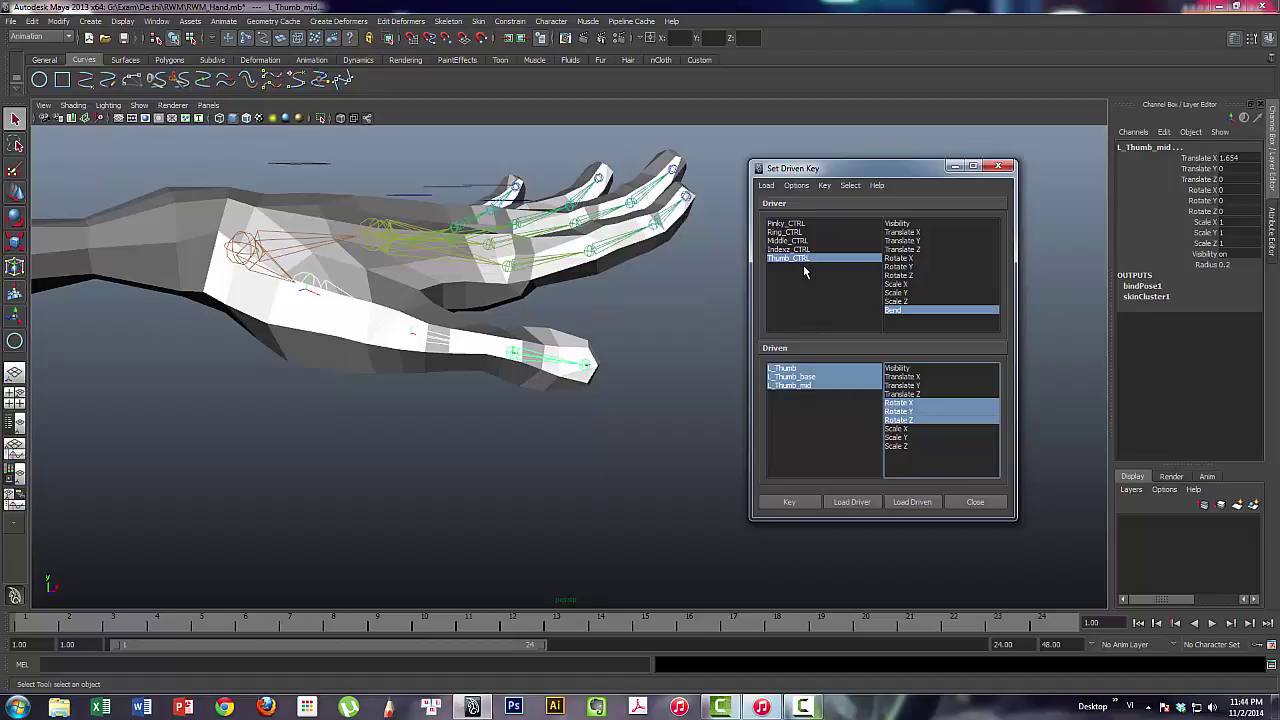
left_click(788, 501)
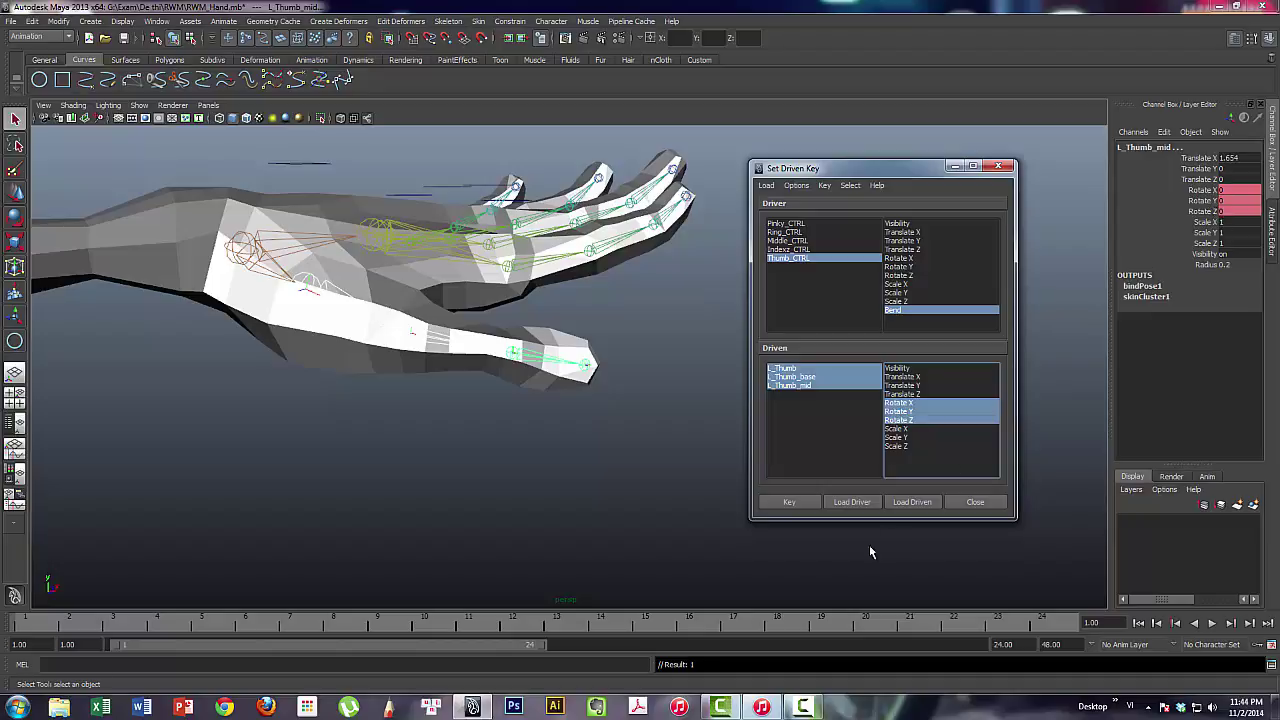
left_click(790, 259)
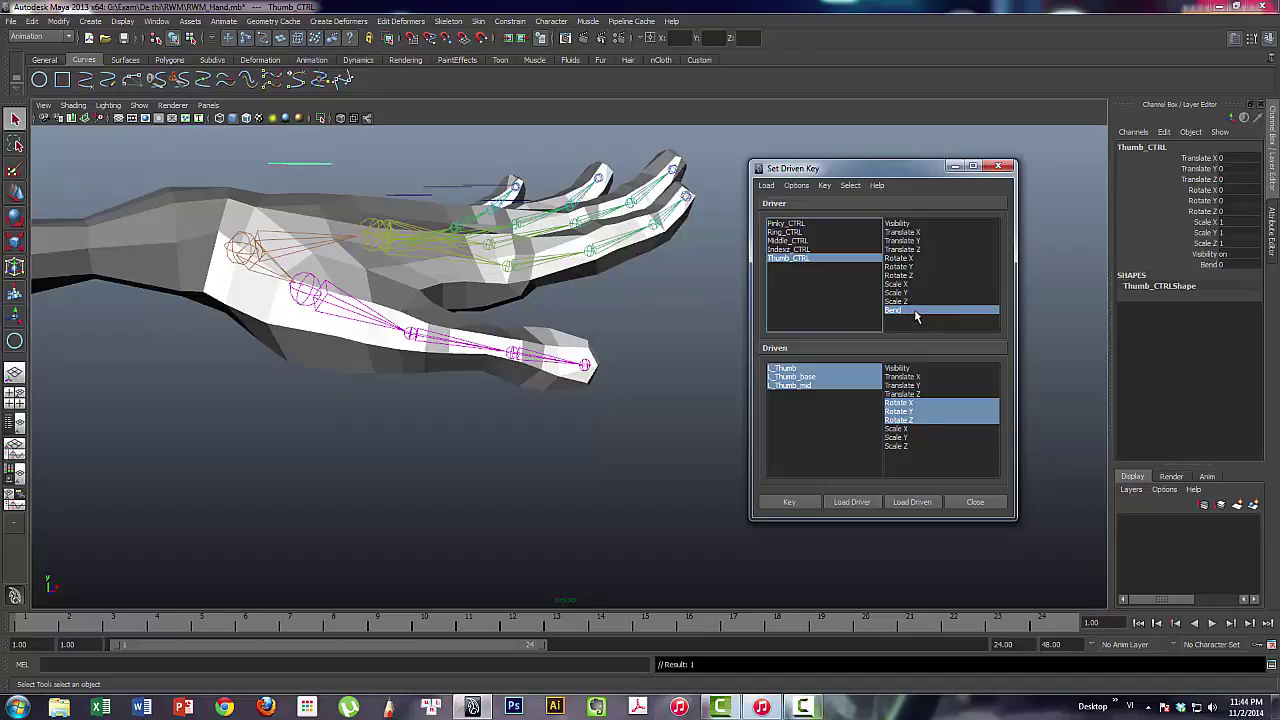
Set Thumb_CTRL's Bend to -5 and rotate L_Thumb, L_Thumb_base and L_Thumb_mid to lift the thumb outward
left_click(1224, 265)
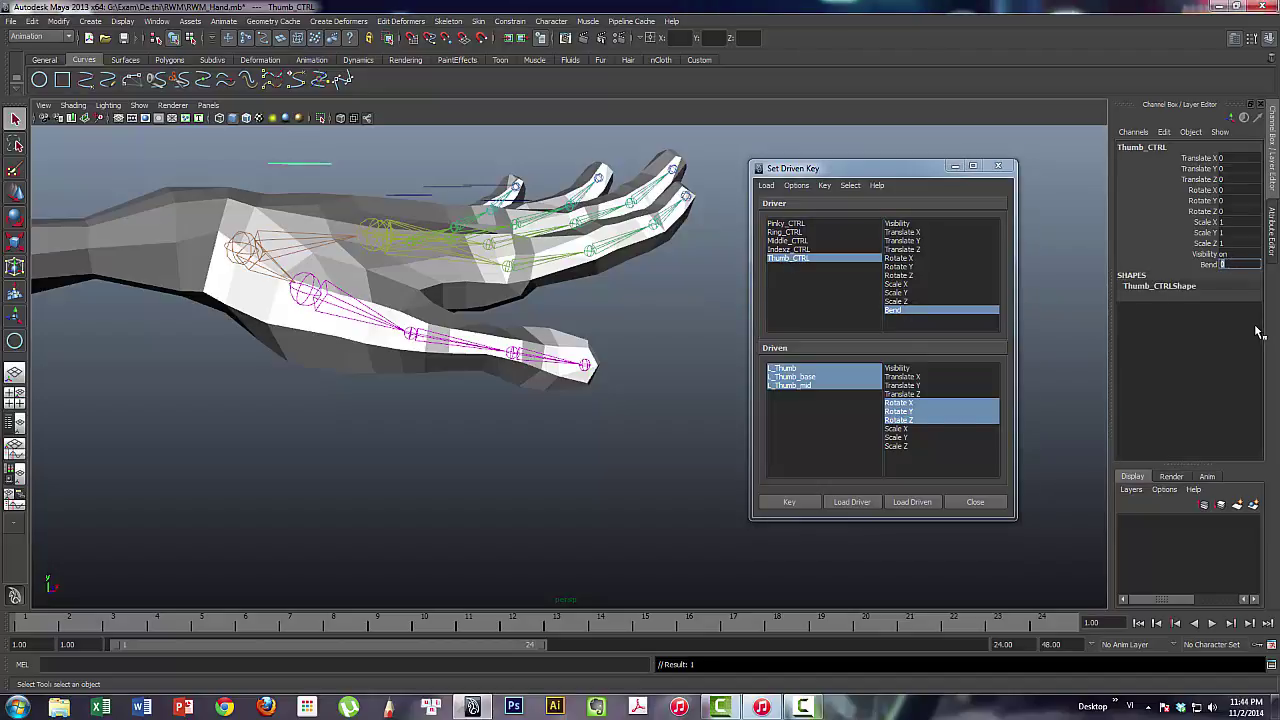
type("-5")
key("Return")
left_click(310, 288)
mouse_move(300, 285)
left_mouse_down("alt")
mouse_move(449, 429)
mouse_move(561, 483)
mouse_move(495, 457)
mouse_move(573, 378)
mouse_move(576, 392)
left_mouse_up("alt")
key("e")
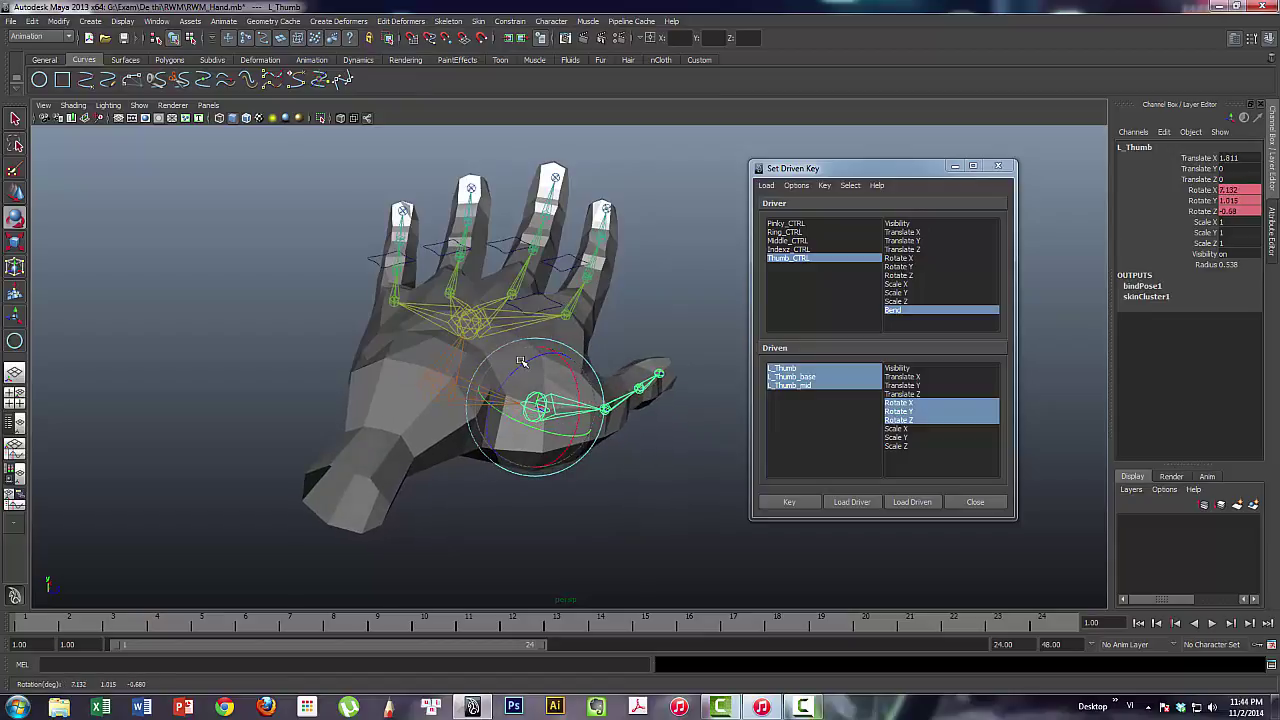
mouse_move(520, 360)
left_mouse_down()
mouse_move(497, 366)
mouse_move(577, 386)
mouse_move(486, 366)
mouse_move(531, 437)
mouse_move(517, 469)
mouse_move(541, 481)
mouse_move(589, 474)
mouse_move(572, 470)
left_mouse_up()
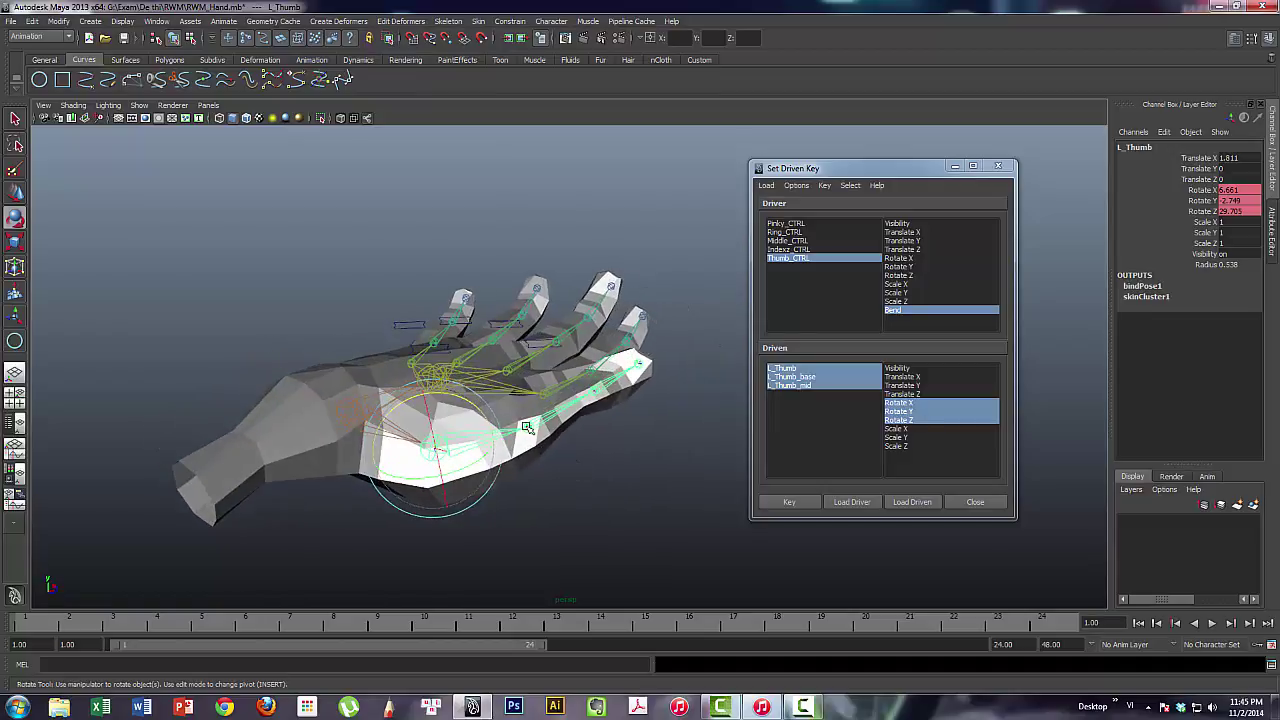
left_click(526, 428)
mouse_move(526, 428)
left_mouse_down("alt")
mouse_move(600, 445)
mouse_move(648, 475)
left_mouse_up("alt")
left_click(612, 452)
mouse_move(588, 446)
left_mouse_down()
mouse_move(572, 445)
mouse_move(751, 472)
left_mouse_up()
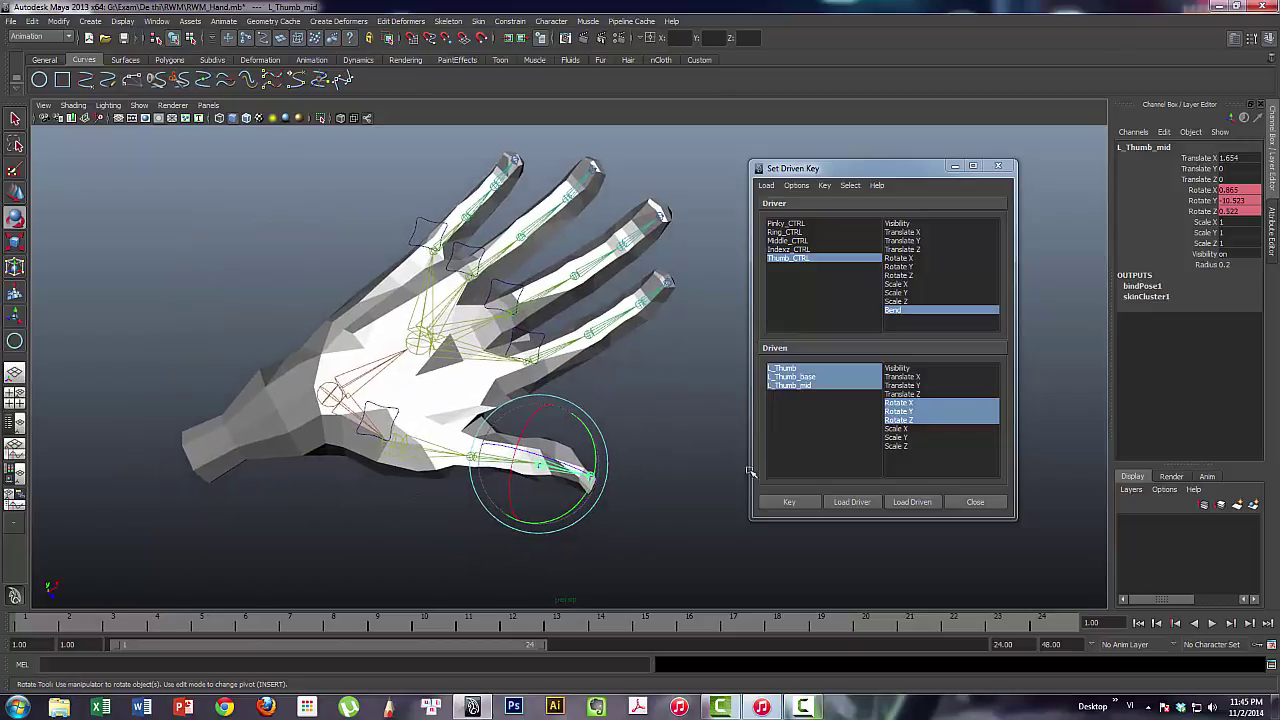
Key the raised thumb pose to Bend -5 and reselect Thumb_CTRL's Bend attribute
left_click(785, 508)
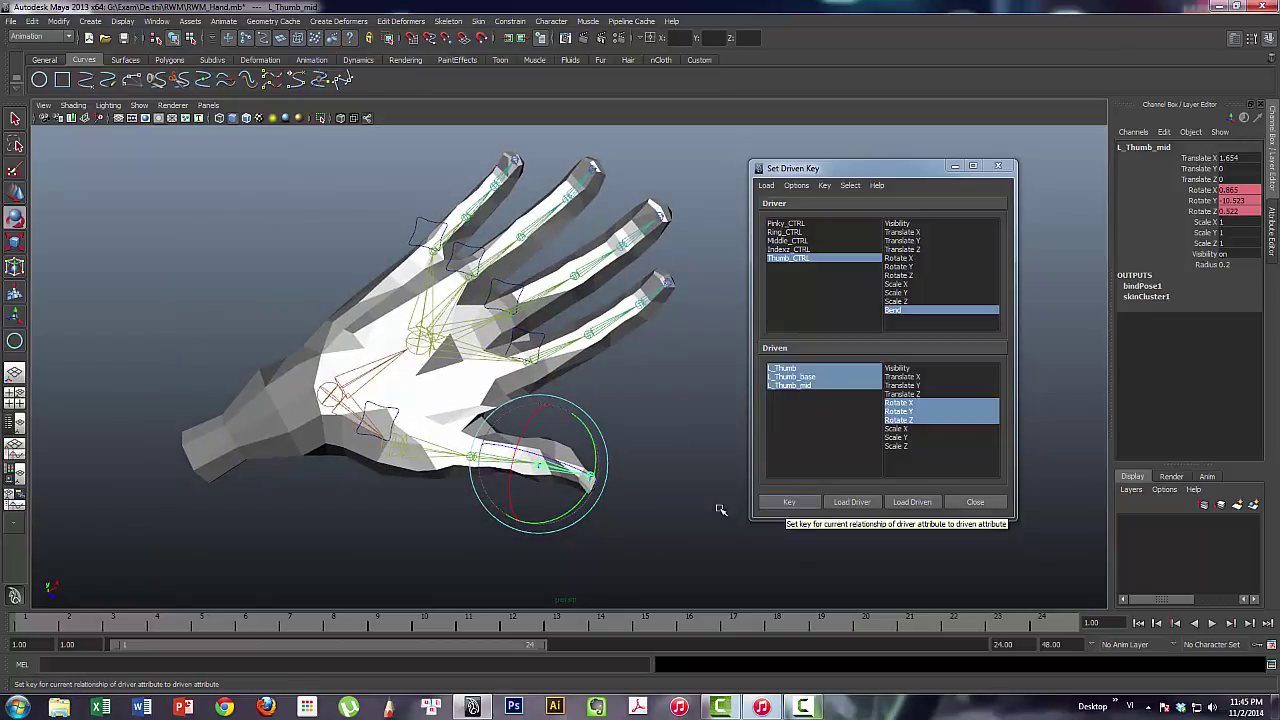
mouse_move(720, 514)
left_mouse_down("alt")
mouse_move(478, 363)
mouse_move(600, 413)
mouse_move(640, 400)
left_mouse_up("alt")
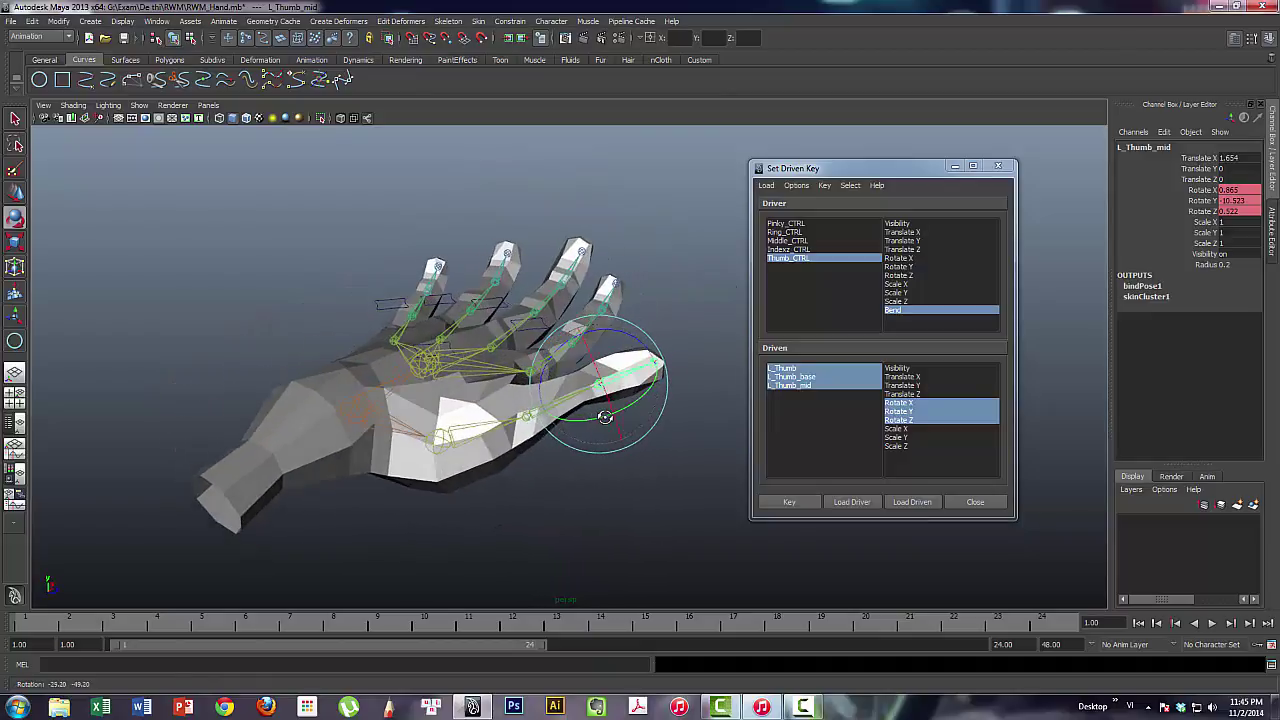
left_click(806, 505)
mouse_move(600, 503)
left_mouse_down("alt")
mouse_move(574, 431)
mouse_move(611, 446)
mouse_move(588, 453)
mouse_move(615, 440)
left_mouse_up("alt")
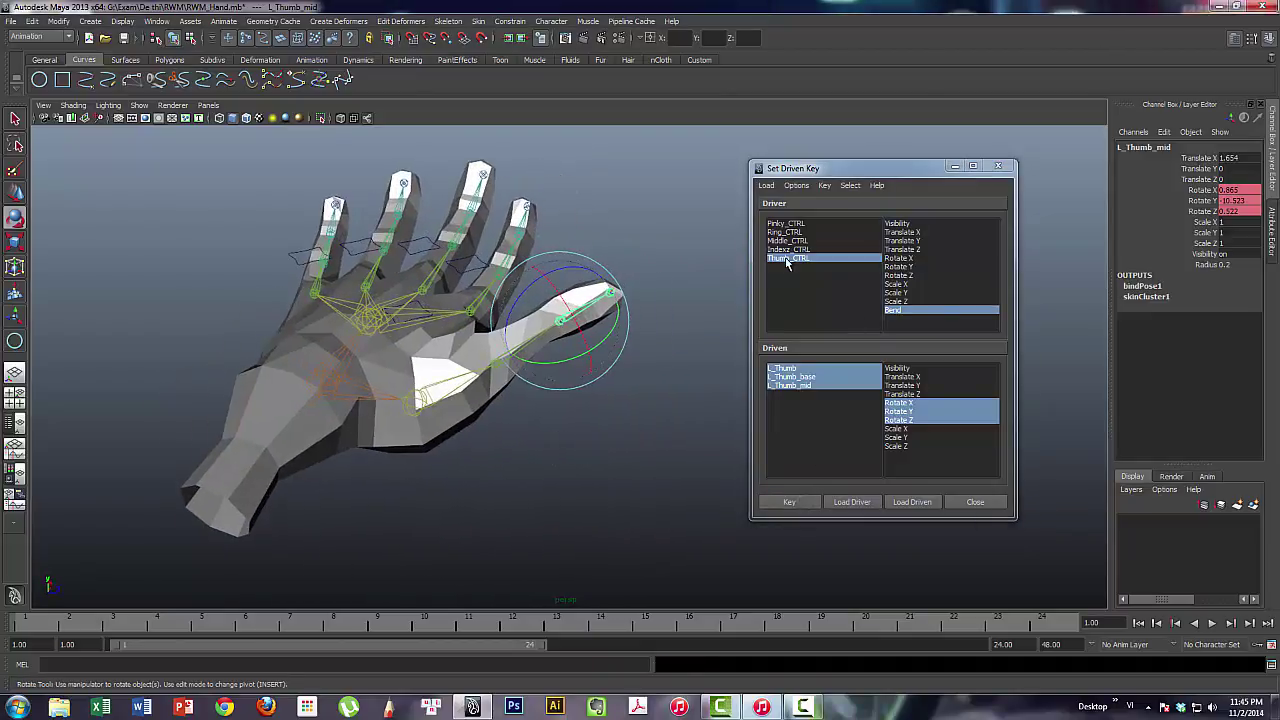
left_click(787, 259)
left_click(893, 310)
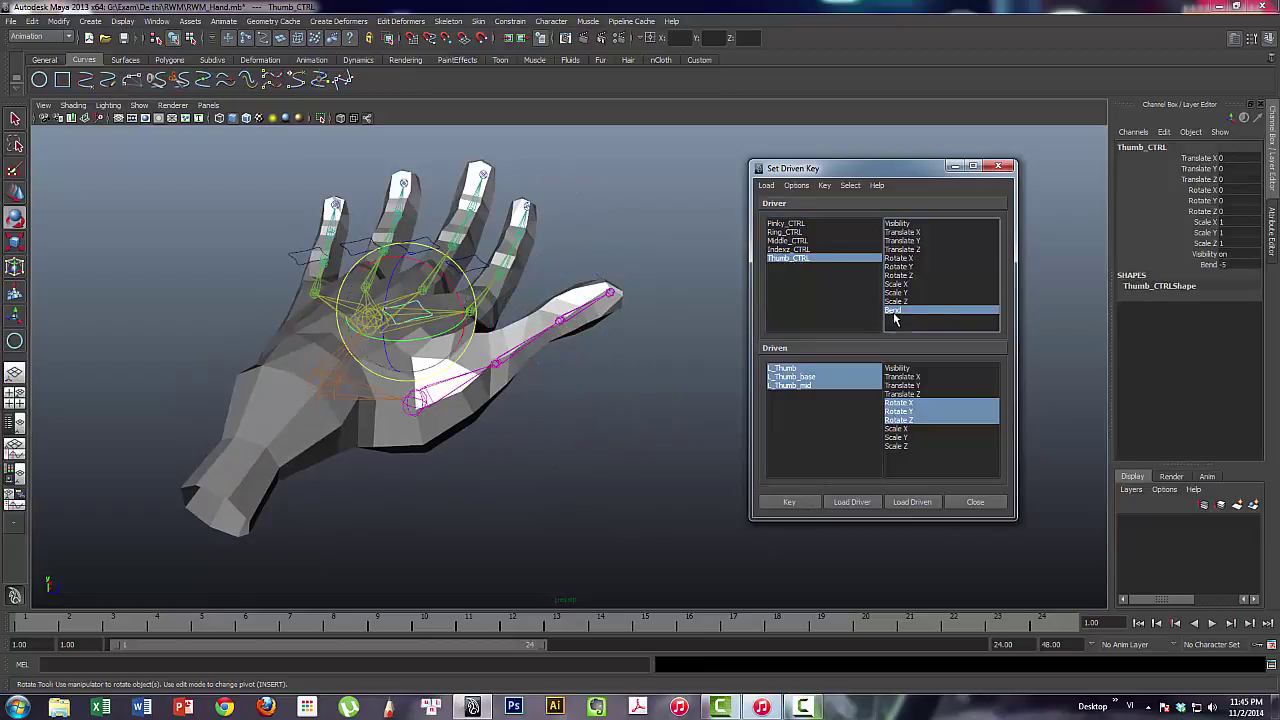
Set Thumb_CTRL's Bend to 10 and bend the L_Thumb root joint downward
left_click(1238, 265)
type("10")
key("Return")
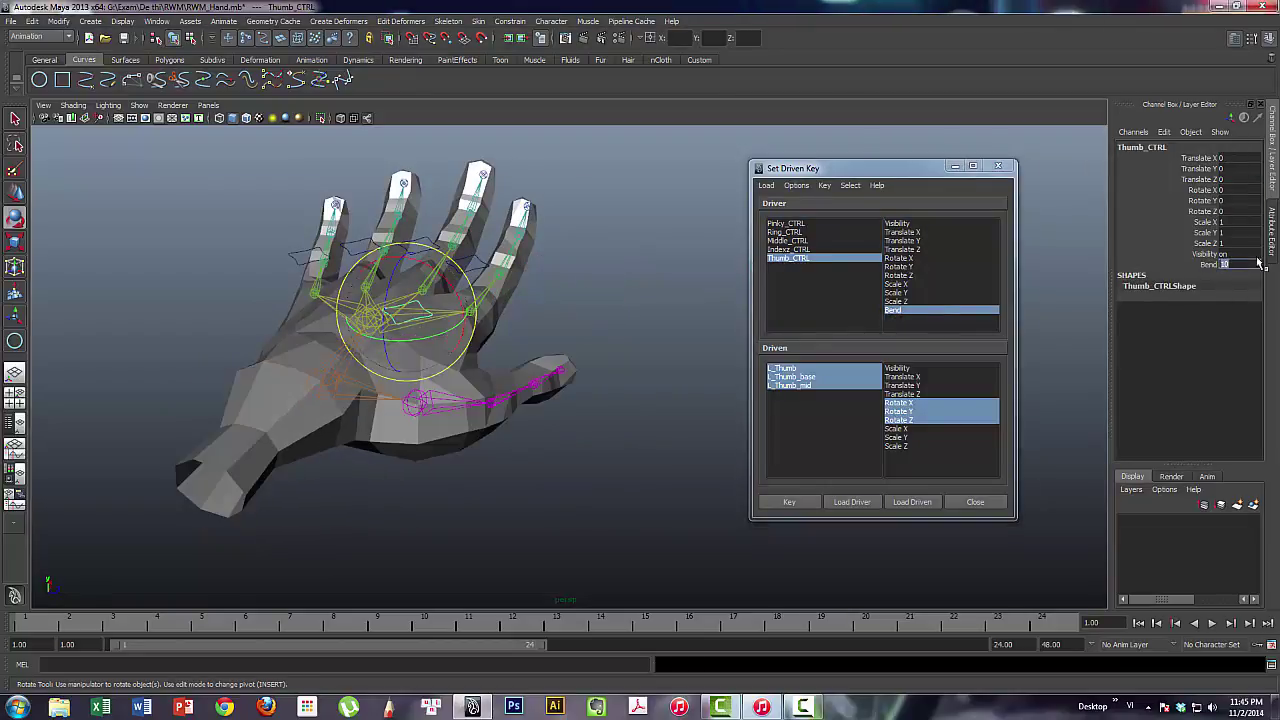
mouse_move(593, 420)
left_mouse_down("alt")
mouse_move(560, 400)
mouse_move(571, 437)
mouse_move(495, 435)
mouse_move(458, 410)
mouse_move(484, 477)
mouse_move(526, 528)
left_mouse_up("alt")
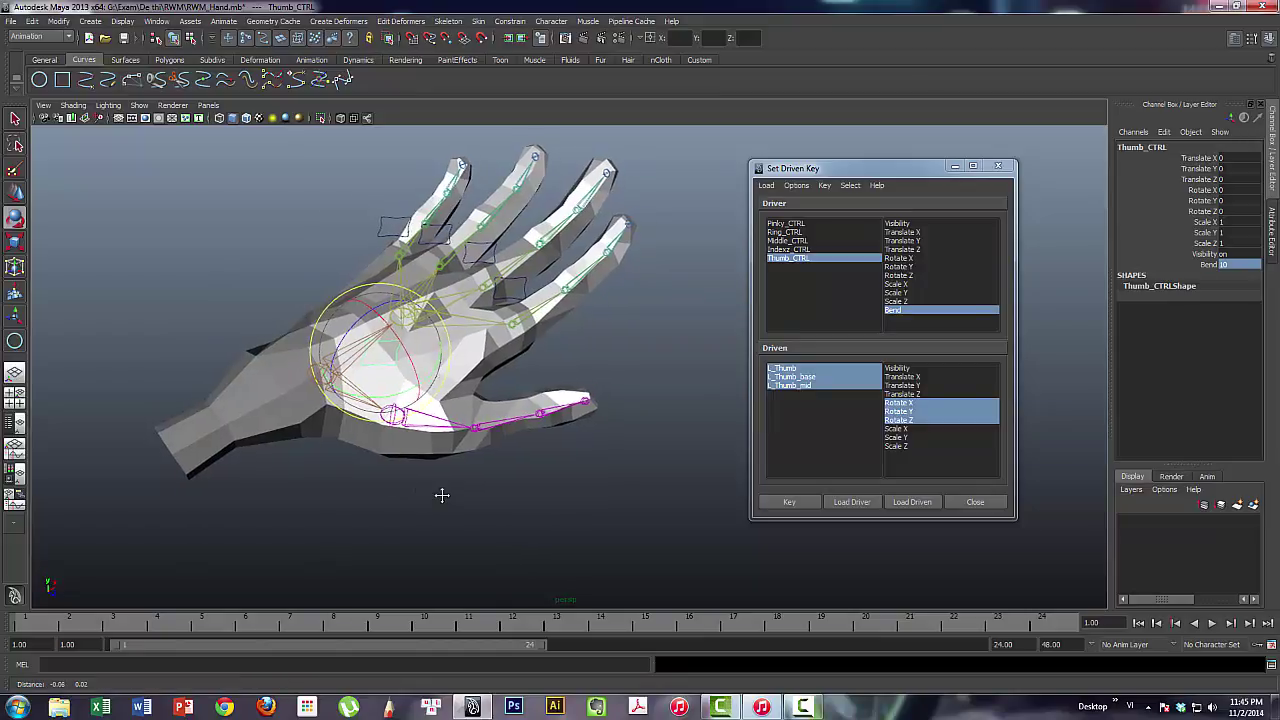
right_click_drag(440, 491, 456, 531, "alt")
mouse_move(457, 531)
left_mouse_down("alt")
mouse_move(491, 491)
mouse_move(384, 410)
left_mouse_up("alt")
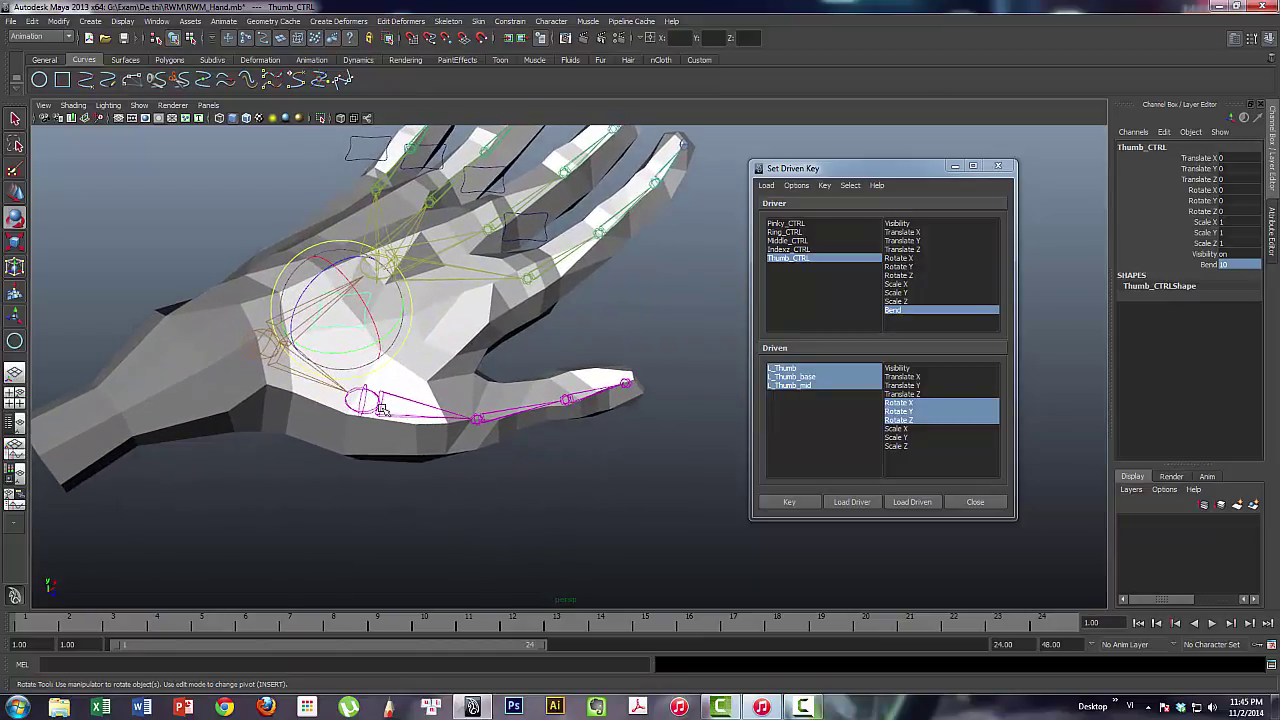
left_click(367, 400)
left_click_drag(475, 435, 478, 407, "alt")
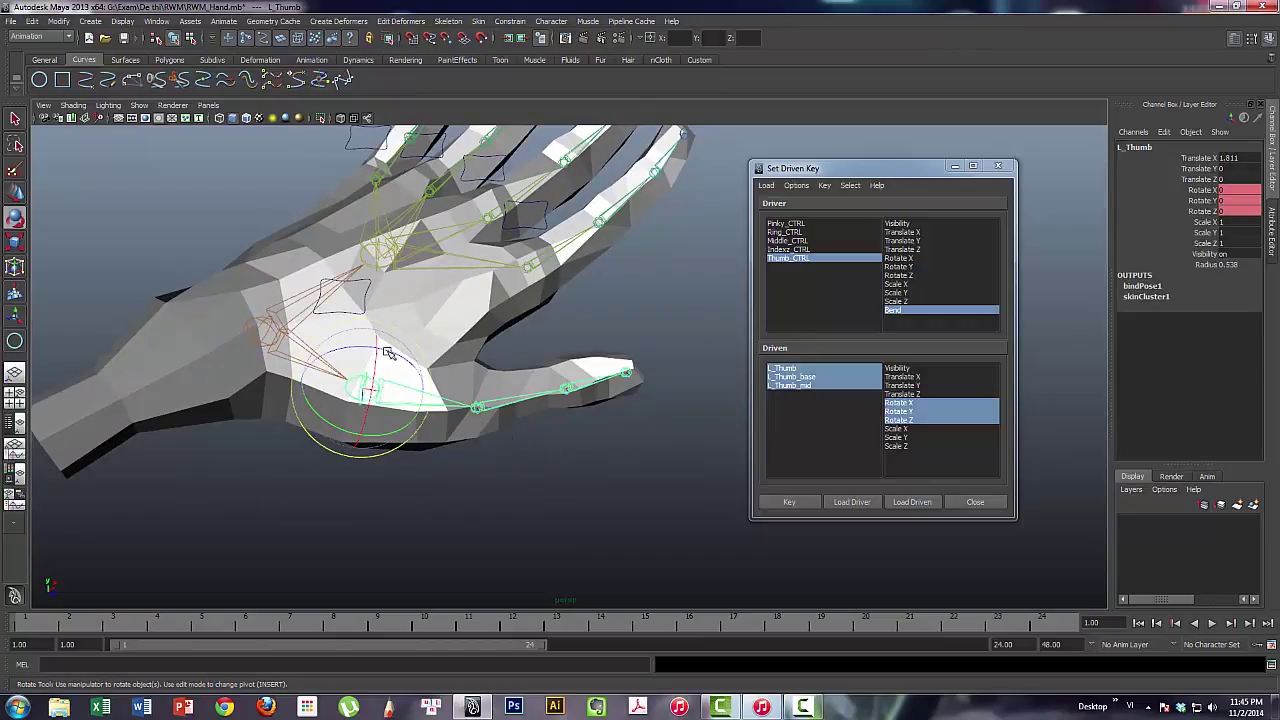
left_click_drag(388, 353, 413, 367)
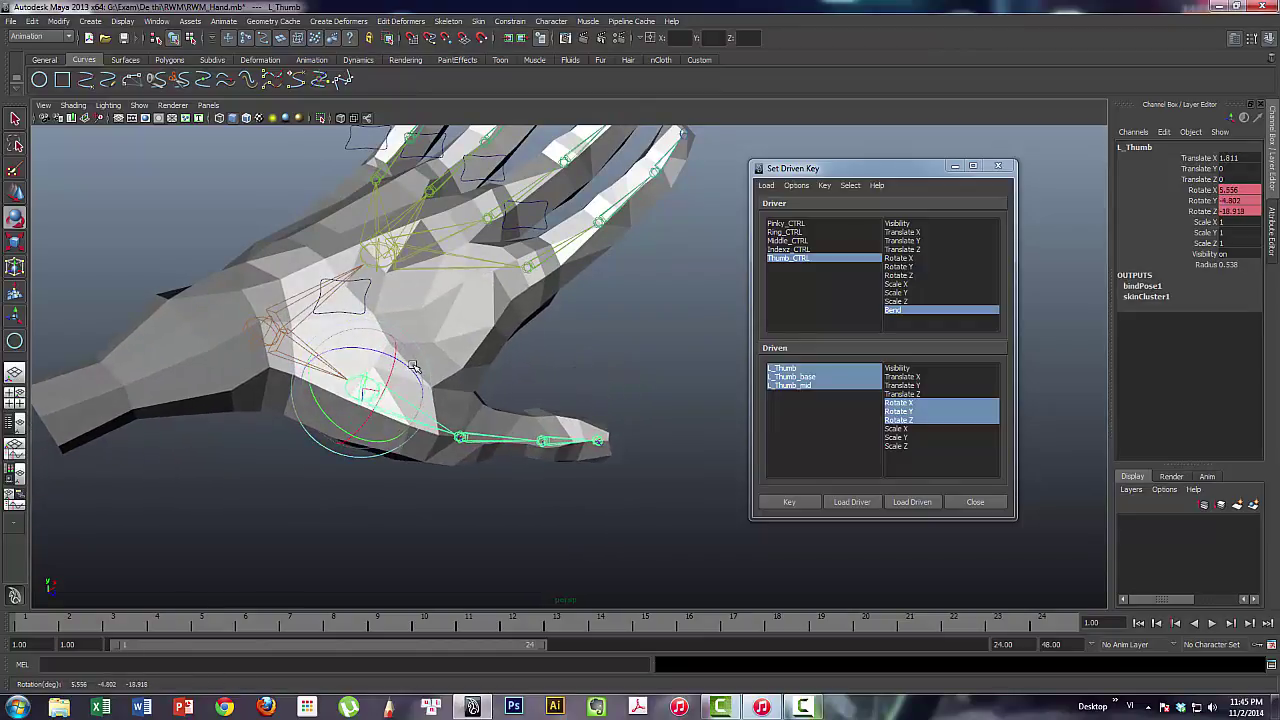
key("ctrl+z")
mouse_move(398, 357)
left_mouse_down()
mouse_move(405, 400)
mouse_move(356, 342)
mouse_move(388, 360)
left_mouse_up()
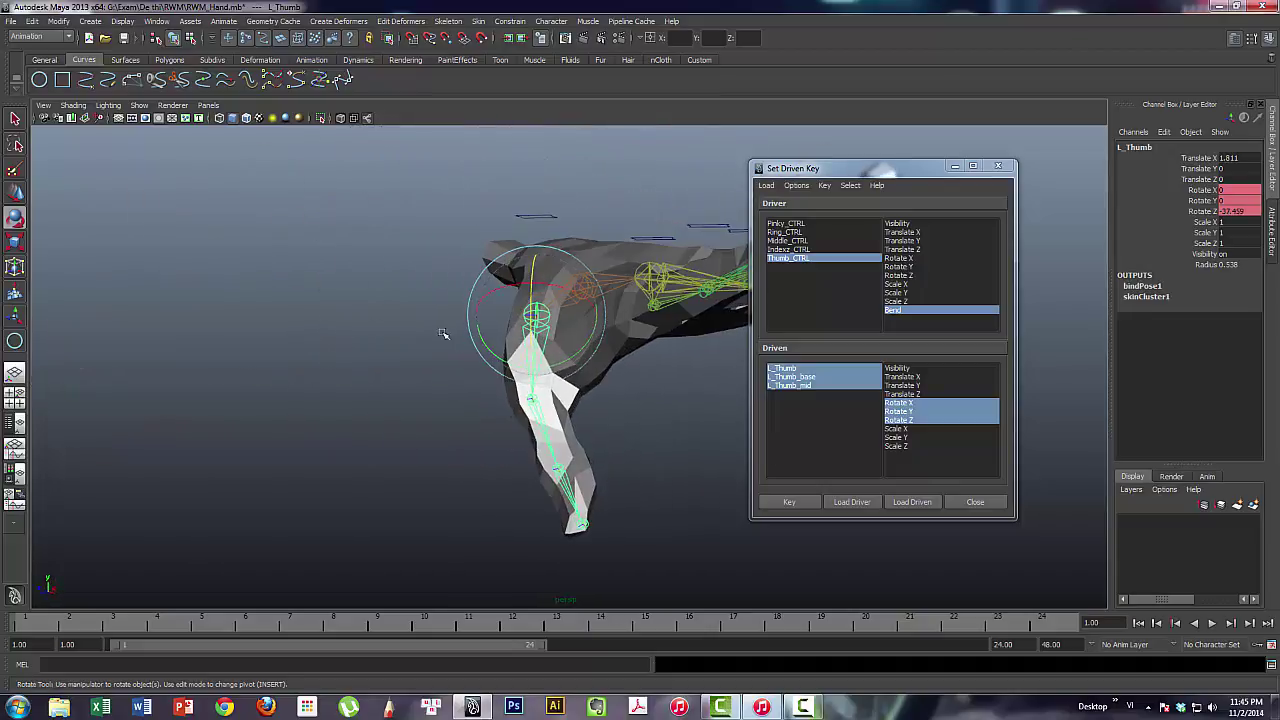
Curl L_Thumb_base and L_Thumb_mid under the palm and adjust L_Thumb's Y rotation
key("Down")
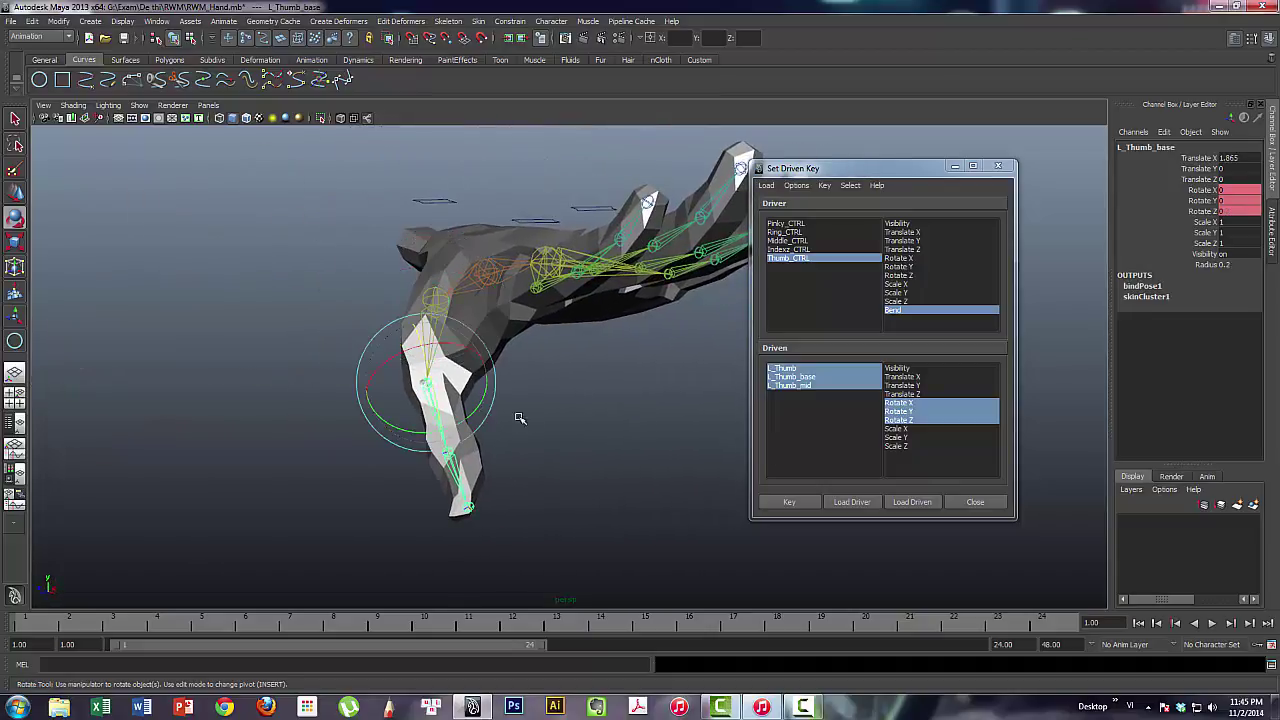
mouse_move(517, 420)
left_mouse_down("alt")
mouse_move(407, 403)
mouse_move(548, 290)
mouse_move(320, 437)
left_mouse_up("alt")
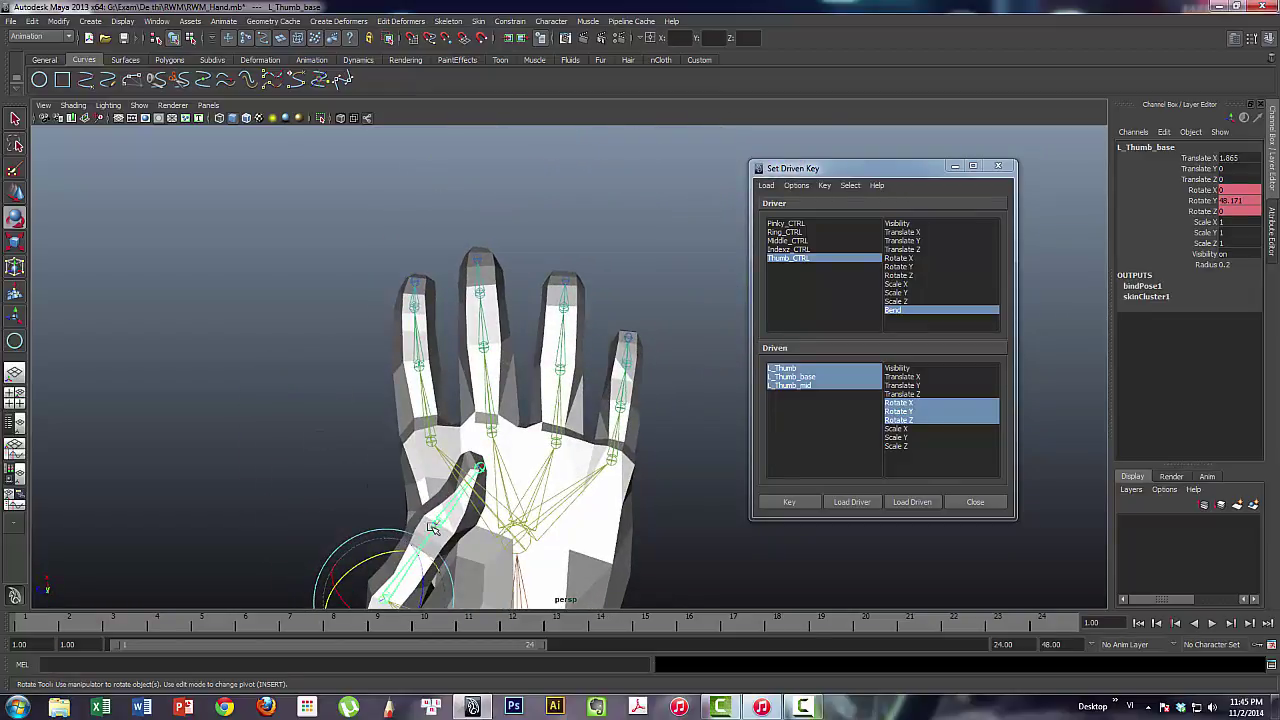
key("Down")
mouse_move(320, 437)
left_mouse_down("alt")
mouse_move(408, 373)
mouse_move(466, 427)
mouse_move(579, 380)
mouse_move(554, 369)
mouse_move(463, 392)
left_mouse_up("alt")
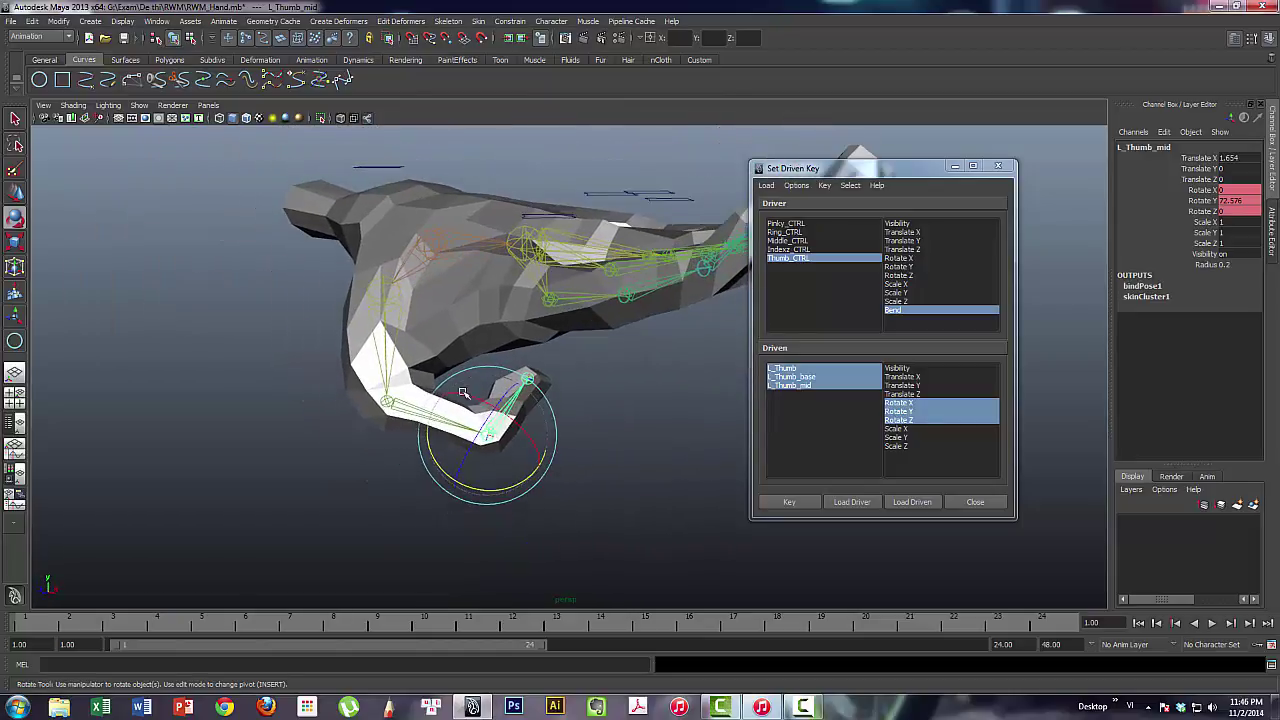
left_click(388, 402)
left_click(380, 292)
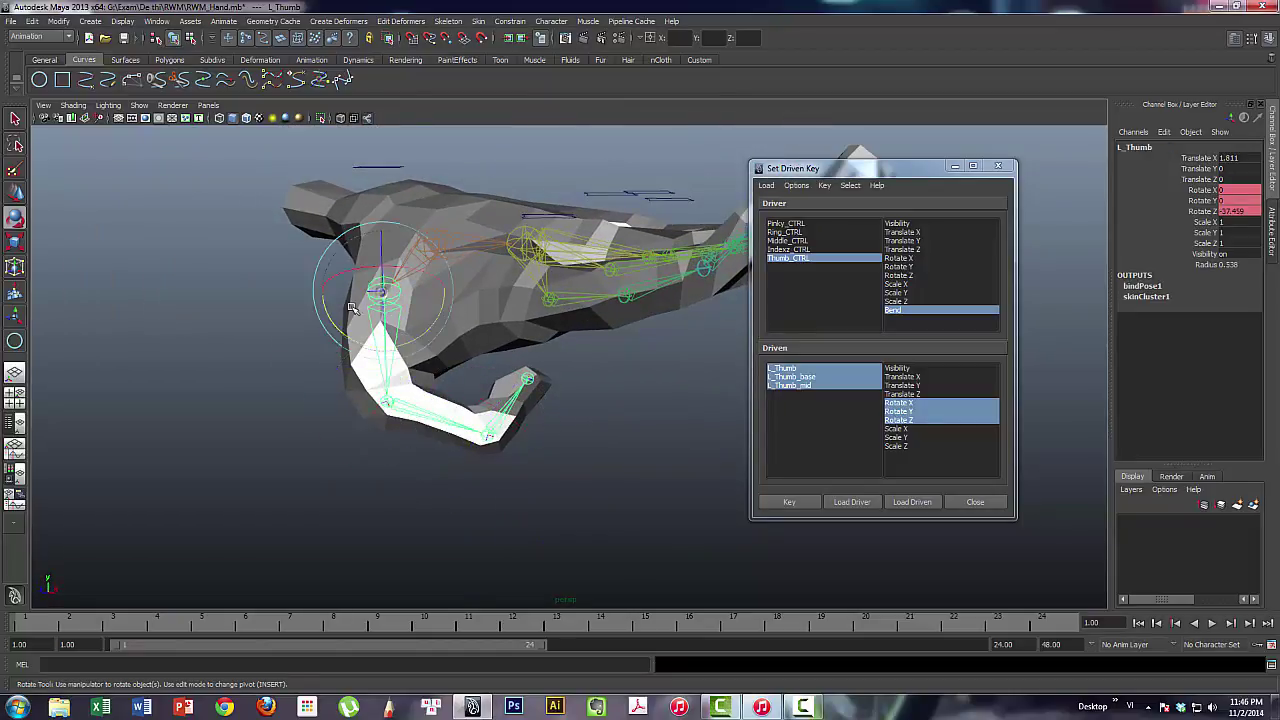
mouse_move(329, 318)
left_mouse_down()
mouse_move(340, 327)
mouse_move(418, 300)
left_mouse_up()
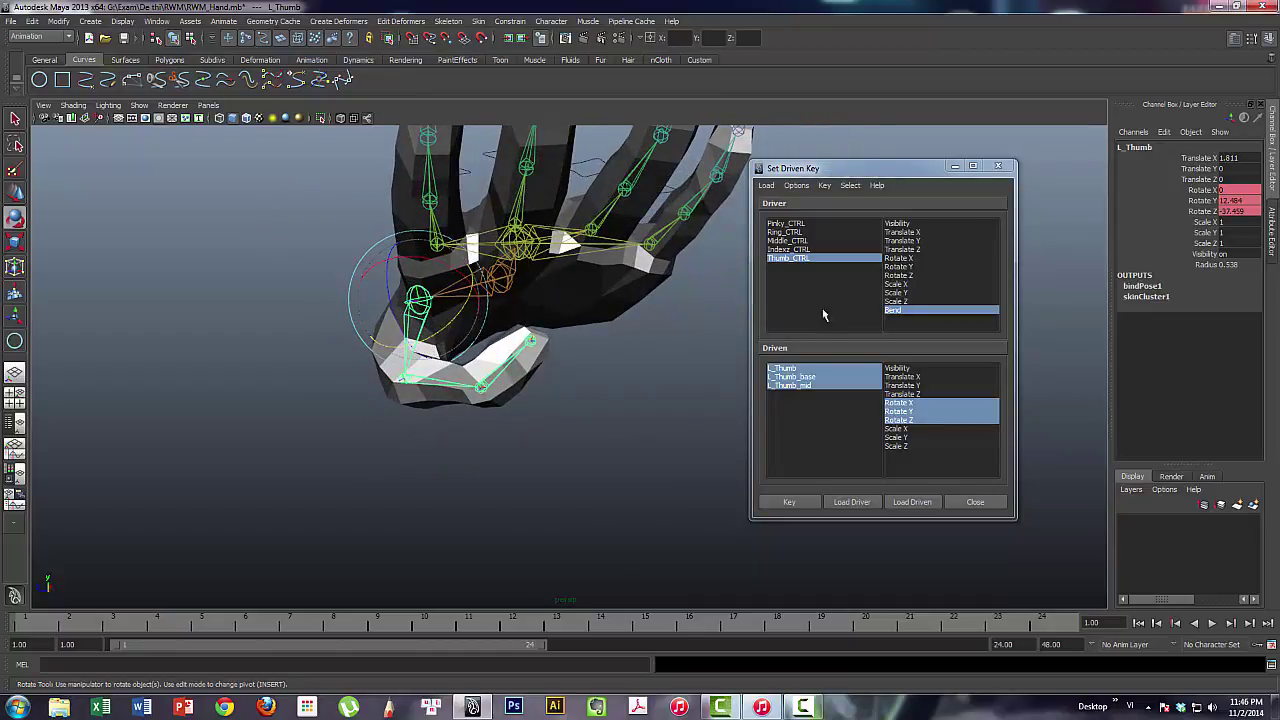
mouse_move(460, 348)
left_mouse_down("alt")
mouse_move(534, 370)
mouse_move(528, 256)
mouse_move(508, 190)
left_mouse_up("alt")
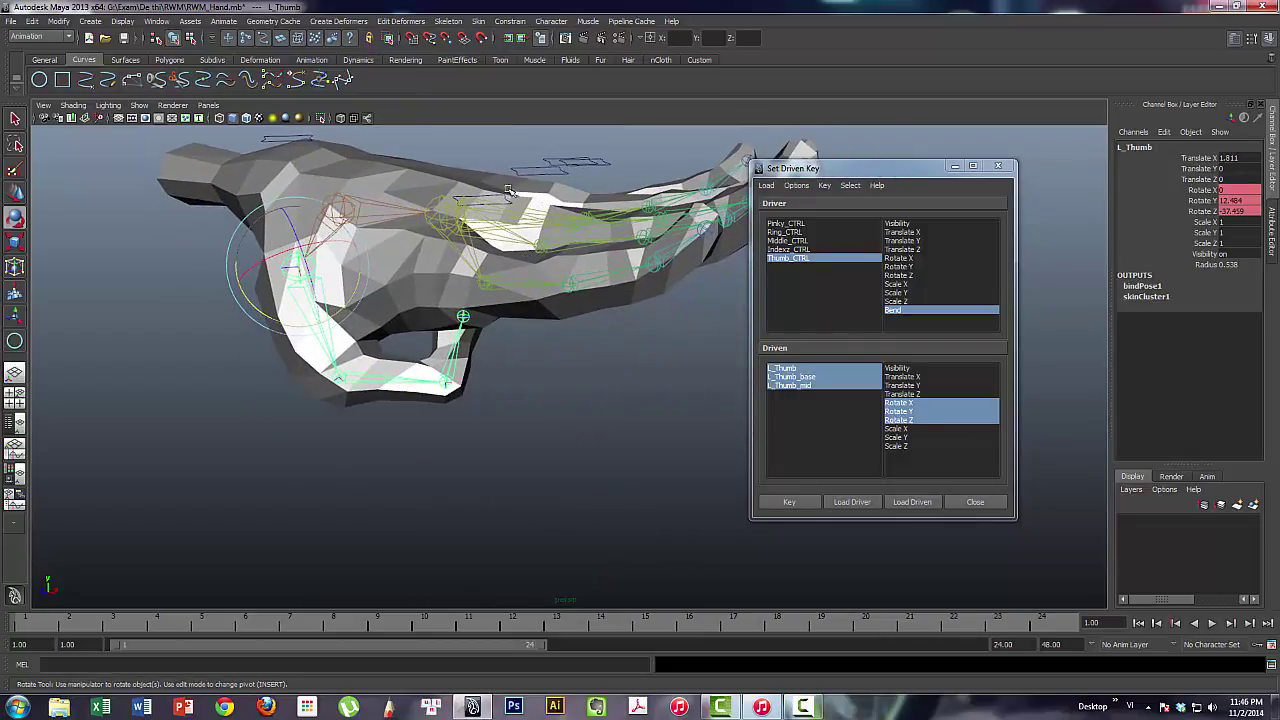
Set Pinky_CTRL's Bend to 10 to curl the fingers into a fist
left_click(578, 159)
key("q")
left_click_drag(596, 190, 578, 172, "alt")
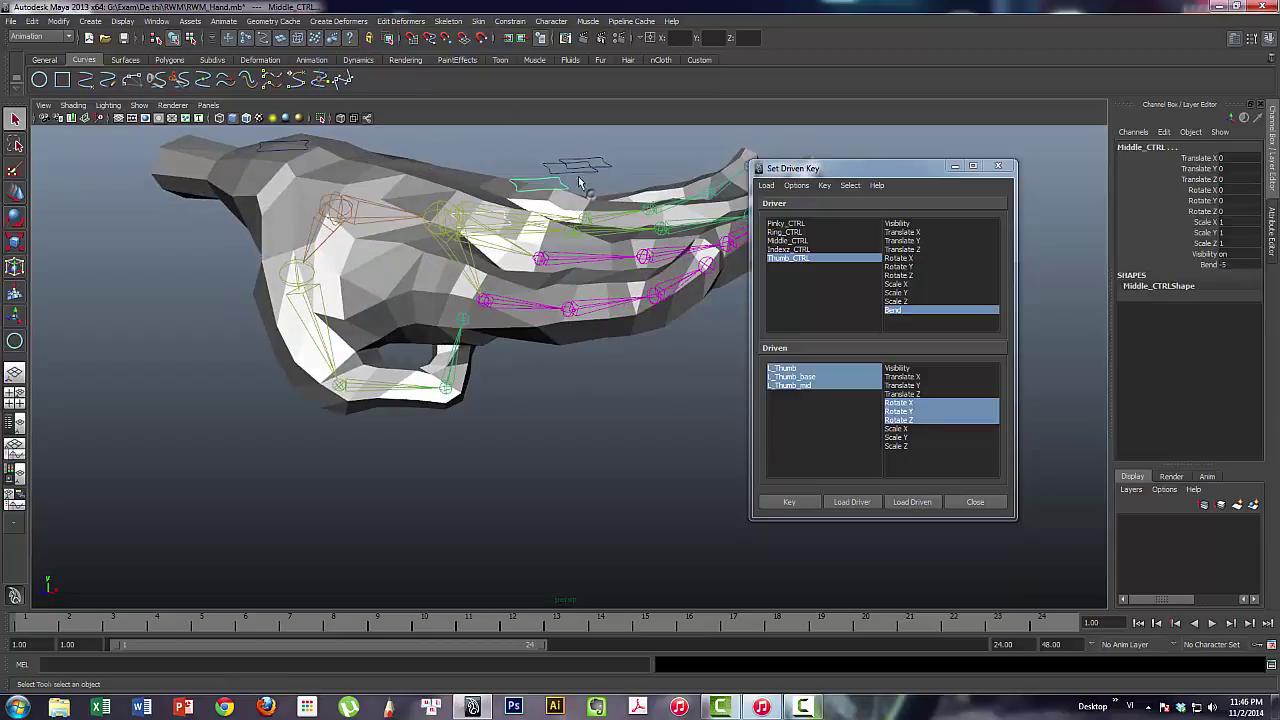
left_click(577, 166)
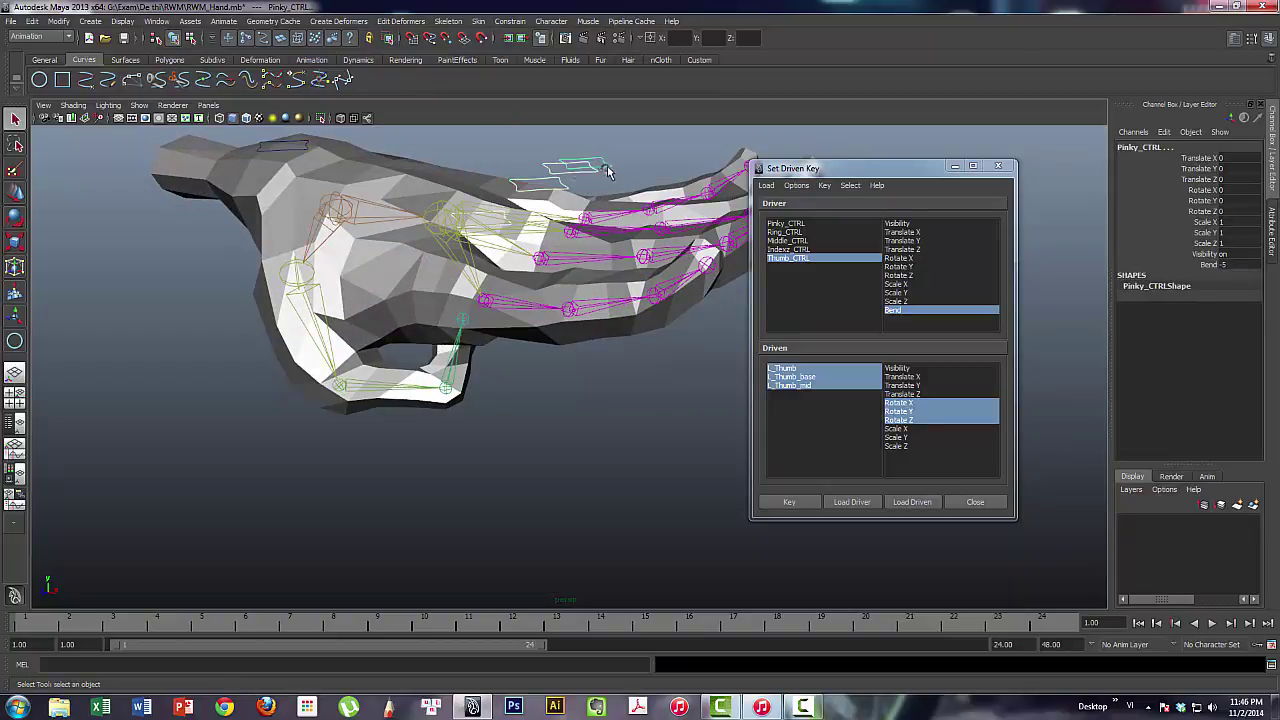
left_click(1210, 265)
type("10")
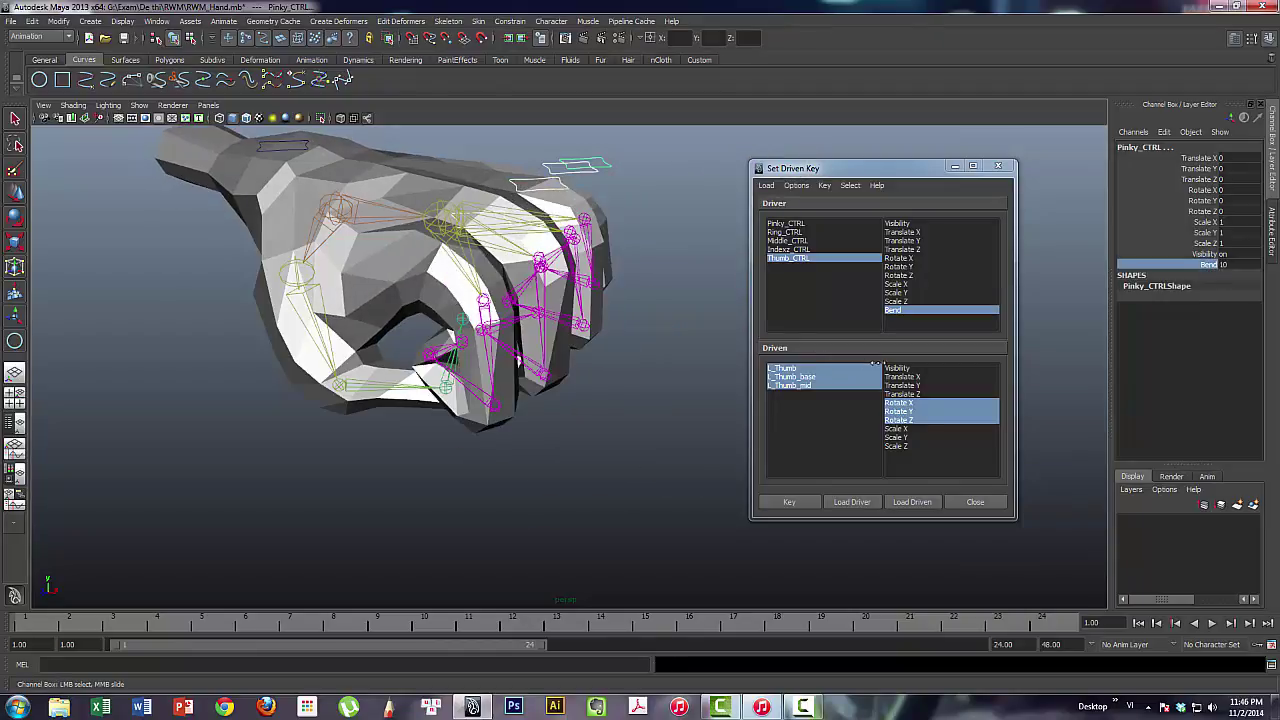
mouse_move(430, 260)
left_mouse_down("alt")
mouse_move(497, 212)
mouse_move(427, 418)
mouse_move(584, 348)
mouse_move(586, 400)
mouse_move(589, 380)
mouse_move(609, 400)
mouse_move(415, 272)
left_mouse_up("alt")
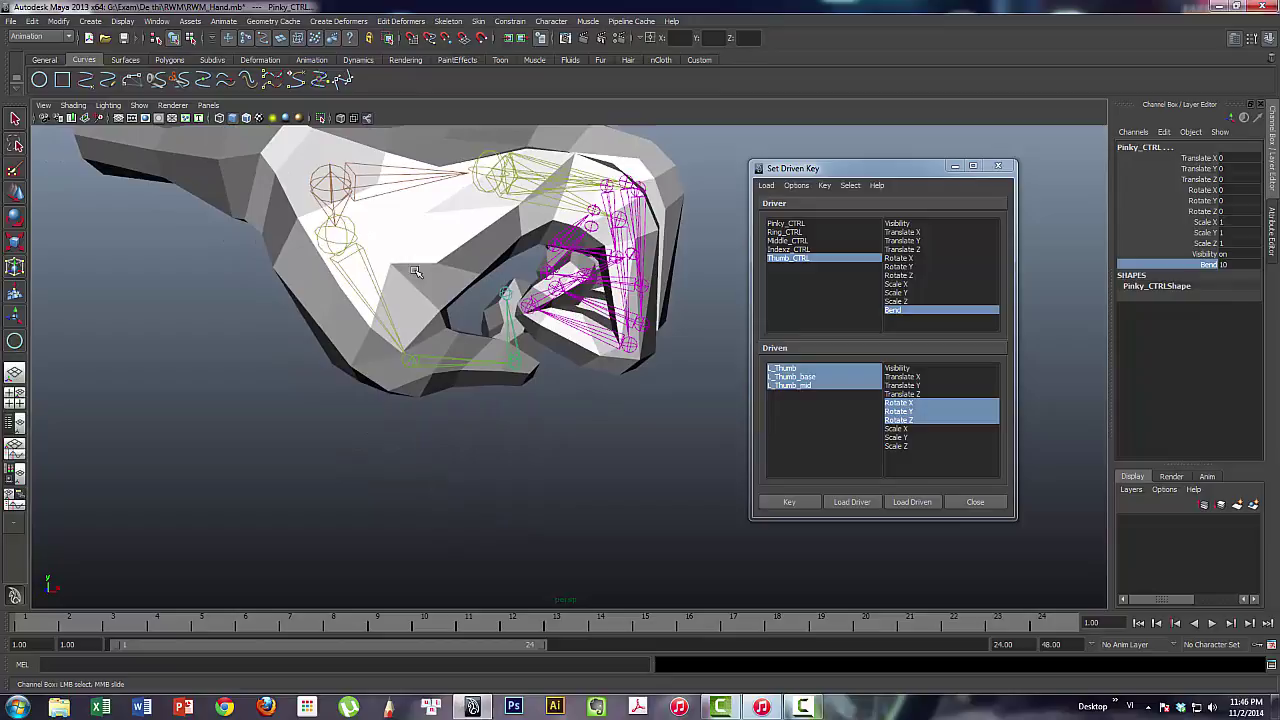
Rotate L_Thumb to tuck the thumb inward toward the curled fingers
left_click(333, 244)
right_click_drag(505, 320, 540, 352, "alt")
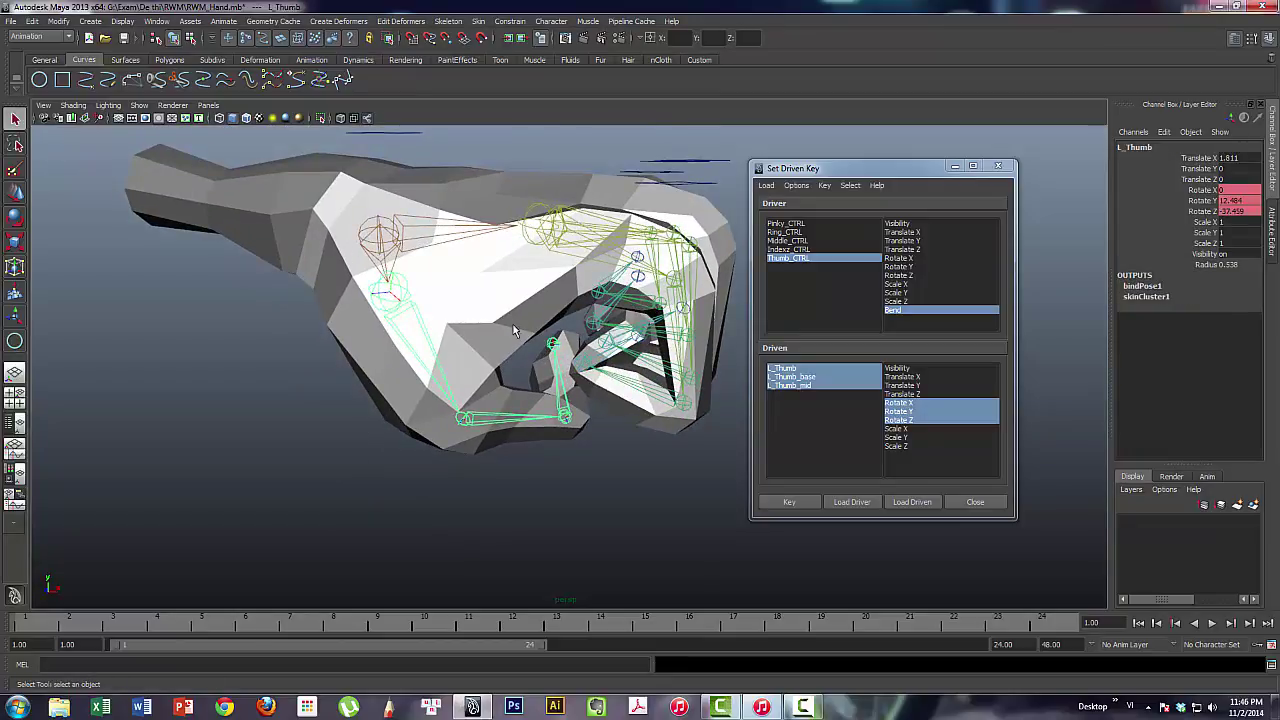
key("e")
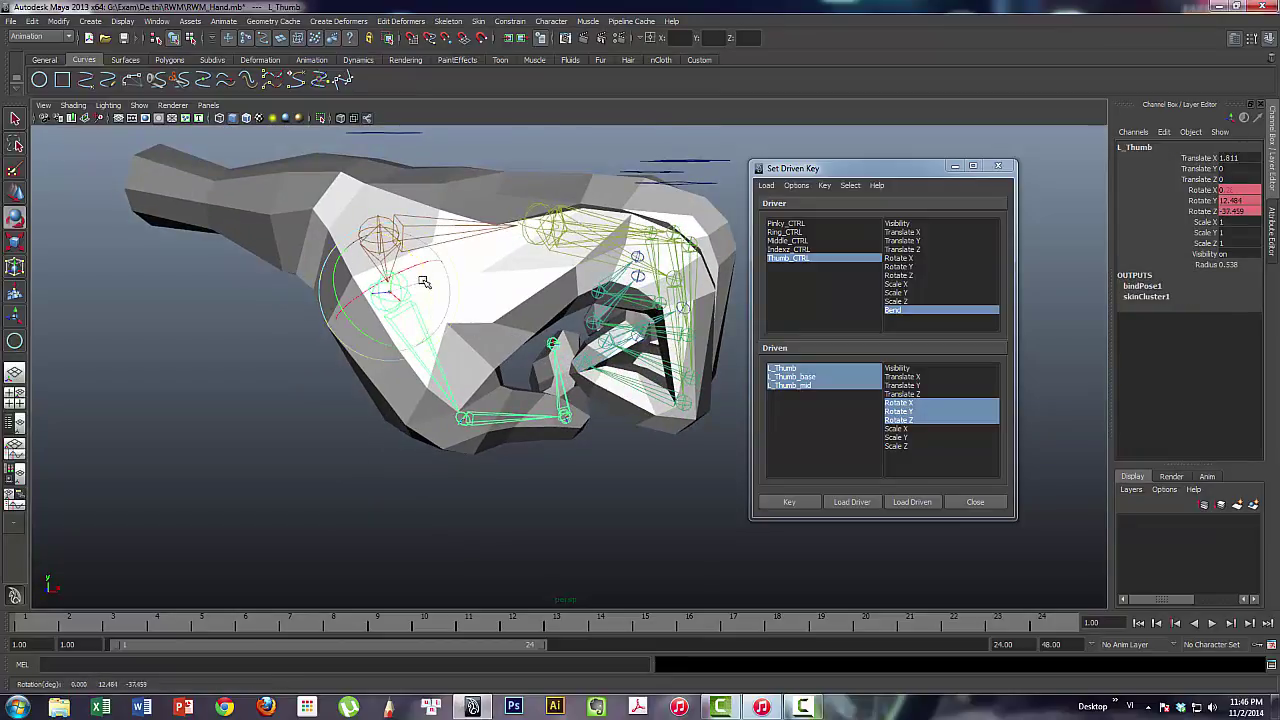
mouse_move(424, 283)
left_mouse_down()
mouse_move(519, 286)
mouse_move(397, 313)
mouse_move(289, 392)
mouse_move(295, 309)
mouse_move(322, 304)
left_mouse_up()
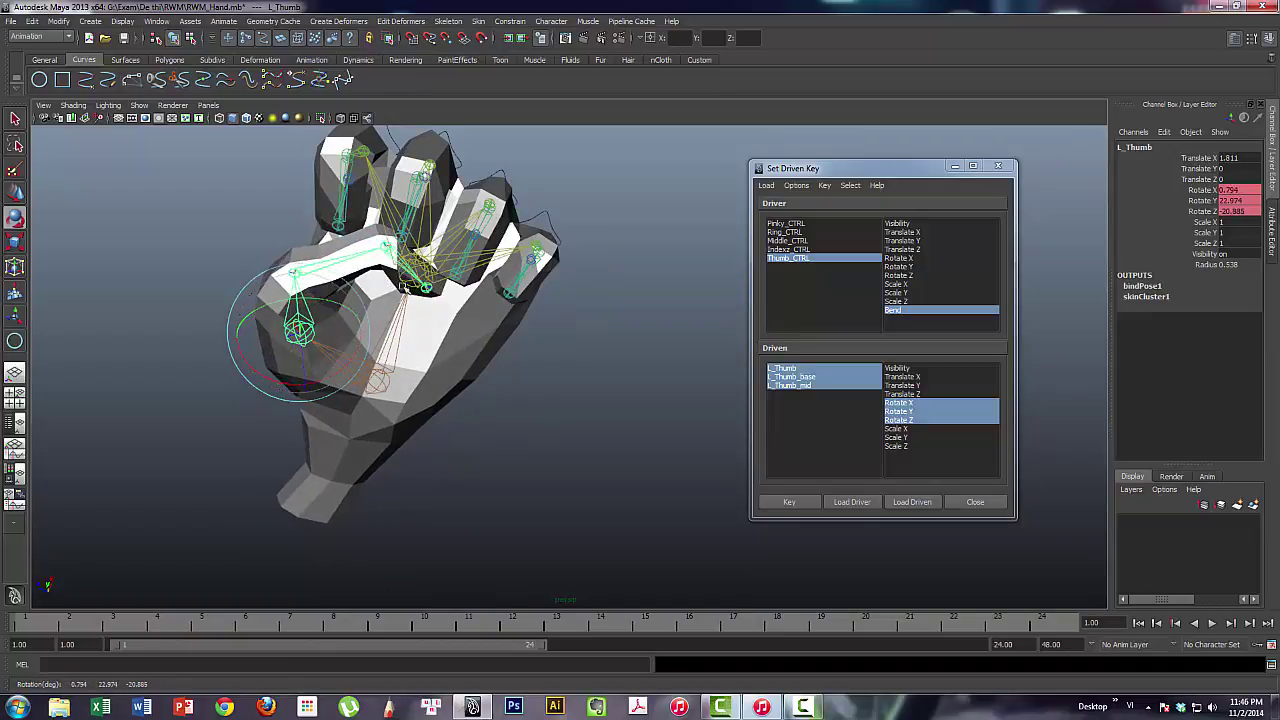
mouse_move(403, 287)
left_mouse_down("alt")
mouse_move(292, 345)
mouse_move(340, 337)
mouse_move(357, 373)
mouse_move(394, 348)
mouse_move(449, 471)
mouse_move(429, 317)
mouse_move(407, 318)
mouse_move(531, 329)
mouse_move(365, 313)
mouse_move(340, 284)
mouse_move(517, 328)
mouse_move(432, 288)
mouse_move(417, 245)
left_mouse_up("alt")
left_click(292, 345)
left_click(362, 375)
left_click(375, 306)
mouse_move(511, 301)
left_mouse_down("alt")
mouse_move(510, 339)
mouse_move(548, 316)
left_mouse_up("alt")
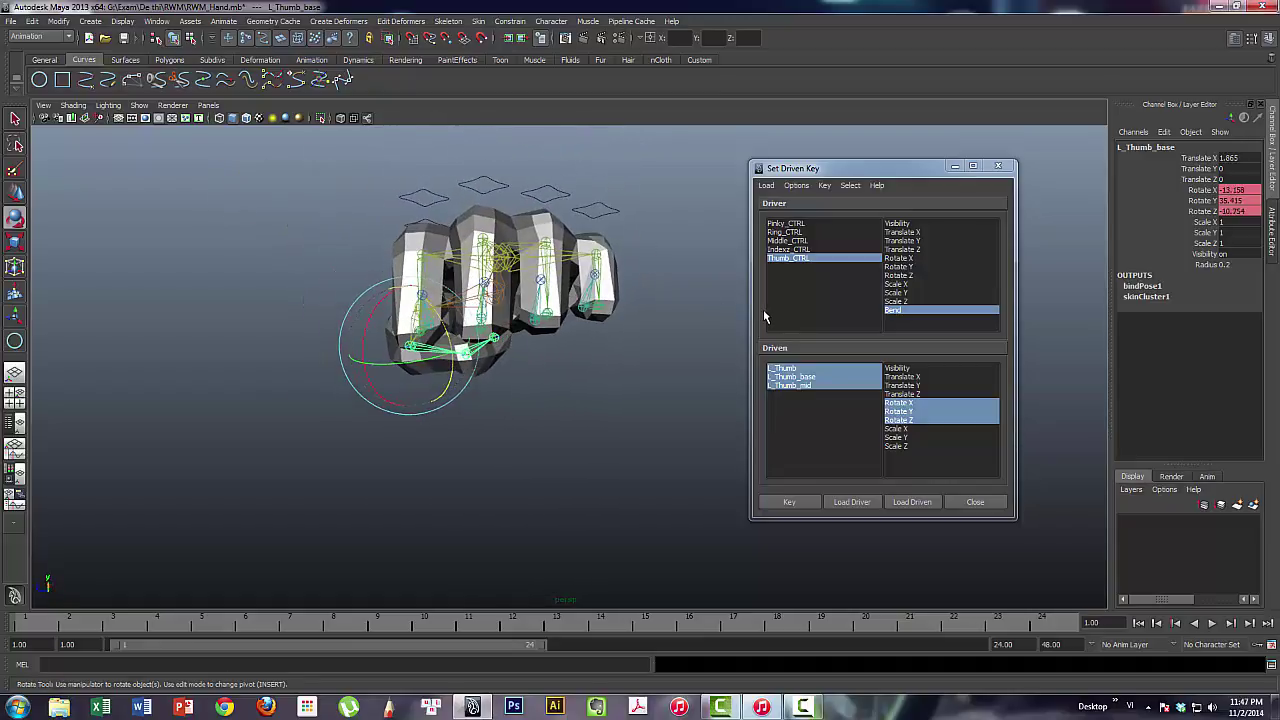
Give L_Thumb_base rotations -13, 35, -11 and key the tucked thumb pose
left_click(1238, 190)
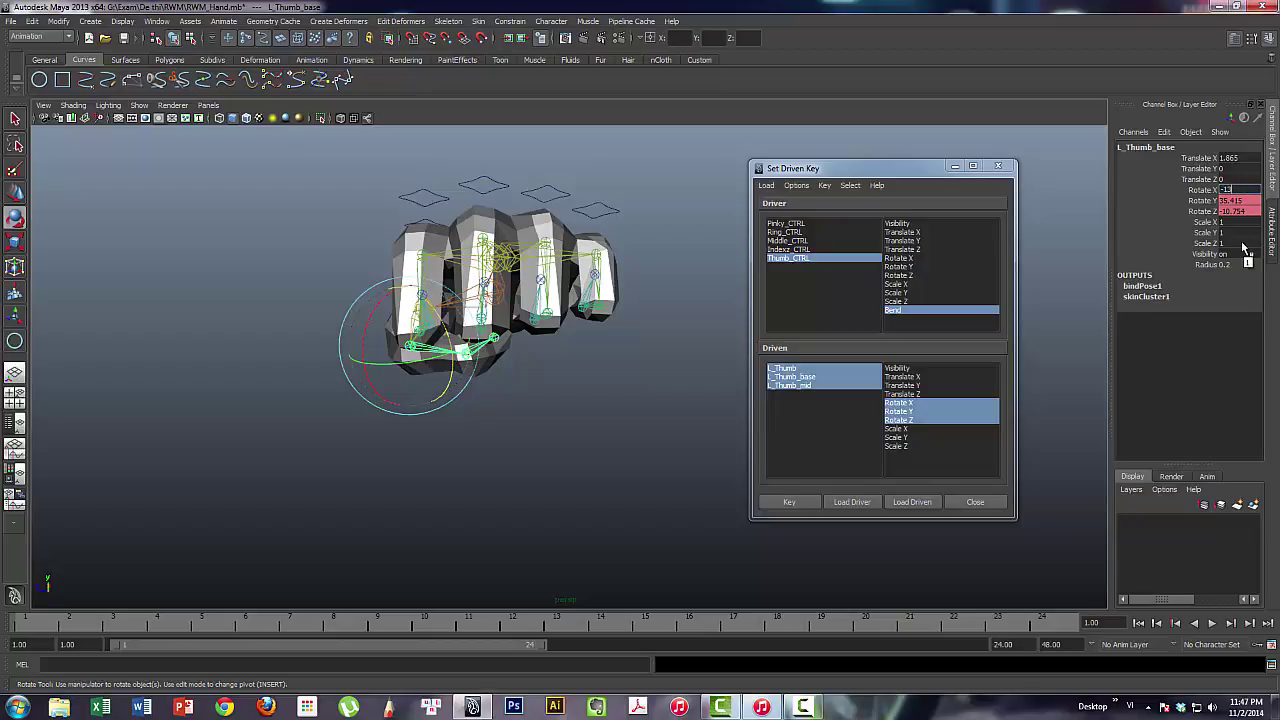
key("Tab")
type("35")
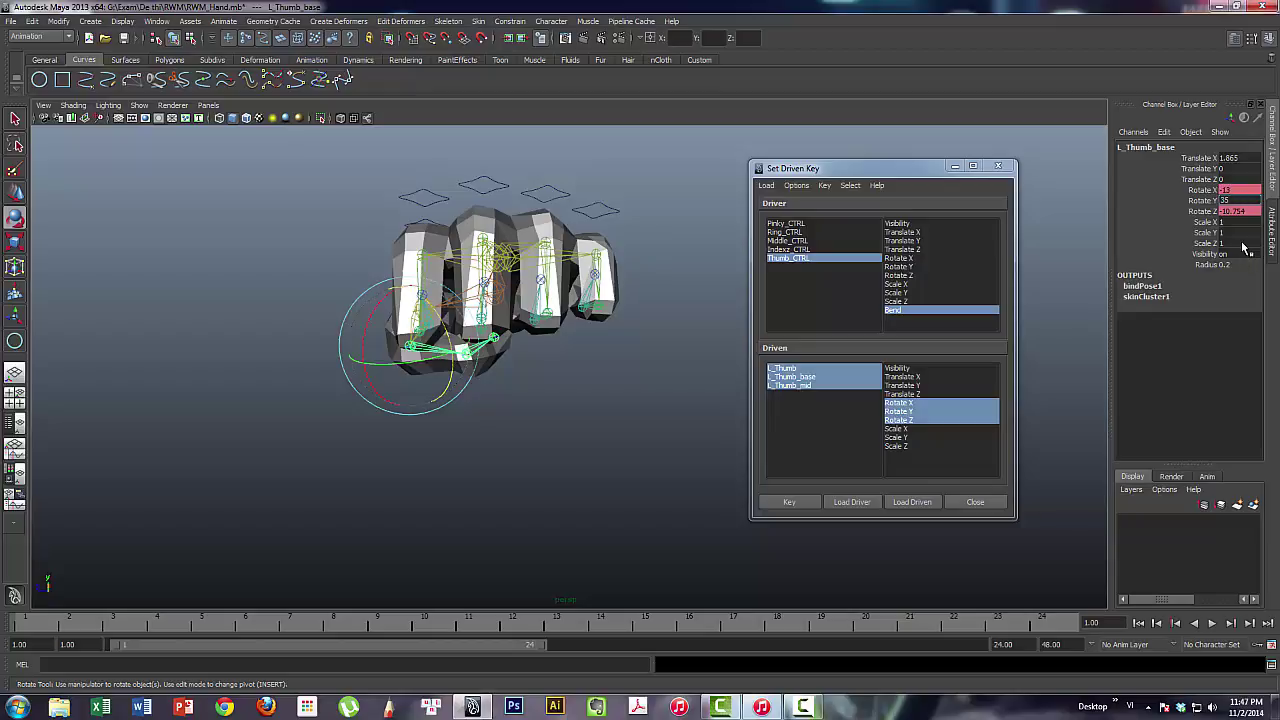
key("Tab")
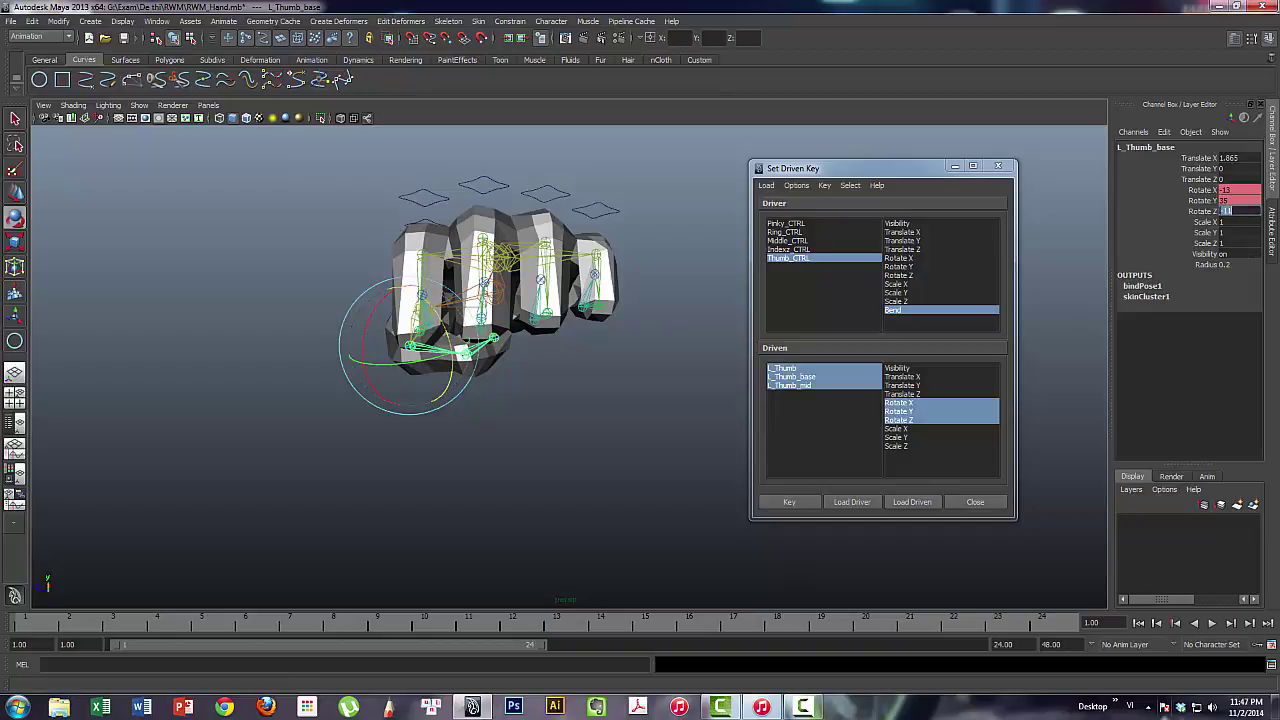
left_click(805, 503)
Lower Pinky_CTRL's Bend from 10 to about 5, partly uncurling the fingers
left_click(569, 468)
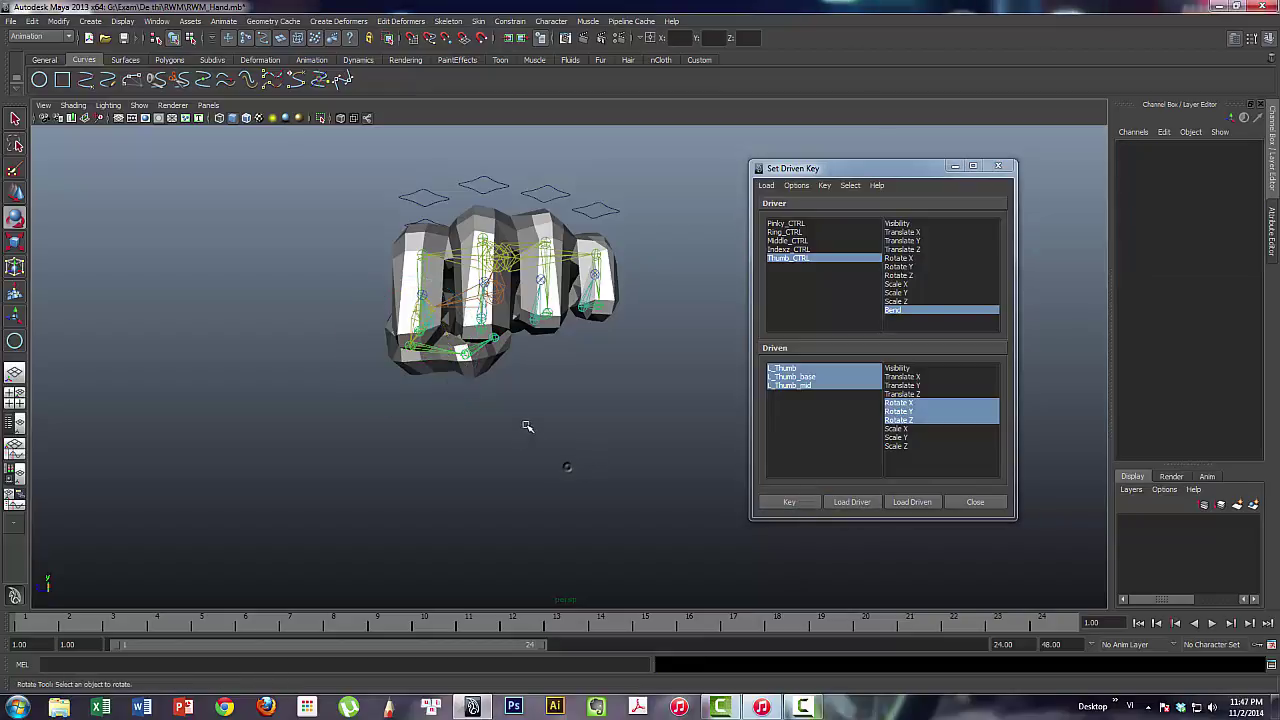
mouse_move(394, 499)
left_mouse_down("alt")
mouse_move(586, 503)
mouse_move(526, 437)
mouse_move(509, 457)
mouse_move(455, 318)
left_mouse_up("alt")
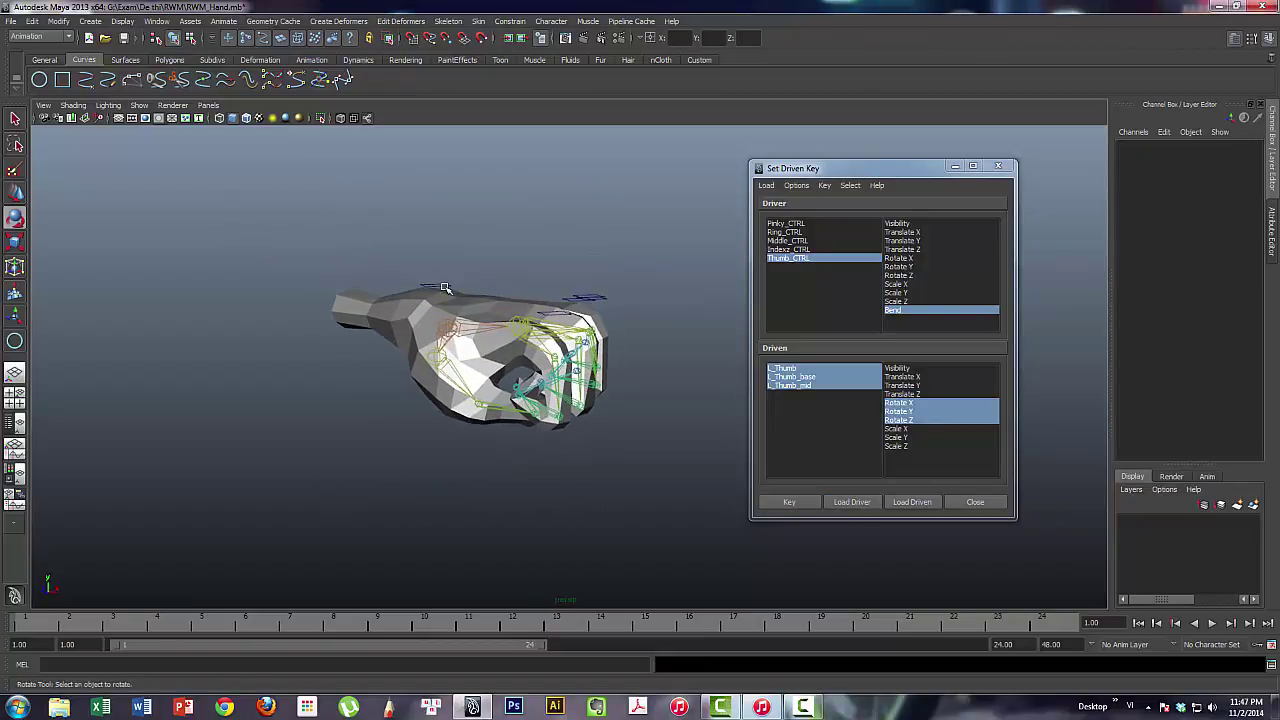
left_click(445, 288)
key("q")
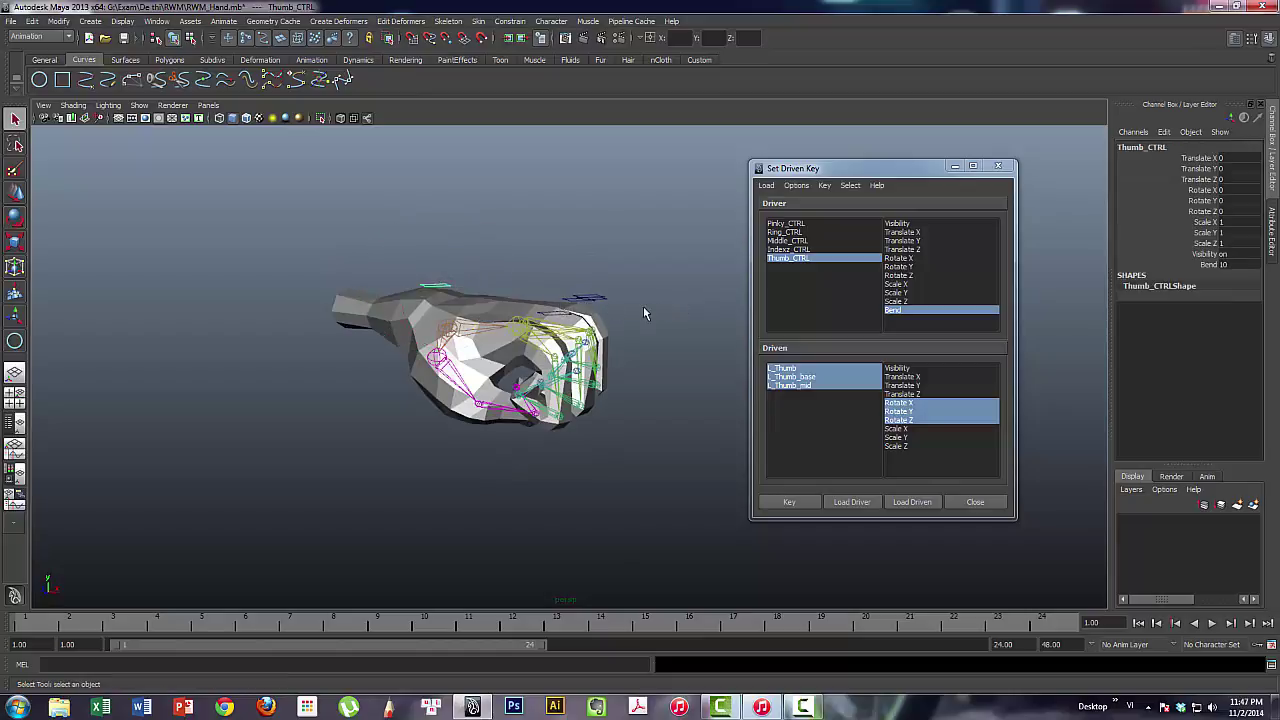
left_click_drag(643, 309, 634, 309, "alt")
left_click(538, 277)
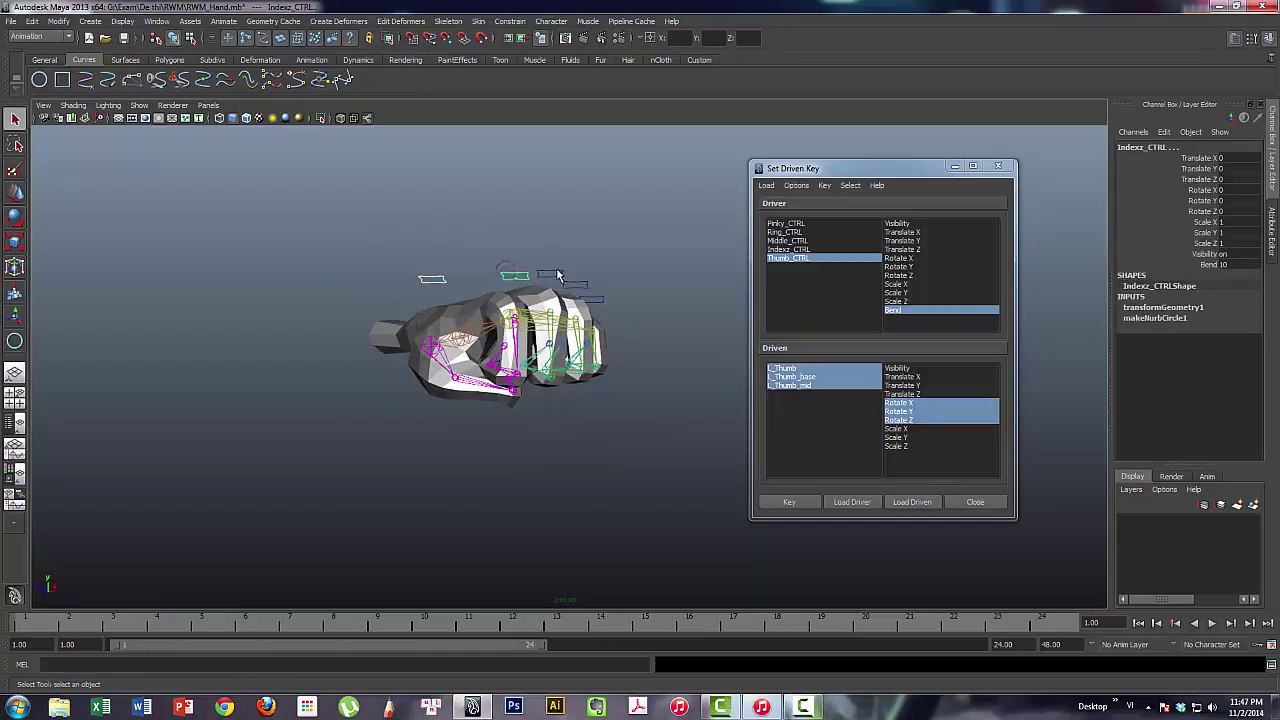
left_click(589, 303)
left_click(595, 301)
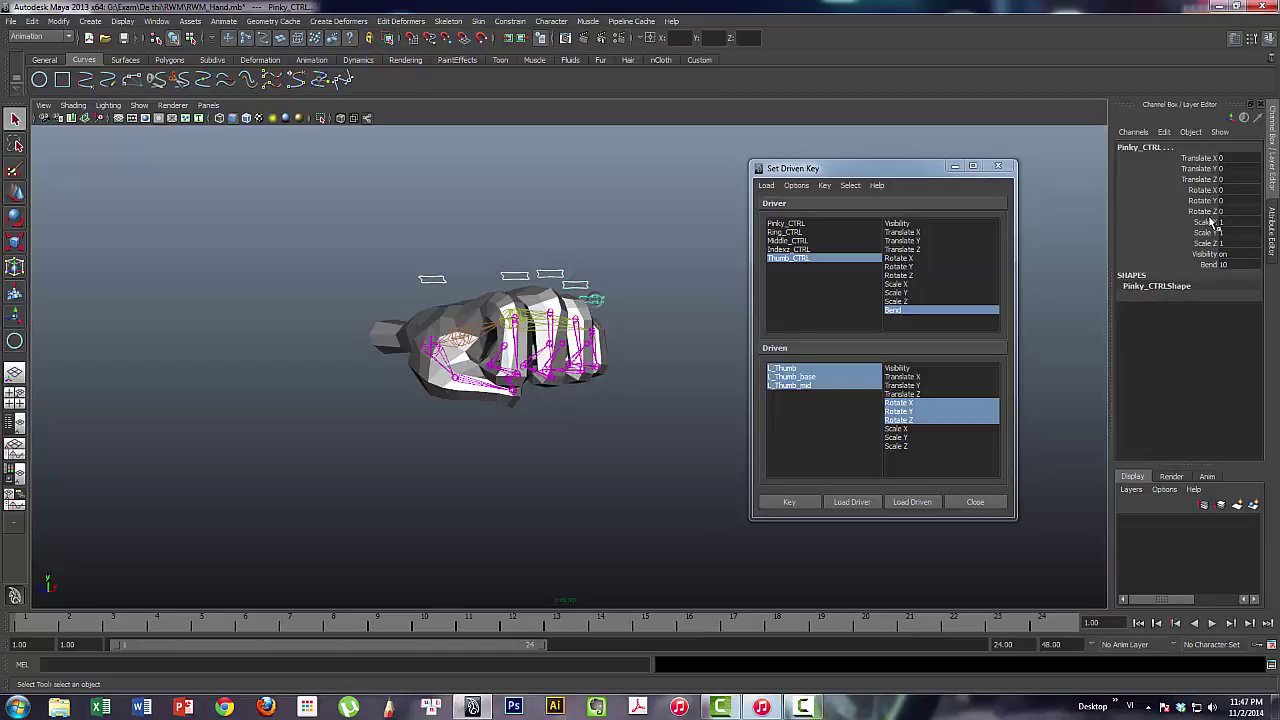
left_click(1209, 265)
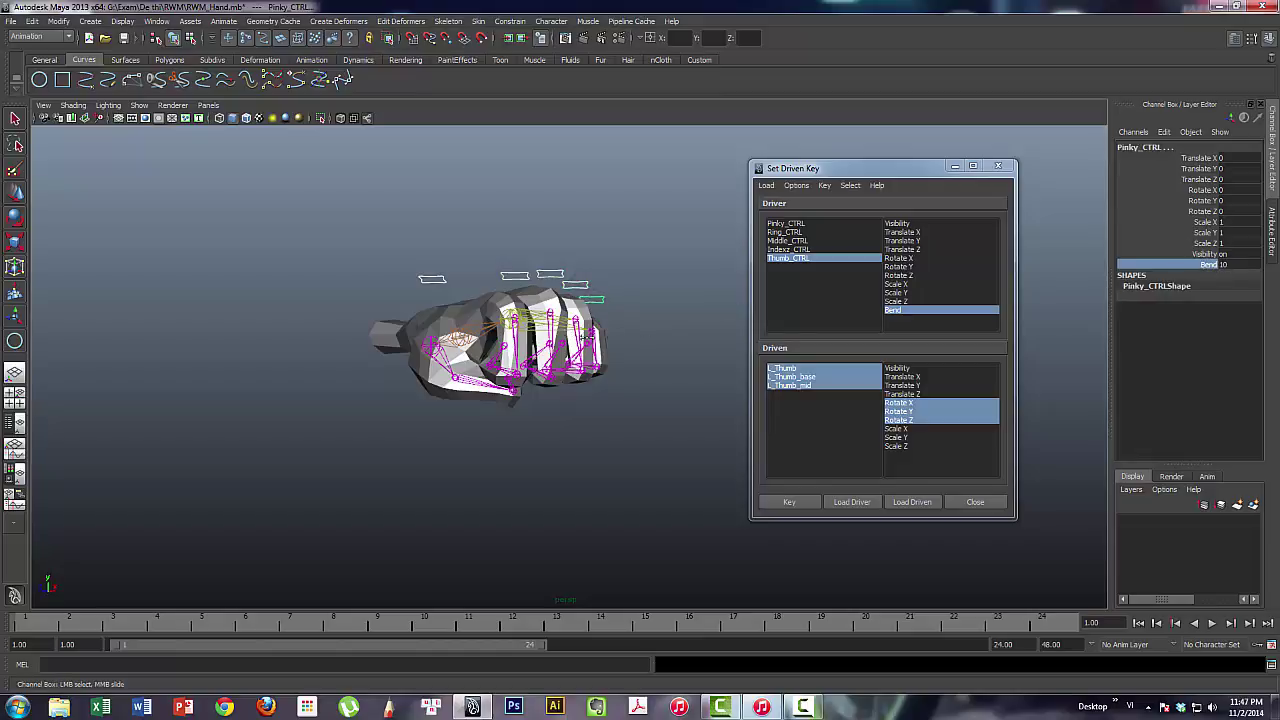
mouse_move(480, 349)
middle_mouse_down()
mouse_move(396, 349)
mouse_move(590, 388)
mouse_move(448, 427)
mouse_move(666, 384)
mouse_move(406, 383)
mouse_move(633, 355)
mouse_move(466, 457)
mouse_move(531, 486)
mouse_move(471, 451)
mouse_move(470, 324)
middle_mouse_up()
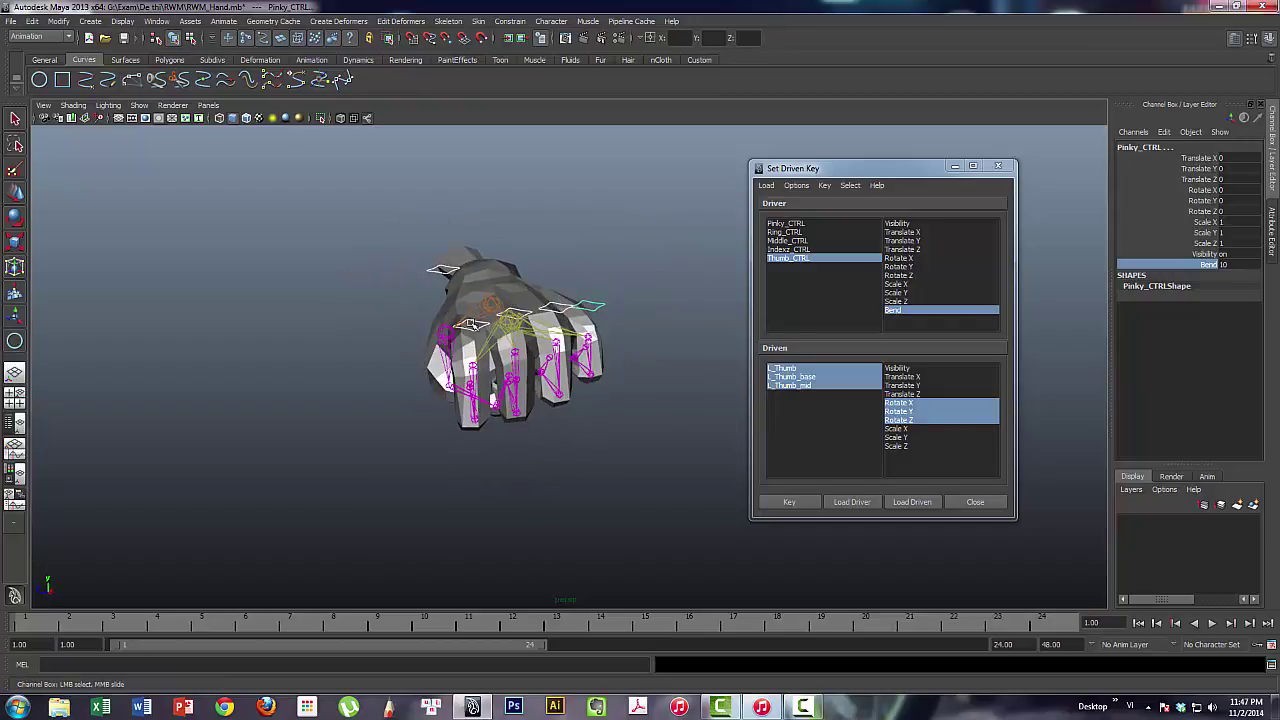
Pick Indexz_CTRL's Bend attribute and close the Set Driven Key window
left_click(474, 328)
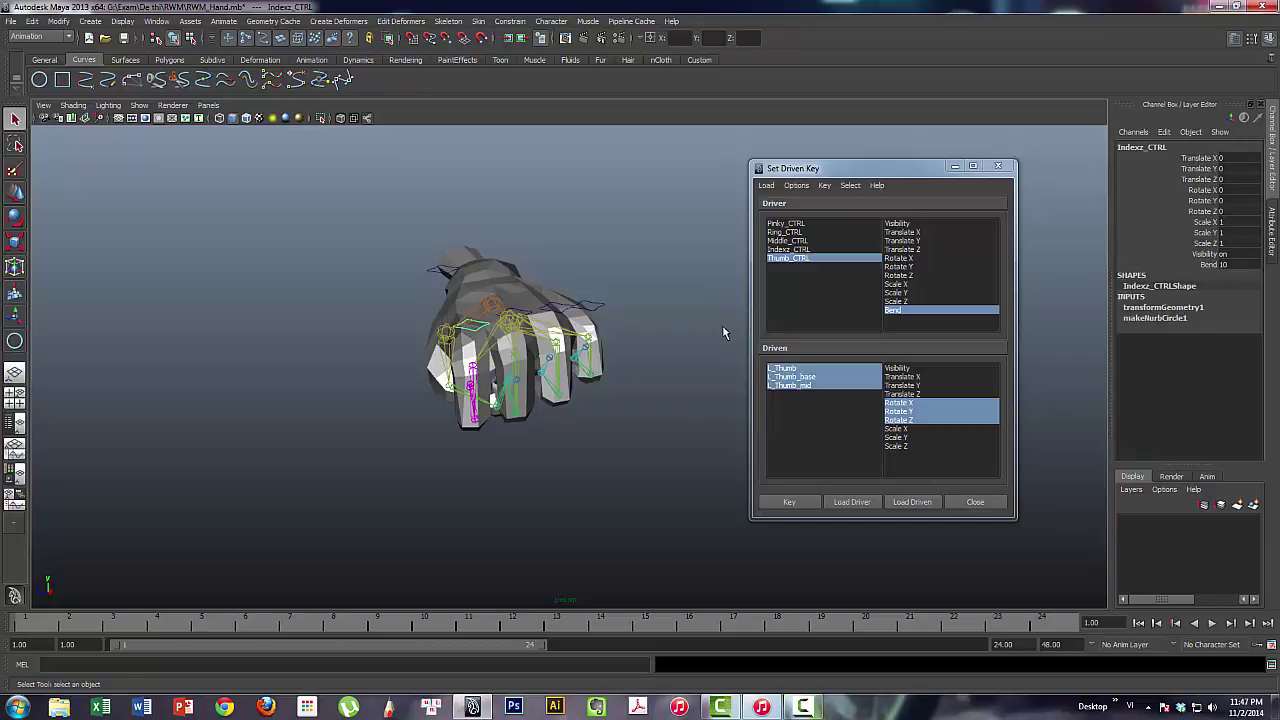
left_click(1208, 264)
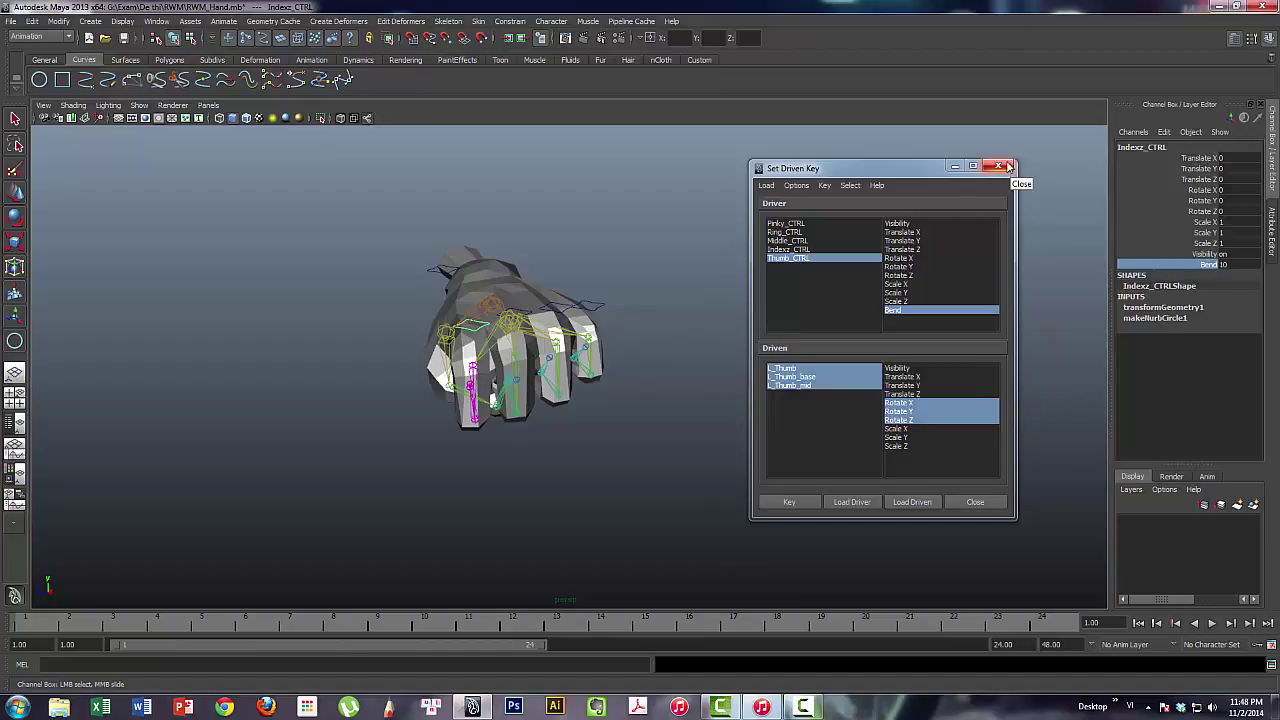
left_click(1000, 166)
Test the index finger's Bend, then set Middle_CTRL's Bend to -5
mouse_move(746, 389)
middle_mouse_down()
mouse_move(590, 418)
mouse_move(660, 416)
mouse_move(525, 454)
middle_mouse_up()
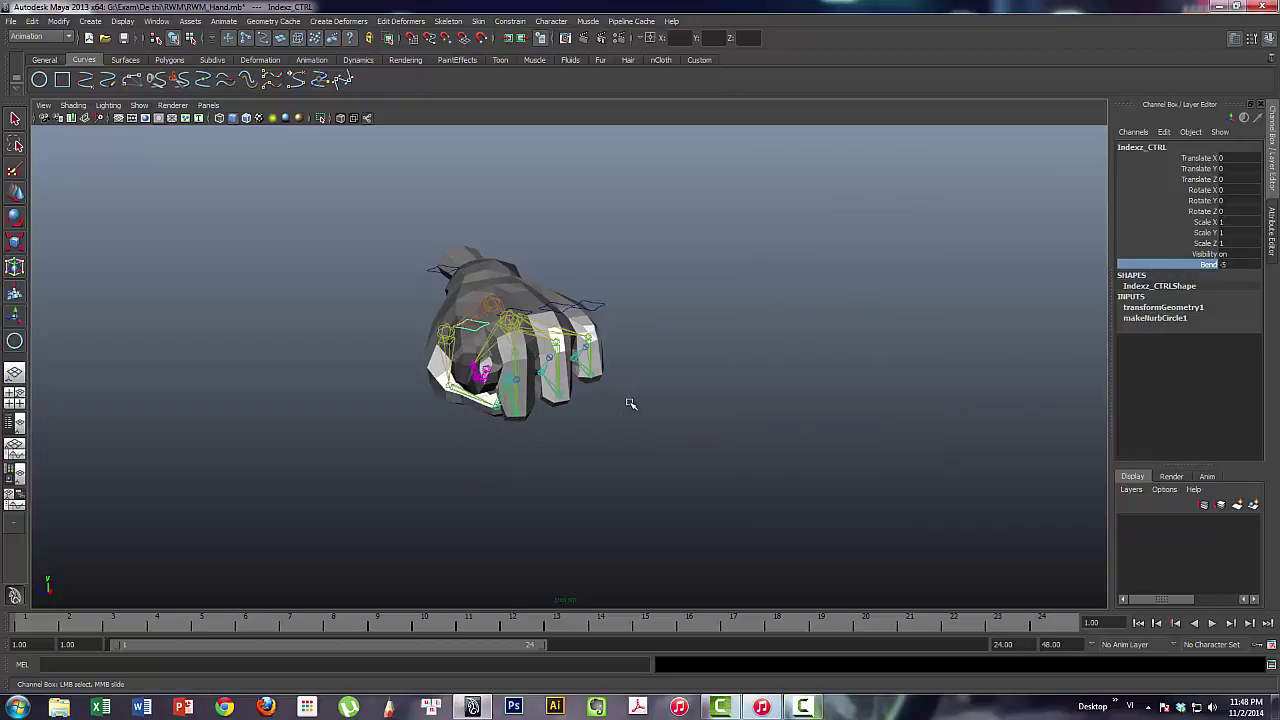
left_click_drag(778, 448, 615, 419, "alt")
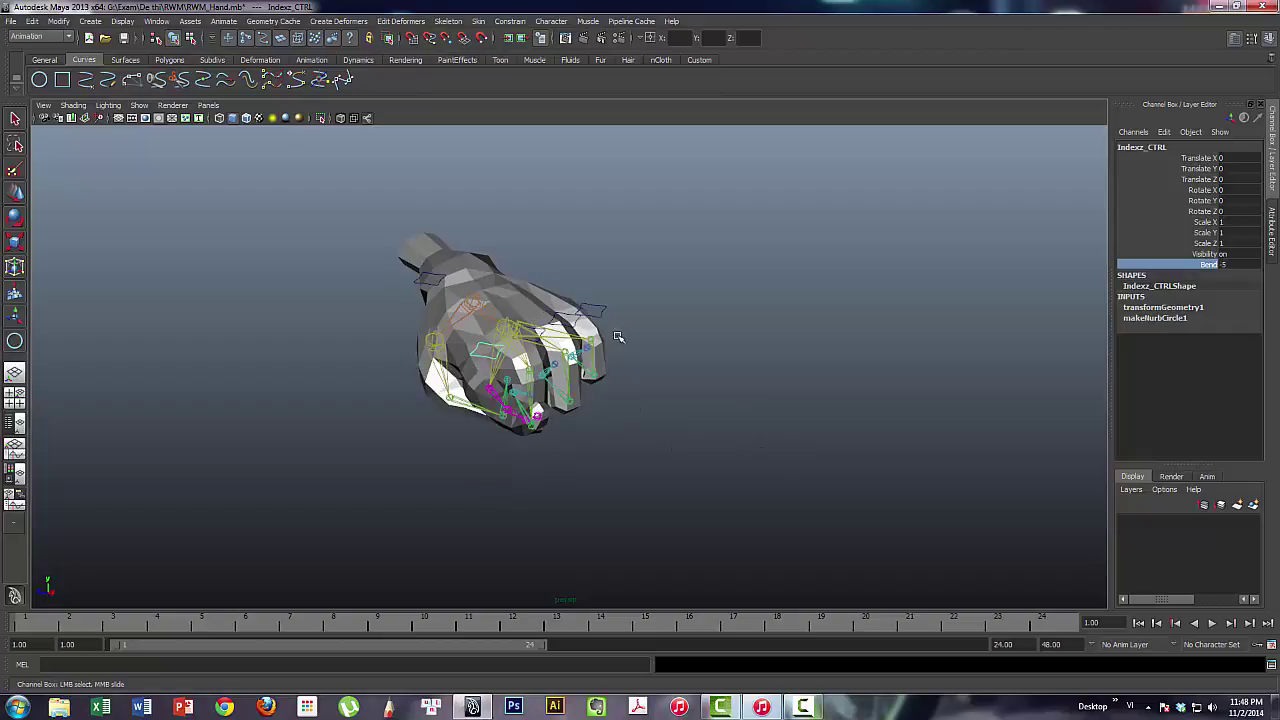
left_click_drag(618, 337, 598, 307, "alt")
left_click(533, 292)
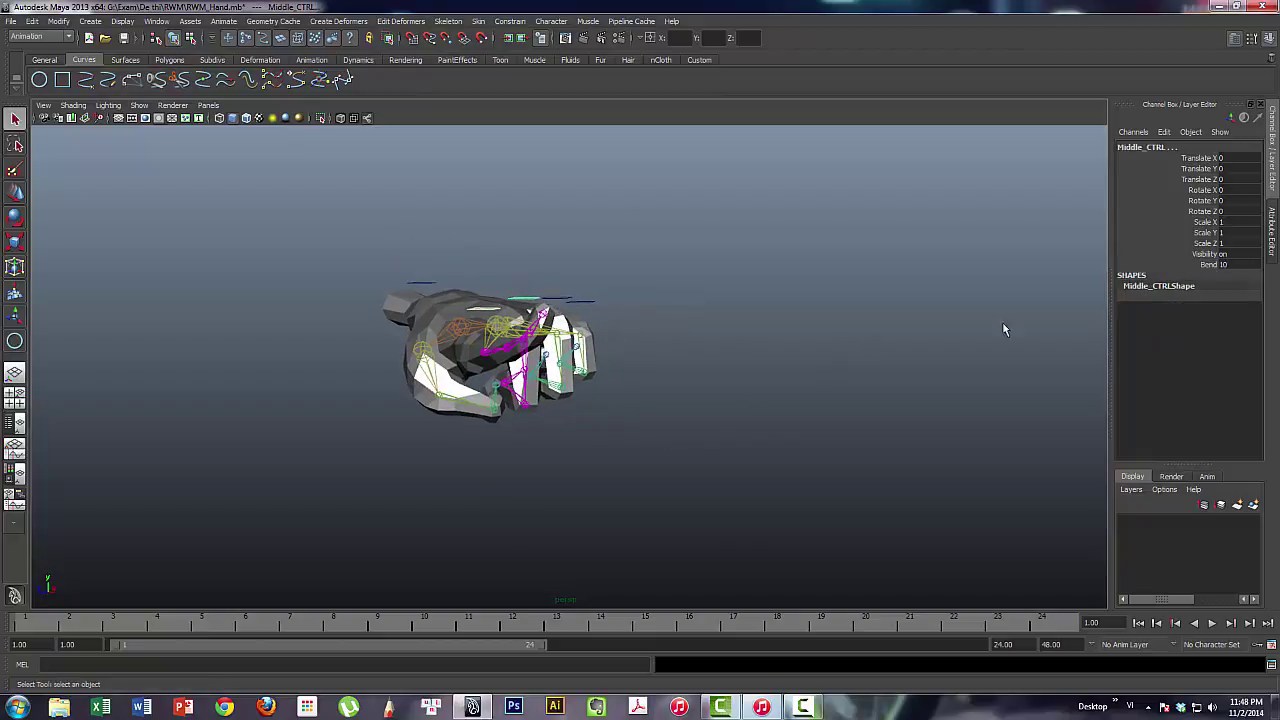
left_click(1210, 265)
middle_click_drag(762, 378, 597, 391)
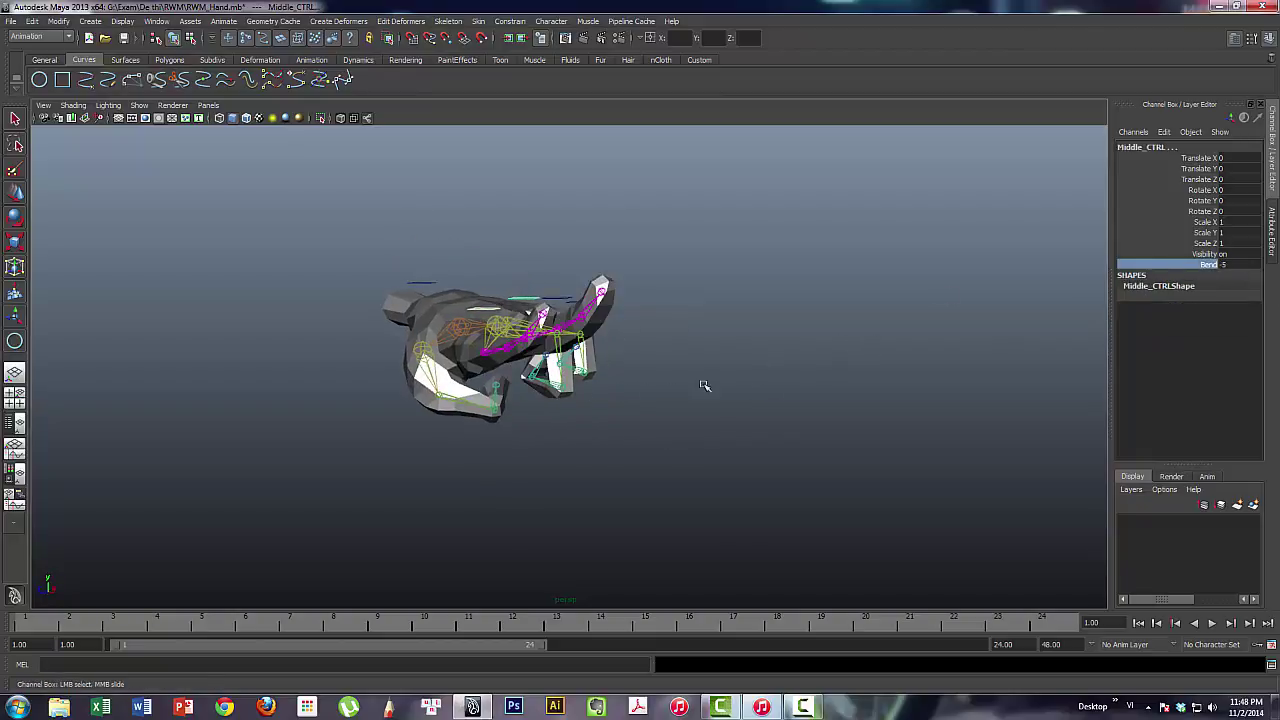
mouse_move(704, 386)
left_mouse_down("alt")
mouse_move(800, 394)
mouse_move(421, 290)
left_mouse_up("alt")
left_click(901, 426)
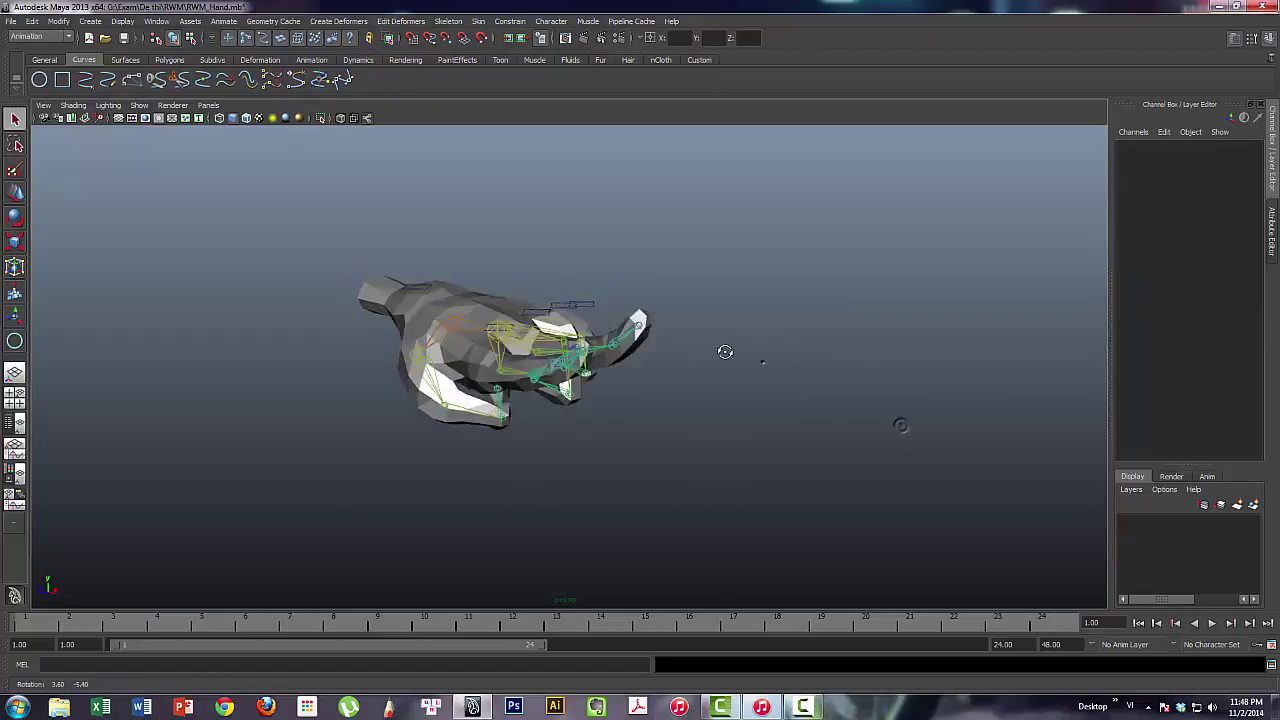
Bend the index finger back by setting Indexz_CTRL's Bend to -5
left_click(458, 318)
left_click_drag(837, 337, 846, 334, "alt")
left_click_drag(743, 383, 748, 372, "alt")
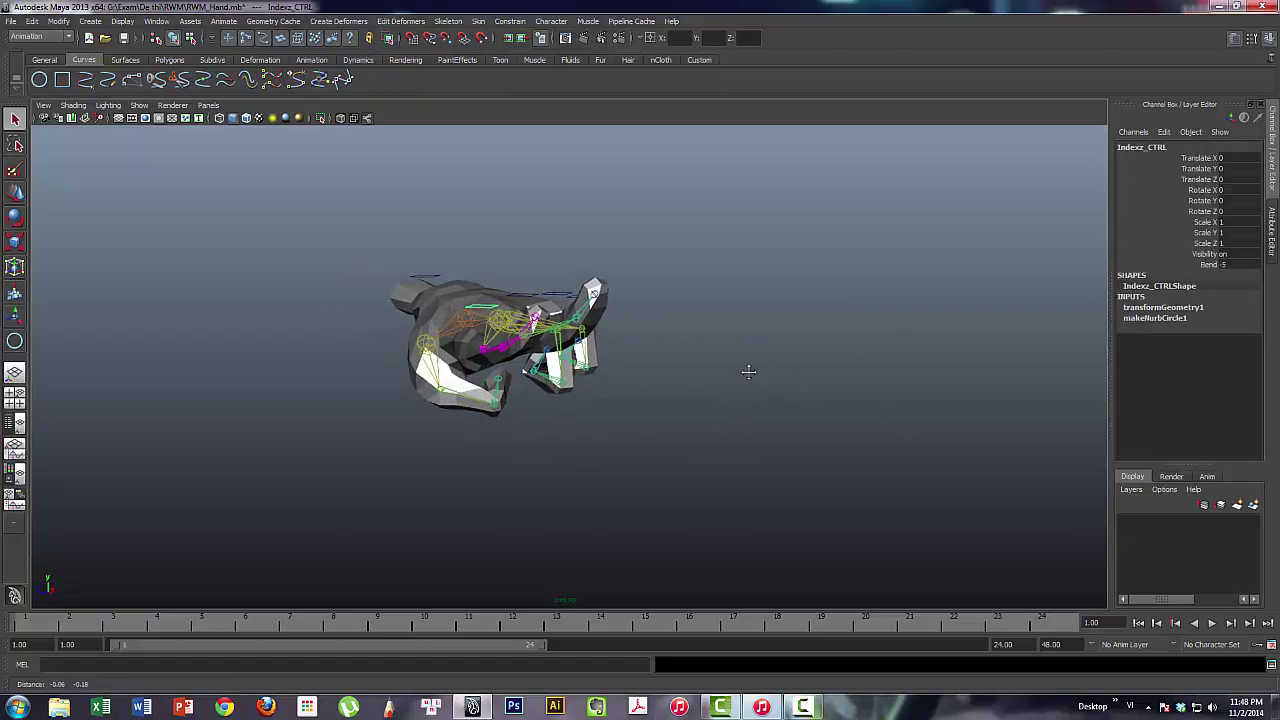
middle_click_drag(748, 371, 819, 337, "alt")
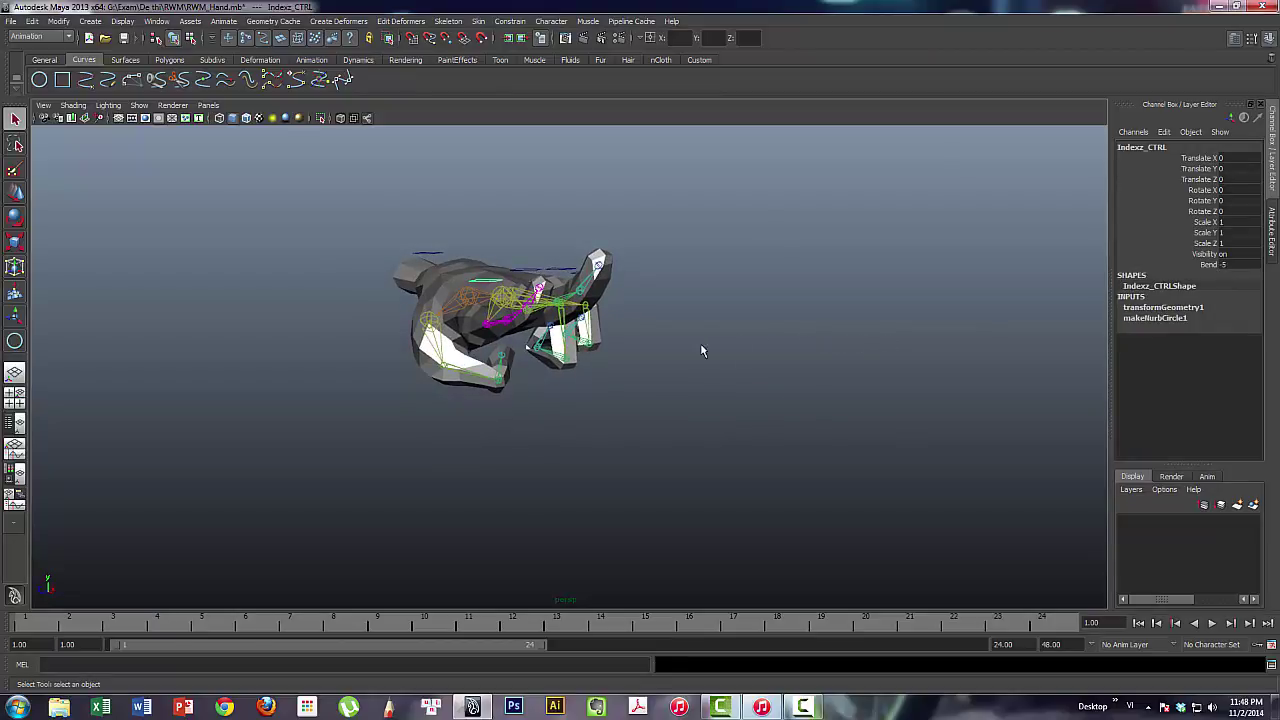
left_click(1207, 264)
mouse_move(725, 369)
middle_mouse_down()
mouse_move(790, 353)
mouse_move(819, 369)
mouse_move(634, 417)
mouse_move(849, 400)
mouse_move(671, 443)
mouse_move(745, 480)
mouse_move(655, 497)
mouse_move(843, 449)
mouse_move(616, 505)
middle_mouse_up()
mouse_move(709, 466)
left_mouse_down("alt")
mouse_move(691, 509)
mouse_move(680, 503)
mouse_move(512, 252)
left_mouse_up("alt")
Set Indexz_CTRL's Bend to 2.2 and select the hand mesh Cryer3:c008_obj
left_click(543, 272)
mouse_move(891, 337)
left_mouse_down("alt")
mouse_move(857, 374)
mouse_move(723, 331)
mouse_move(746, 347)
mouse_move(640, 231)
mouse_move(686, 234)
mouse_move(617, 303)
mouse_move(657, 329)
mouse_move(723, 200)
mouse_move(729, 266)
left_mouse_up("alt")
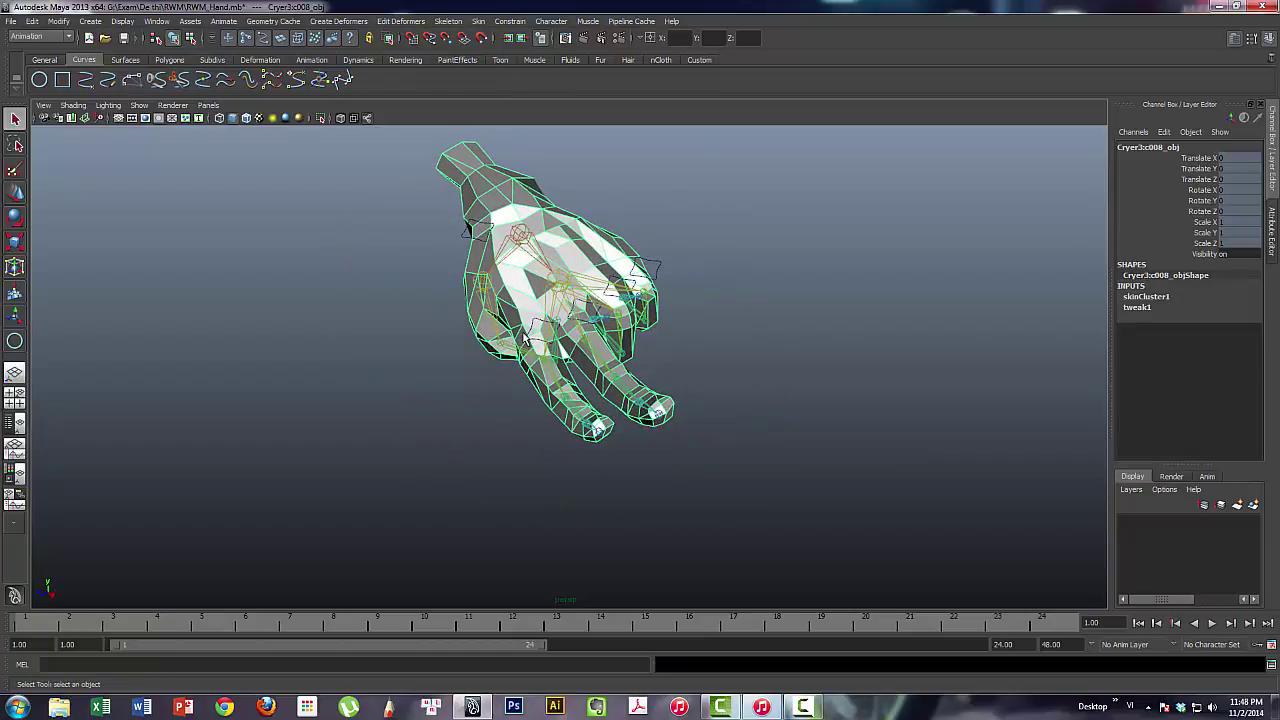
left_click(651, 355)
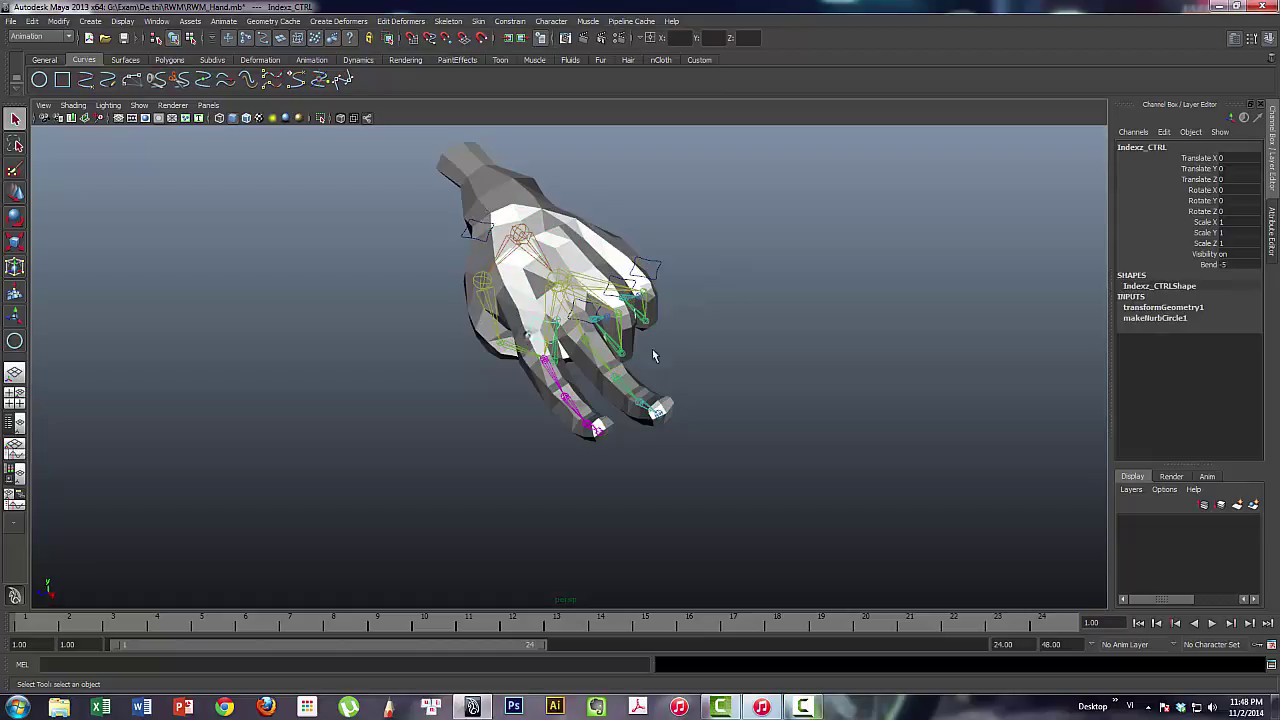
left_click(1208, 264)
middle_click_drag(813, 313, 858, 300)
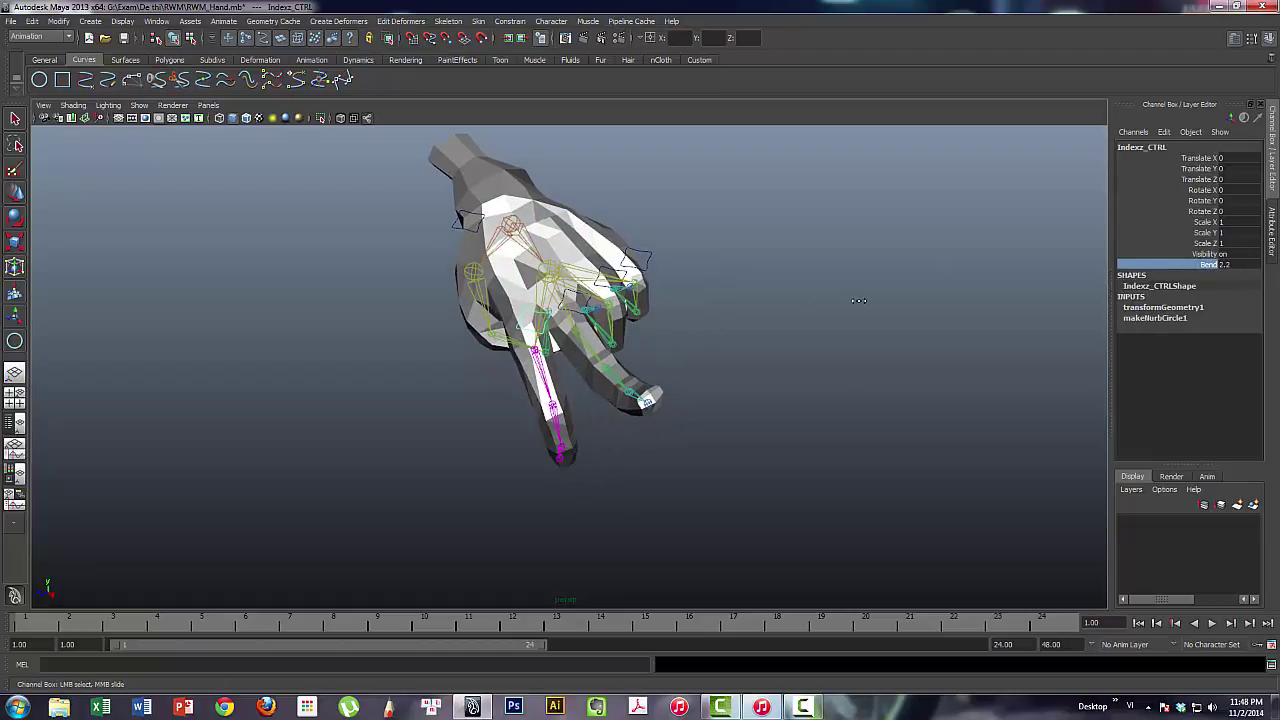
mouse_move(858, 300)
left_mouse_down("alt")
mouse_move(809, 417)
mouse_move(737, 428)
mouse_move(743, 460)
mouse_move(823, 477)
mouse_move(632, 510)
mouse_move(578, 333)
left_mouse_up("alt")
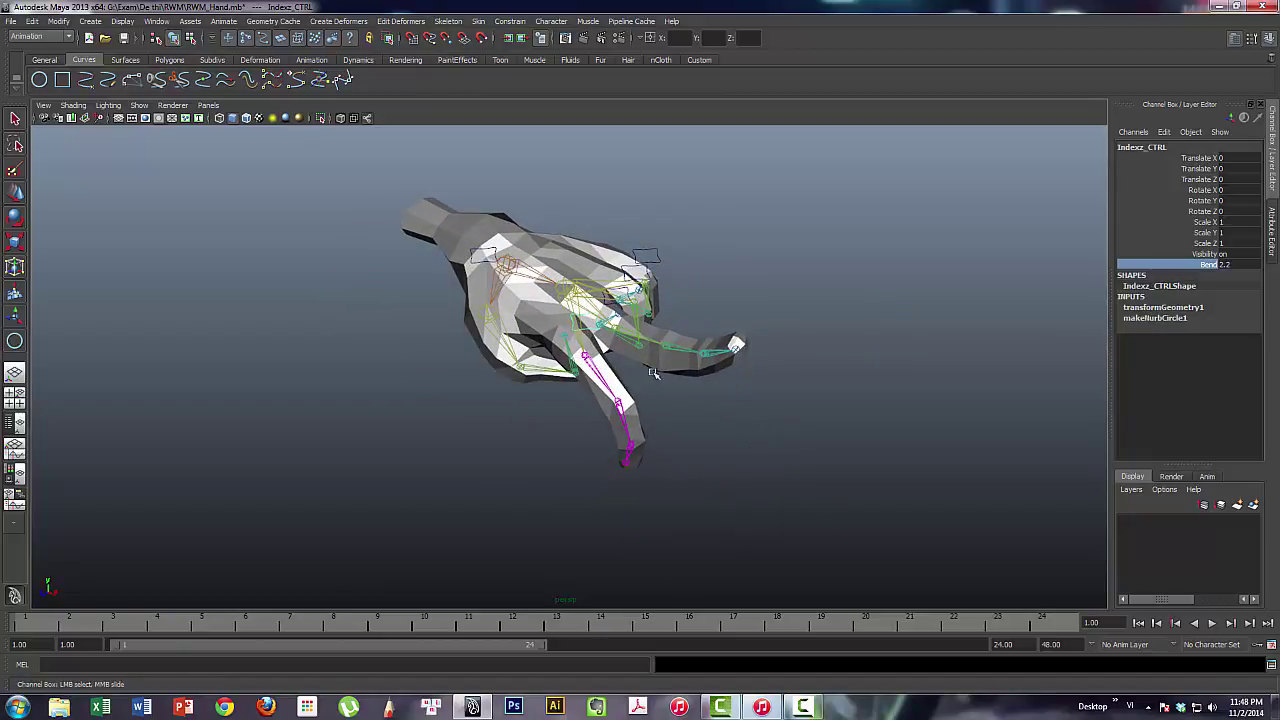
mouse_move(768, 382)
left_mouse_down("alt")
mouse_move(763, 360)
mouse_move(859, 341)
mouse_move(726, 311)
mouse_move(829, 354)
left_mouse_up("alt")
middle_click_drag(829, 354, 821, 296, "alt")
mouse_move(821, 296)
left_mouse_down("alt")
mouse_move(711, 281)
mouse_move(837, 309)
mouse_move(397, 7)
left_mouse_up("alt")
left_click(657, 275)
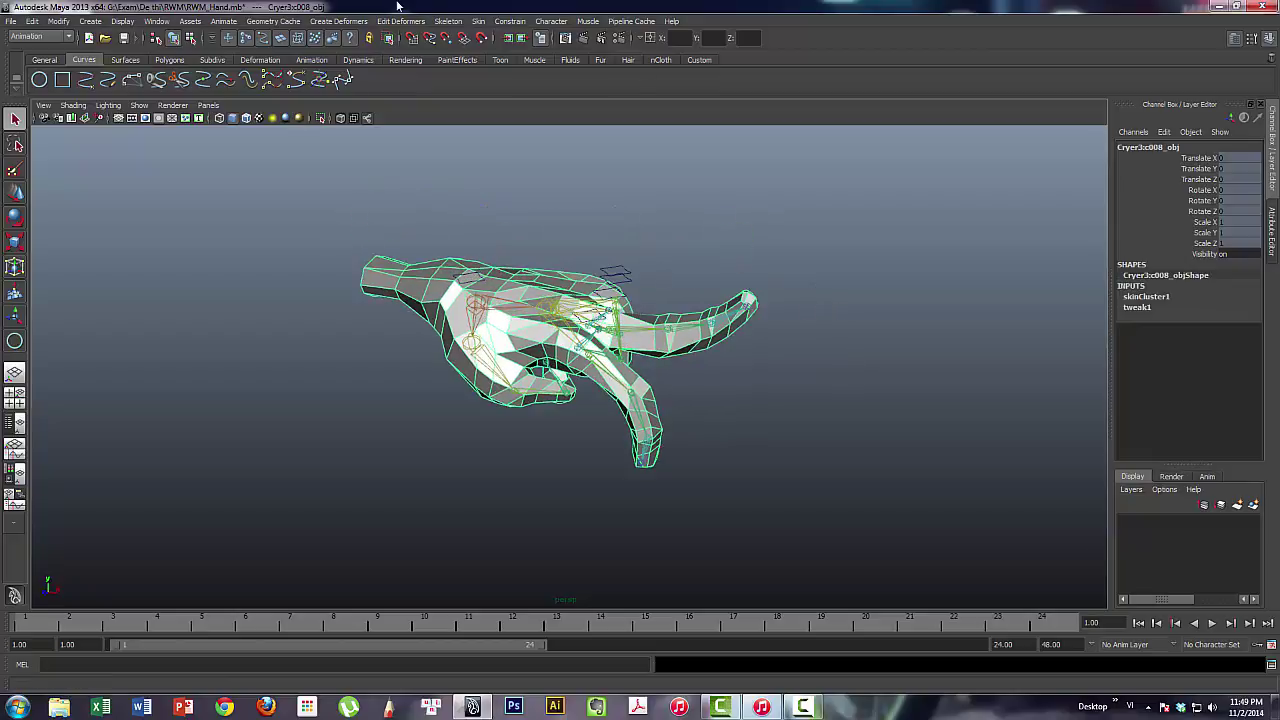
Activate the Paint Skin Weights Tool on the hand mesh with its settings panel shown
left_click(476, 23)
mouse_move(512, 80)
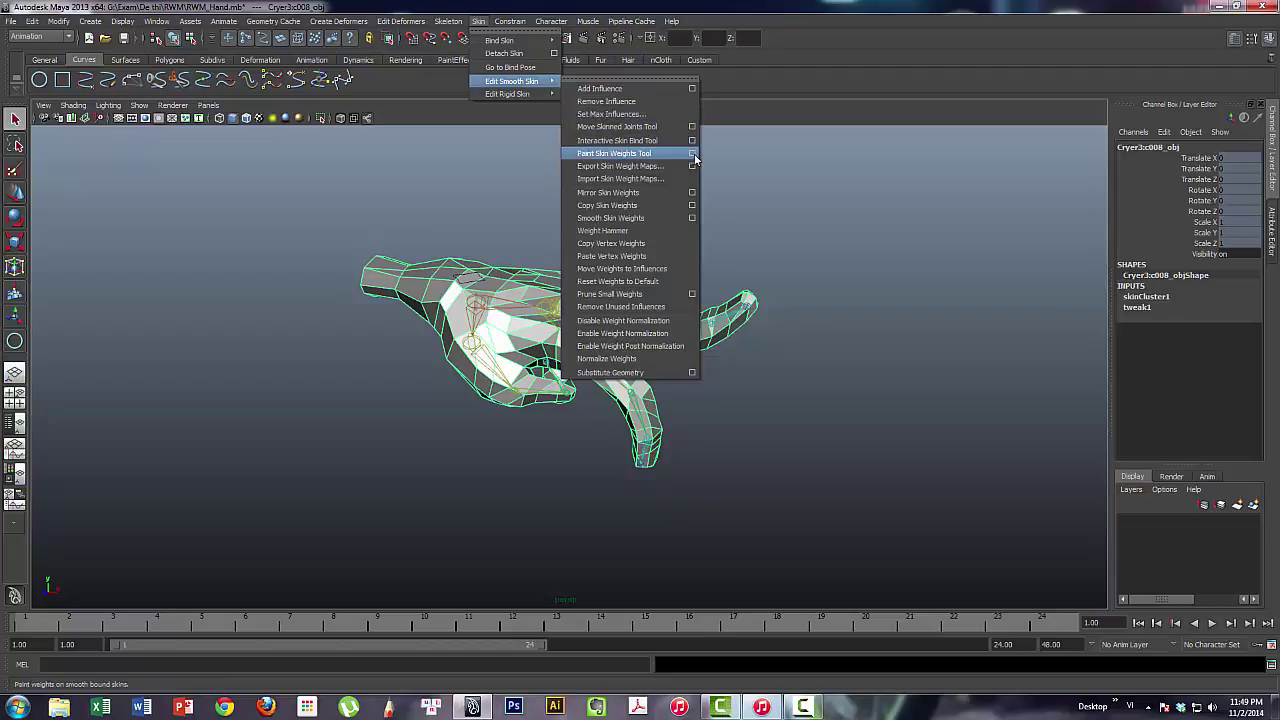
left_click(693, 155)
left_click_drag(778, 261, 763, 220, "alt")
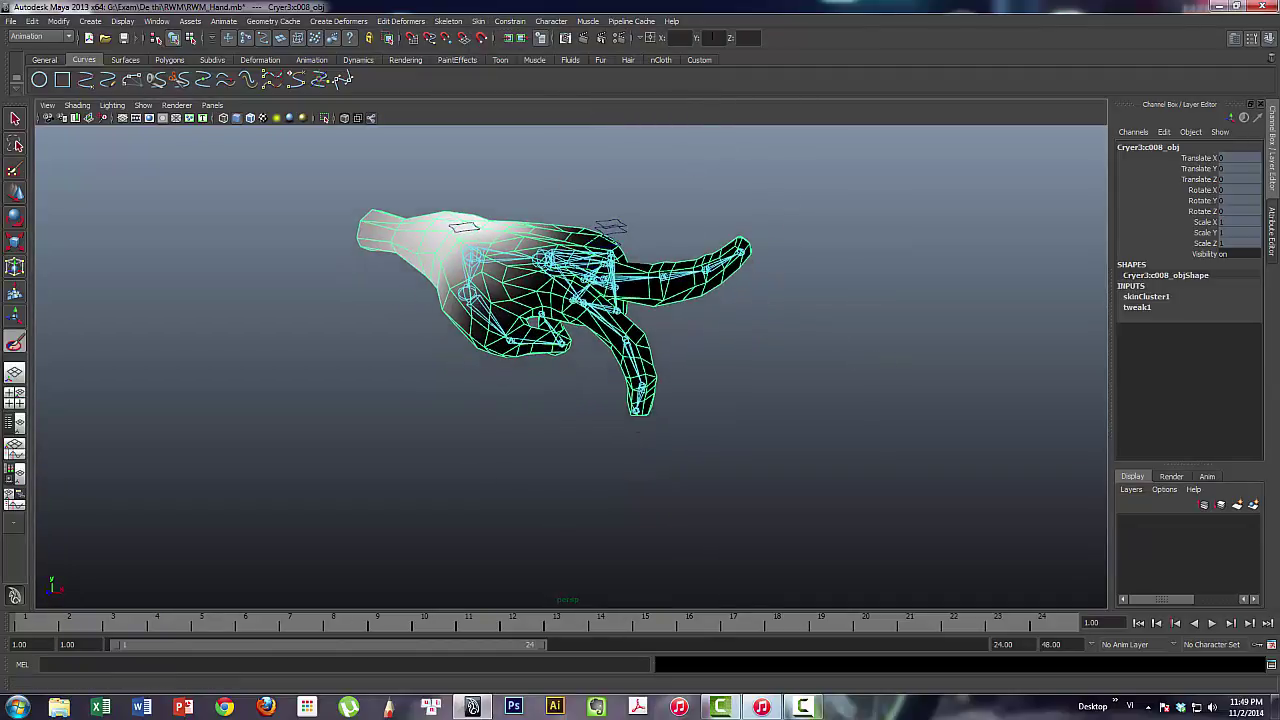
left_click(1251, 38)
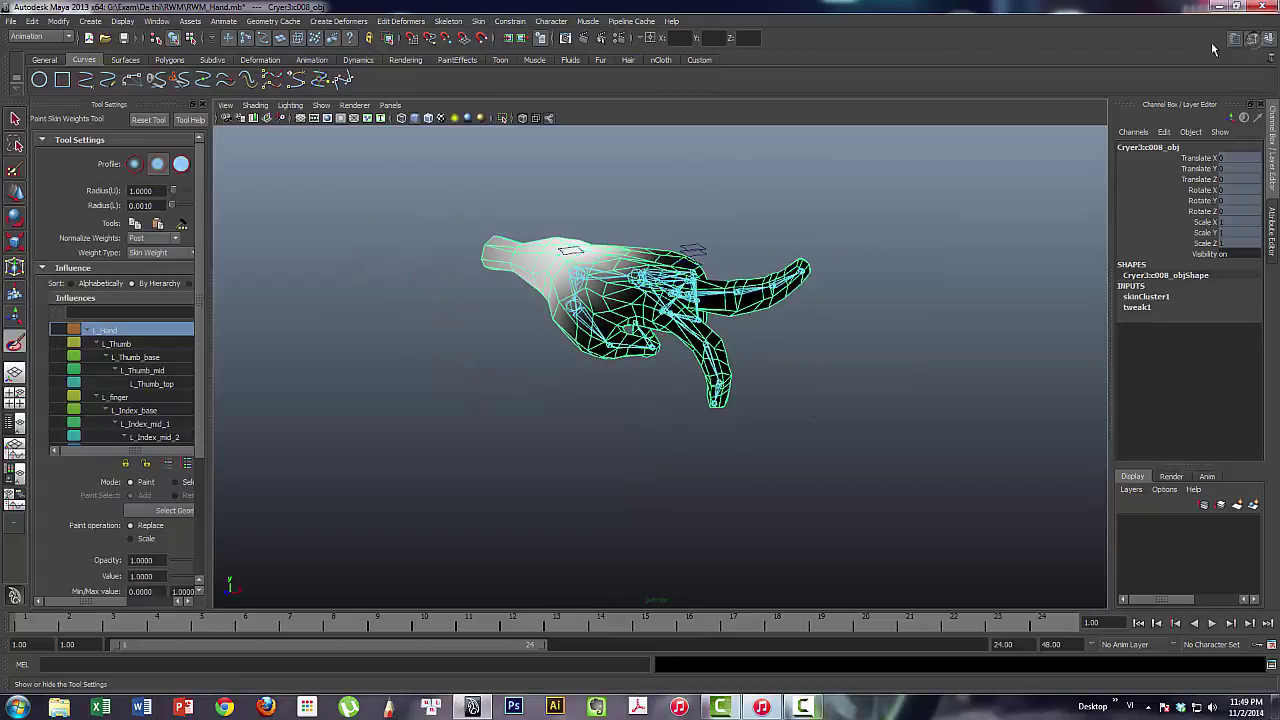
mouse_move(297, 297)
left_mouse_down("alt")
mouse_move(297, 266)
mouse_move(286, 274)
left_mouse_up("alt")
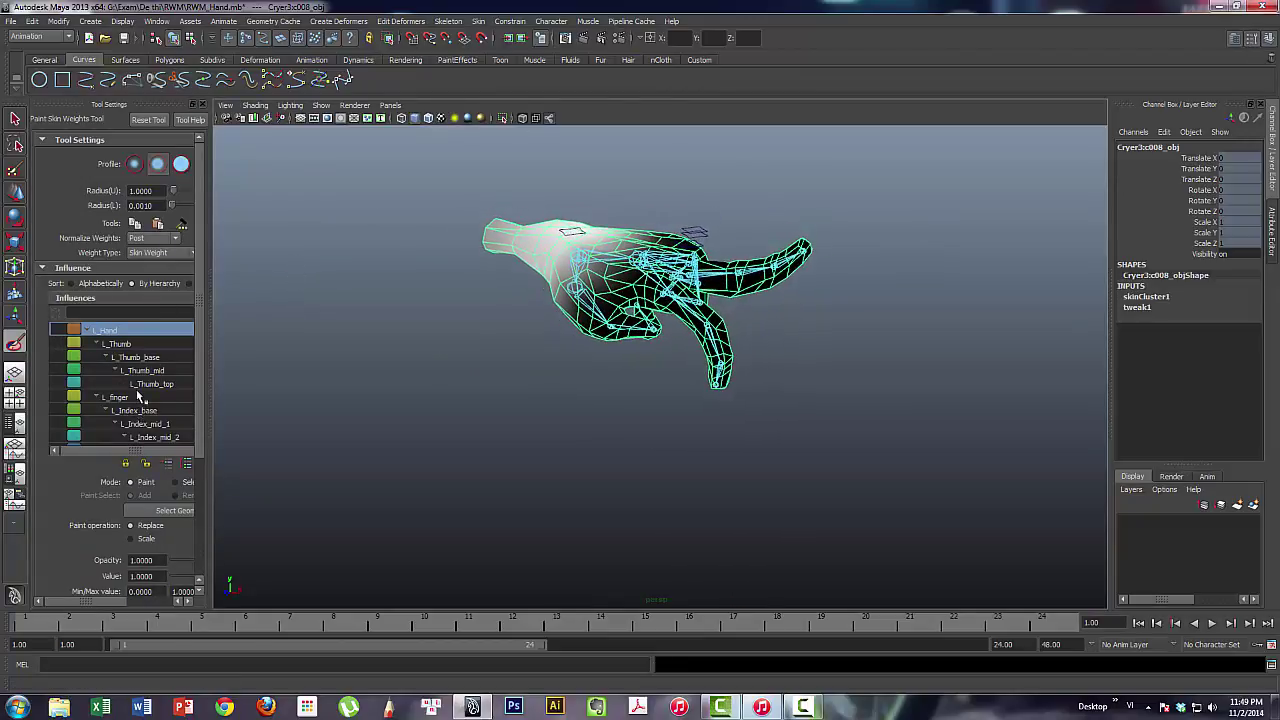
Display L_Index_base's weights from the Influences list and zoom in on the index finger
scroll(139, 397, "down", 2)
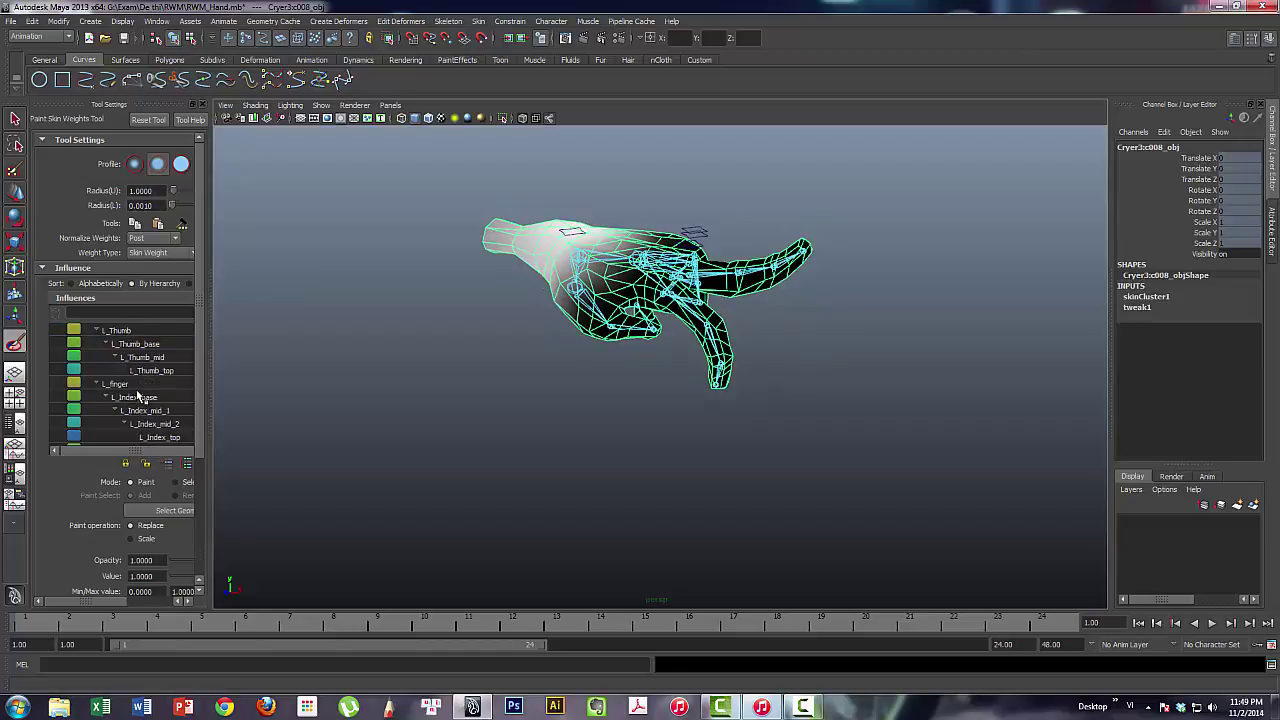
scroll(139, 397, "down", 2)
scroll(139, 397, "down", 1)
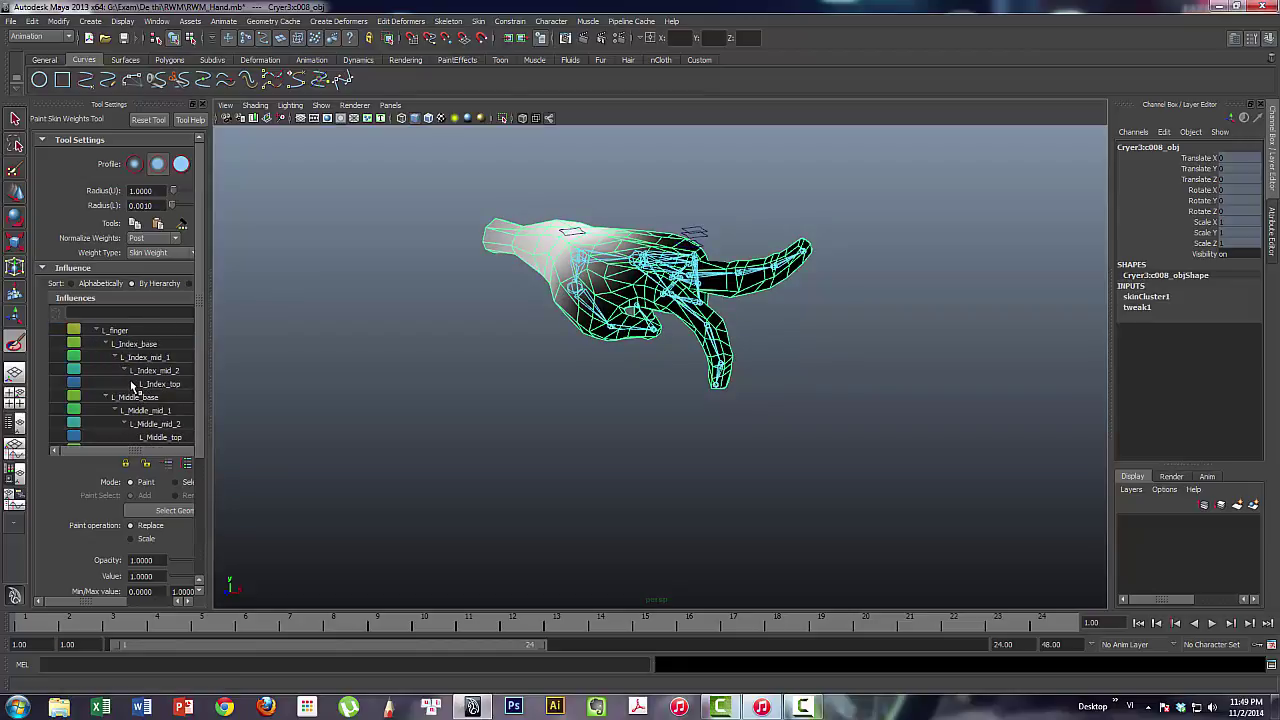
left_click(140, 344)
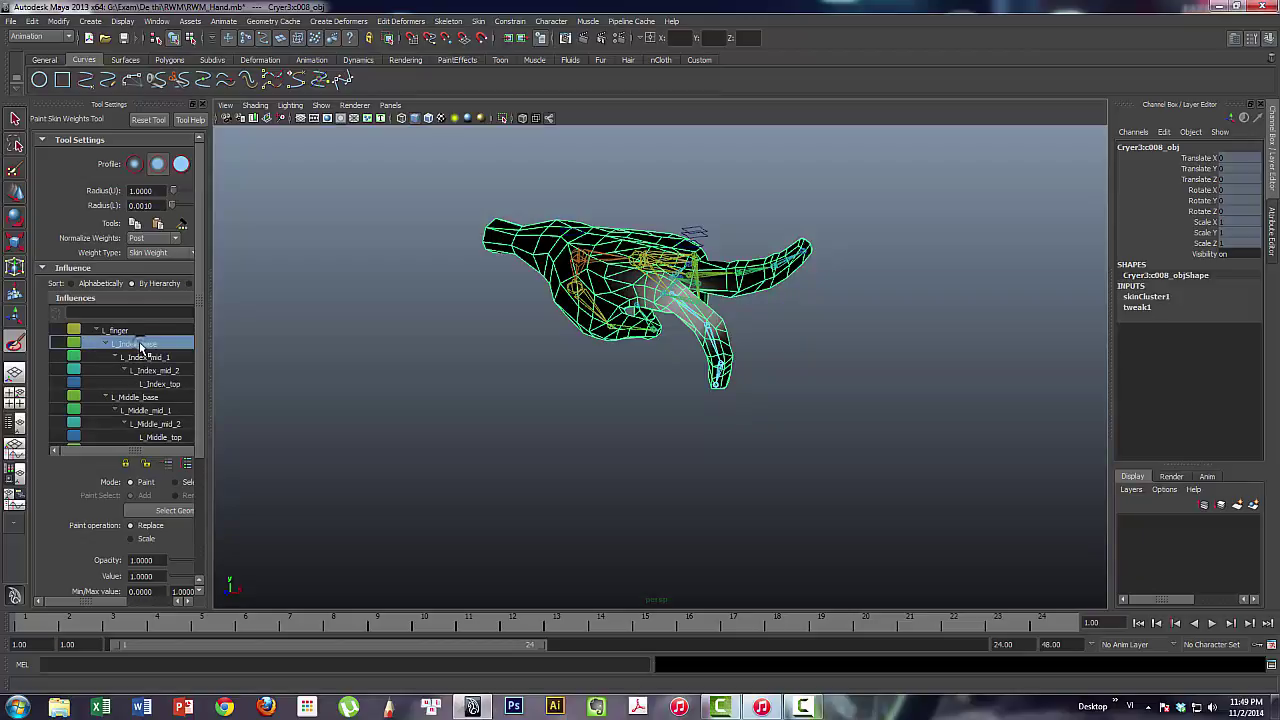
left_click_drag(838, 345, 714, 390, "alt")
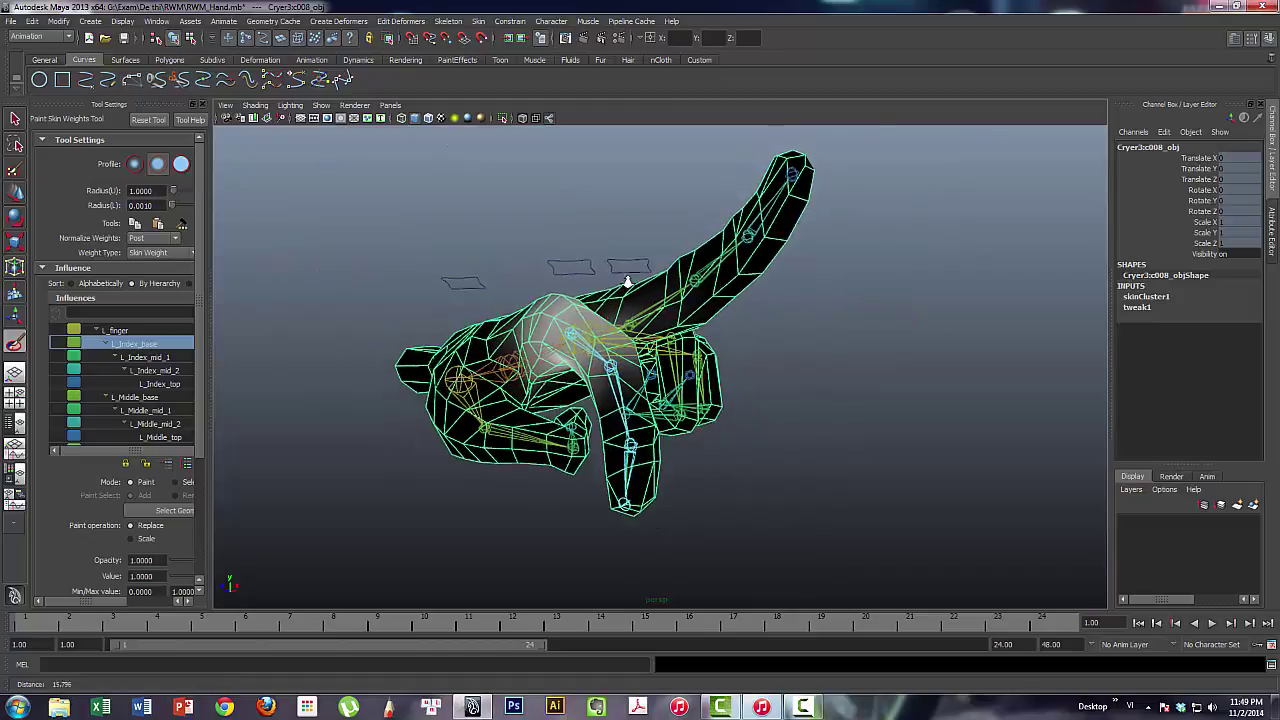
scroll(714, 390, "up", 3)
scroll(705, 375, "up", 2)
scroll(700, 360, "up", 2)
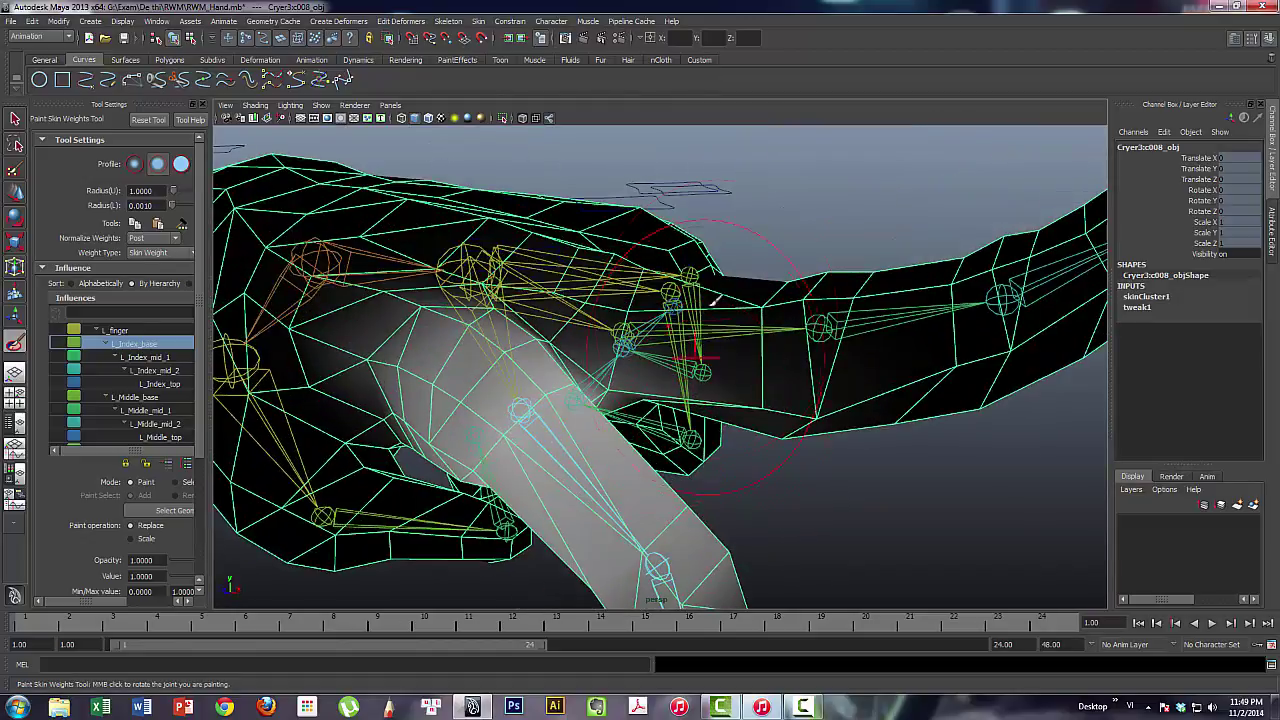
Set the brush radius to 0.5 and inspect the L_Index_mid_1, mid_2 and top joint weights
left_click(158, 192)
type(".5")
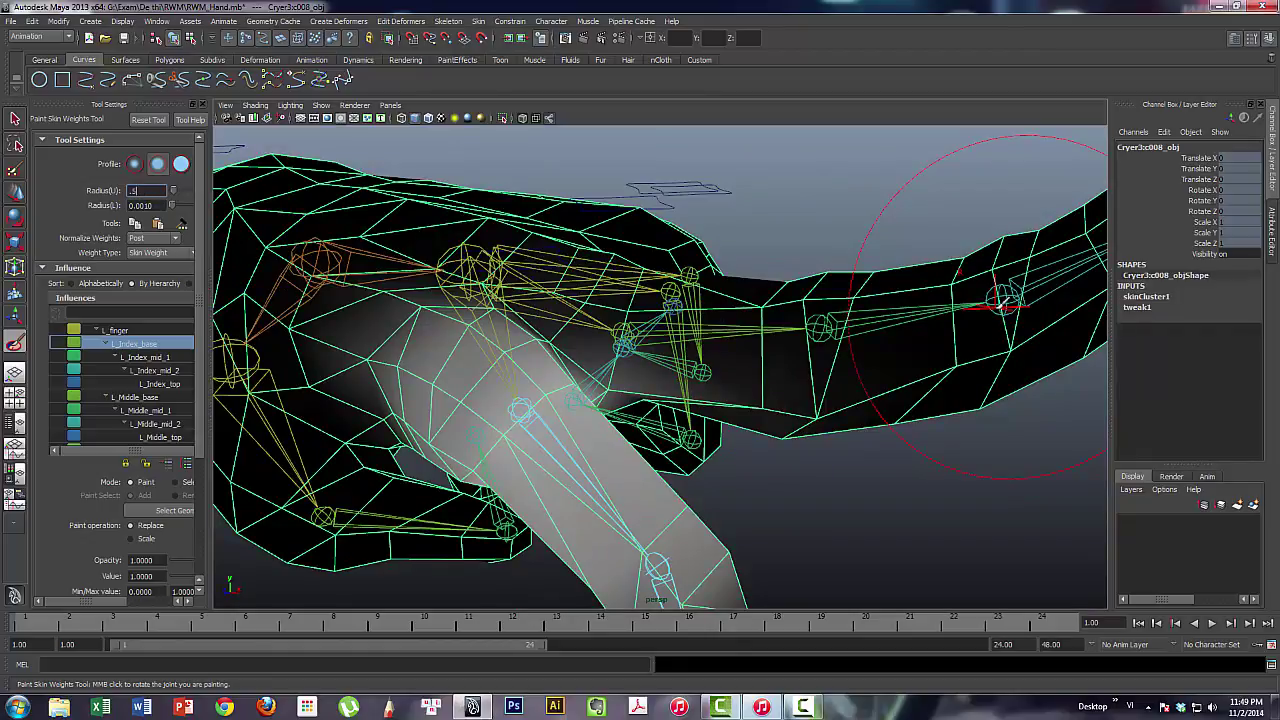
key("Return")
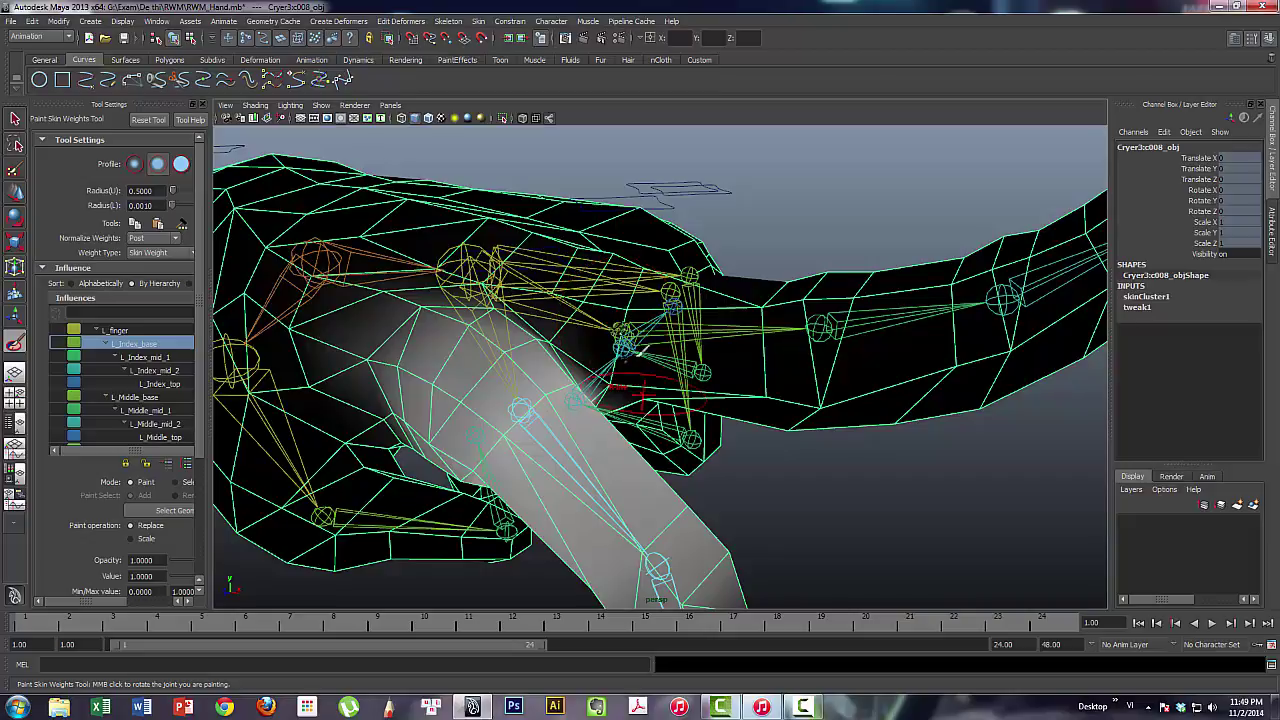
mouse_move(897, 393)
left_mouse_down("alt")
mouse_move(843, 346)
mouse_move(829, 314)
mouse_move(688, 392)
mouse_move(650, 365)
mouse_move(855, 478)
left_mouse_up("alt")
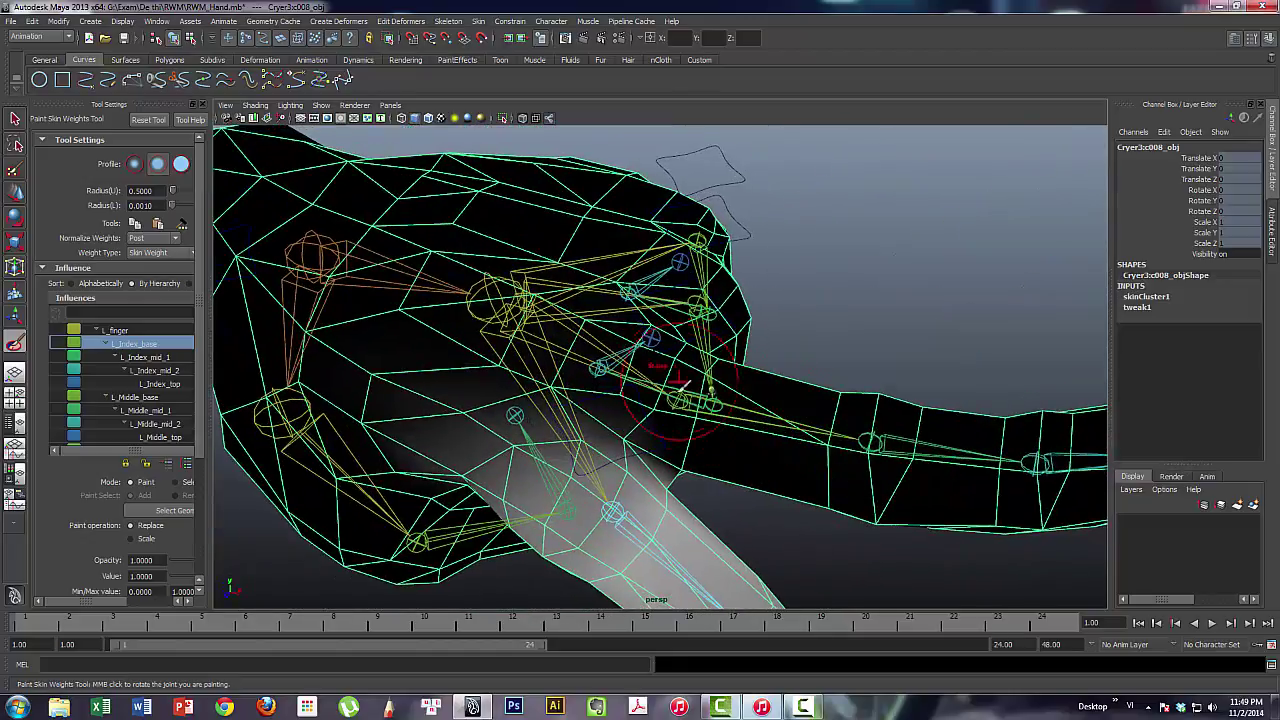
mouse_move(657, 410)
left_mouse_down("alt")
mouse_move(771, 400)
mouse_move(700, 380)
left_mouse_up("alt")
left_click(150, 357)
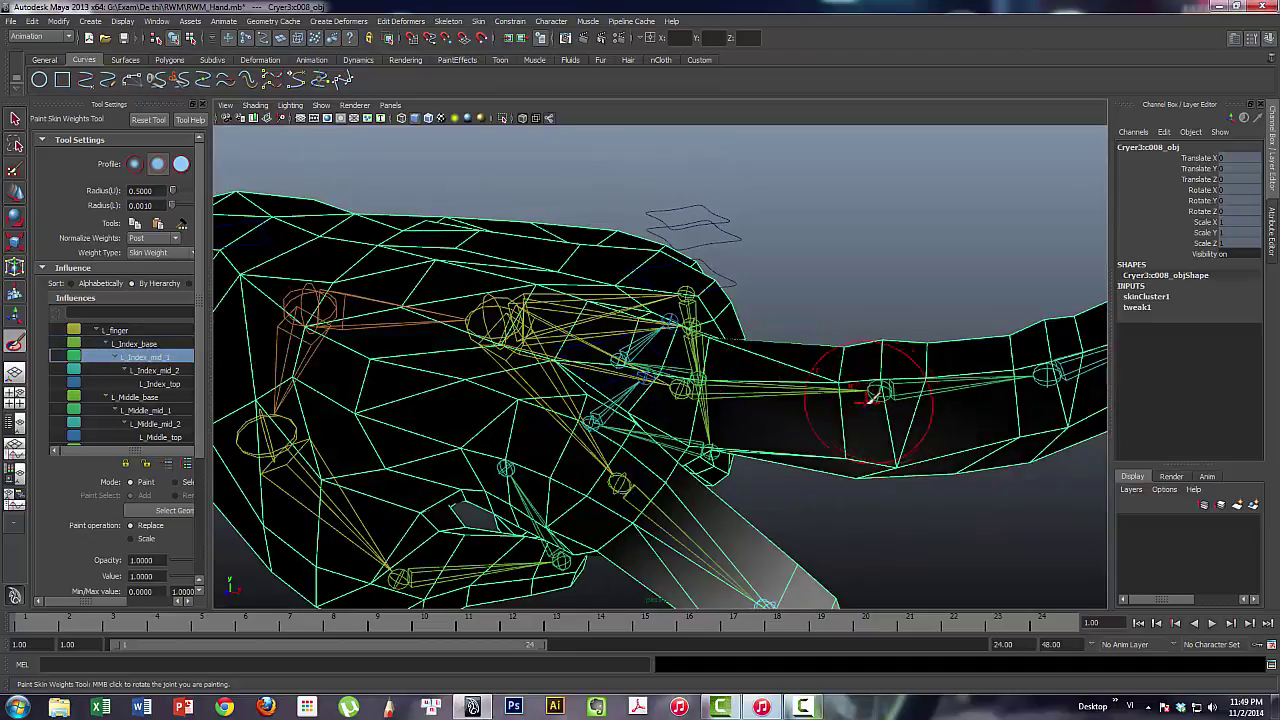
left_click_drag(845, 418, 910, 385, "alt")
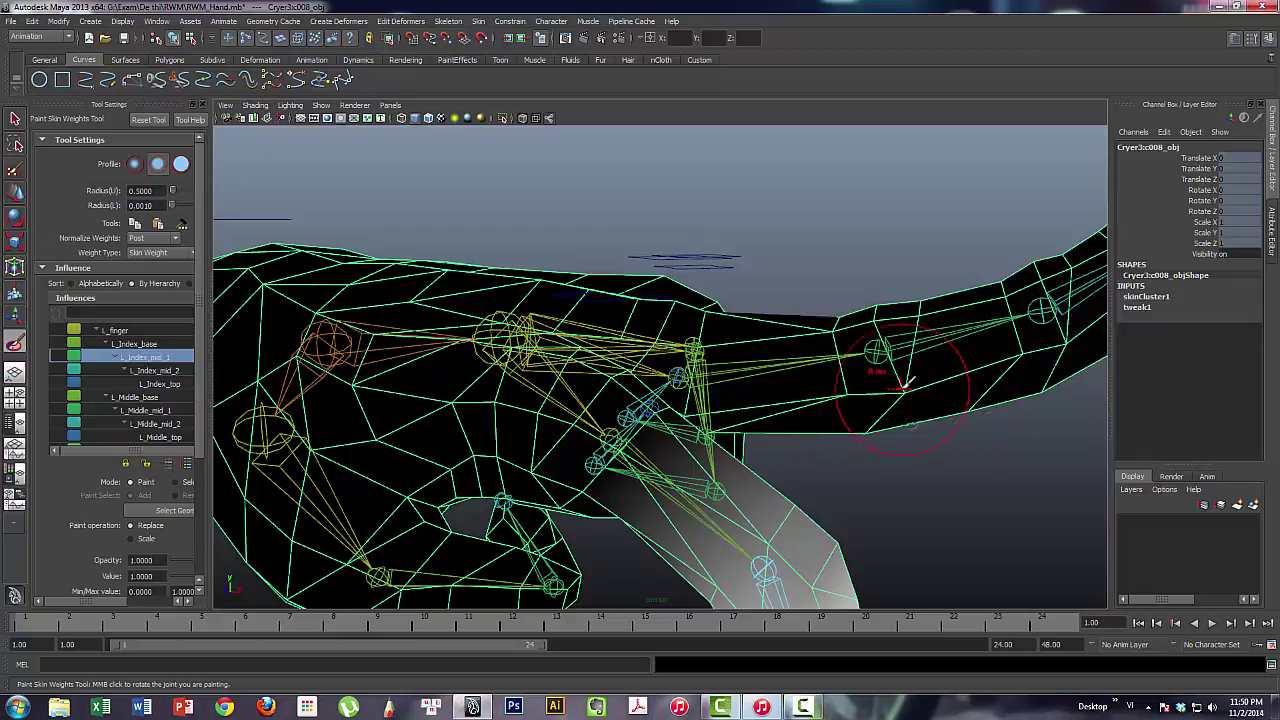
left_click(172, 370)
mouse_move(560, 340)
left_mouse_down("alt")
mouse_move(650, 316)
mouse_move(680, 466)
mouse_move(408, 400)
left_mouse_up("alt")
left_click(163, 384)
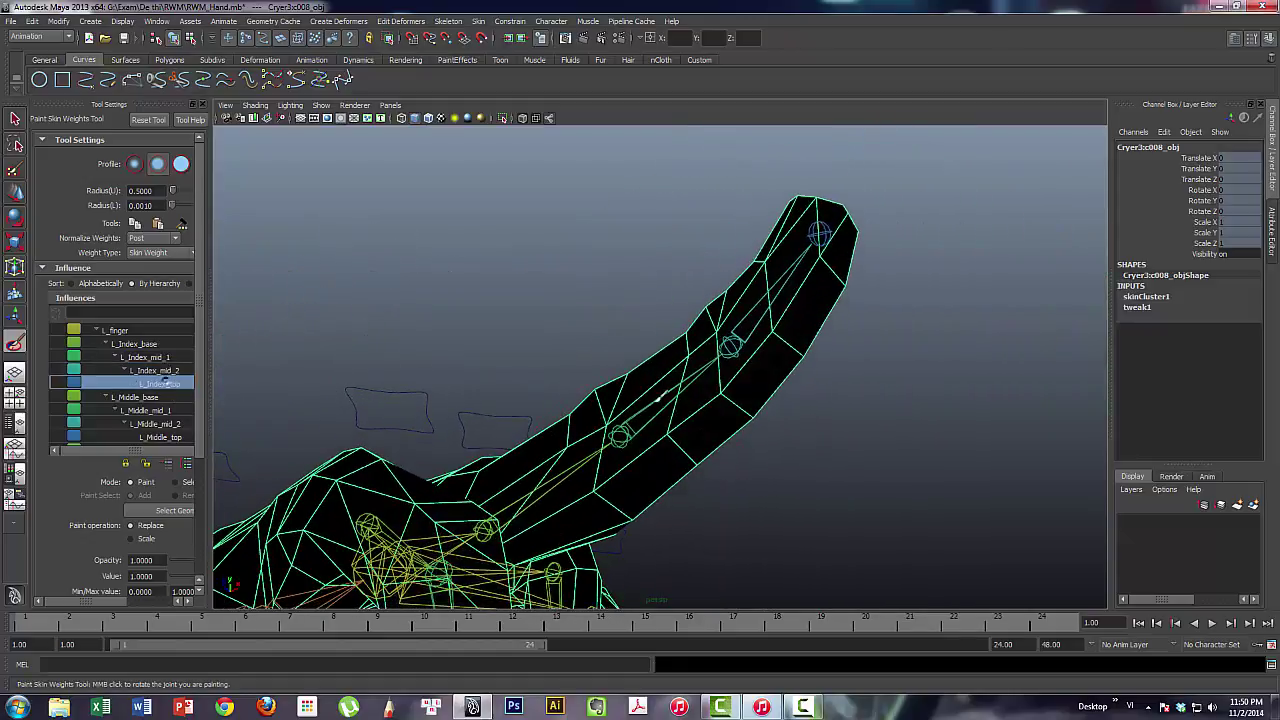
mouse_move(885, 403)
left_mouse_down("alt")
mouse_move(951, 303)
mouse_move(808, 486)
mouse_move(315, 420)
left_mouse_up("alt")
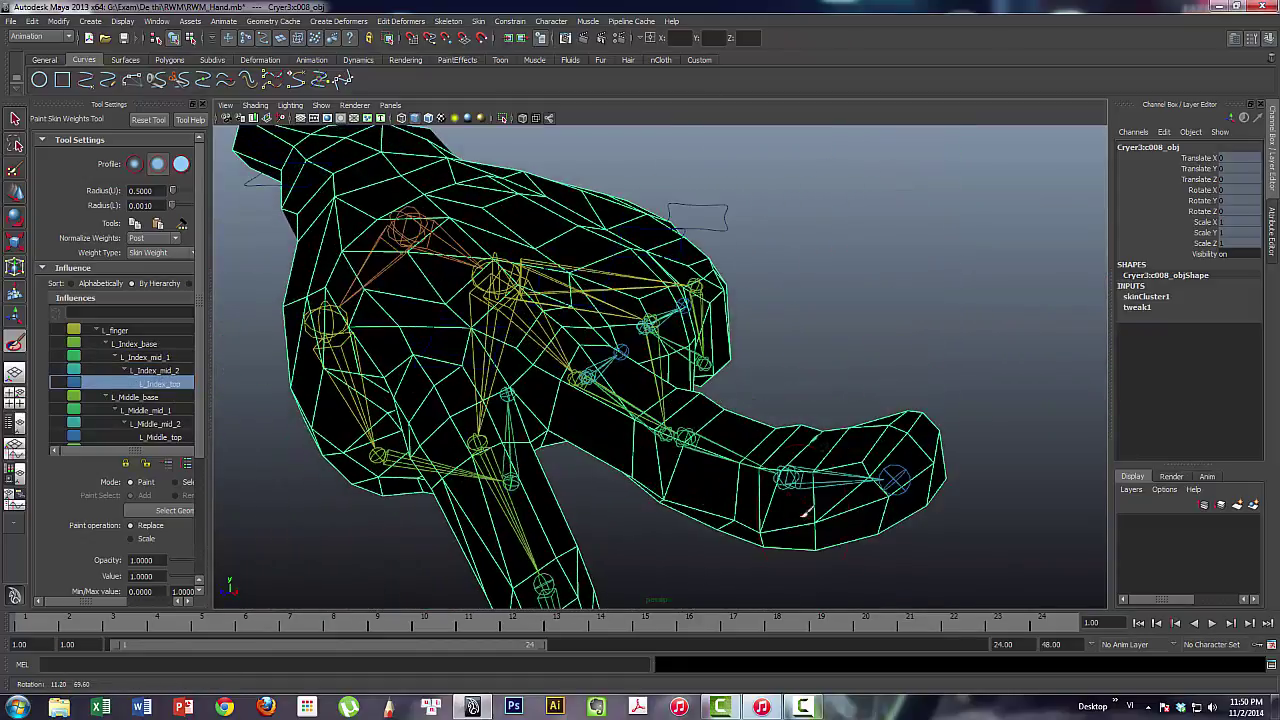
Inspect L_Middle base, mid_1, mid_2 and top weights, then return to the Select Tool
left_click(135, 397)
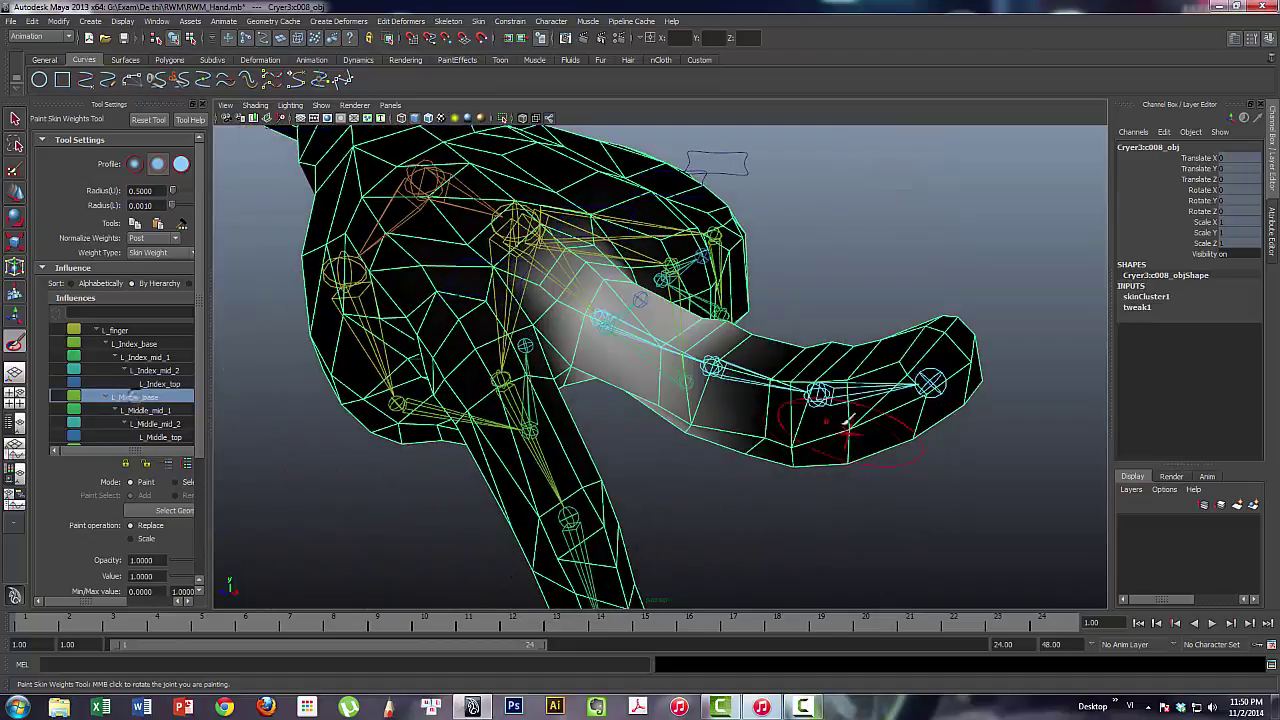
left_click_drag(845, 425, 717, 447, "alt")
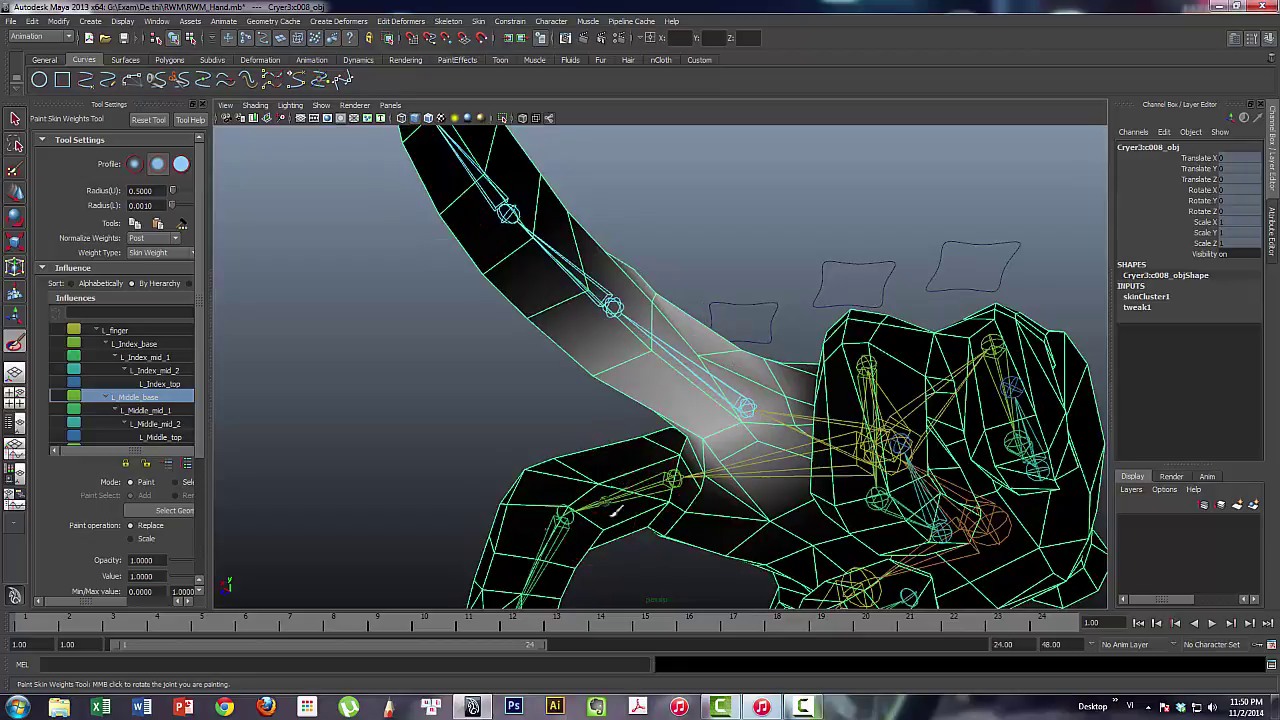
left_click(142, 412)
left_click_drag(700, 515, 645, 367, "alt")
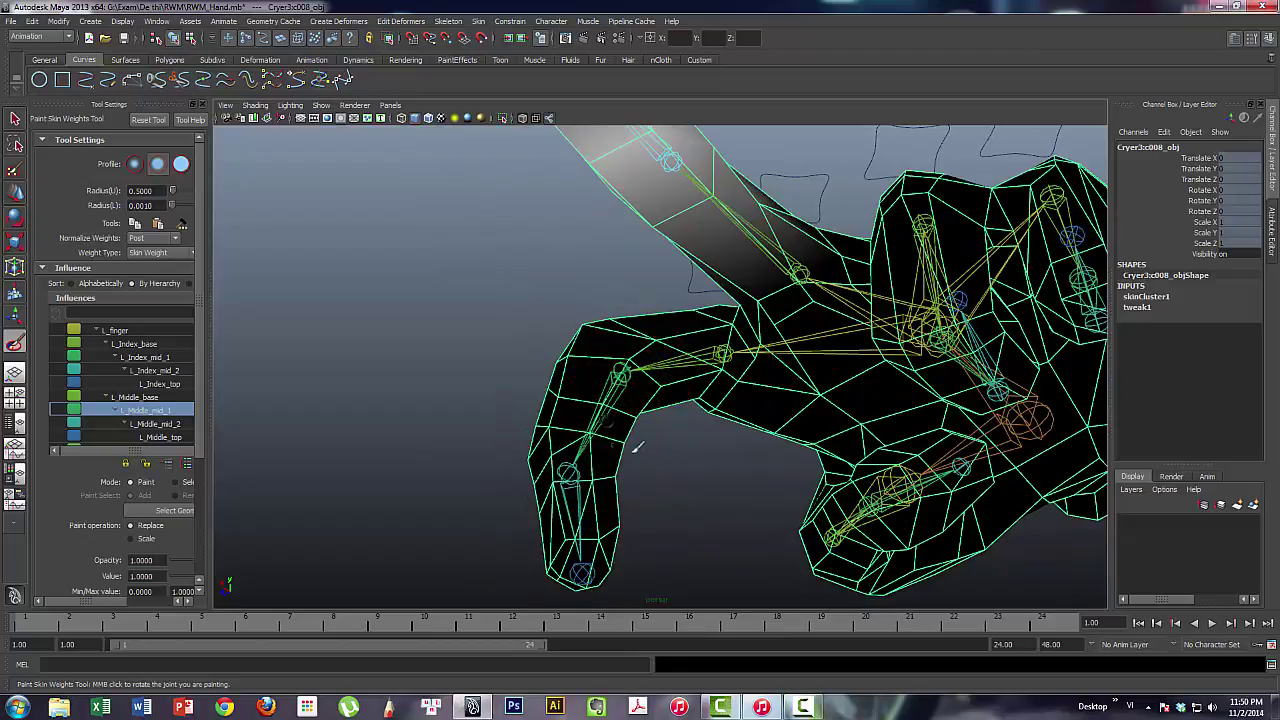
mouse_move(607, 502)
left_mouse_down("alt")
mouse_move(610, 488)
mouse_move(672, 472)
left_mouse_up("alt")
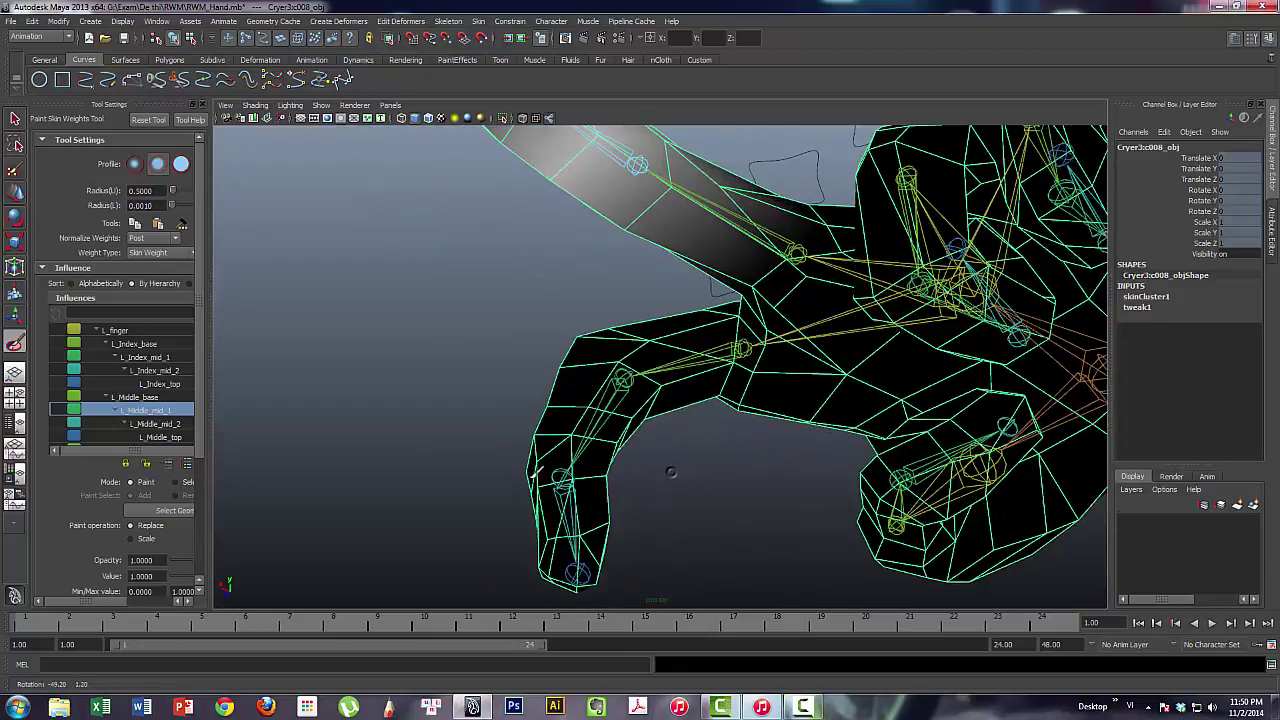
left_click(158, 424)
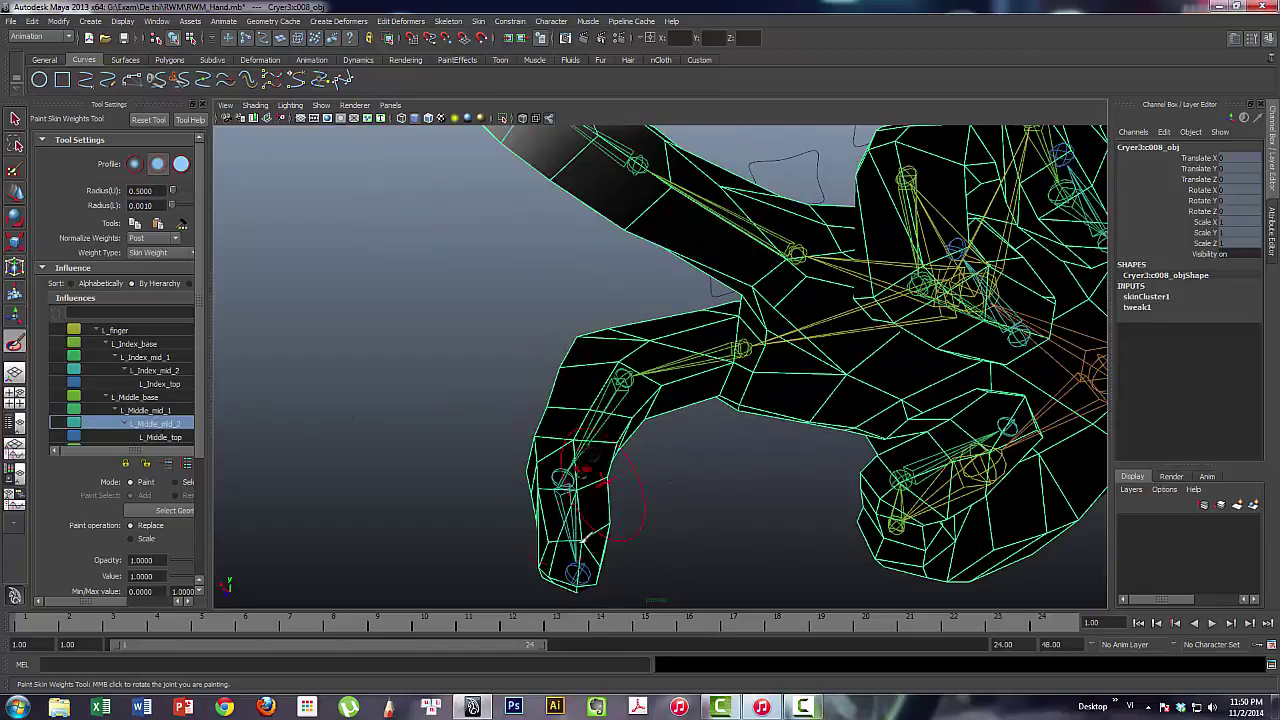
mouse_move(643, 470)
left_mouse_down("alt")
mouse_move(637, 500)
mouse_move(625, 440)
left_mouse_up("alt")
left_click(172, 437)
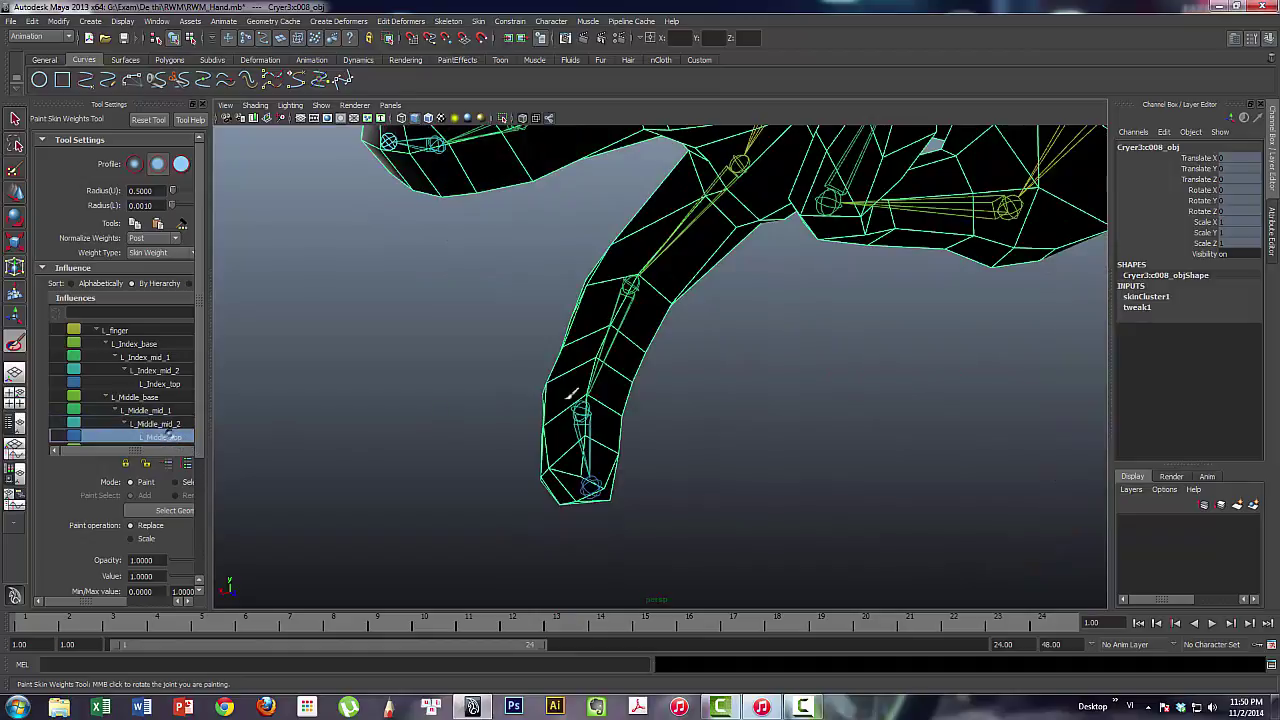
mouse_move(680, 388)
left_mouse_down("alt")
mouse_move(886, 423)
mouse_move(794, 406)
left_mouse_up("alt")
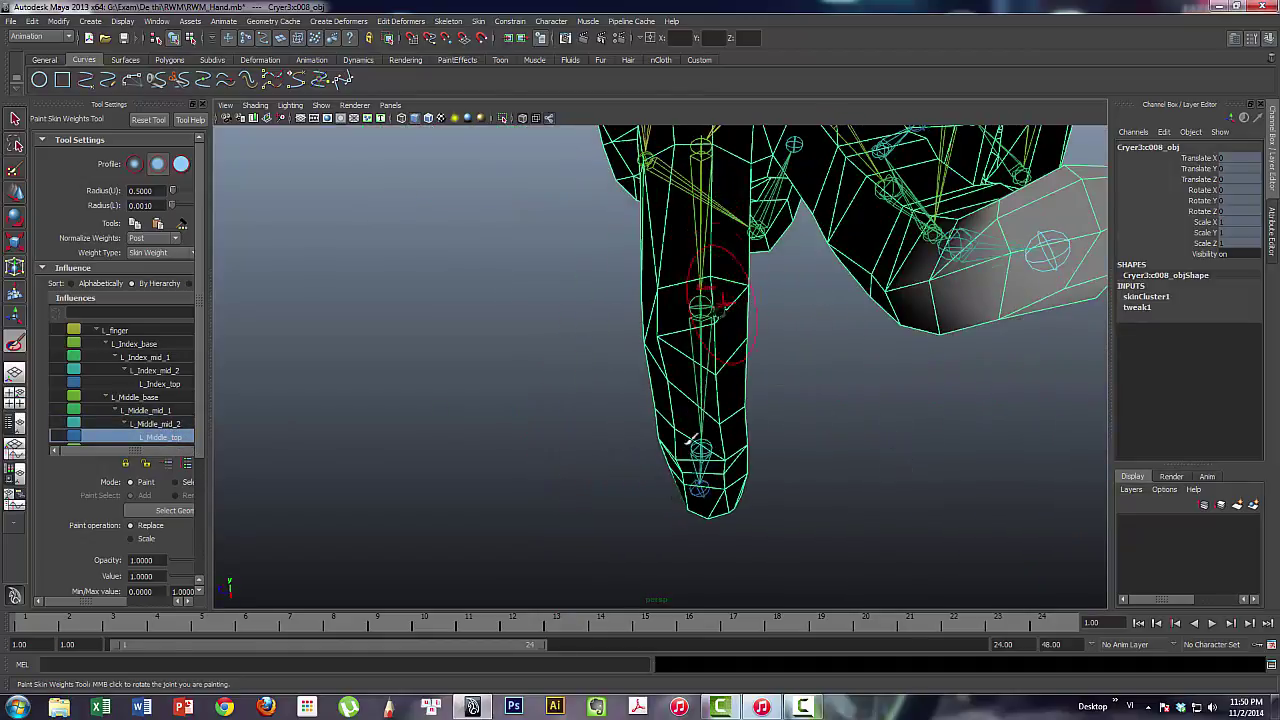
mouse_move(849, 457)
left_mouse_down("alt")
mouse_move(791, 380)
mouse_move(739, 463)
mouse_move(718, 457)
mouse_move(782, 449)
mouse_move(837, 351)
mouse_move(797, 473)
mouse_move(766, 434)
mouse_move(877, 314)
mouse_move(845, 402)
mouse_move(814, 399)
left_mouse_up("alt")
key("q")
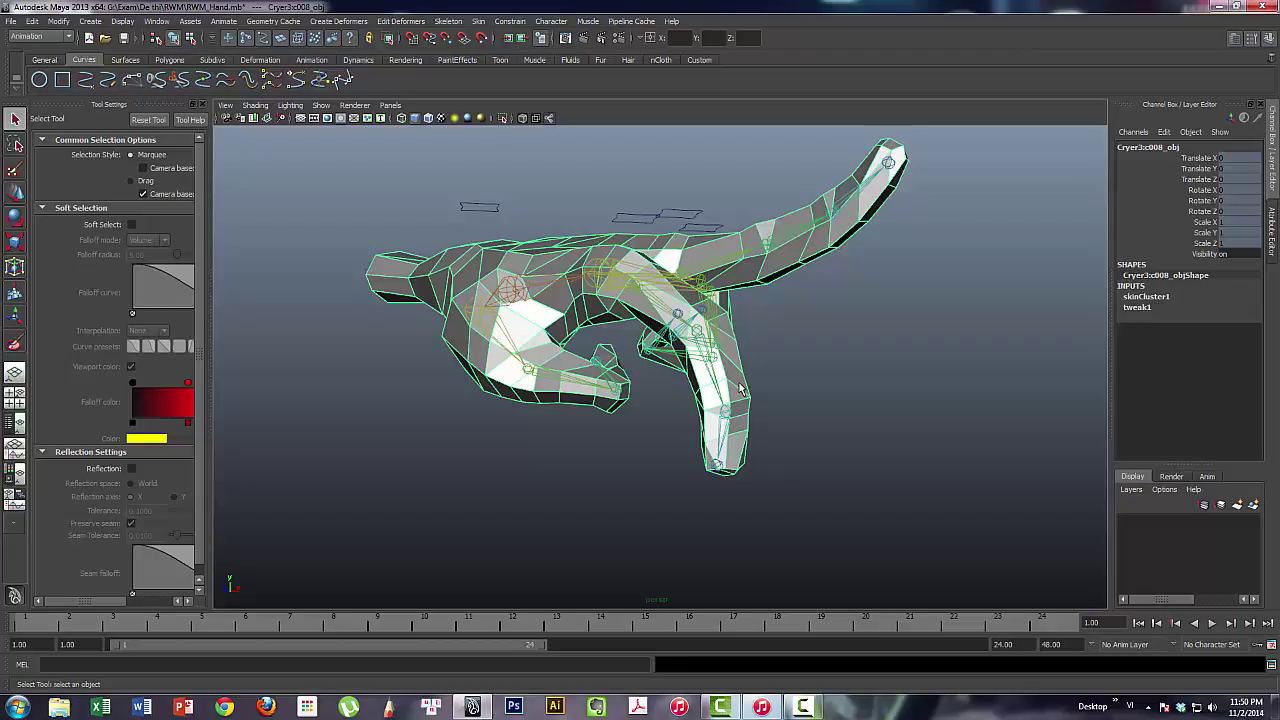
Select the hand mesh and marquee-select the stray vertices on the index finger
right_click(740, 388)
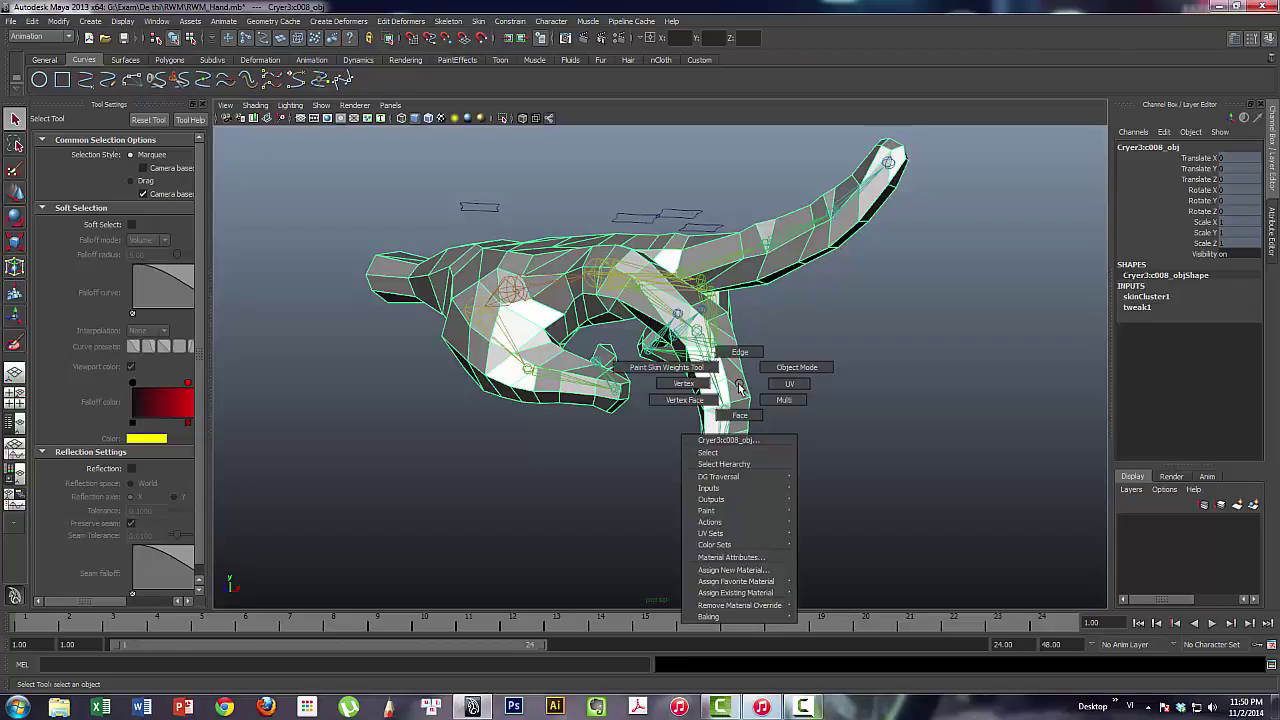
left_click(657, 366)
left_click_drag(745, 428, 757, 455)
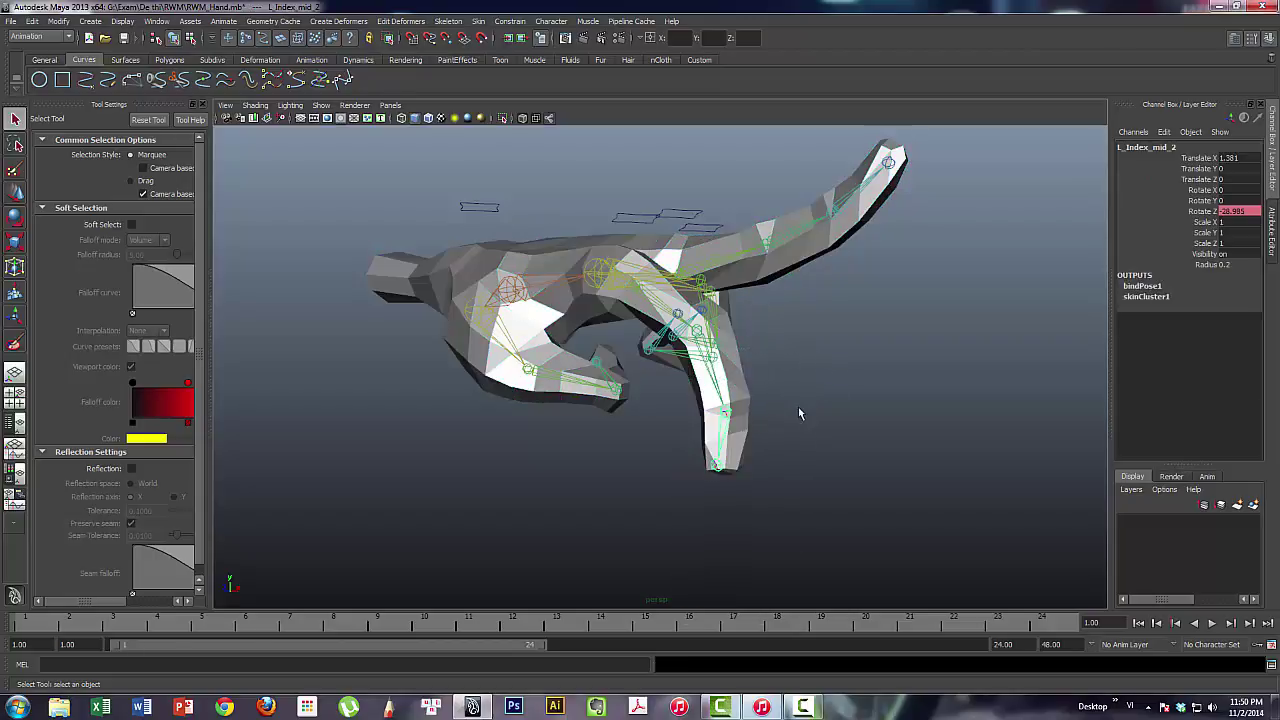
left_click(745, 385)
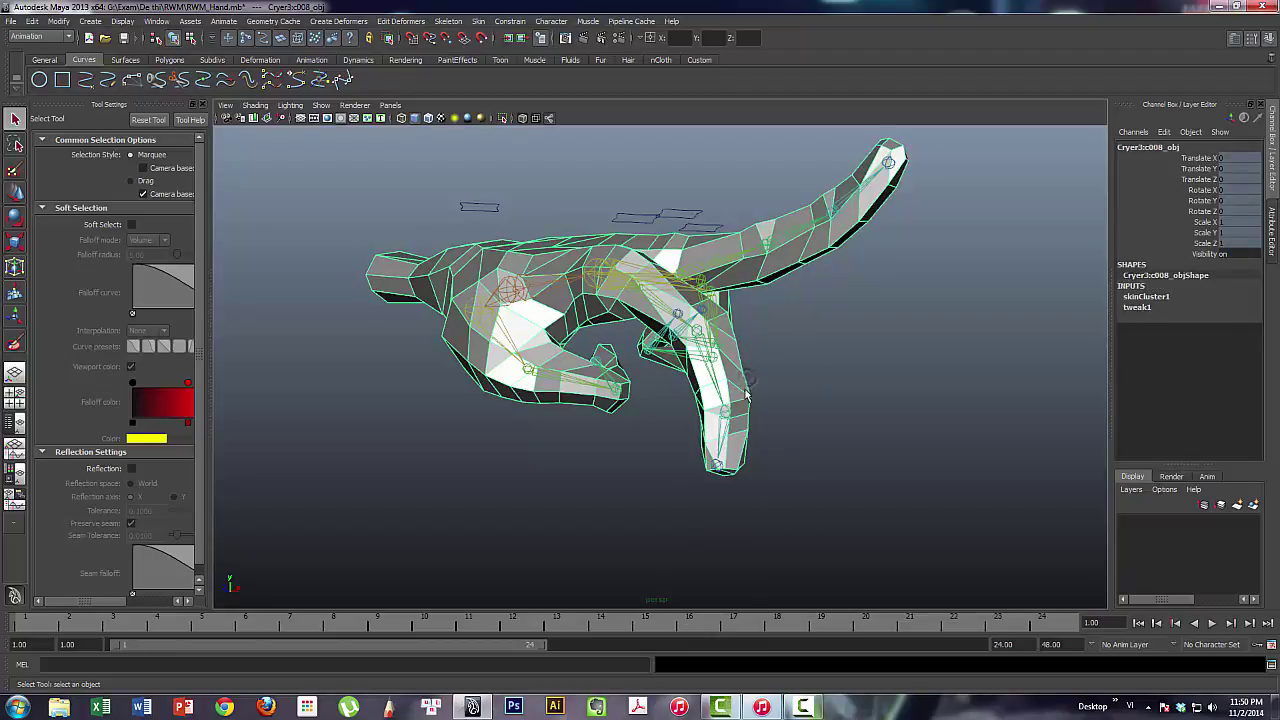
right_click(745, 395)
left_click(775, 392)
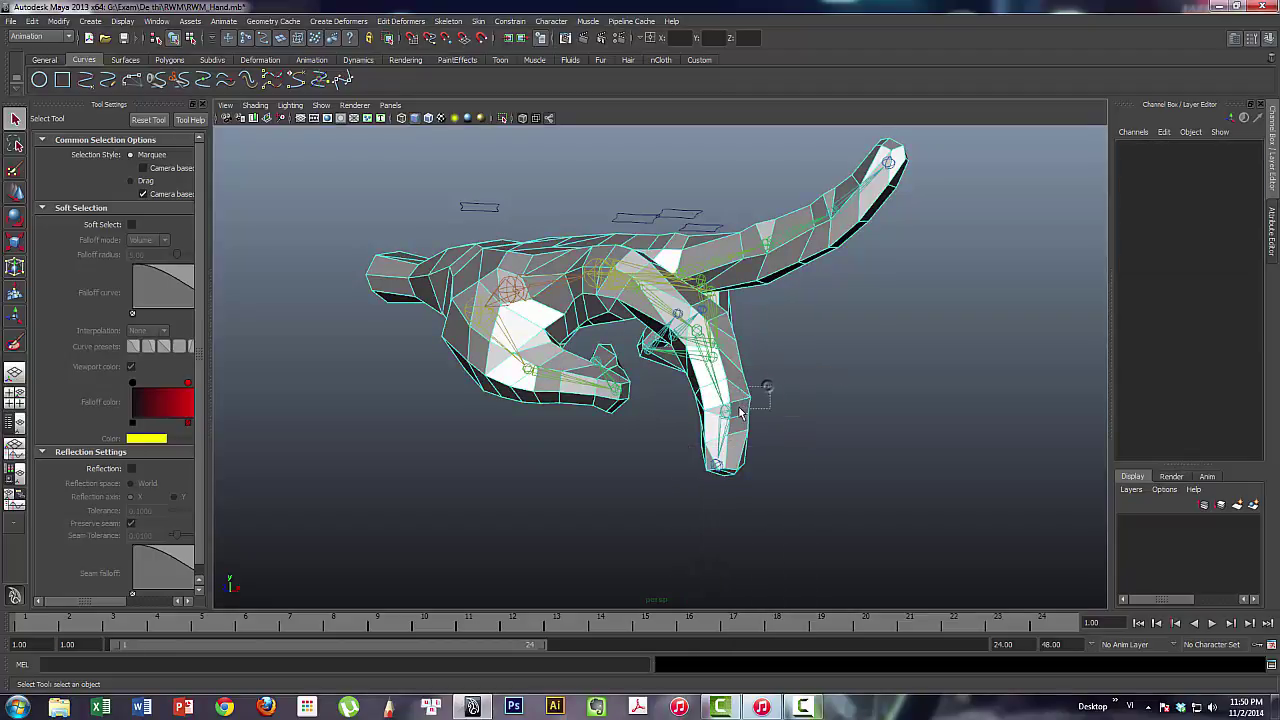
left_click_drag(740, 412, 783, 390)
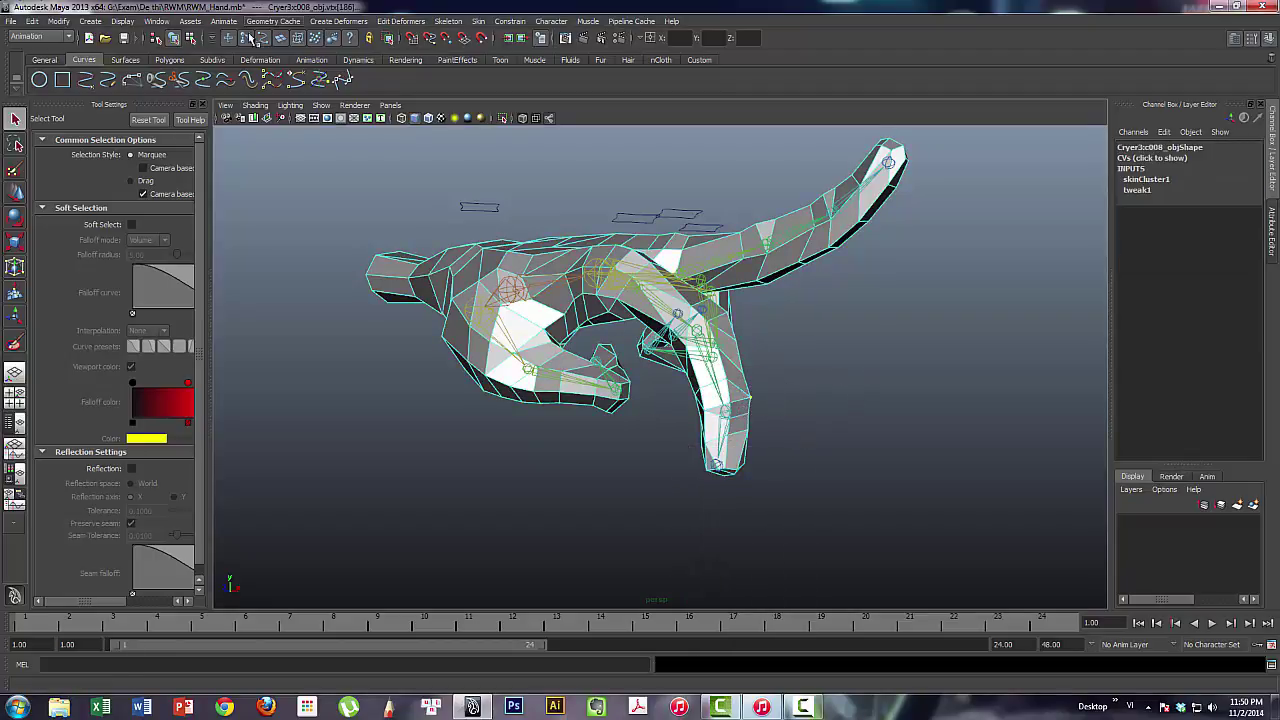
Show the selected vertices' Smooth Skins weights in the Component Editor
left_click(157, 21)
mouse_move(182, 40)
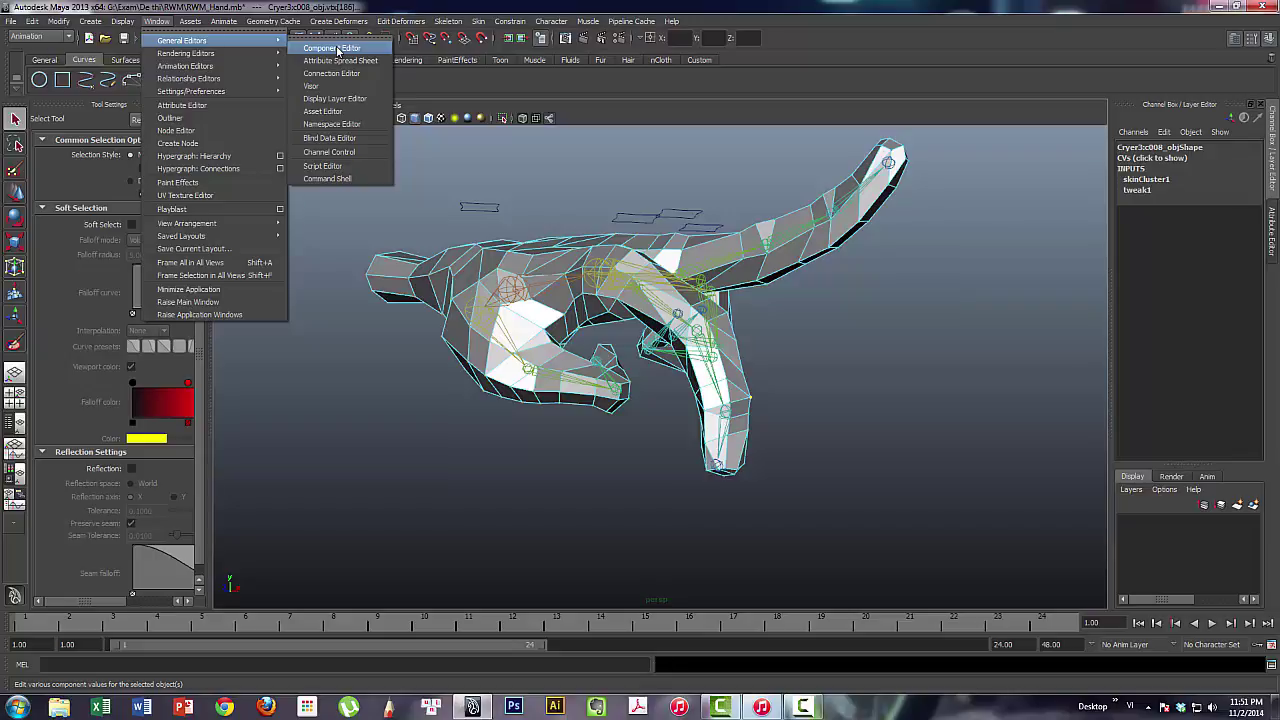
left_click(337, 50)
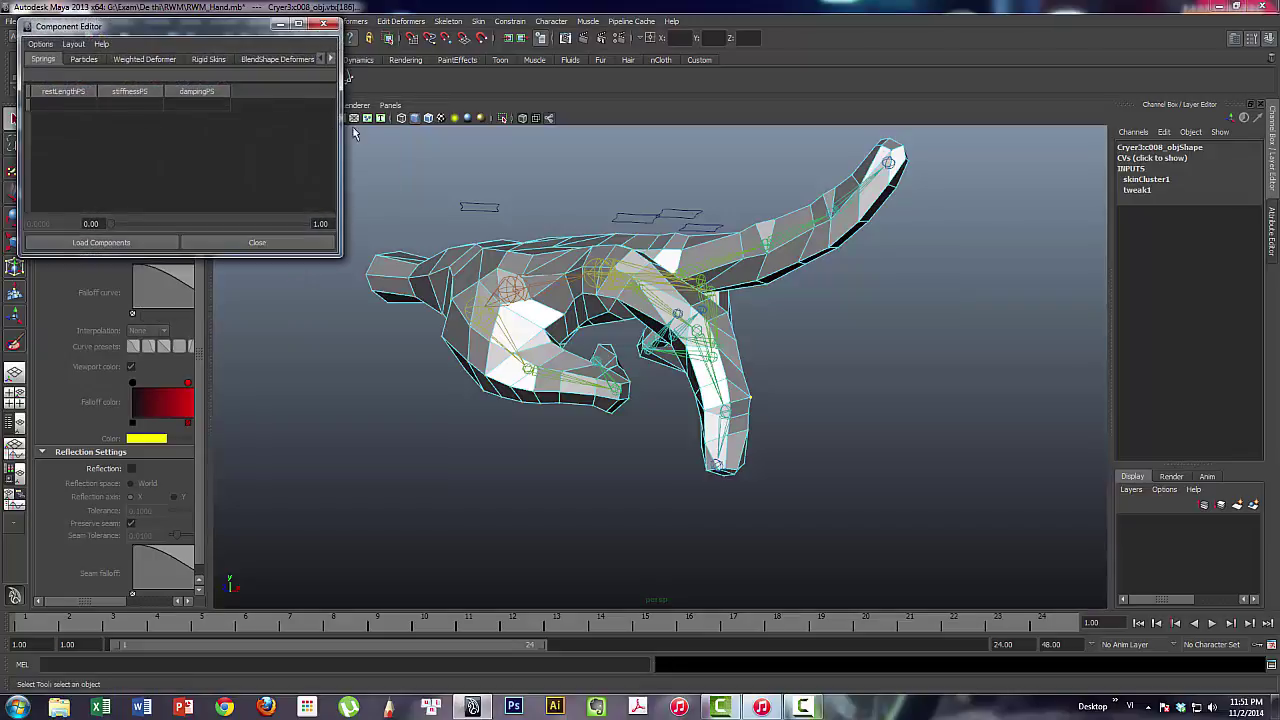
left_click_drag(340, 118, 522, 118)
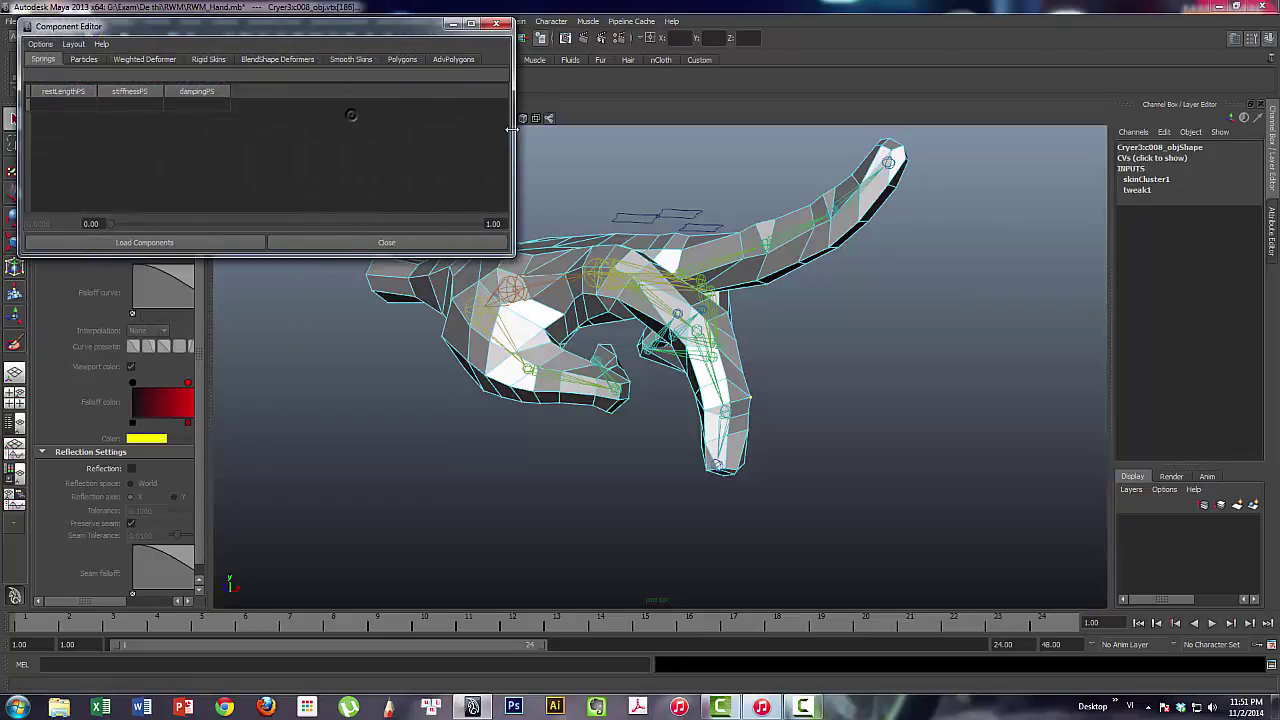
left_click(359, 61)
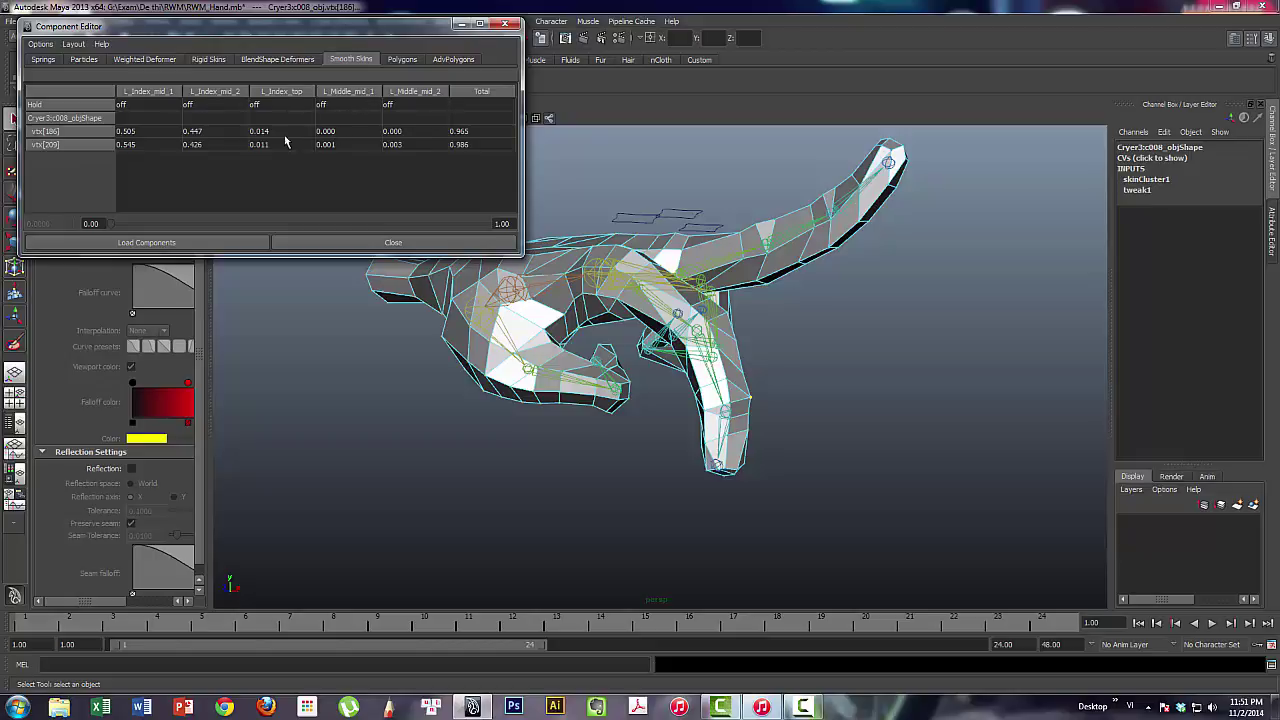
Zero vtx[209]'s L_Middle_mid_1 and L_Middle_mid_2 weights, recheck them, and close the editor
left_click(326, 145)
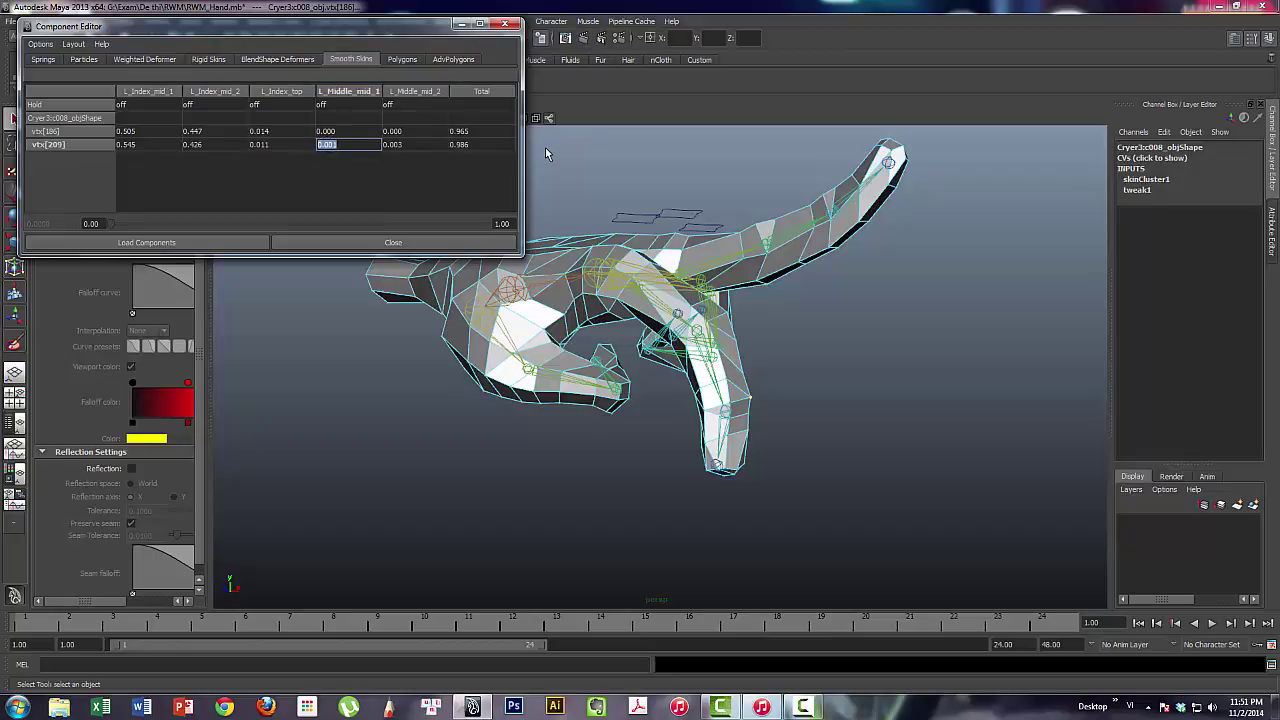
type("0")
key("Return")
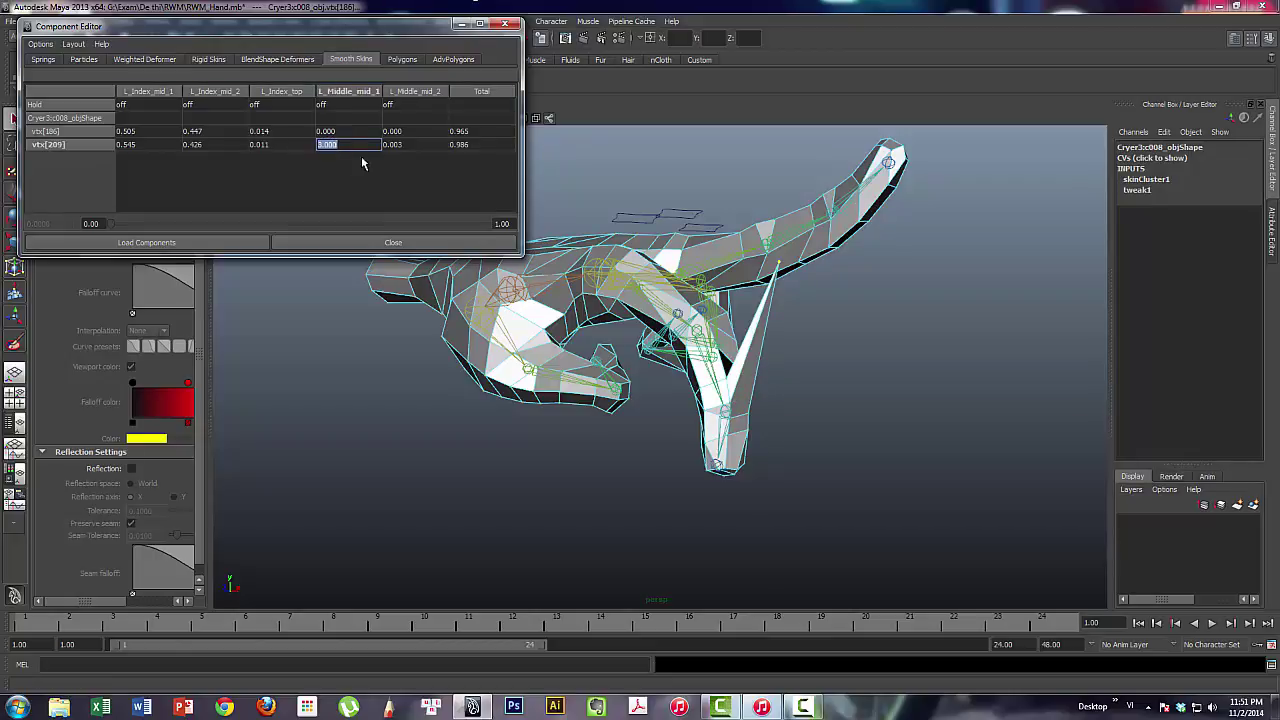
key("Return")
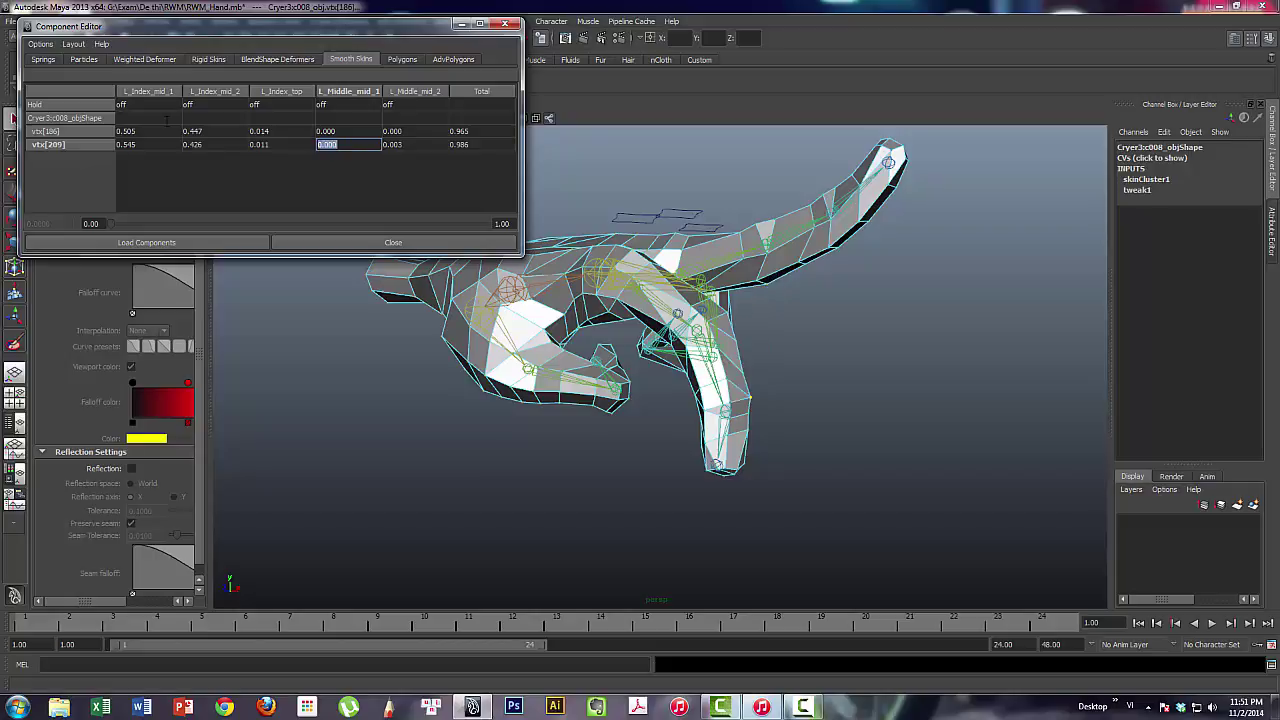
left_click(411, 145)
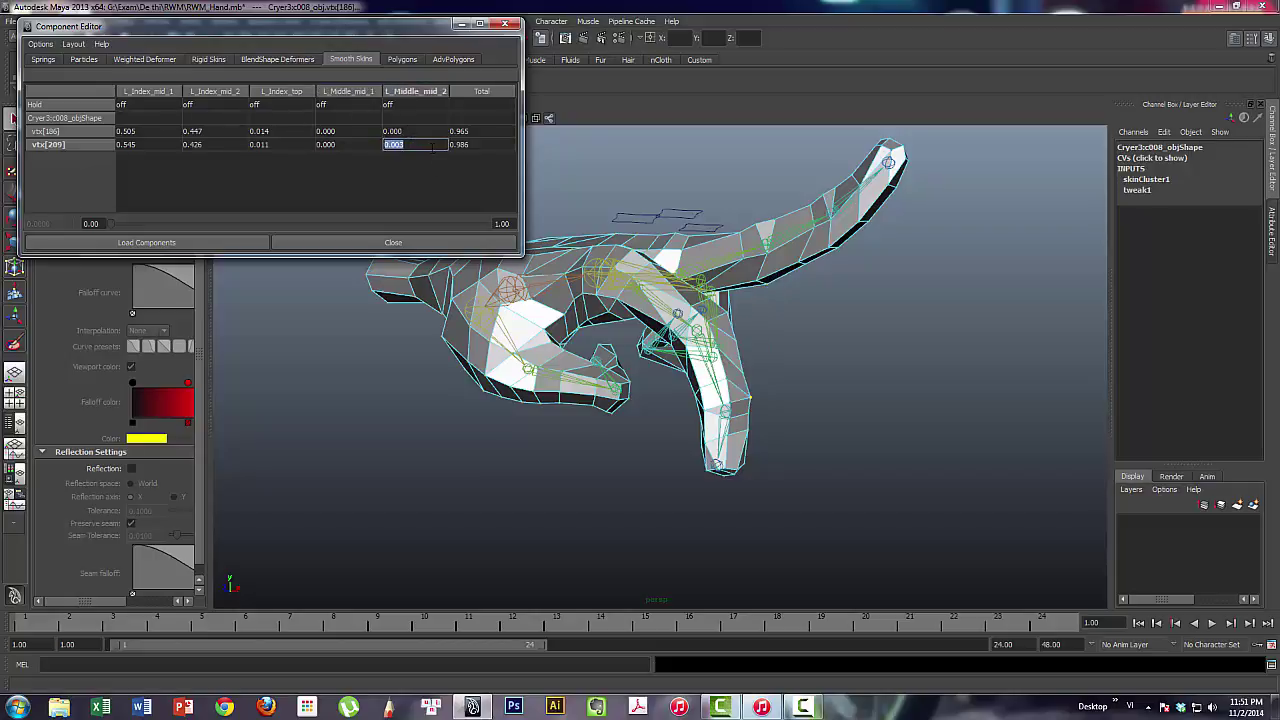
type("0")
key("Return")
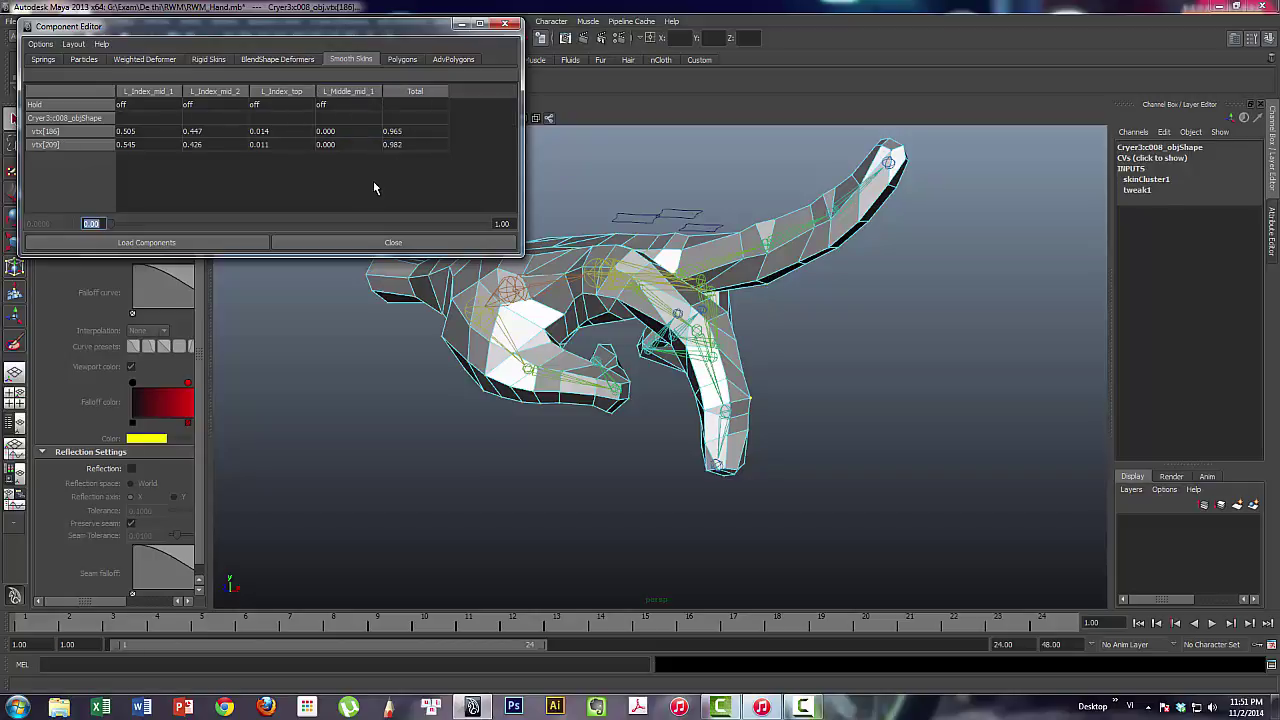
left_click(381, 194)
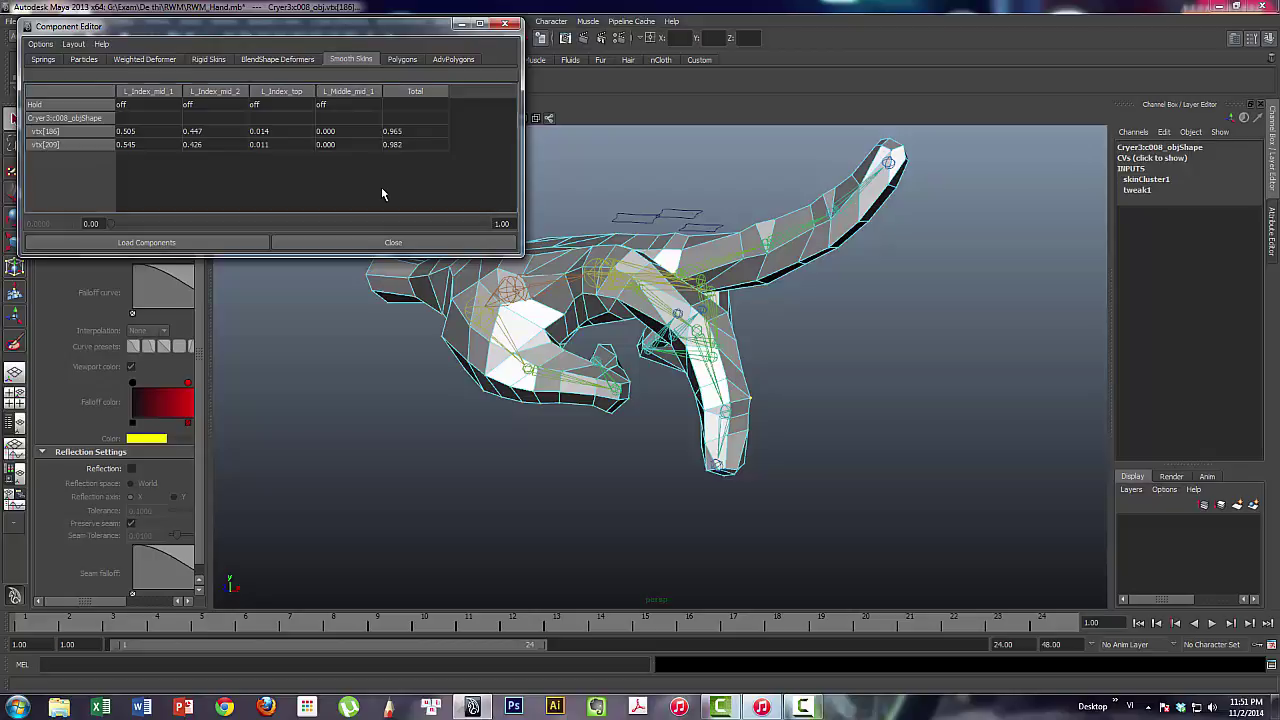
left_click(366, 147)
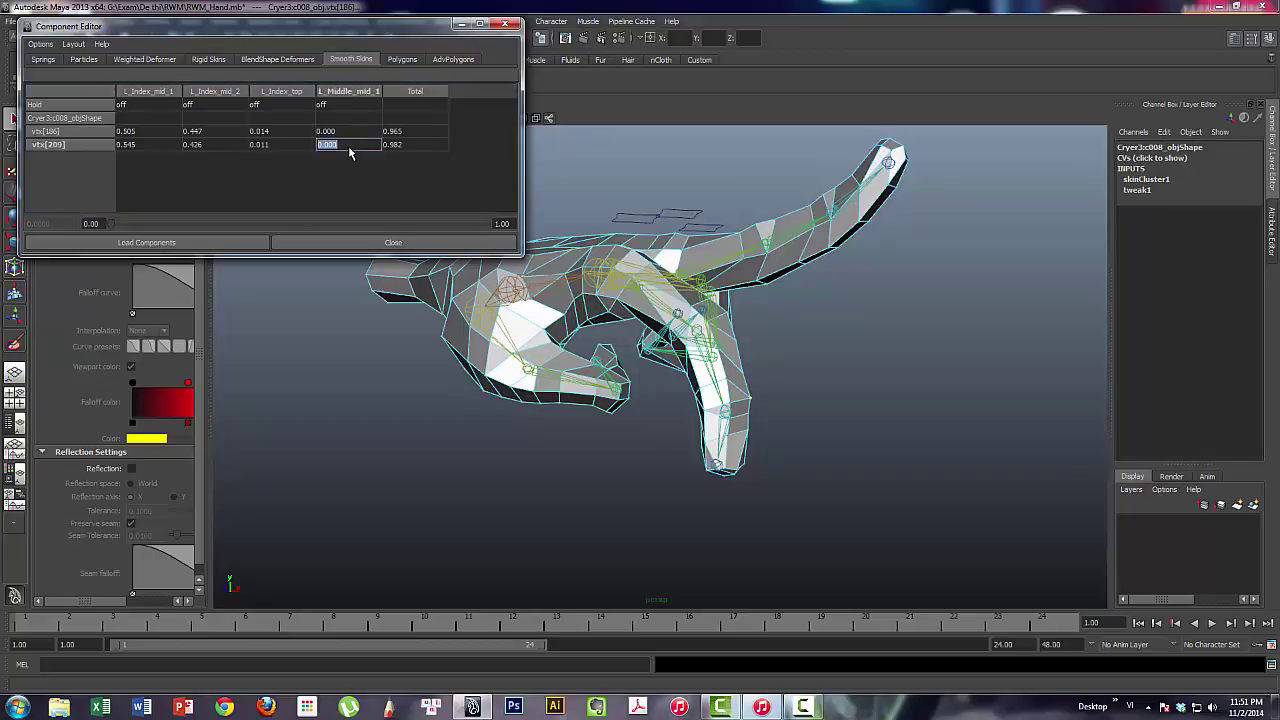
left_click(377, 162)
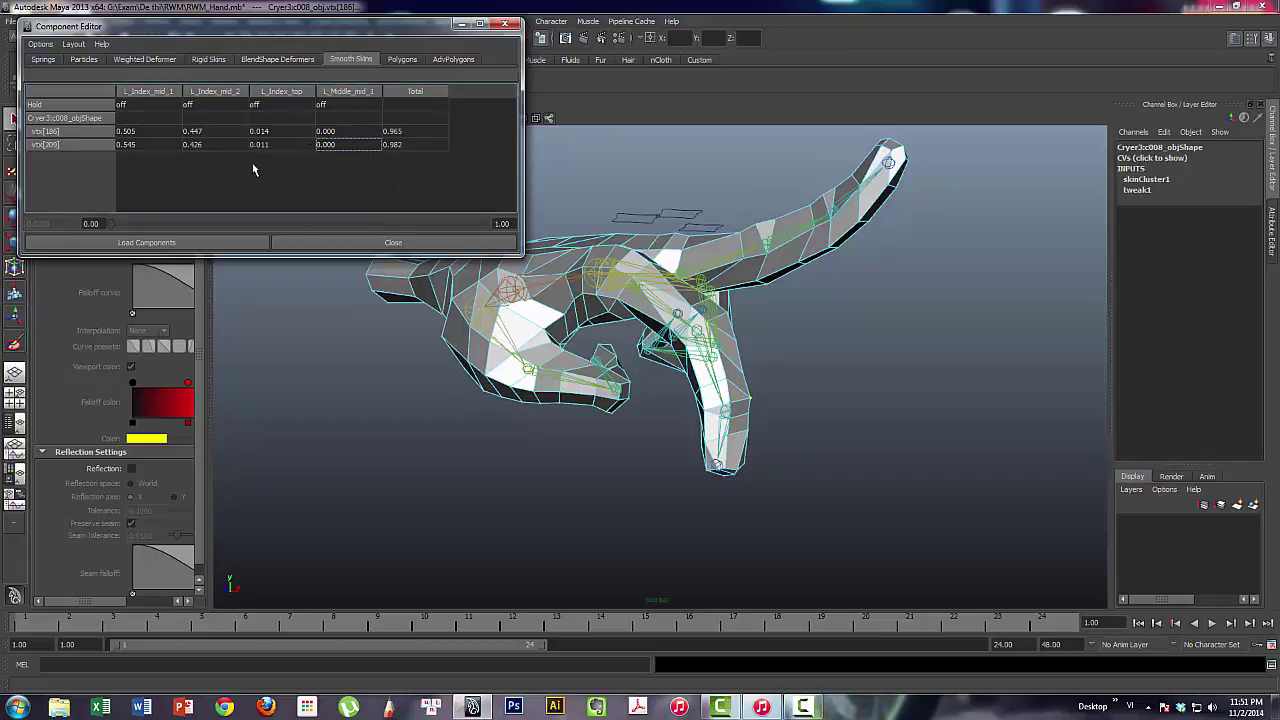
left_click(393, 242)
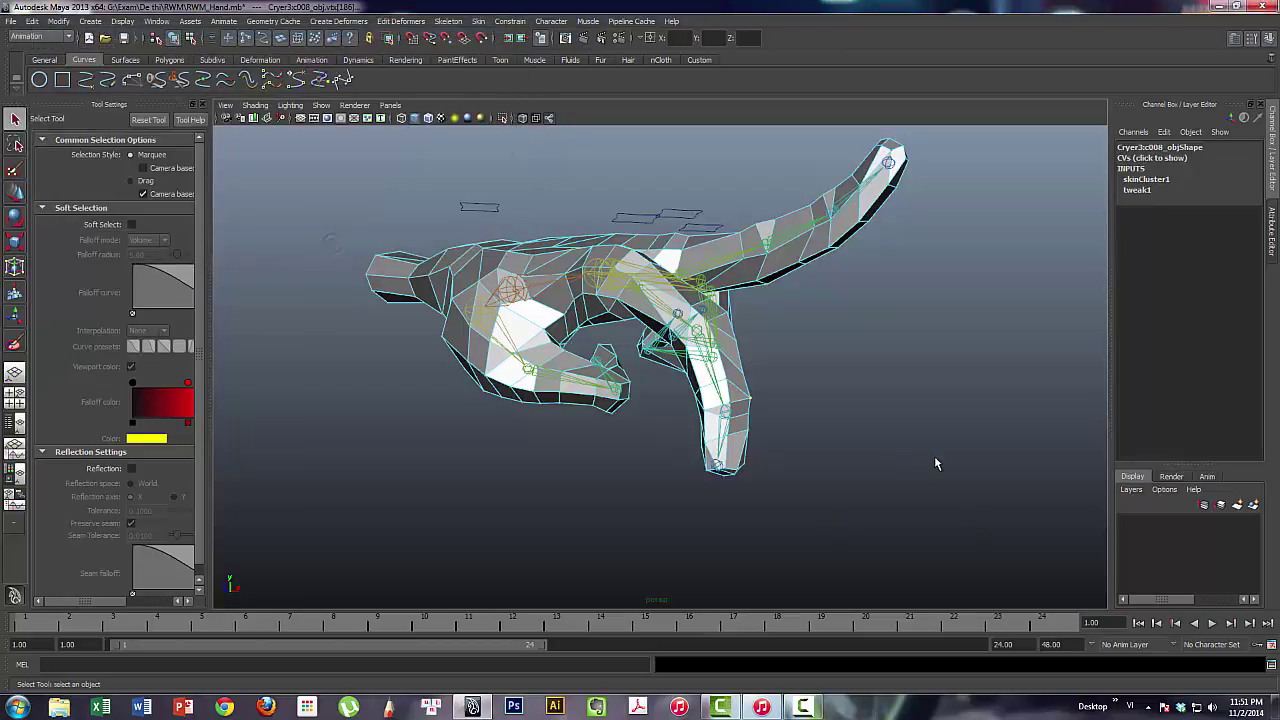
Select the Thumb_CTRL control curve while orbiting around the hand rig
left_click(765, 381)
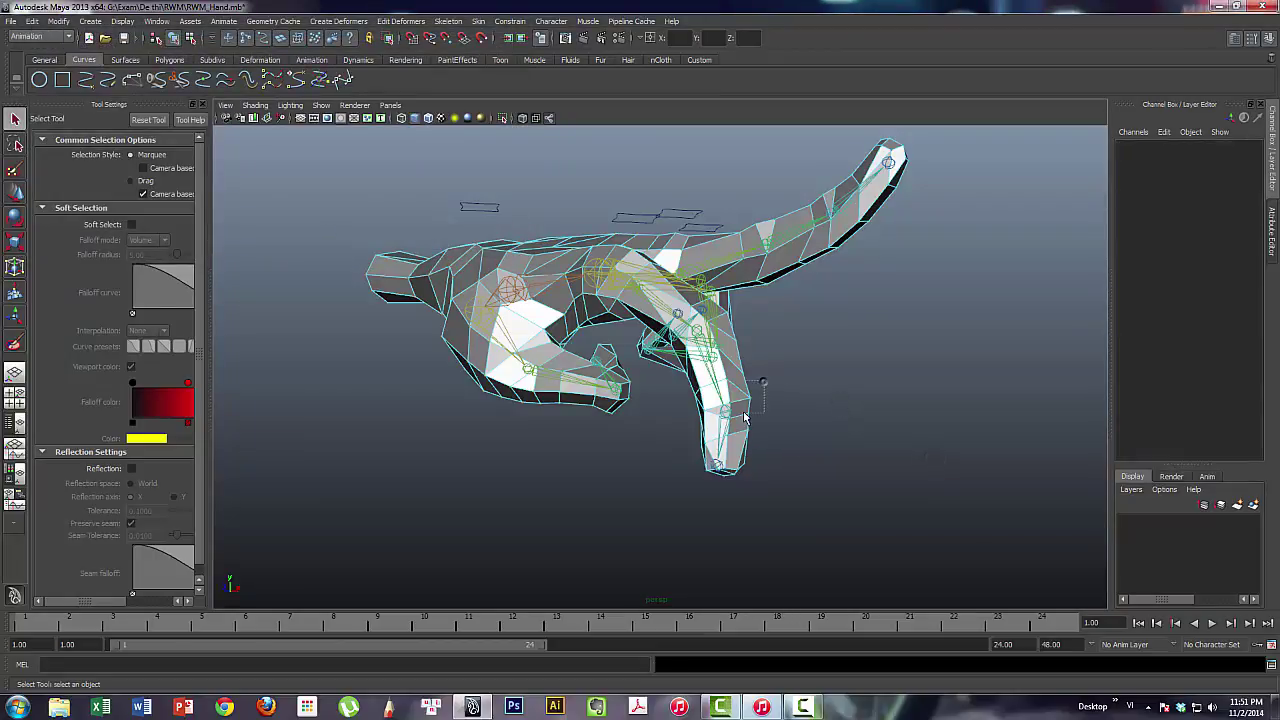
left_click(855, 381)
mouse_move(856, 354)
left_mouse_down("alt")
mouse_move(678, 472)
mouse_move(823, 441)
mouse_move(863, 294)
mouse_move(908, 389)
mouse_move(907, 346)
mouse_move(903, 420)
mouse_move(843, 371)
mouse_move(871, 400)
mouse_move(892, 380)
mouse_move(600, 347)
left_mouse_up("alt")
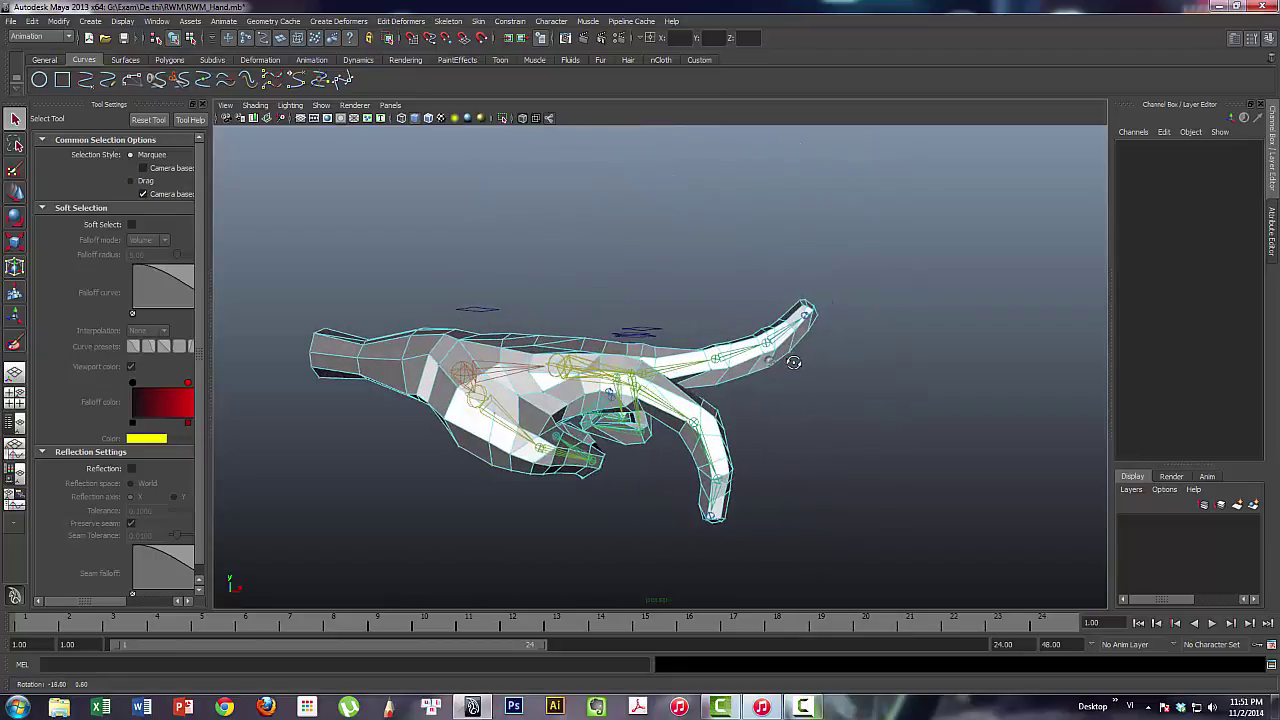
left_click(537, 323)
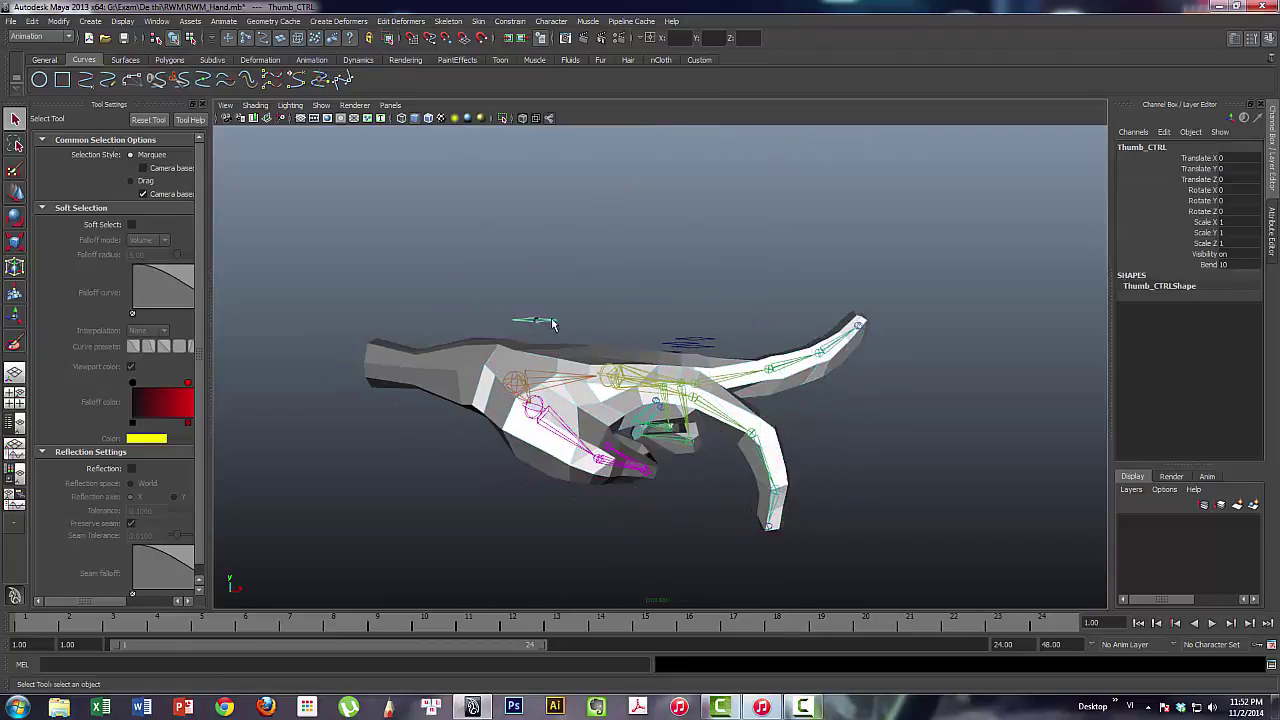
mouse_move(537, 323)
left_mouse_down("alt")
mouse_move(694, 300)
mouse_move(717, 286)
mouse_move(720, 262)
left_mouse_up("alt")
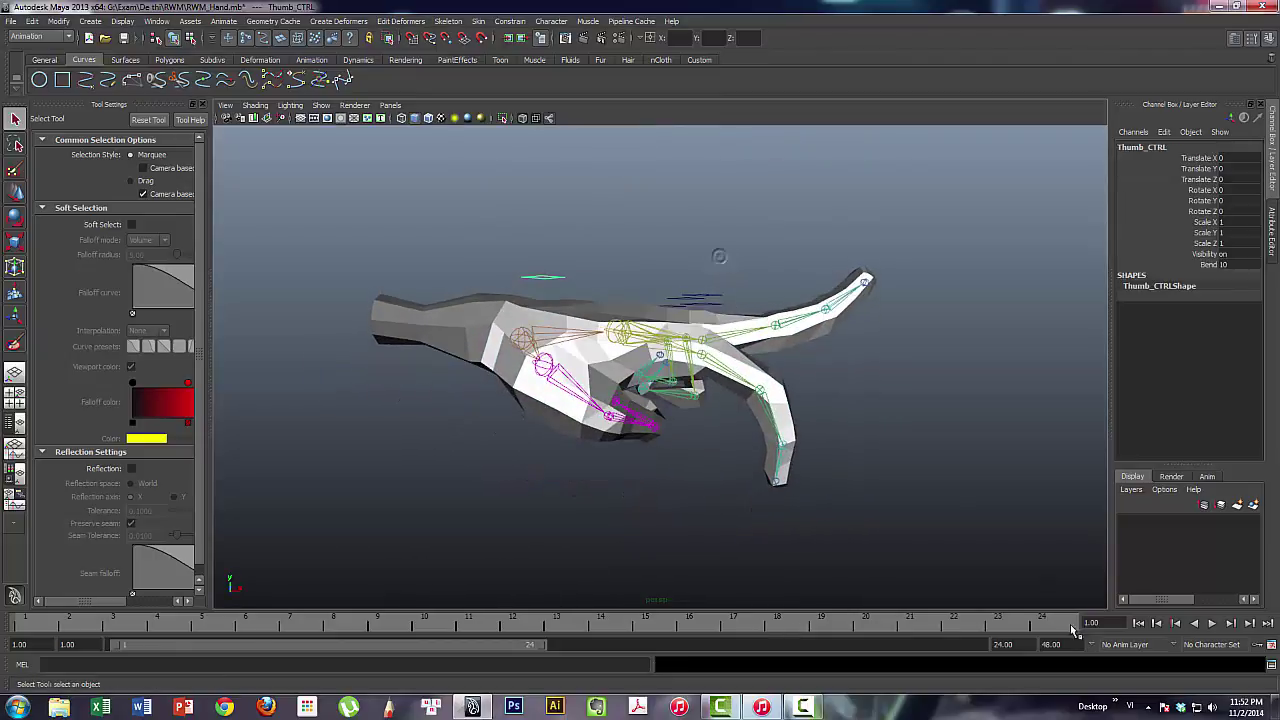
left_click(810, 707)
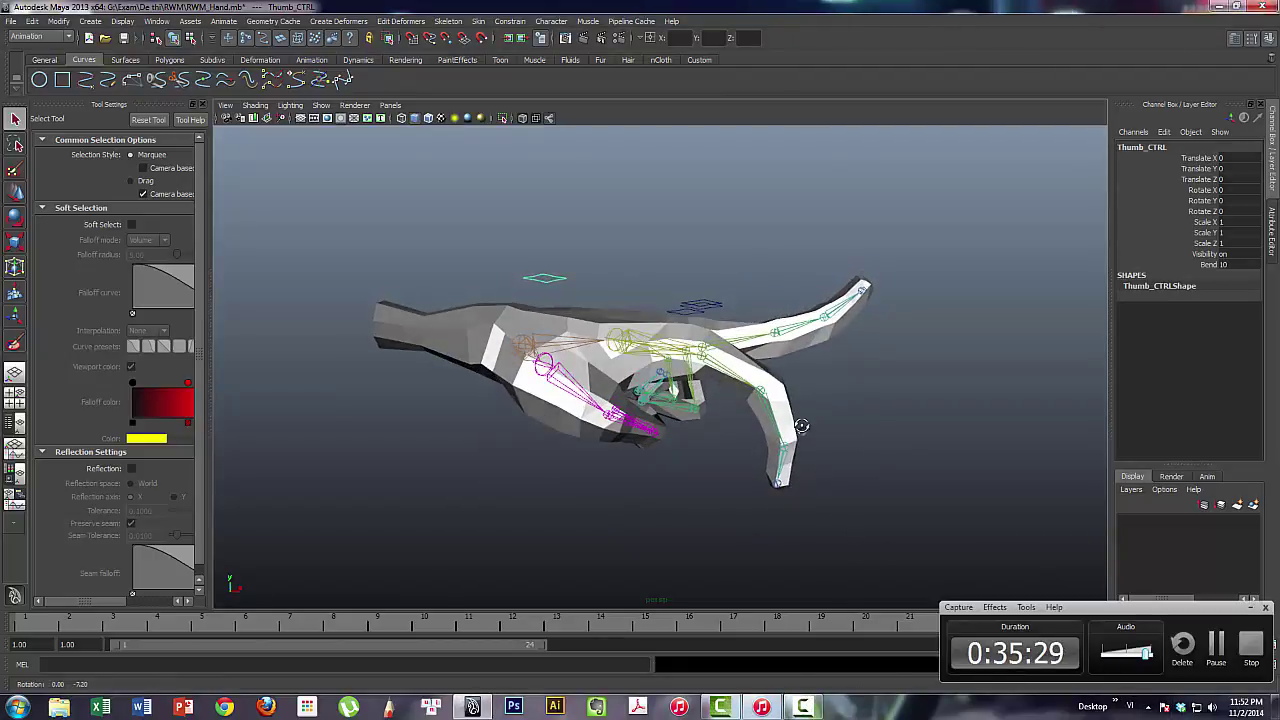
mouse_move(810, 474)
left_mouse_down("alt")
mouse_move(742, 332)
mouse_move(745, 348)
mouse_move(790, 360)
mouse_move(786, 346)
mouse_move(764, 341)
mouse_move(778, 368)
mouse_move(764, 378)
left_mouse_up("alt")
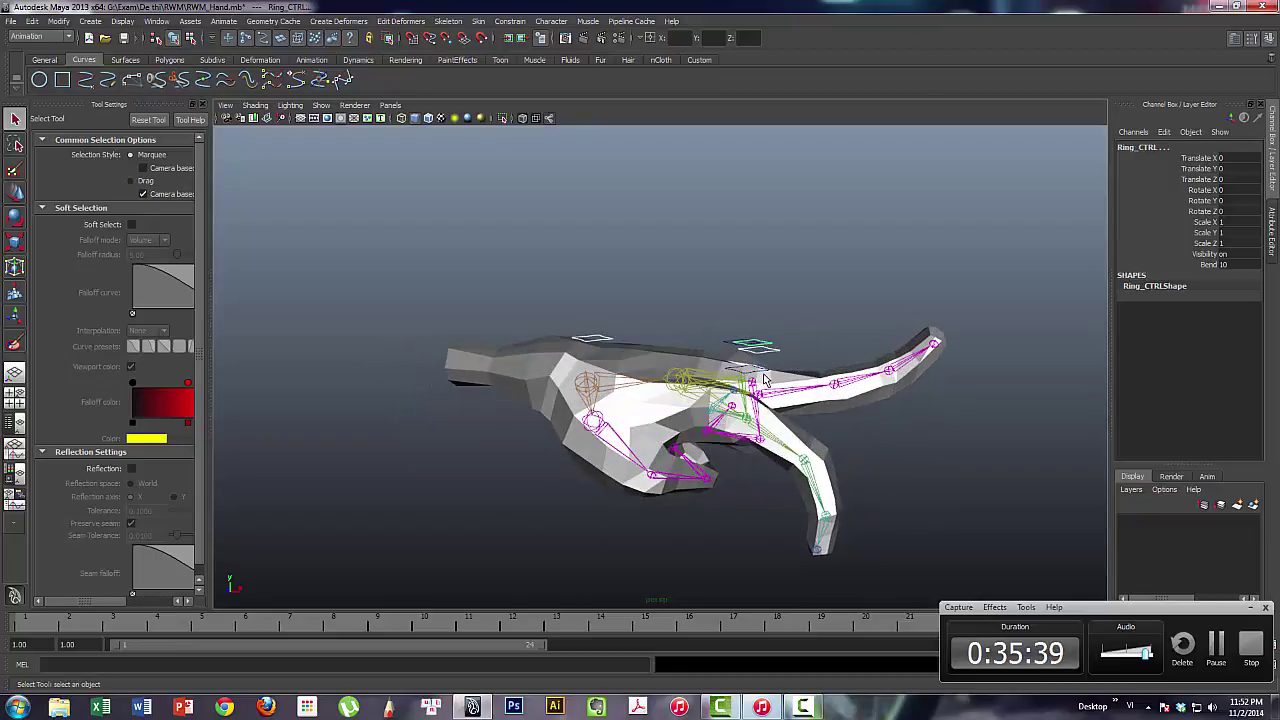
Select Pinky_CTRL and drag its Bend value to curl and uncurl the fingers
left_click(760, 368)
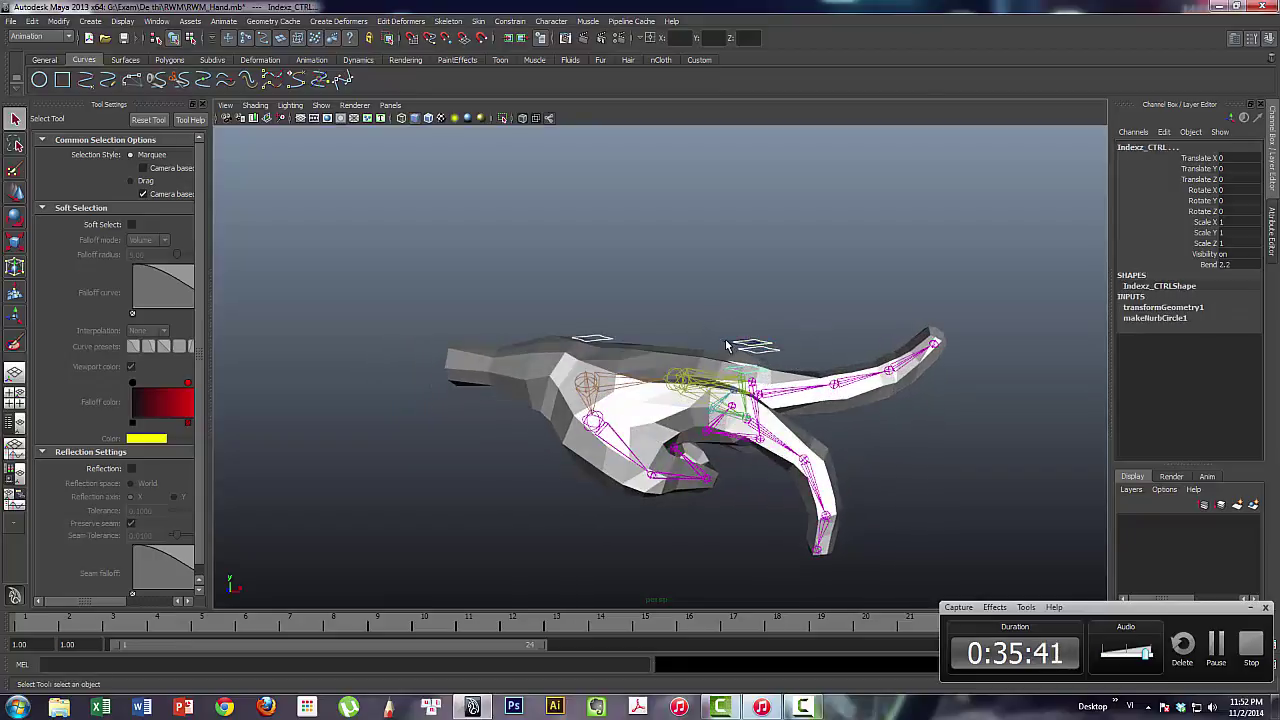
left_click_drag(715, 330, 745, 352)
mouse_move(846, 330)
left_mouse_down("alt")
mouse_move(698, 382)
mouse_move(752, 362)
left_mouse_up("alt")
left_click(1208, 264)
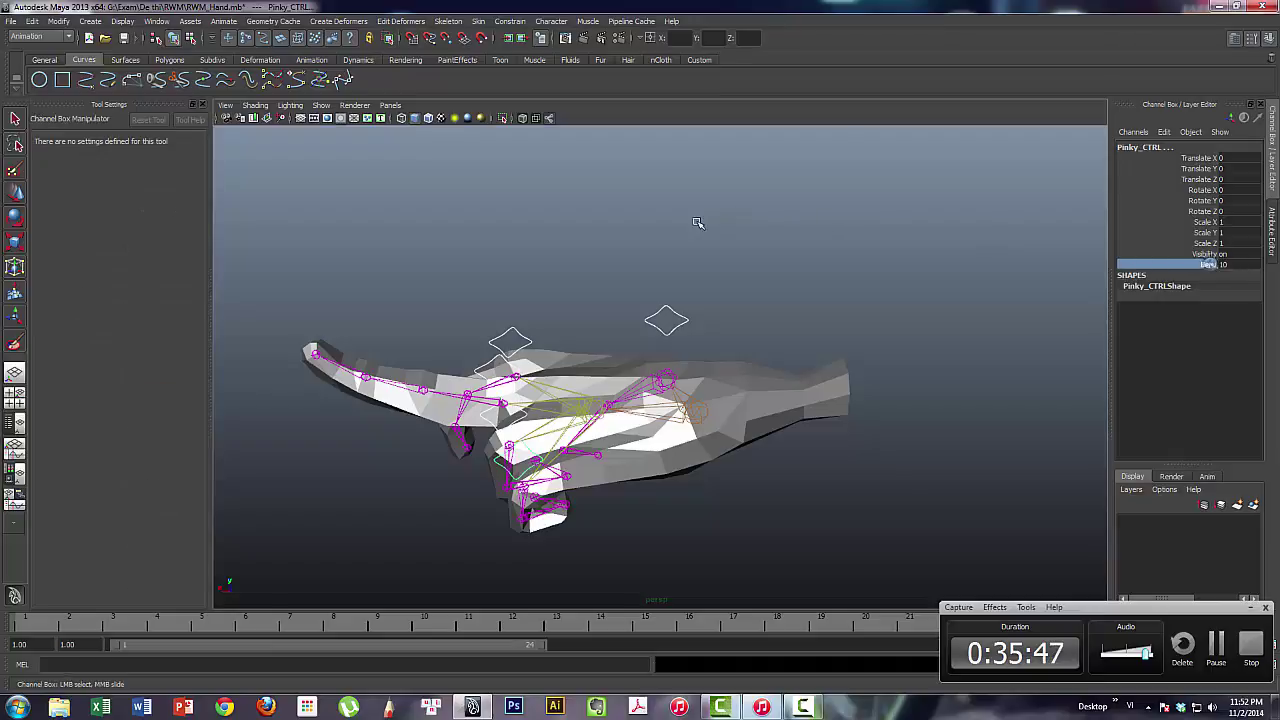
mouse_move(697, 220)
middle_mouse_down()
mouse_move(883, 211)
mouse_move(527, 224)
mouse_move(851, 206)
mouse_move(500, 261)
mouse_move(848, 227)
mouse_move(541, 262)
mouse_move(800, 243)
middle_mouse_up()
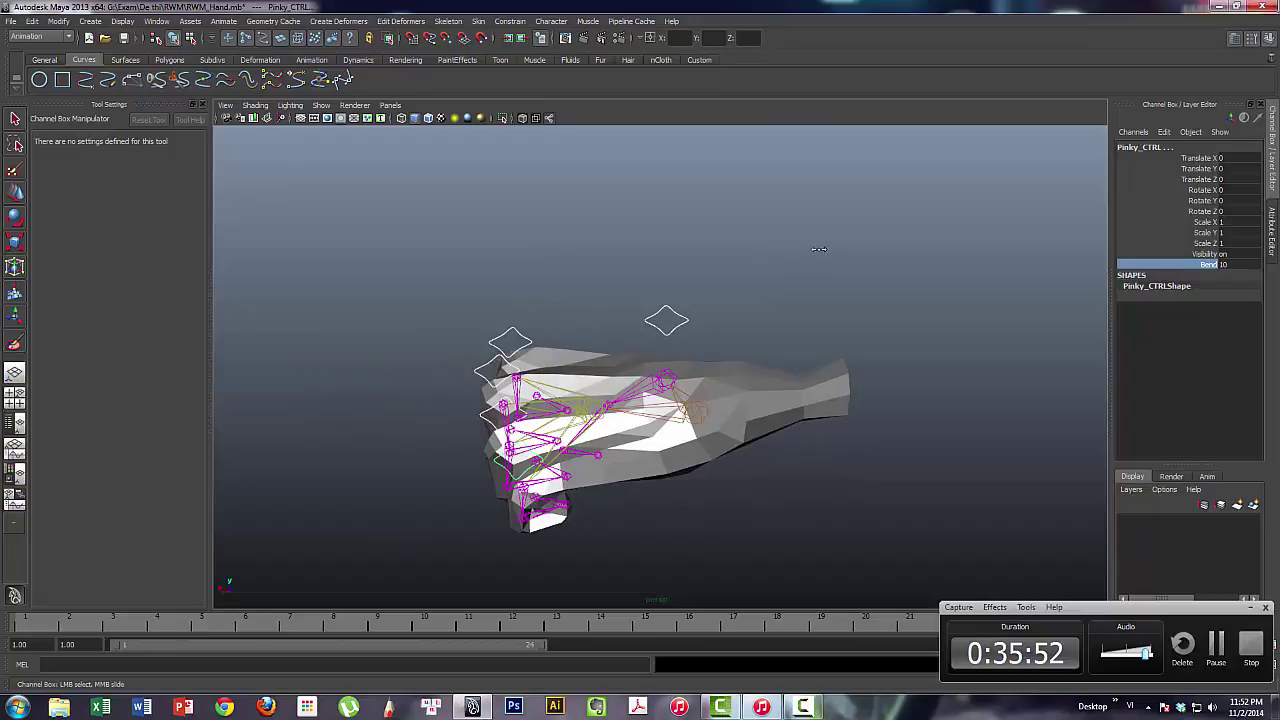
Hide joints and IK handles, then slide Bend from 10 to 0 and back to a fist
left_click(320, 105)
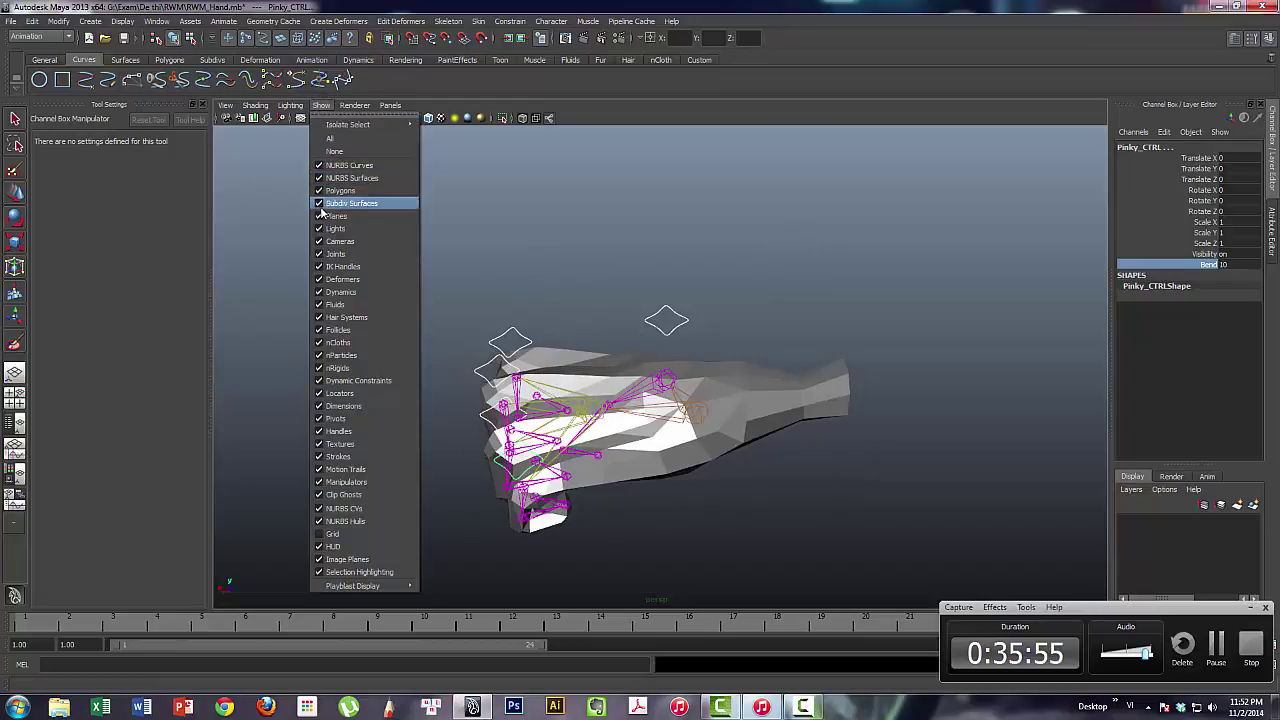
left_click(340, 268)
mouse_move(1025, 274)
middle_mouse_down()
mouse_move(914, 255)
mouse_move(585, 269)
mouse_move(845, 257)
mouse_move(736, 297)
mouse_move(830, 280)
mouse_move(683, 325)
mouse_move(823, 279)
mouse_move(689, 287)
middle_mouse_up()
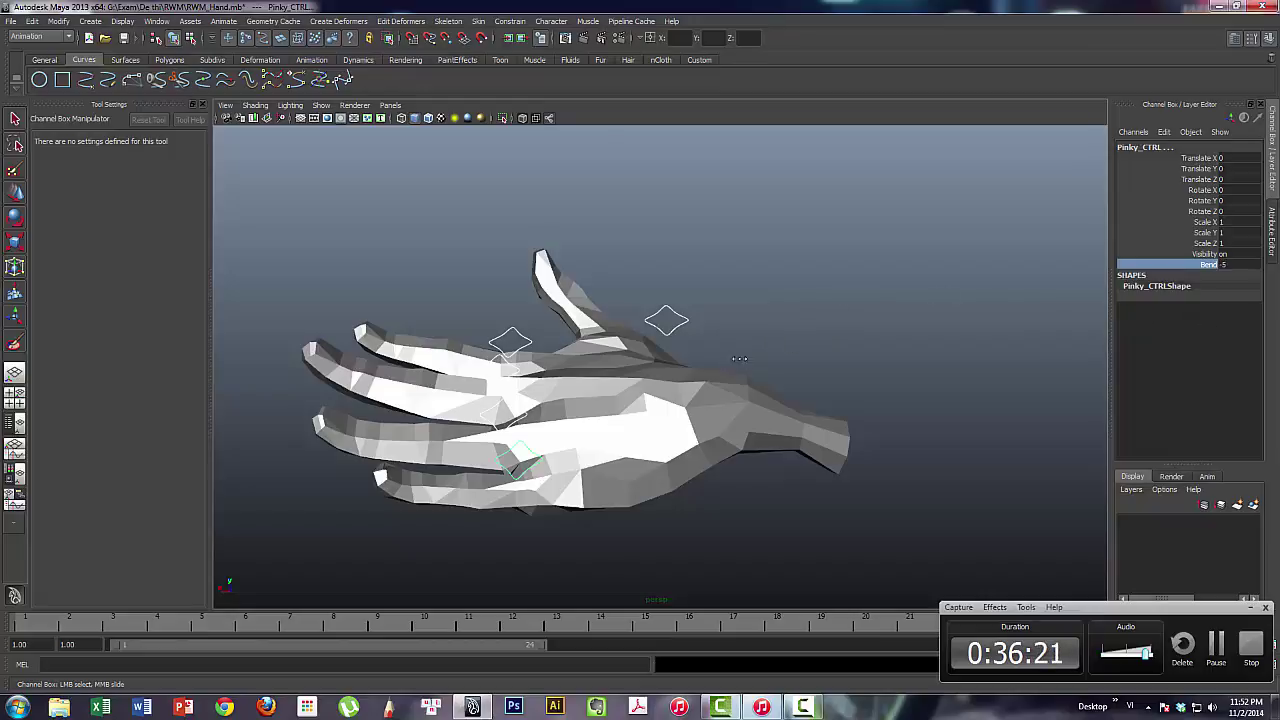
middle_click_drag(739, 358, 870, 304)
mouse_move(847, 304)
middle_mouse_down()
mouse_move(698, 311)
mouse_move(899, 289)
mouse_move(665, 314)
mouse_move(903, 311)
mouse_move(685, 333)
mouse_move(880, 322)
middle_mouse_up()
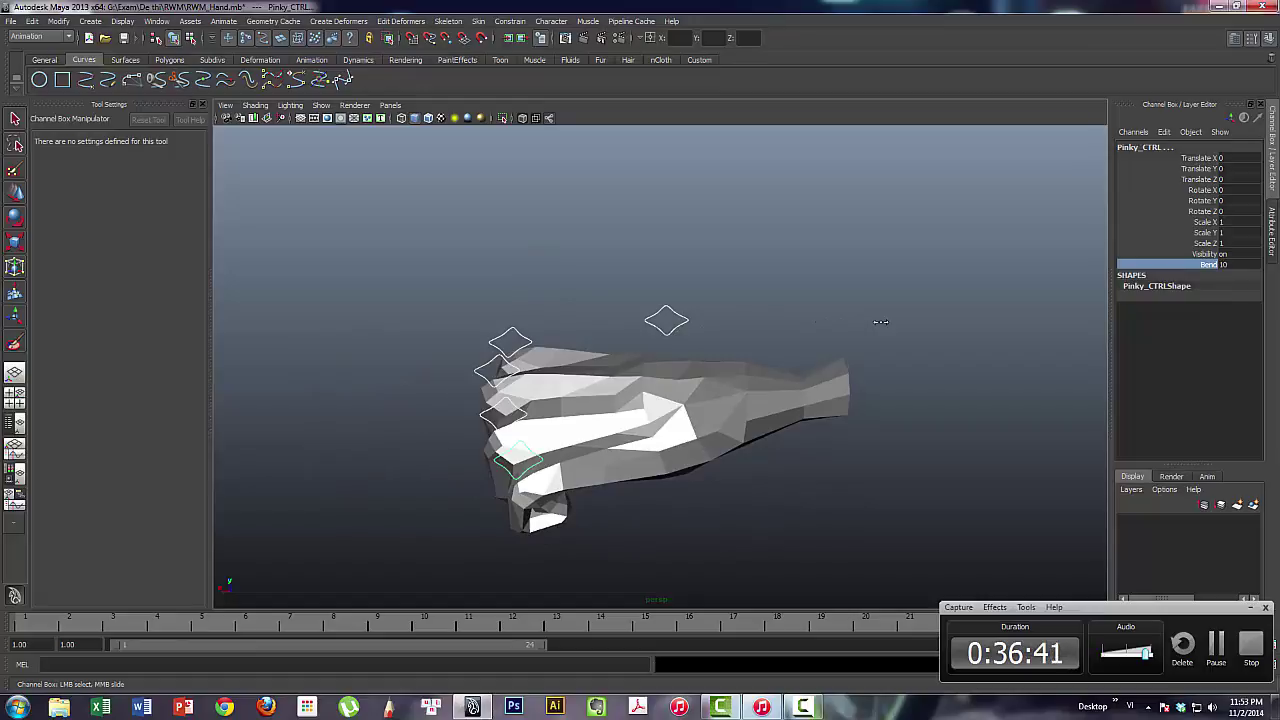